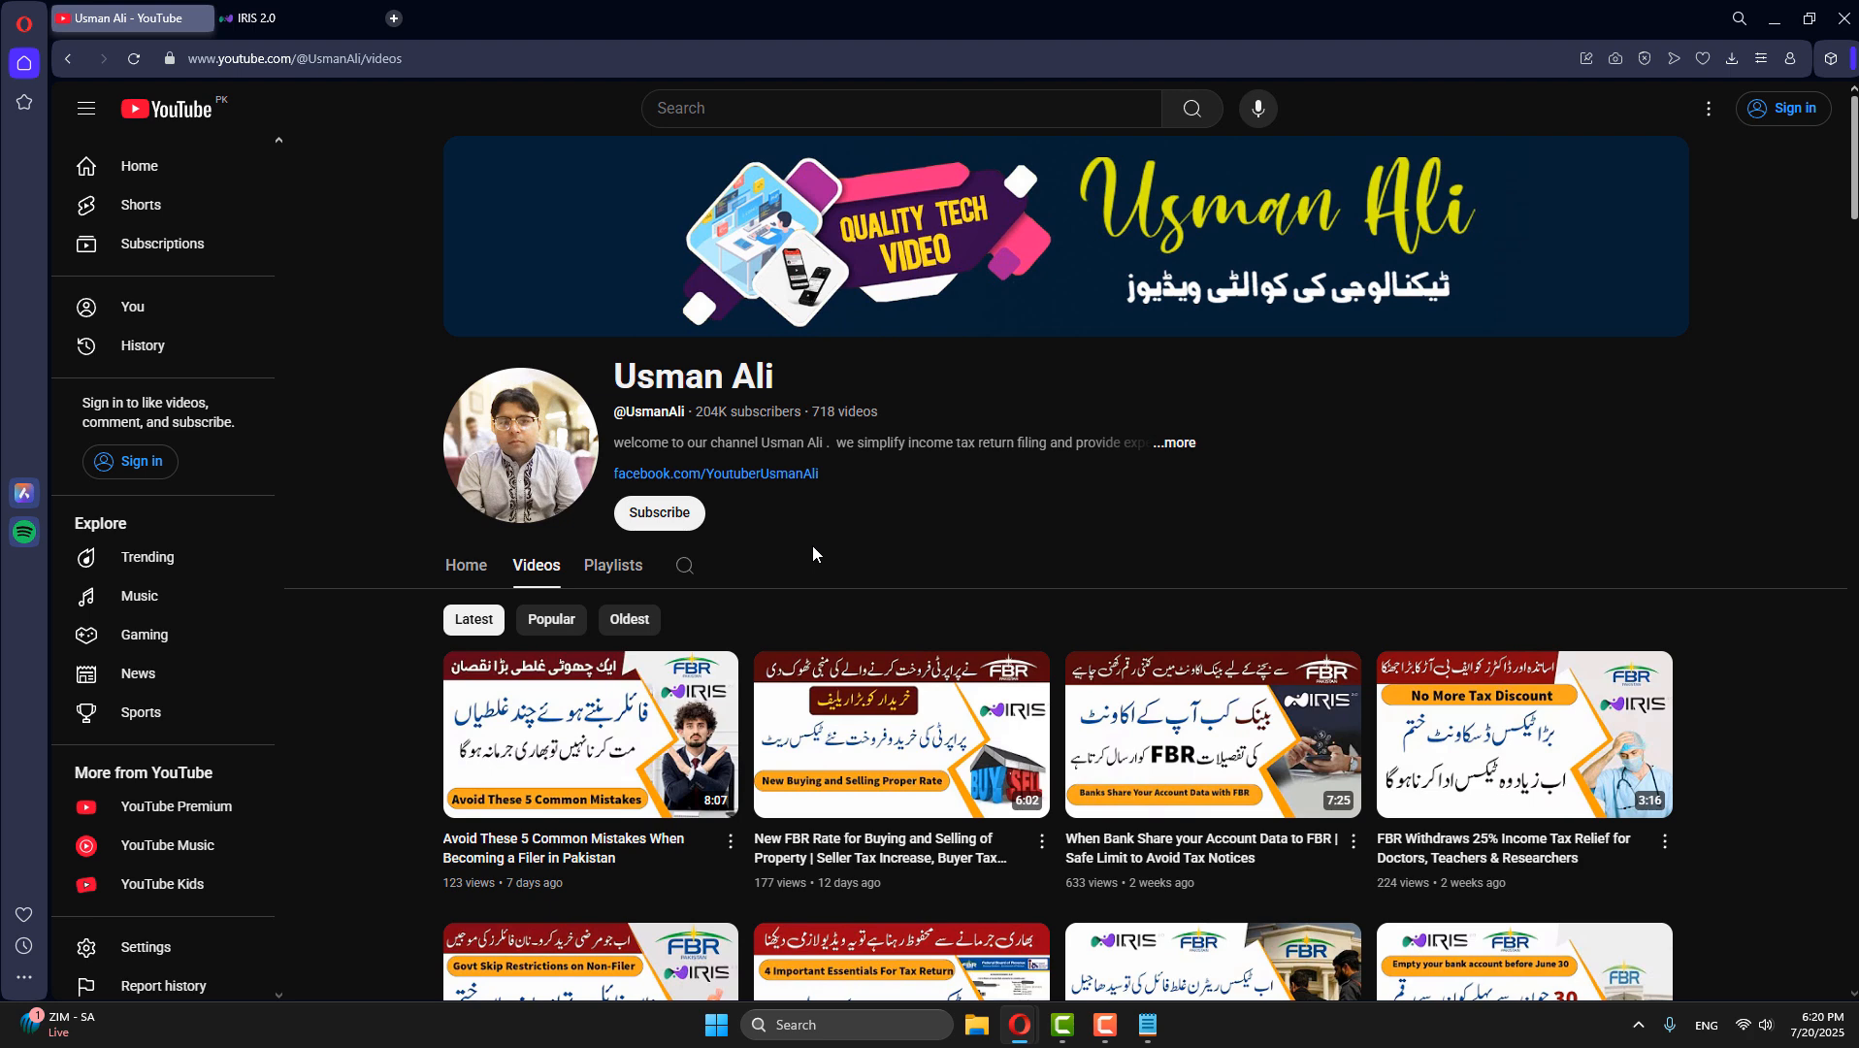
- Switch to IRIS and start a normal income tax return for the tax period 01-JUL-2024 - 30-JUN-2025
left_click(302, 17)
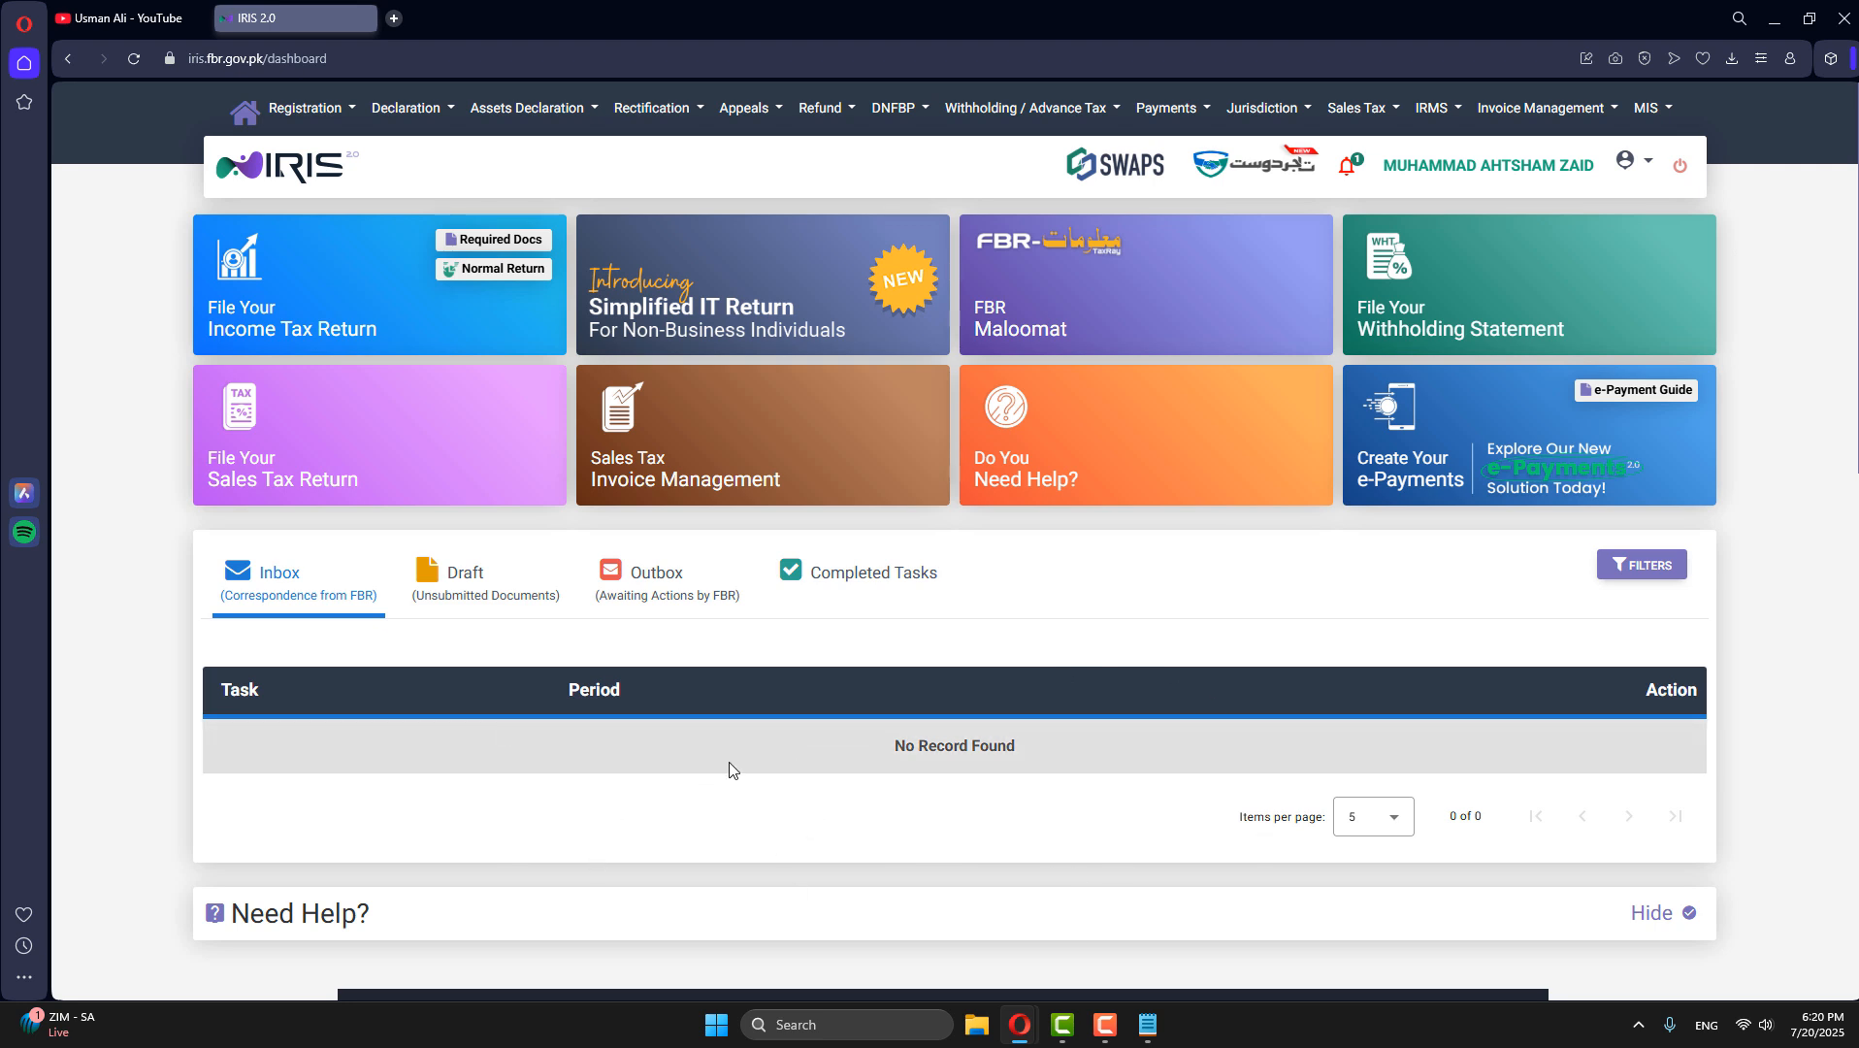
left_click(488, 269)
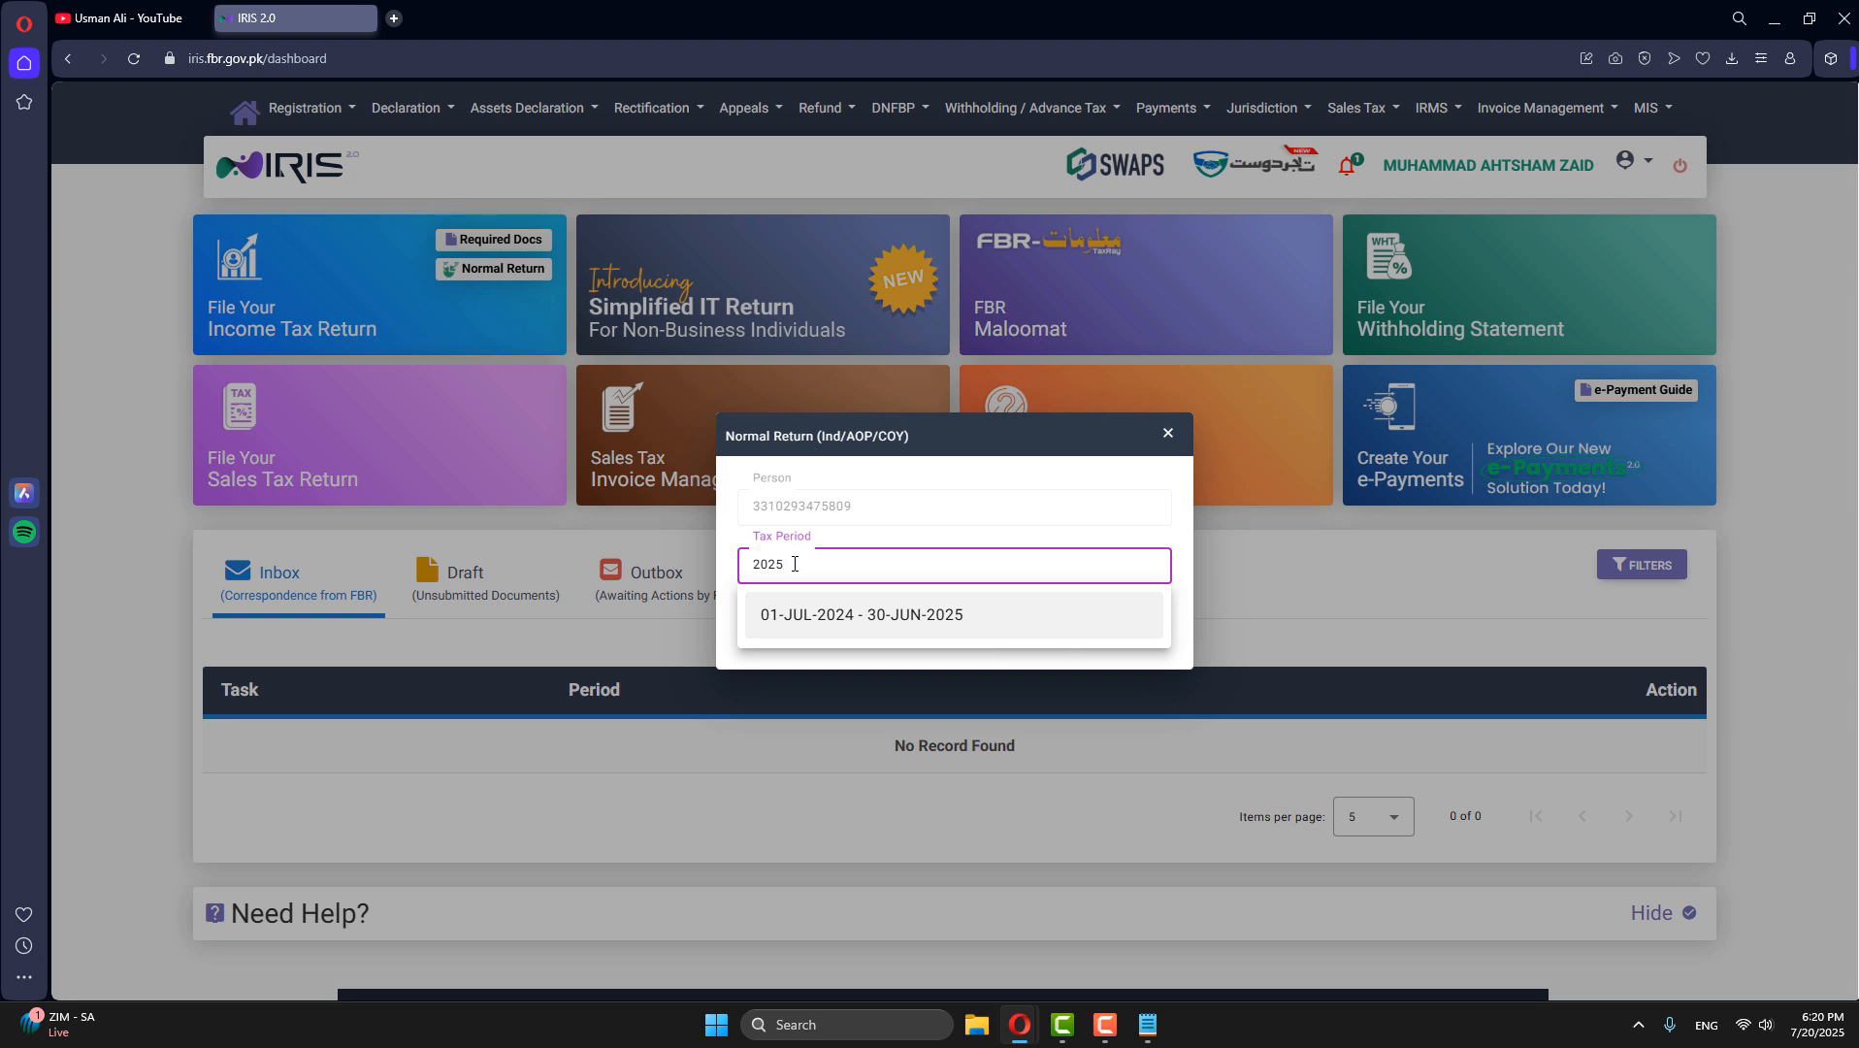
left_click(791, 615)
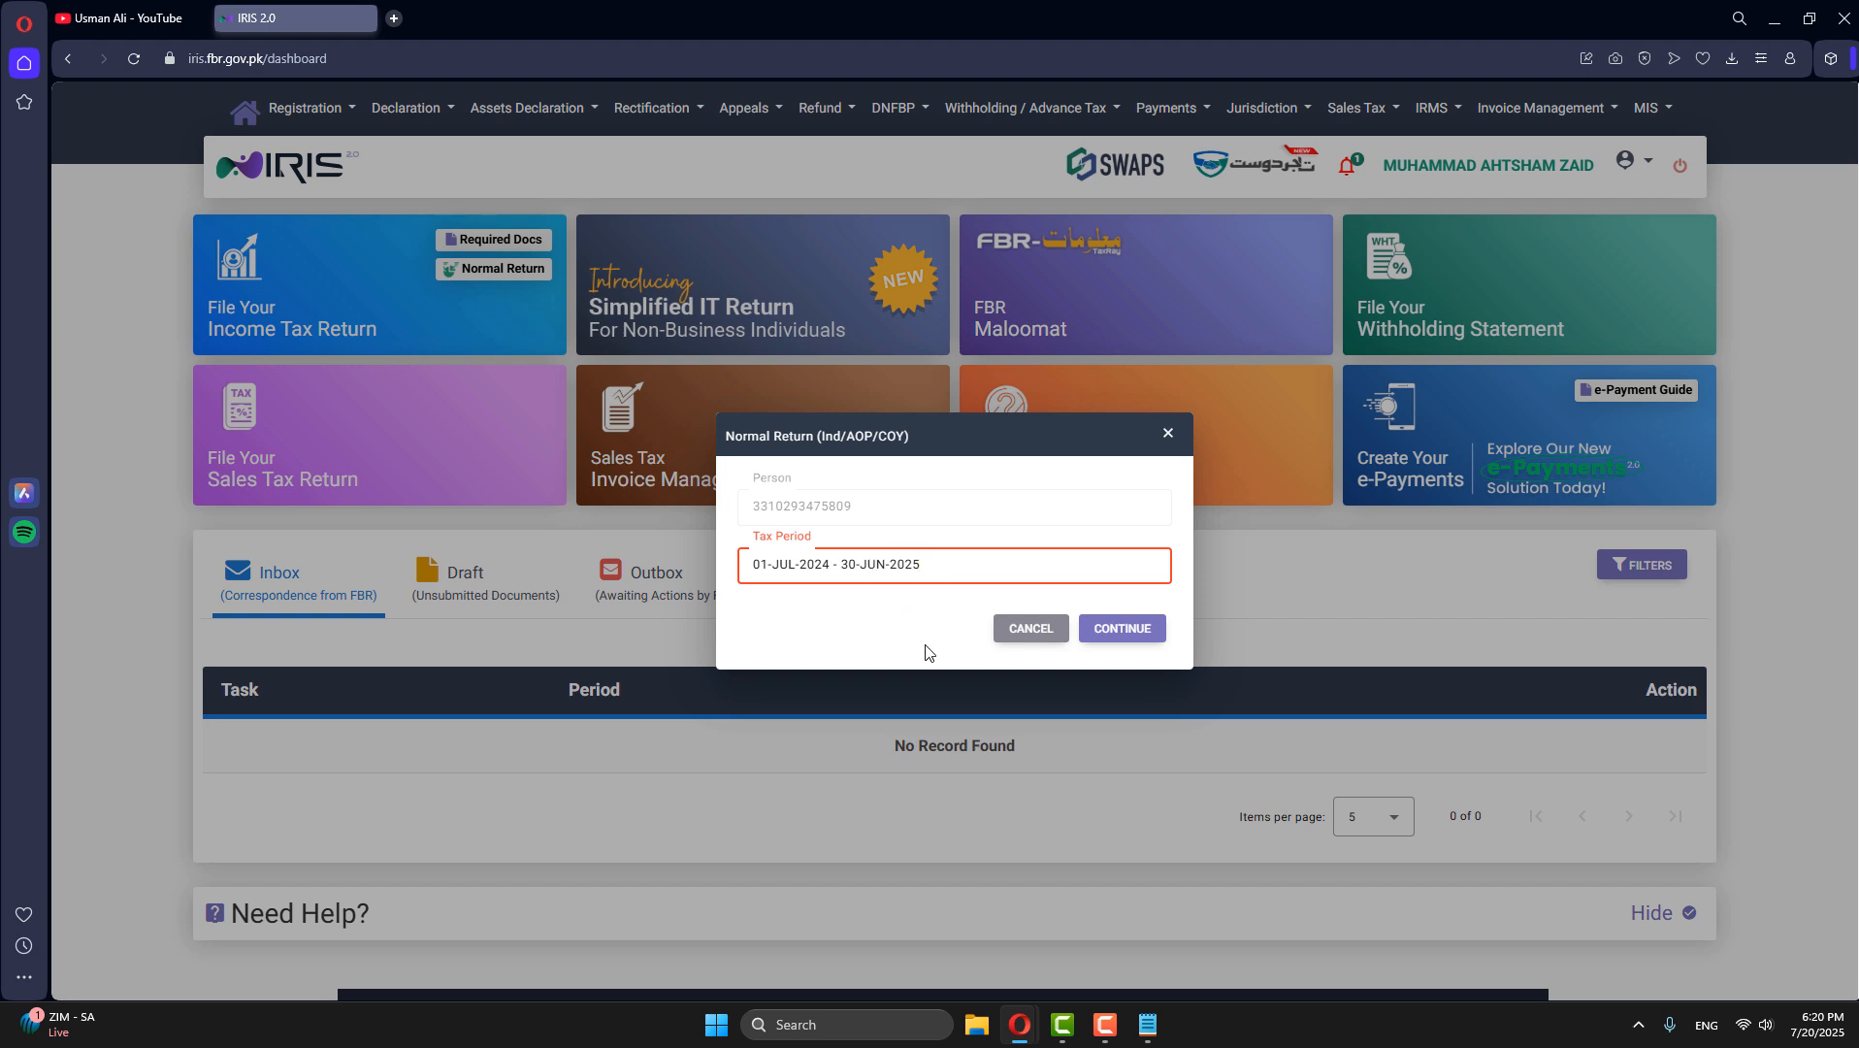
left_click(1111, 628)
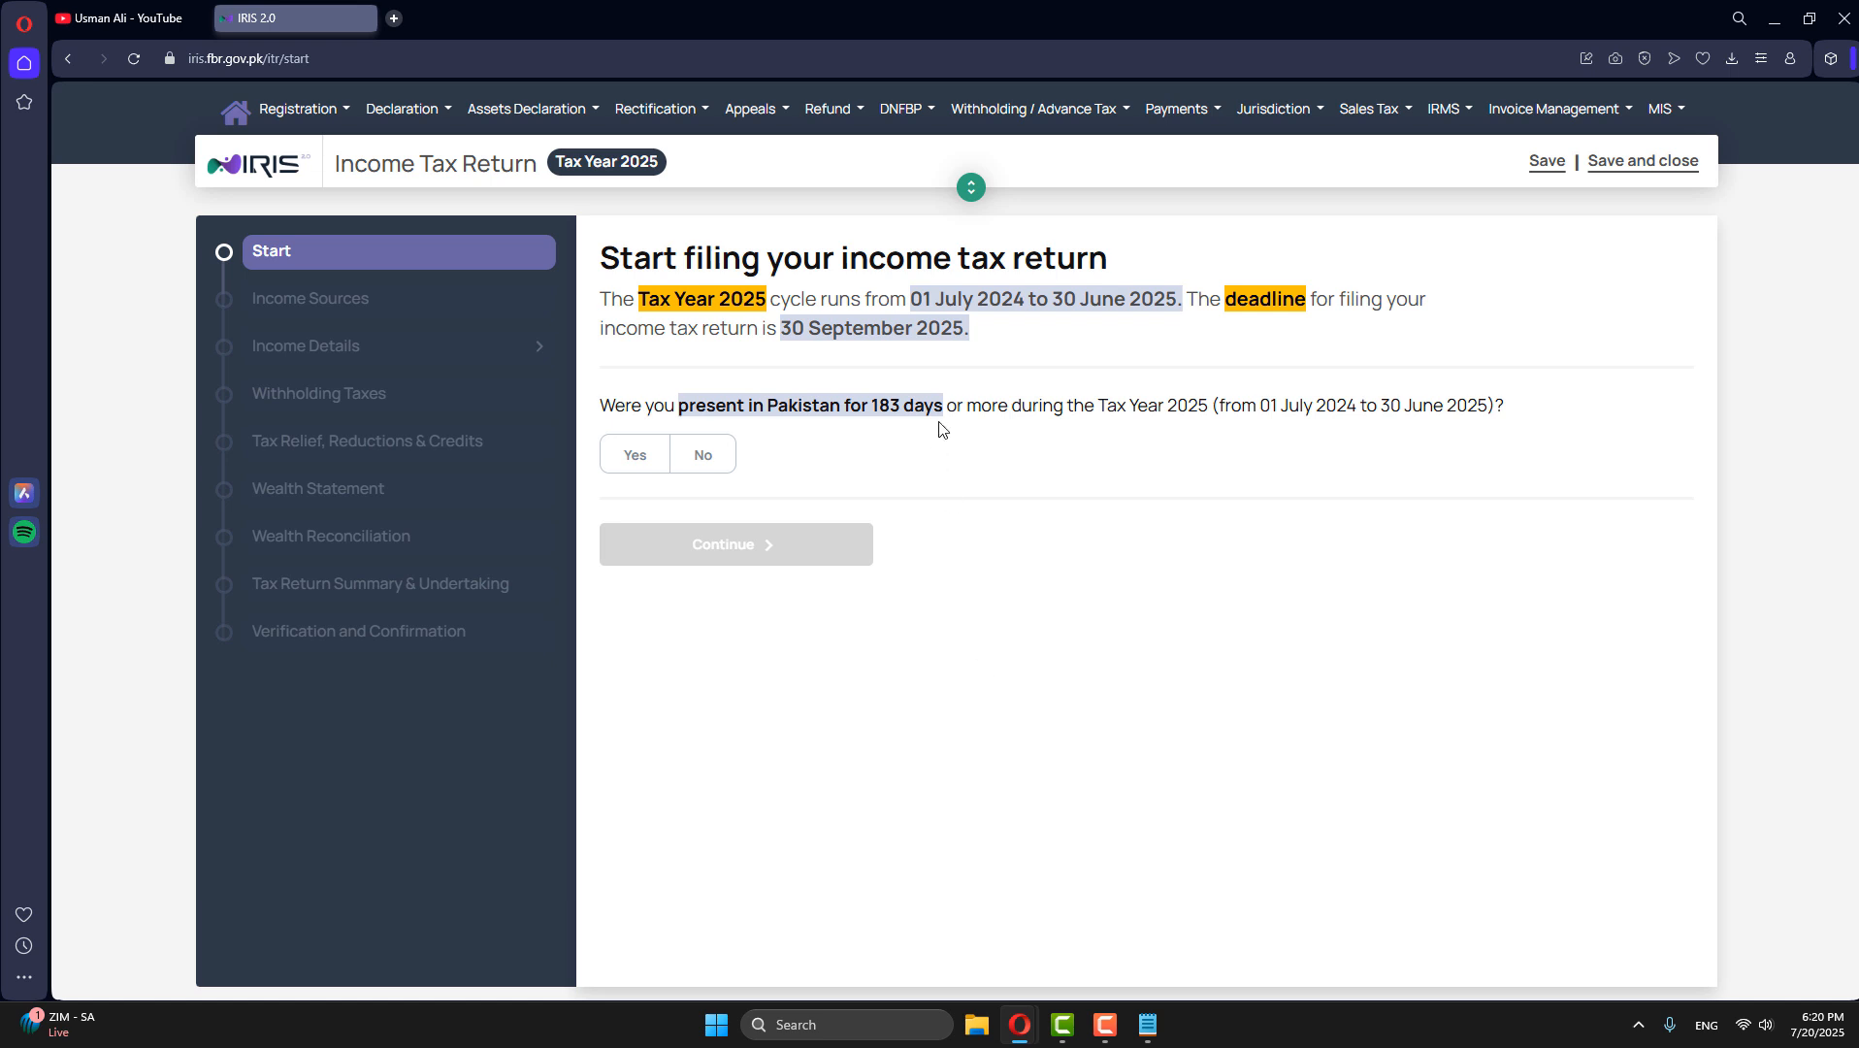
- Review the tax year and deadline text, answer Yes to being present in Pakistan for 183 days or more, and continue
left_click_drag(917, 295, 1185, 306)
left_click(803, 355)
left_click_drag(779, 328, 1014, 335)
left_click(1003, 337)
left_click_drag(902, 405, 872, 405)
left_click(876, 446)
left_click_drag(963, 405, 1523, 409)
left_click(1065, 456)
left_click_drag(606, 404, 1240, 407)
left_click(1071, 444)
left_click(631, 455)
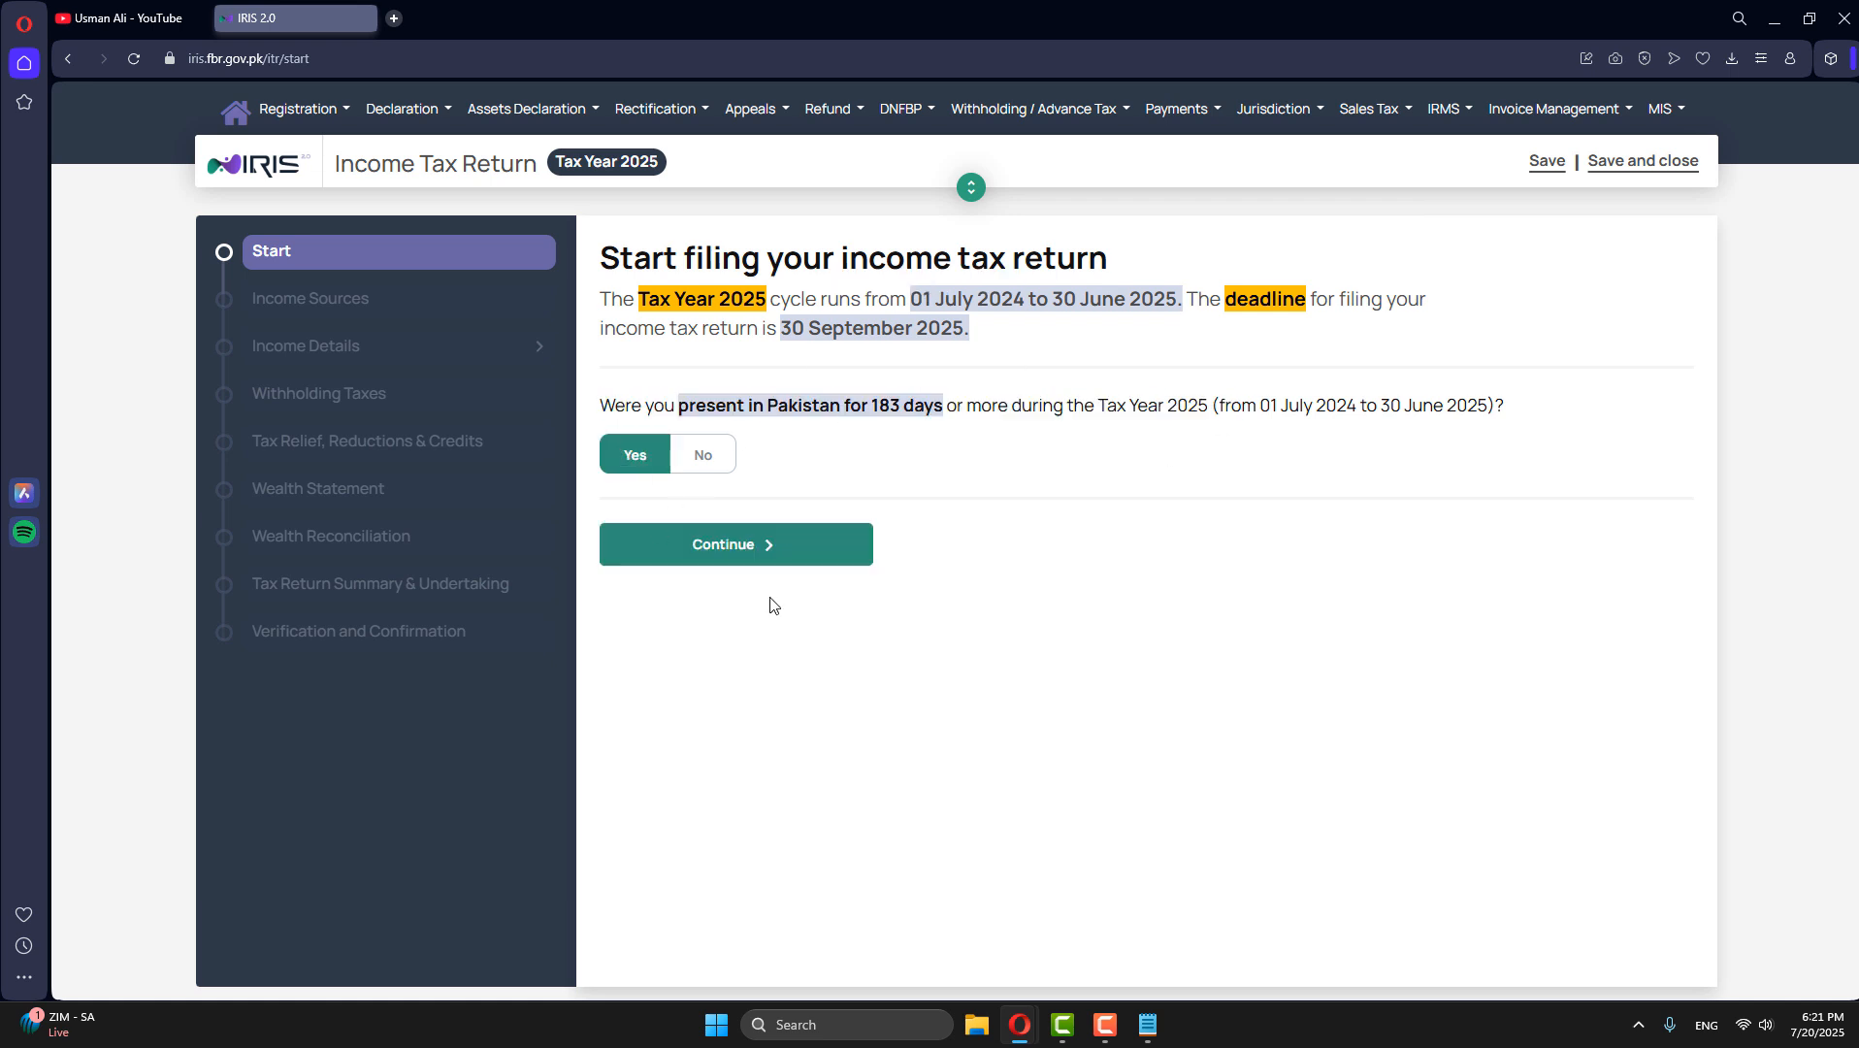
left_click(784, 560)
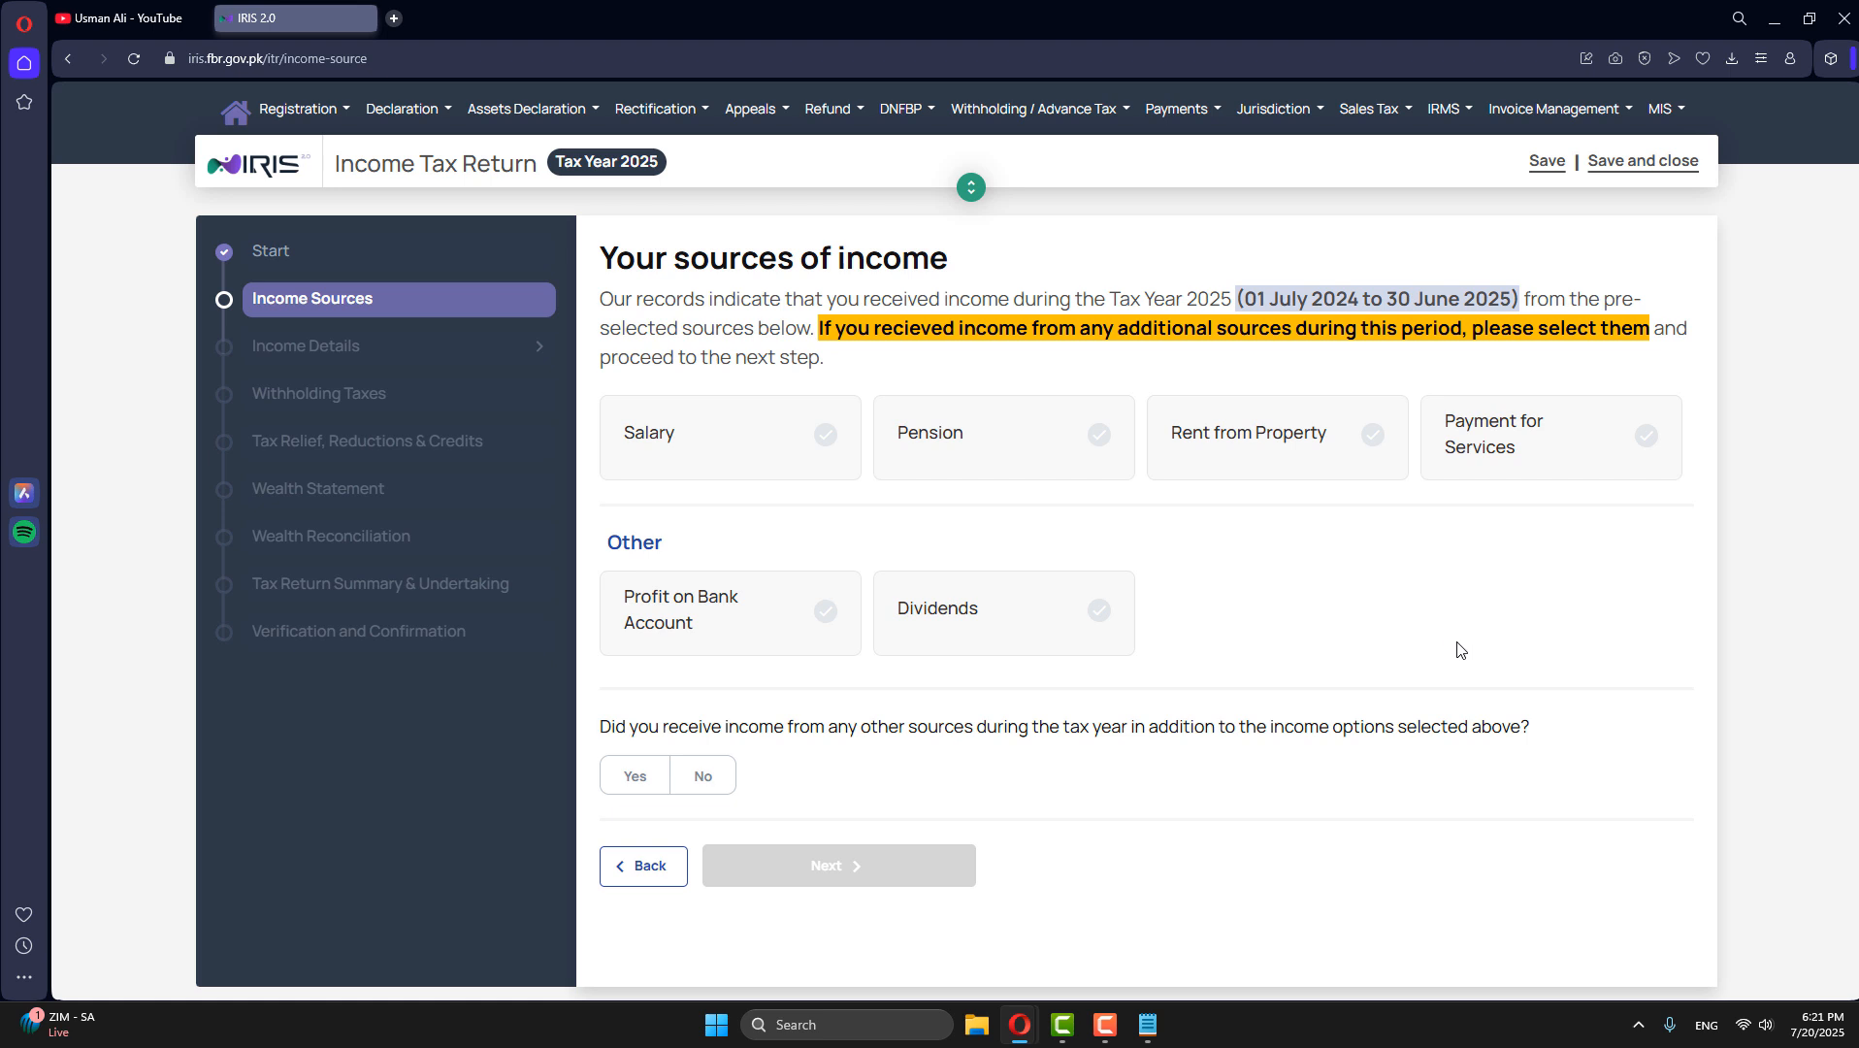
- Choose Payment for Services as an income source and accept the redirect to the appropriate return version
left_click(1515, 458)
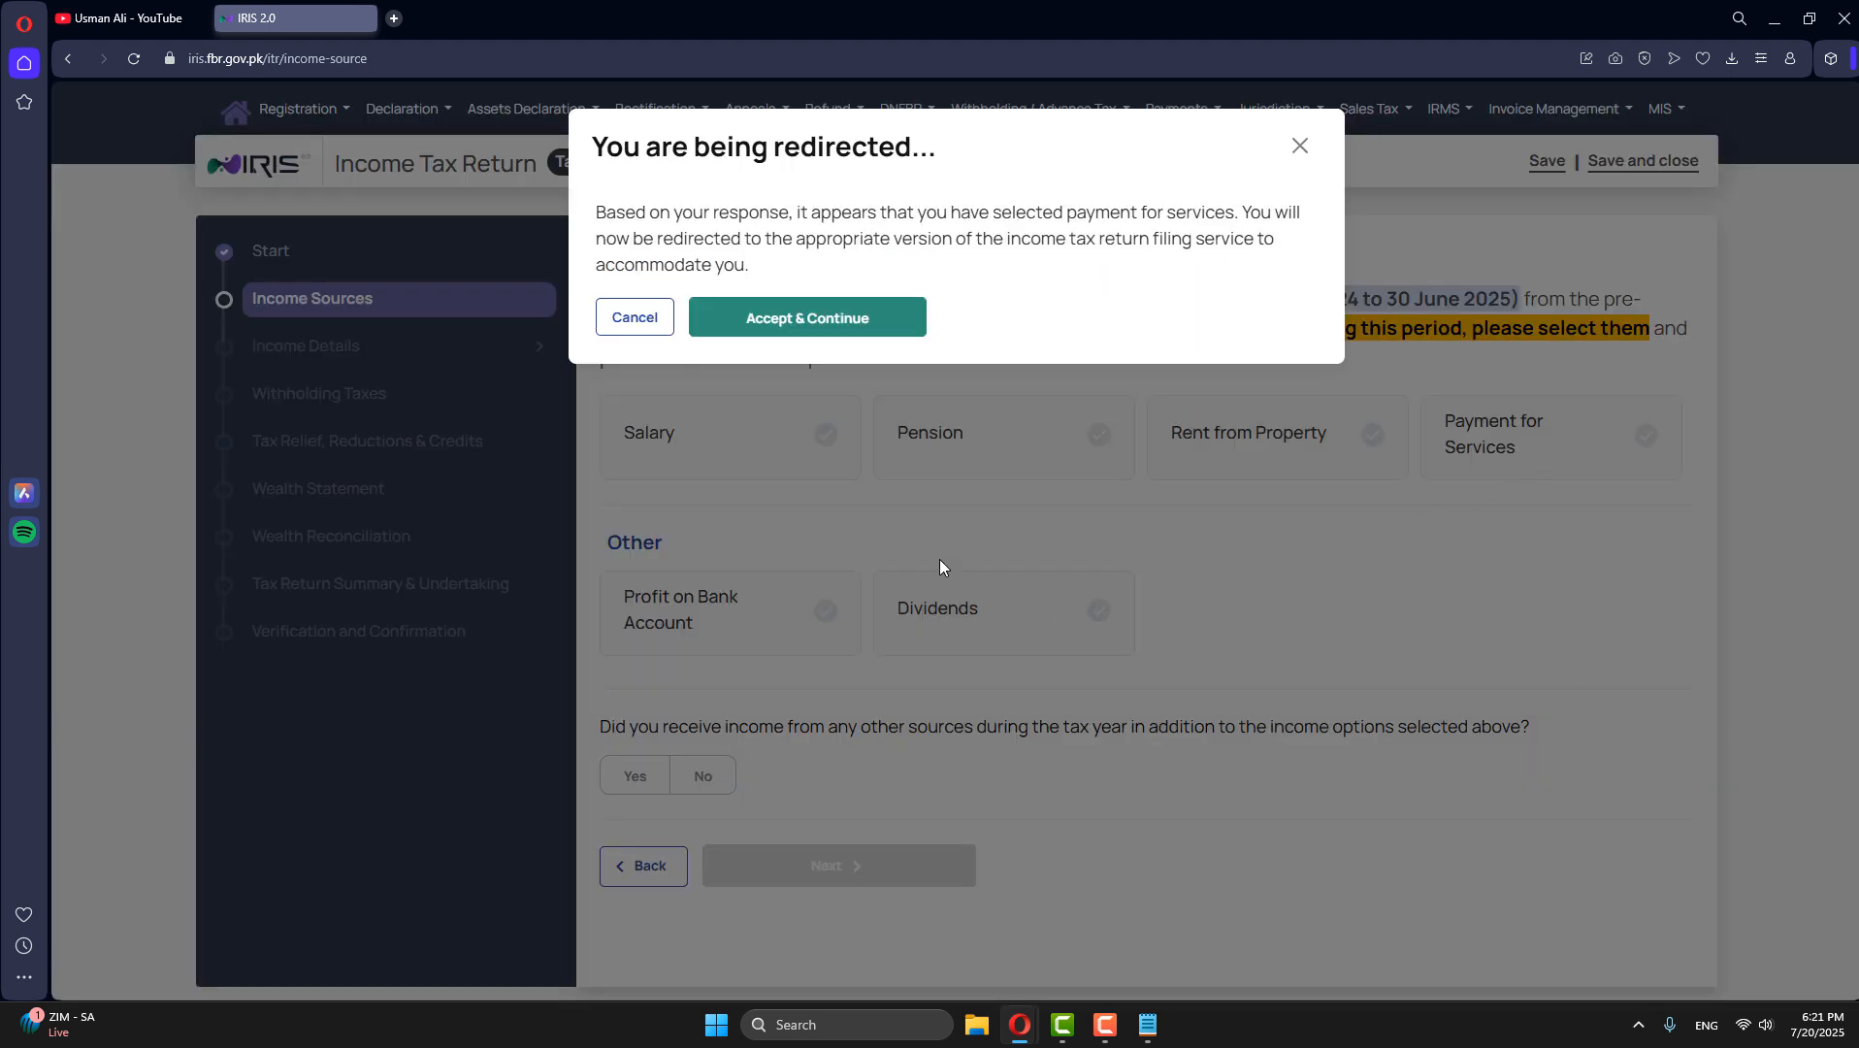
left_click_drag(596, 212, 759, 271)
left_click(870, 248)
left_click(810, 319)
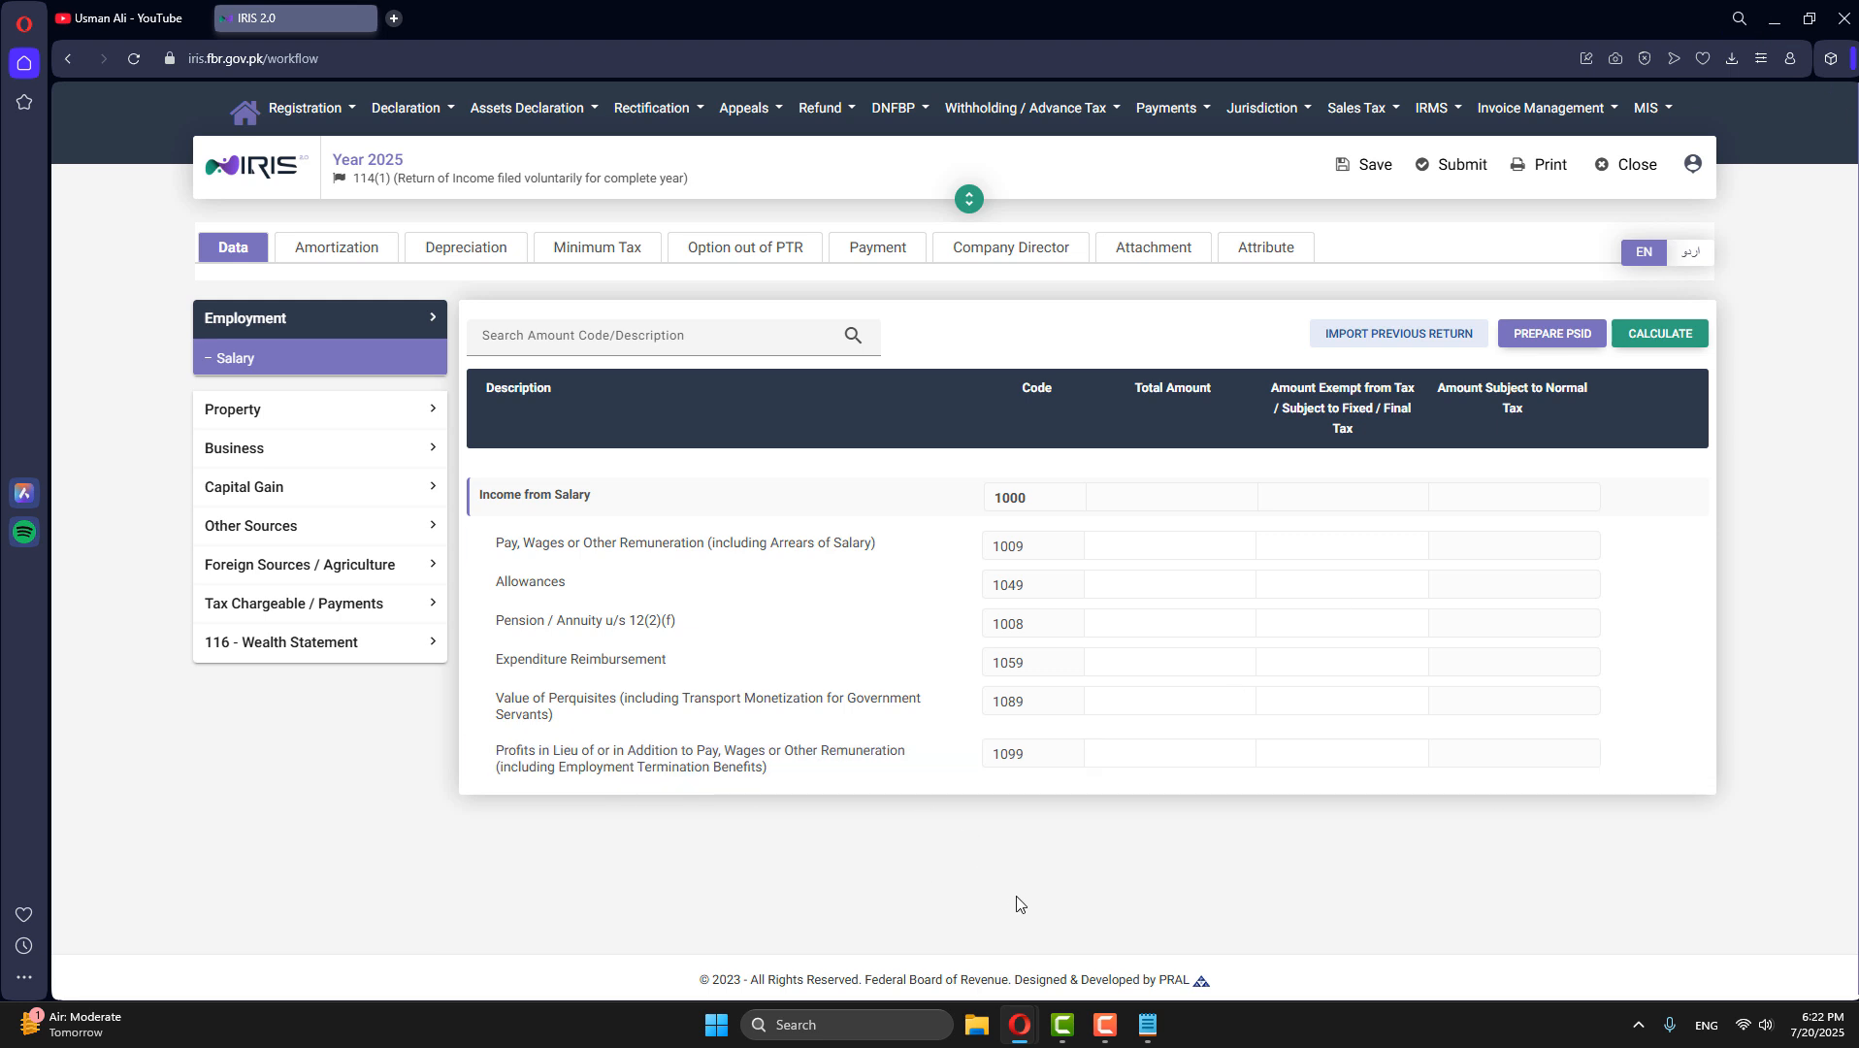
- Switch to the other IRIS window, open the Information Center and search all payment details
mouse_move(1024, 1040)
left_click(1162, 896)
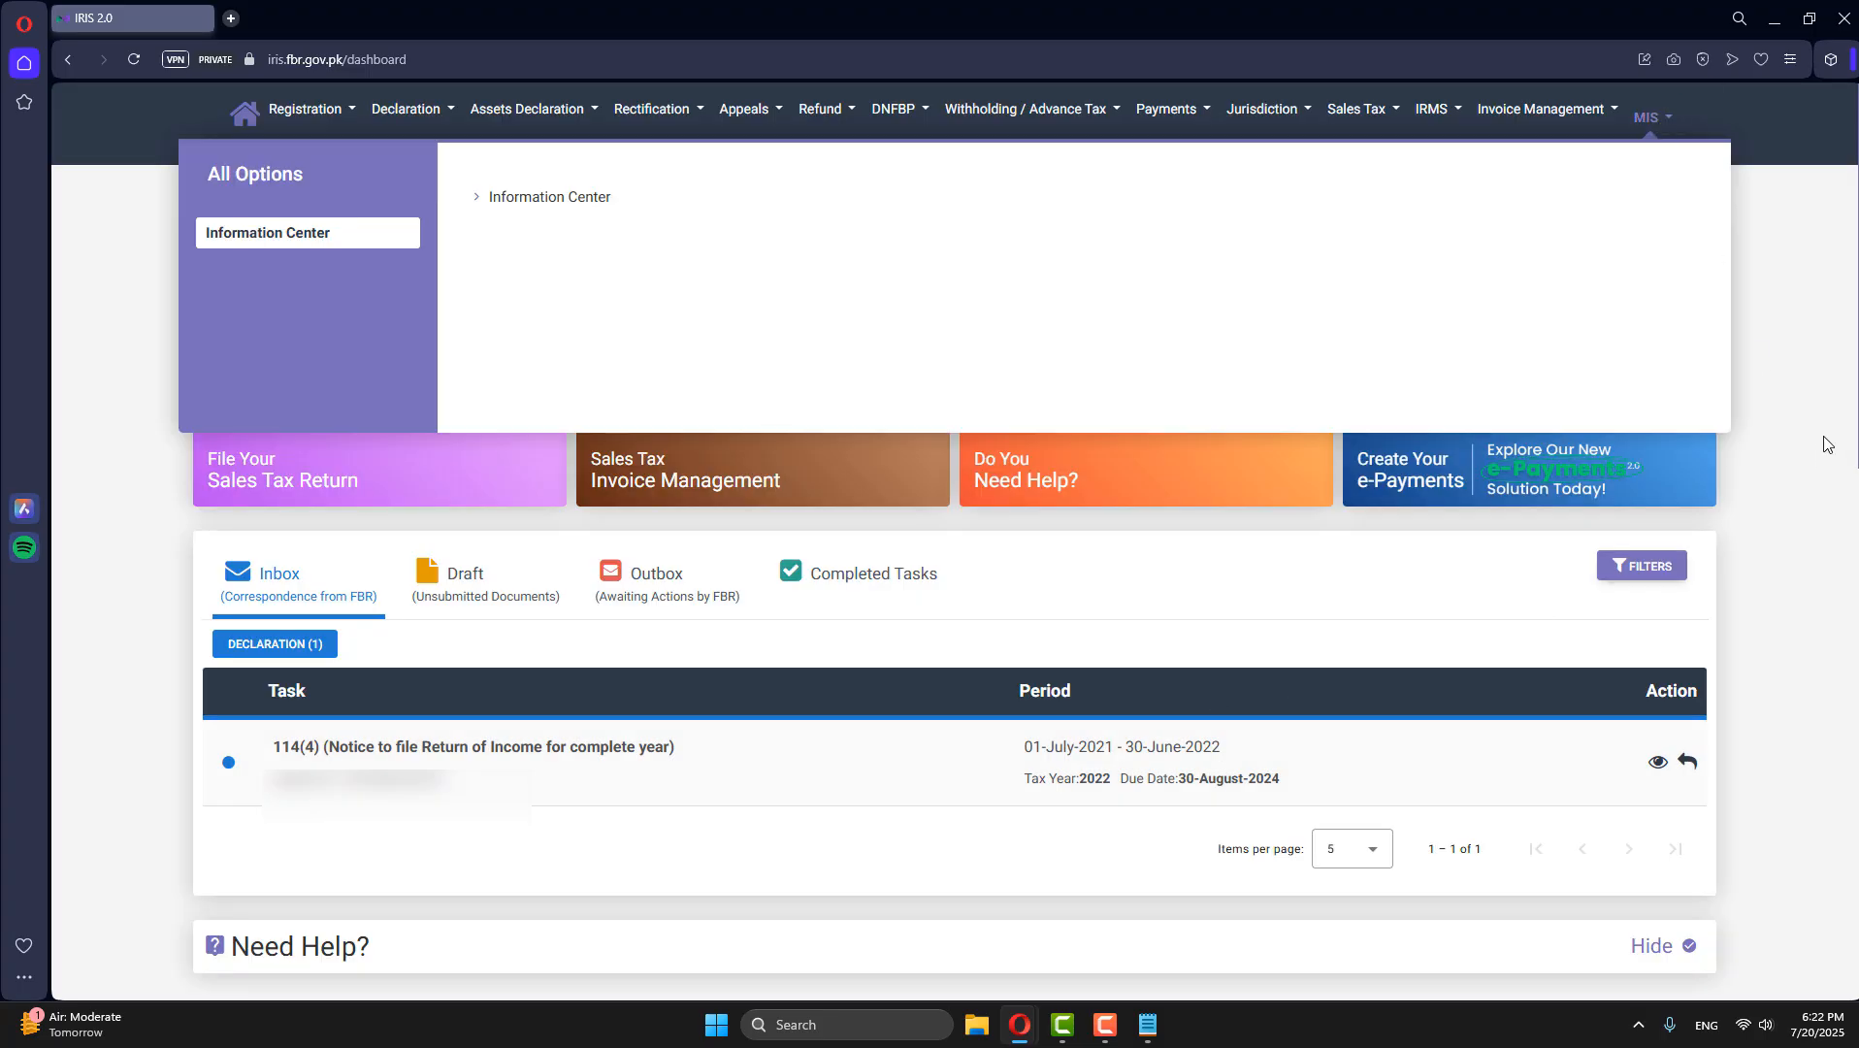
mouse_move(1663, 124)
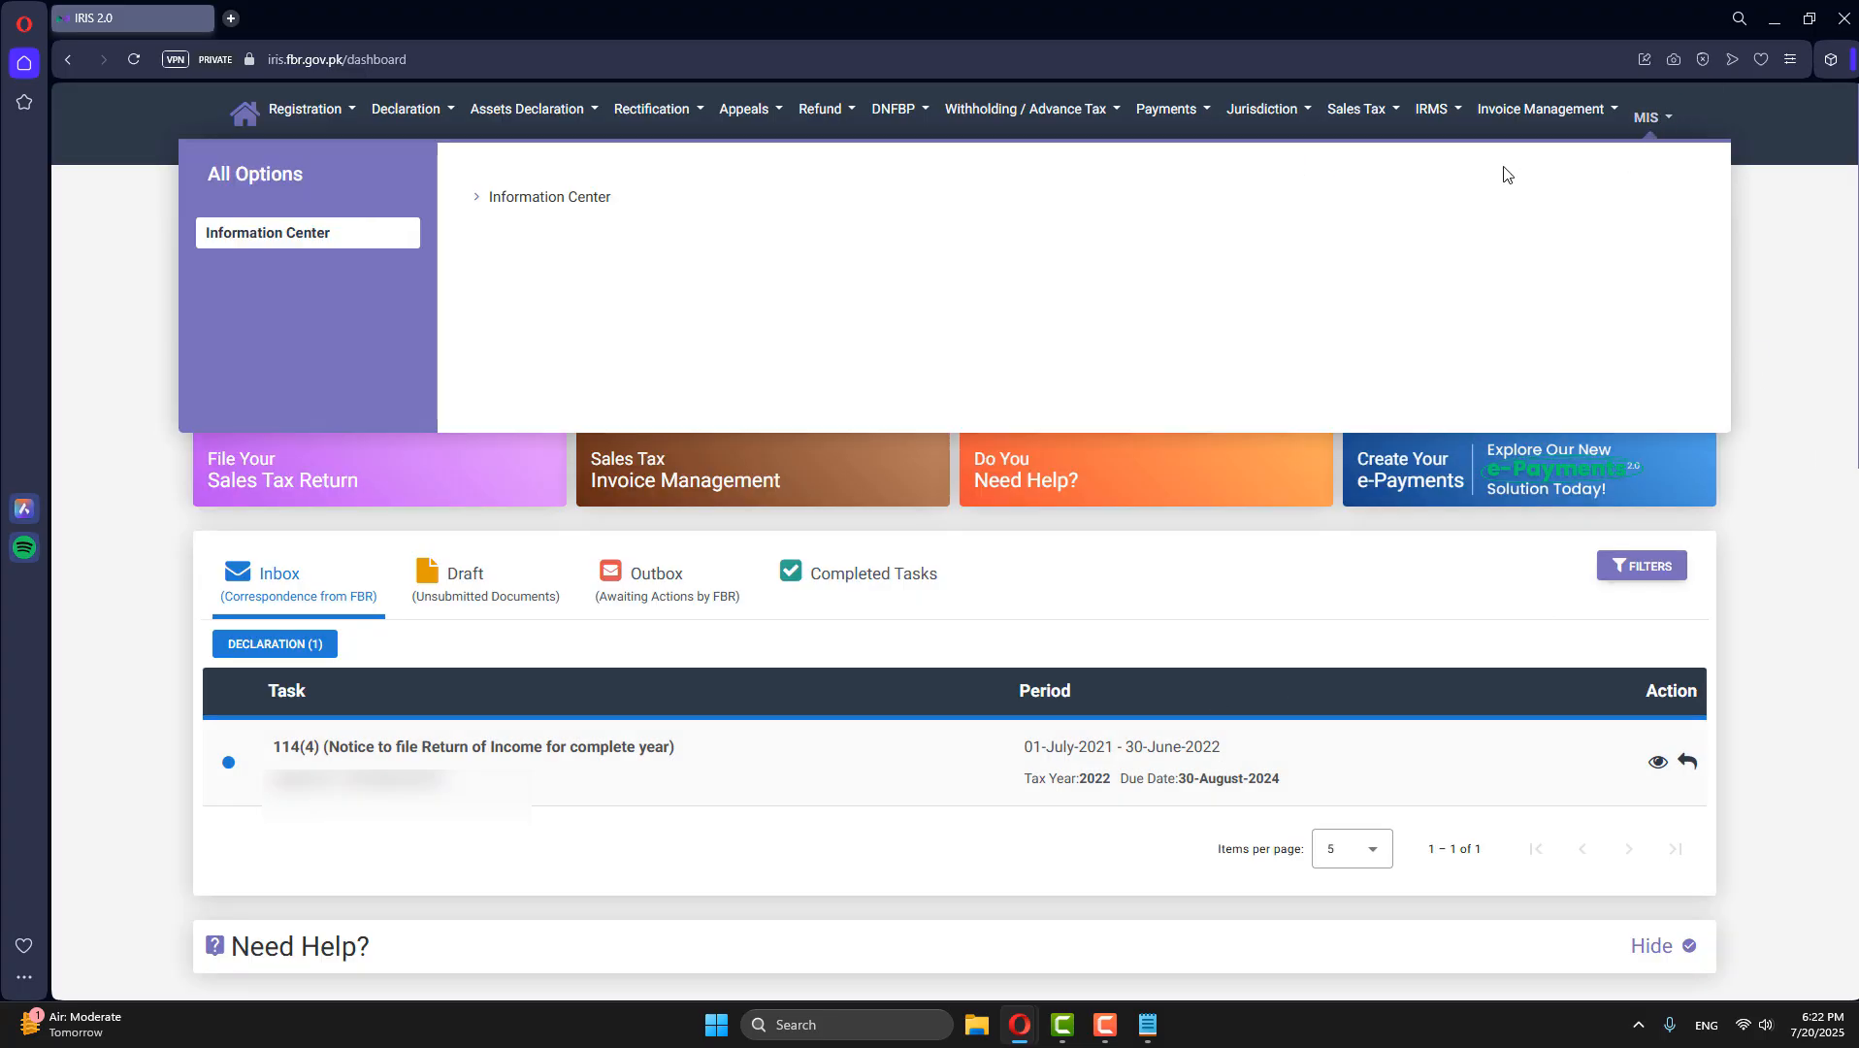
left_click(535, 208)
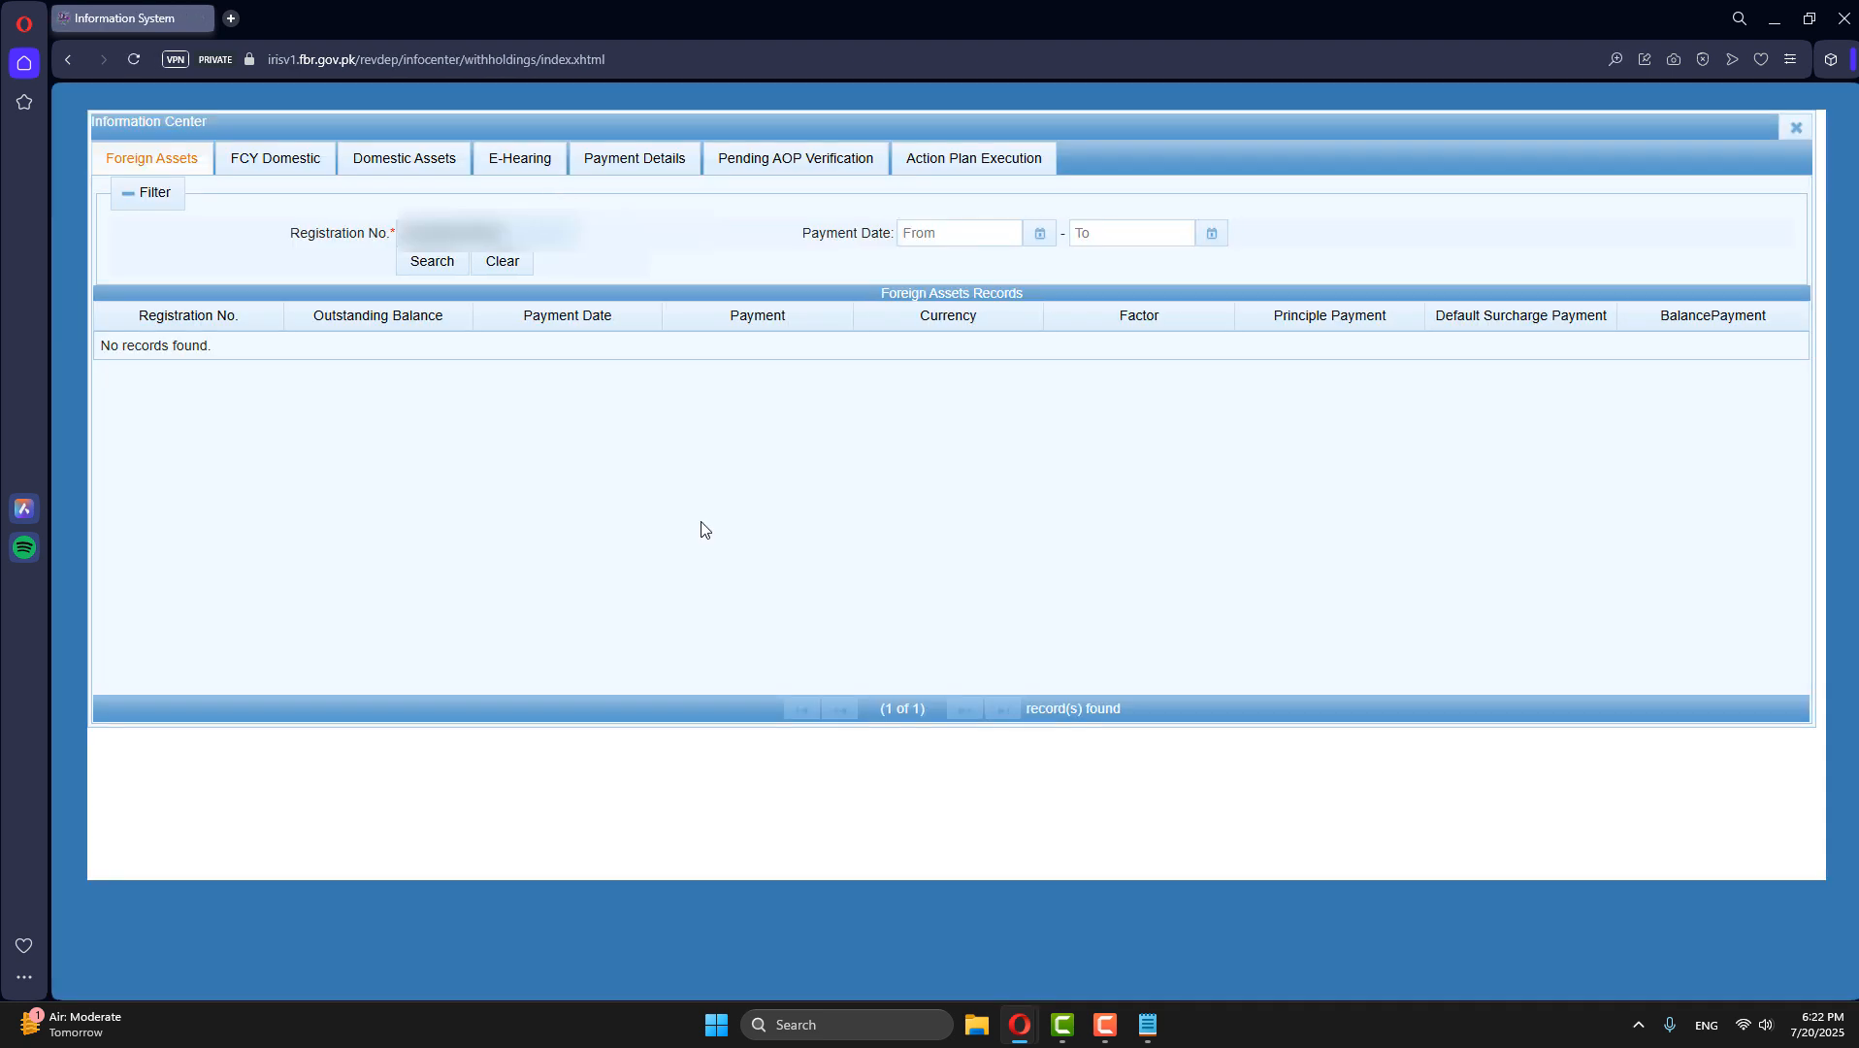
left_click(599, 163)
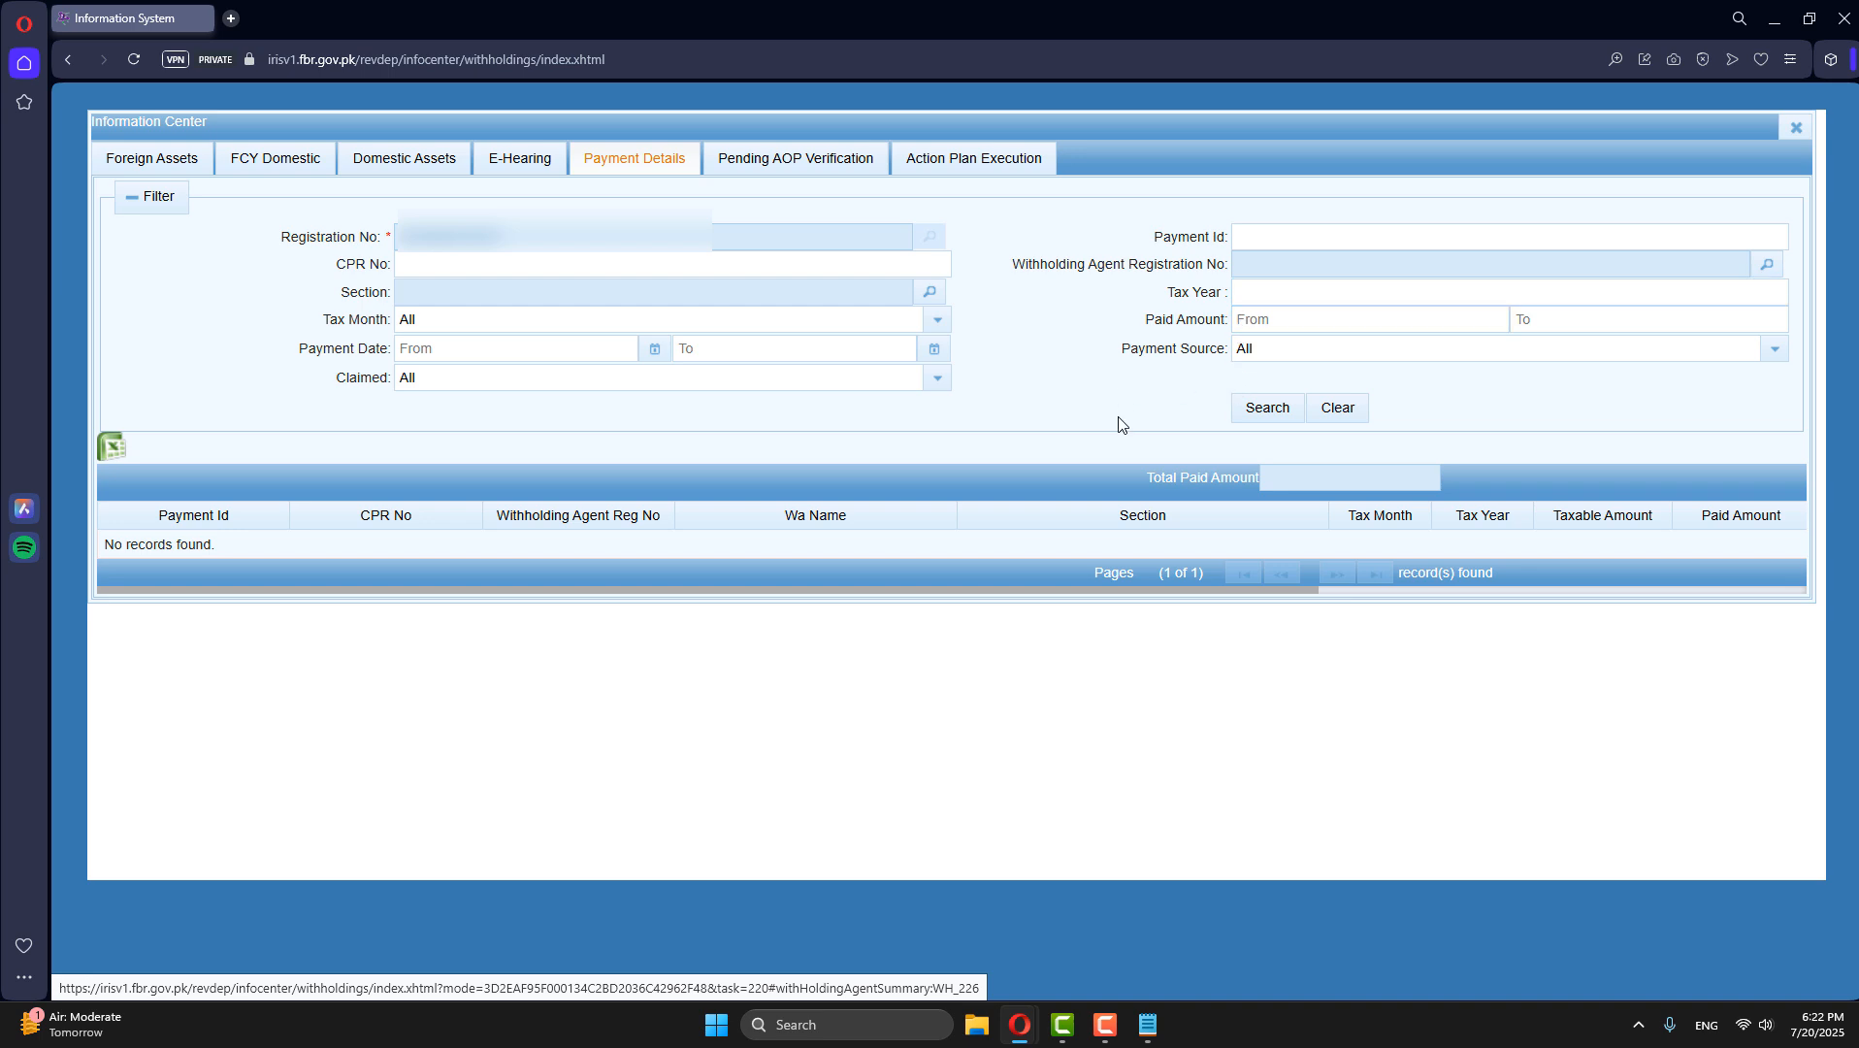
left_click(1264, 408)
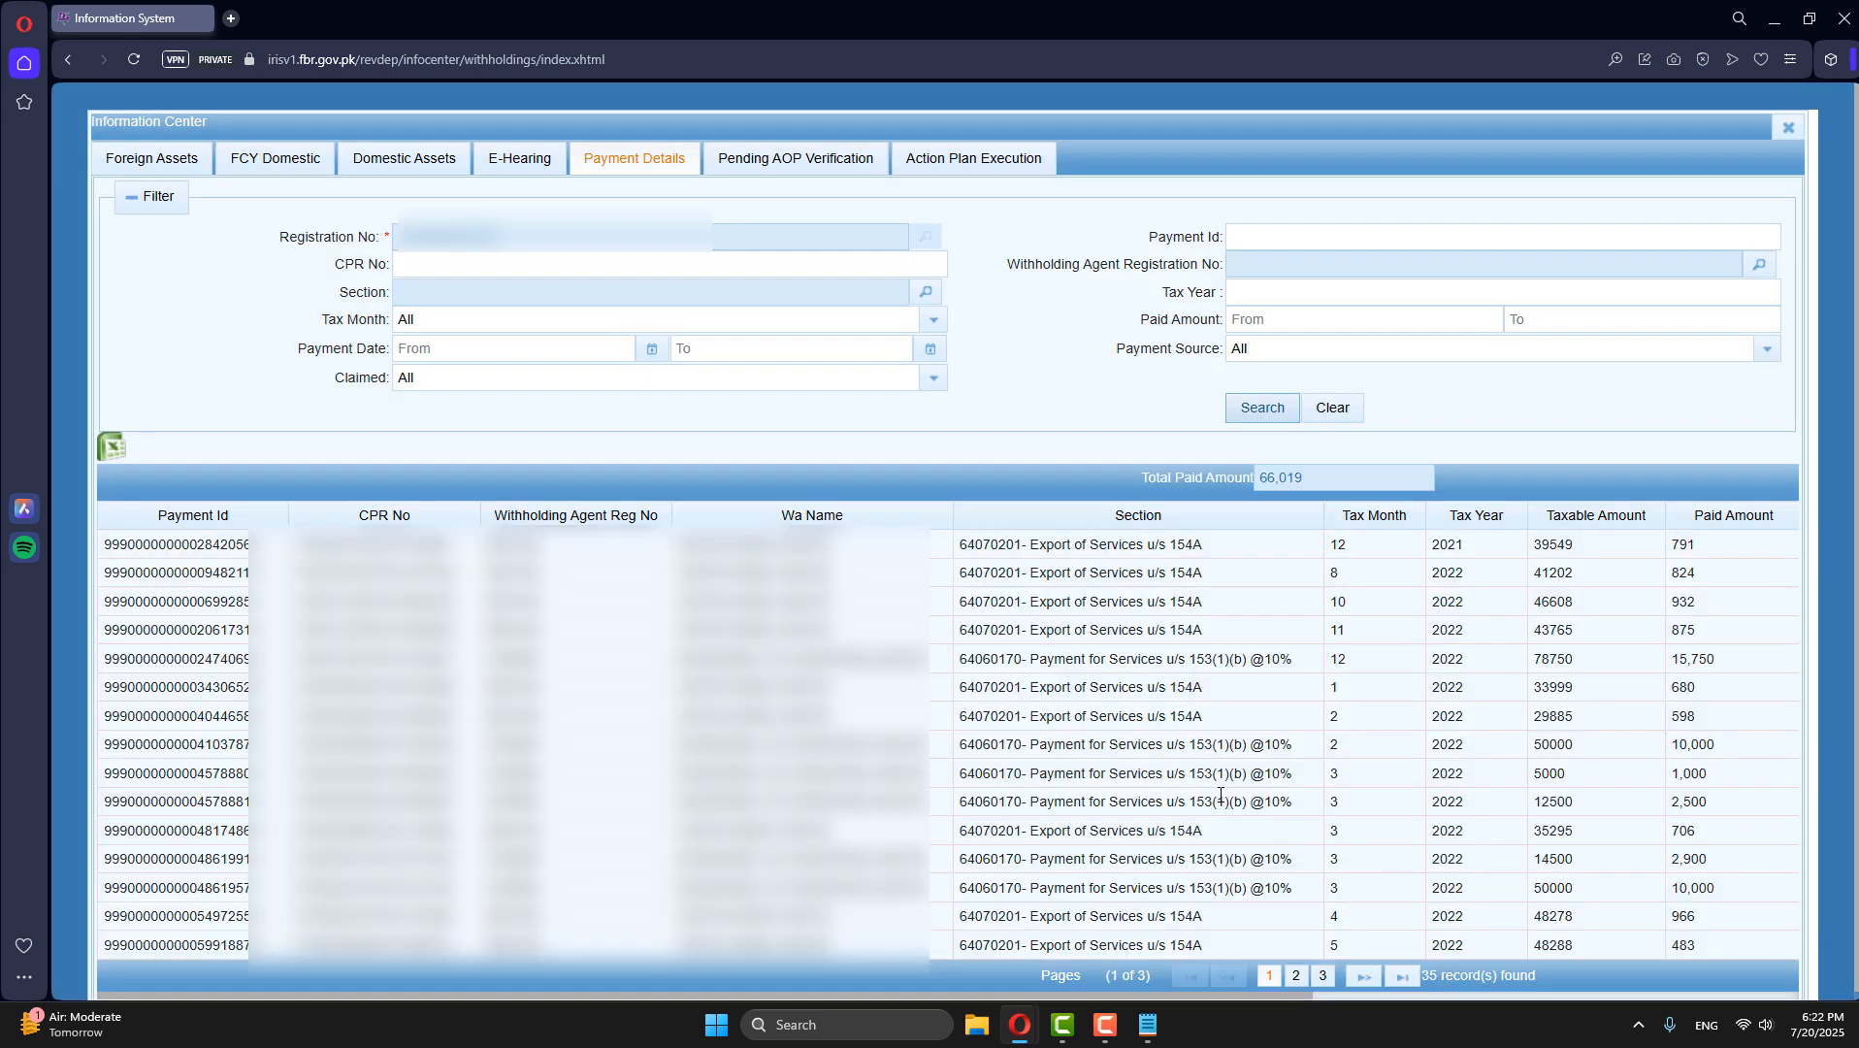
- Restrict the payment details search to tax year 2025
left_click(1275, 282)
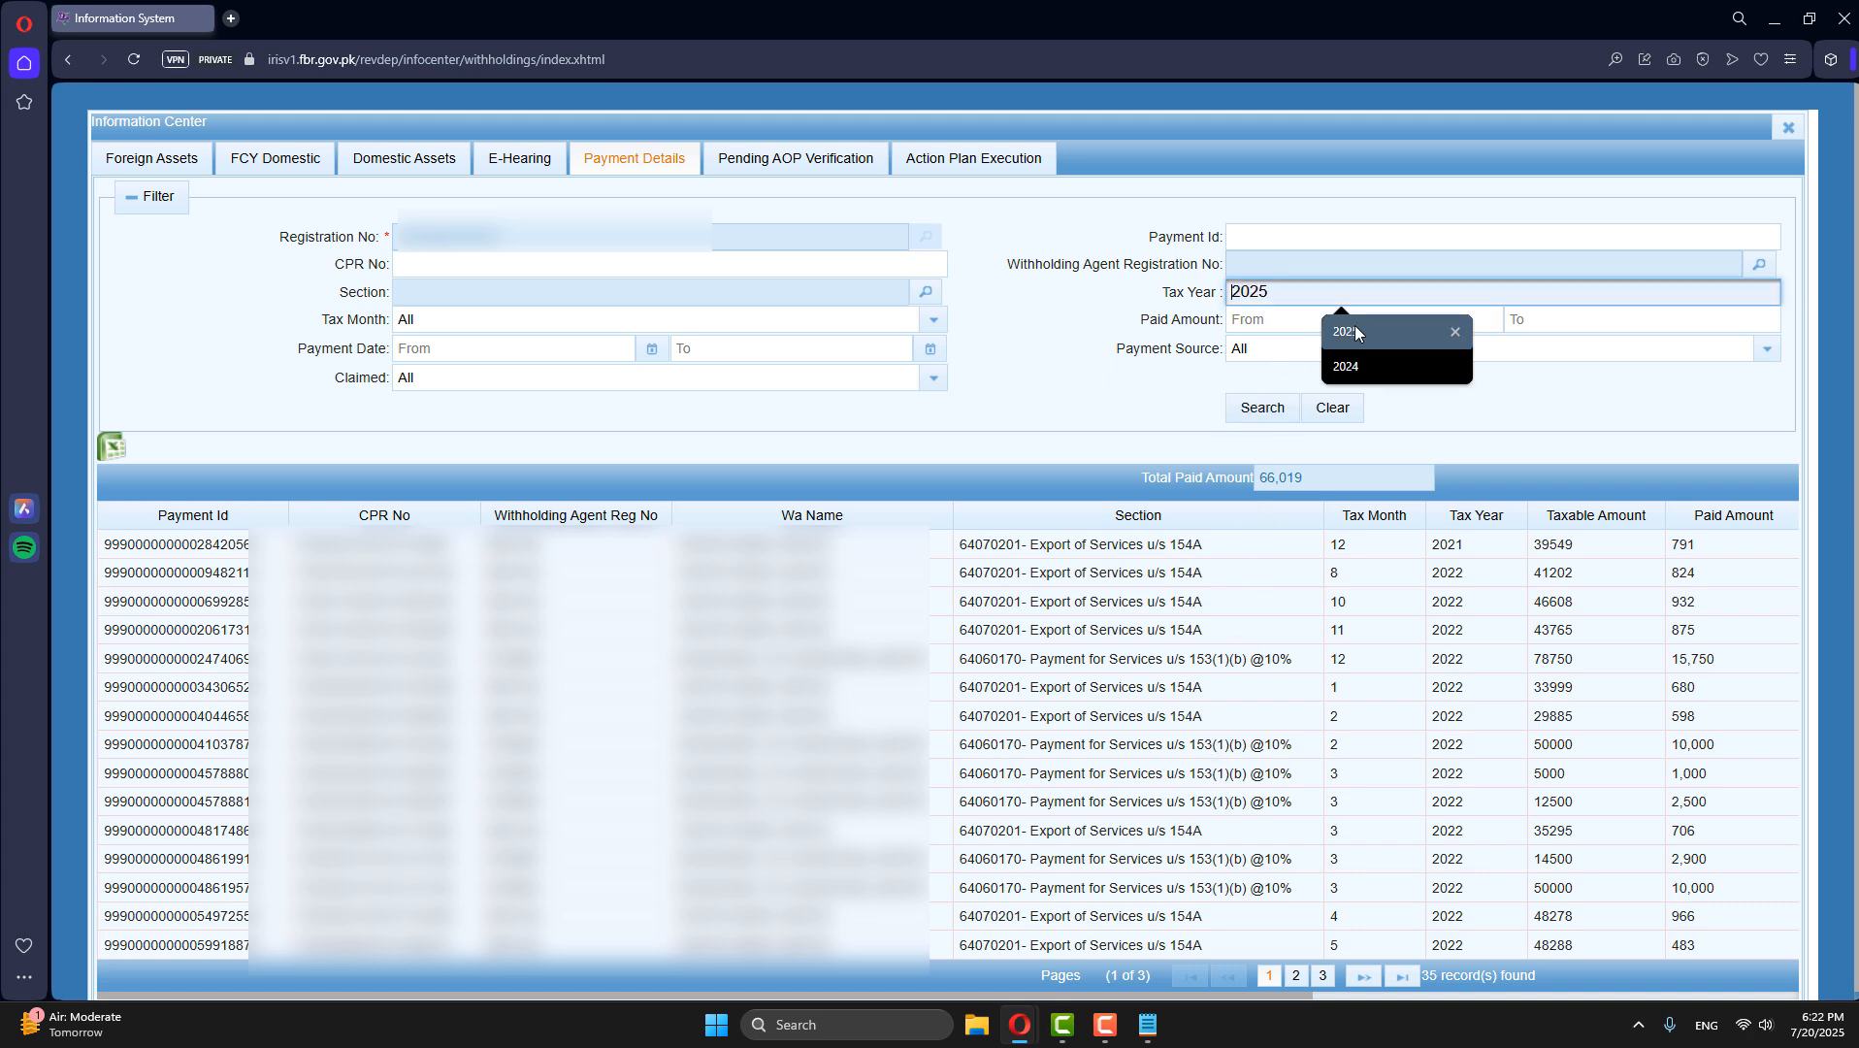
left_click(1355, 325)
left_click(1262, 408)
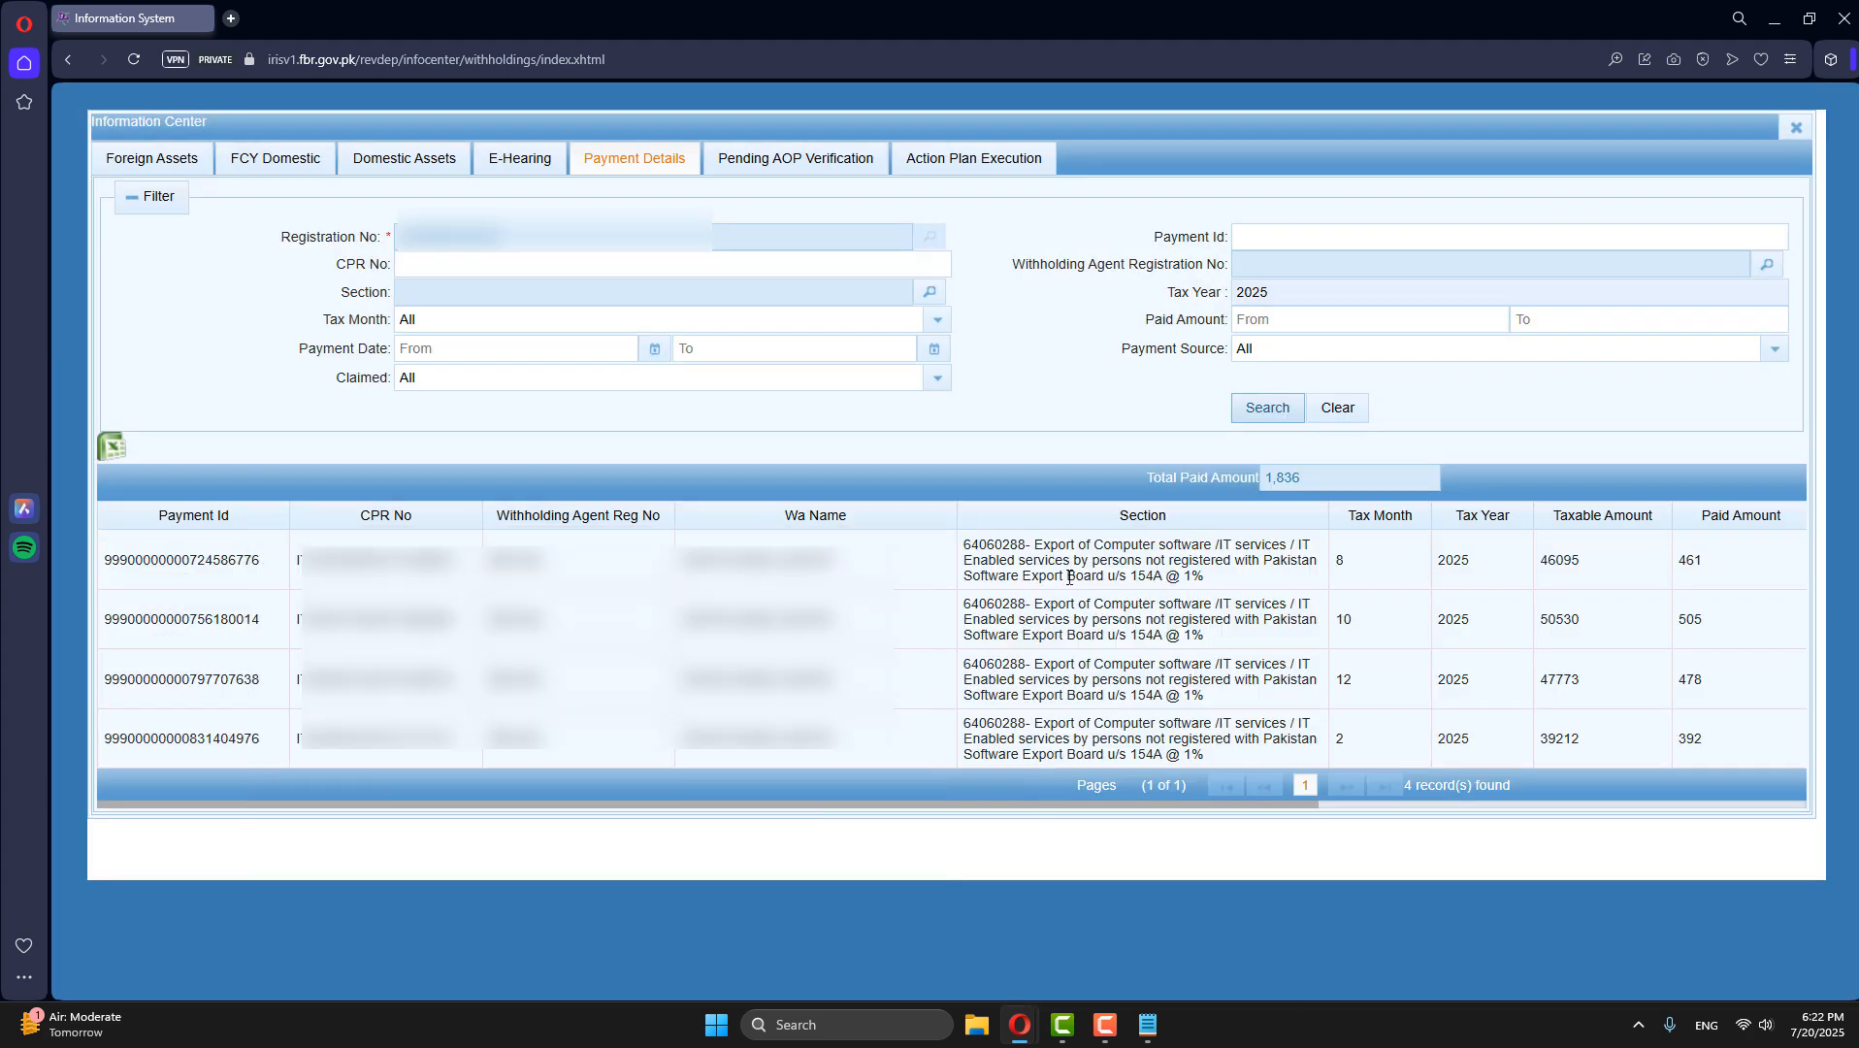
- Examine the section descriptions and taxable amounts of the tax year 2025 payment records
left_click_drag(1035, 547, 1300, 542)
left_click(1213, 594)
mouse_move(1115, 578)
left_mouse_down()
mouse_move(1204, 582)
mouse_move(1090, 577)
left_mouse_up()
left_click(1204, 582)
left_click(1290, 584)
double_click(1545, 561)
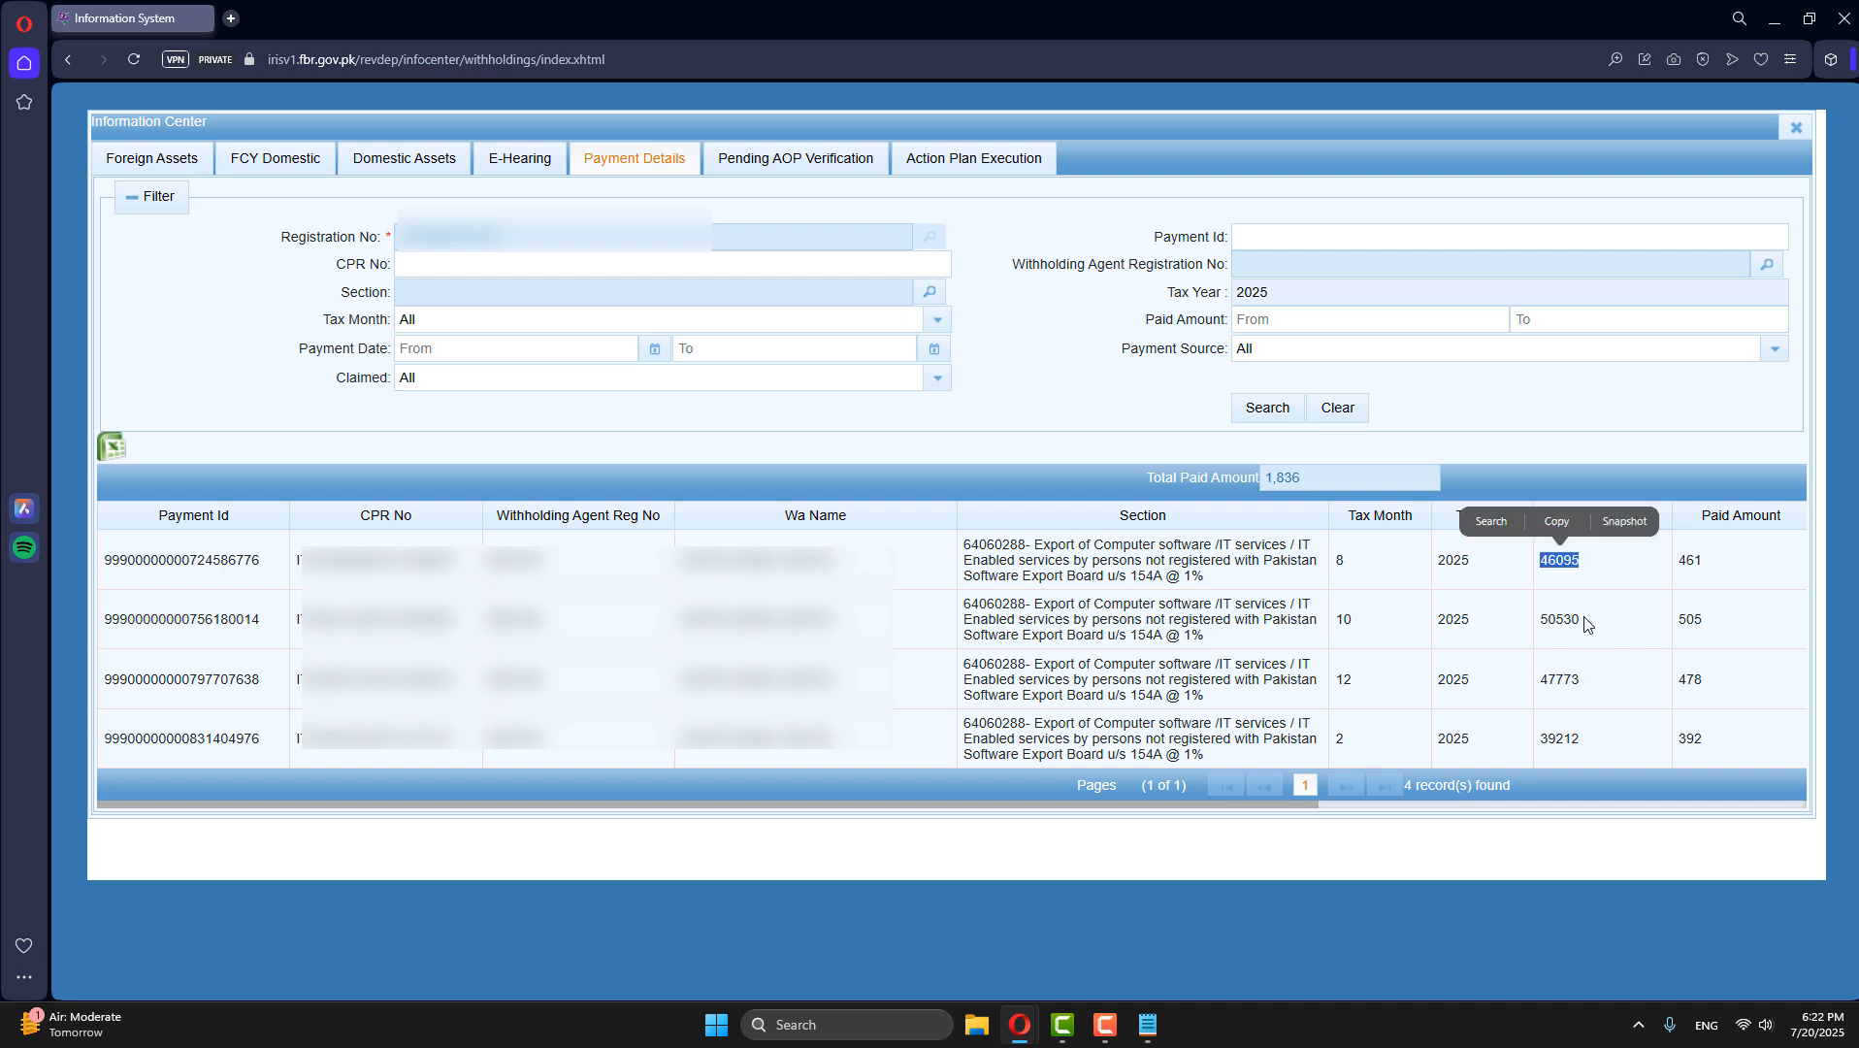
double_click(1538, 622)
left_click_drag(1580, 686, 1538, 684)
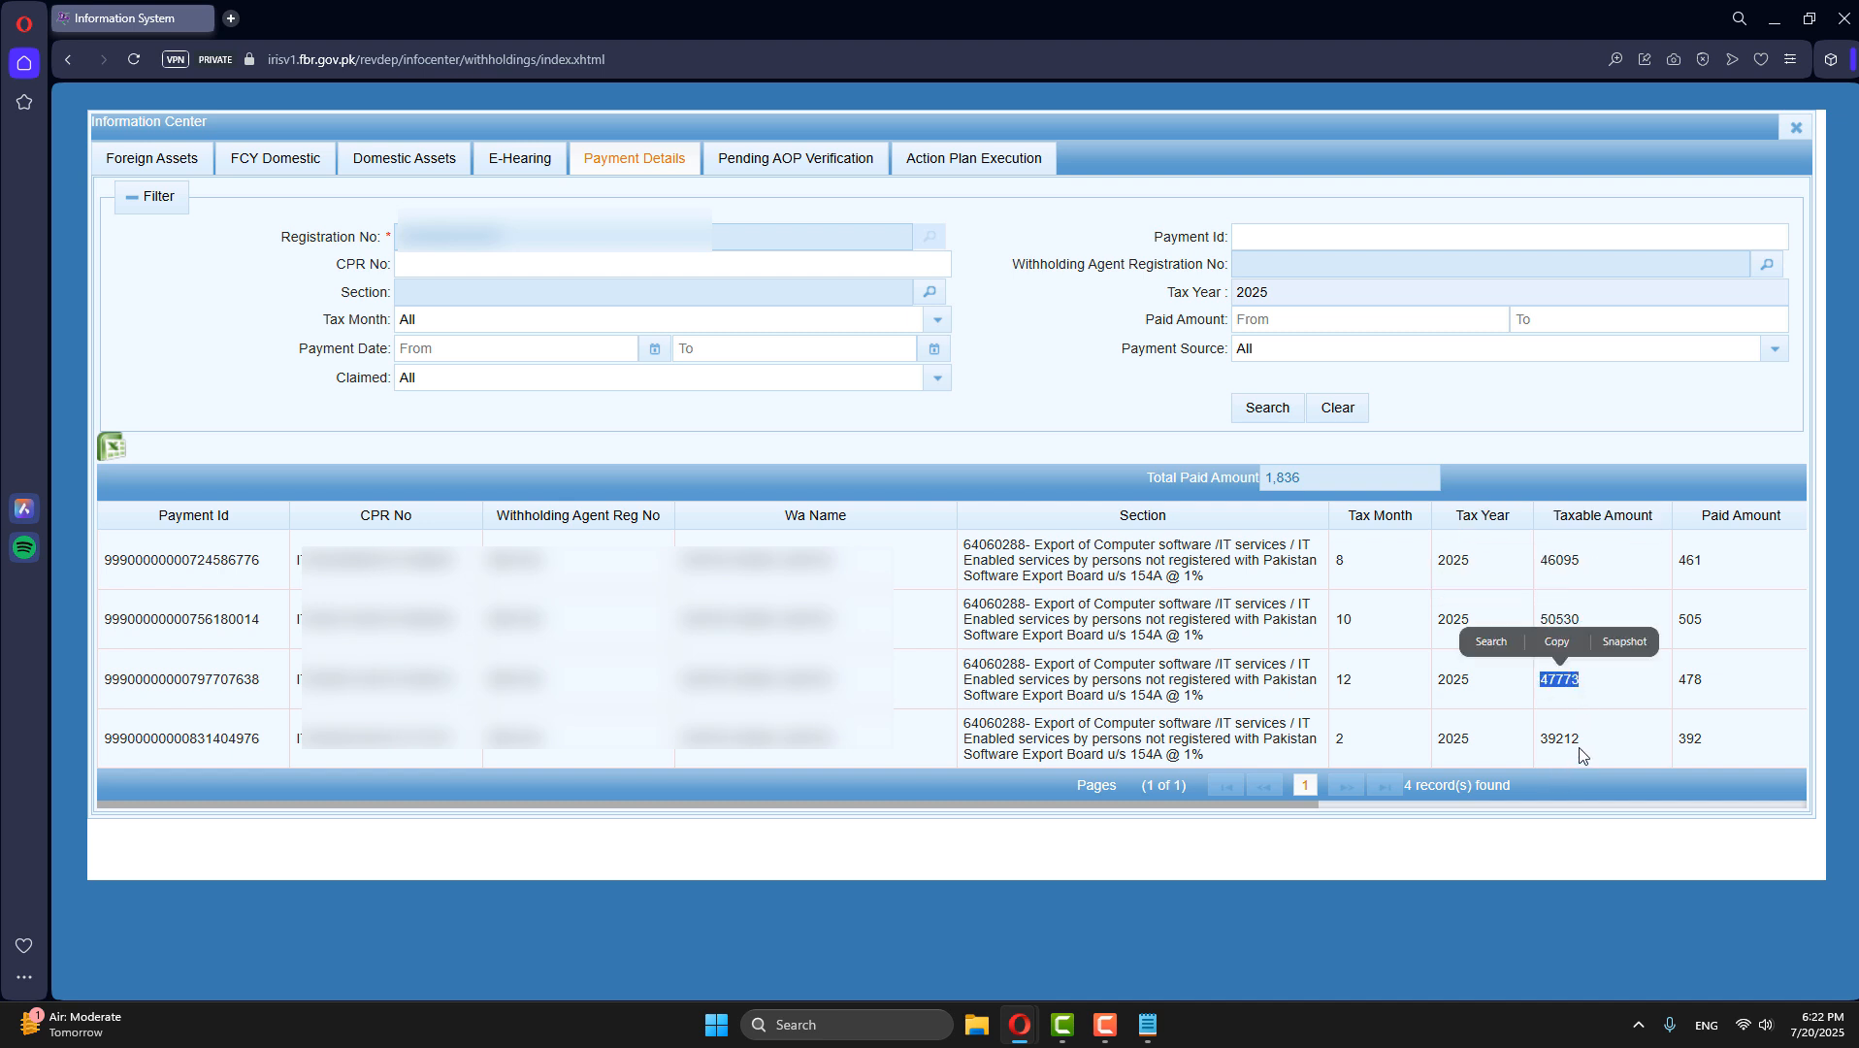
left_click_drag(1586, 749, 1492, 748)
left_click(1544, 605)
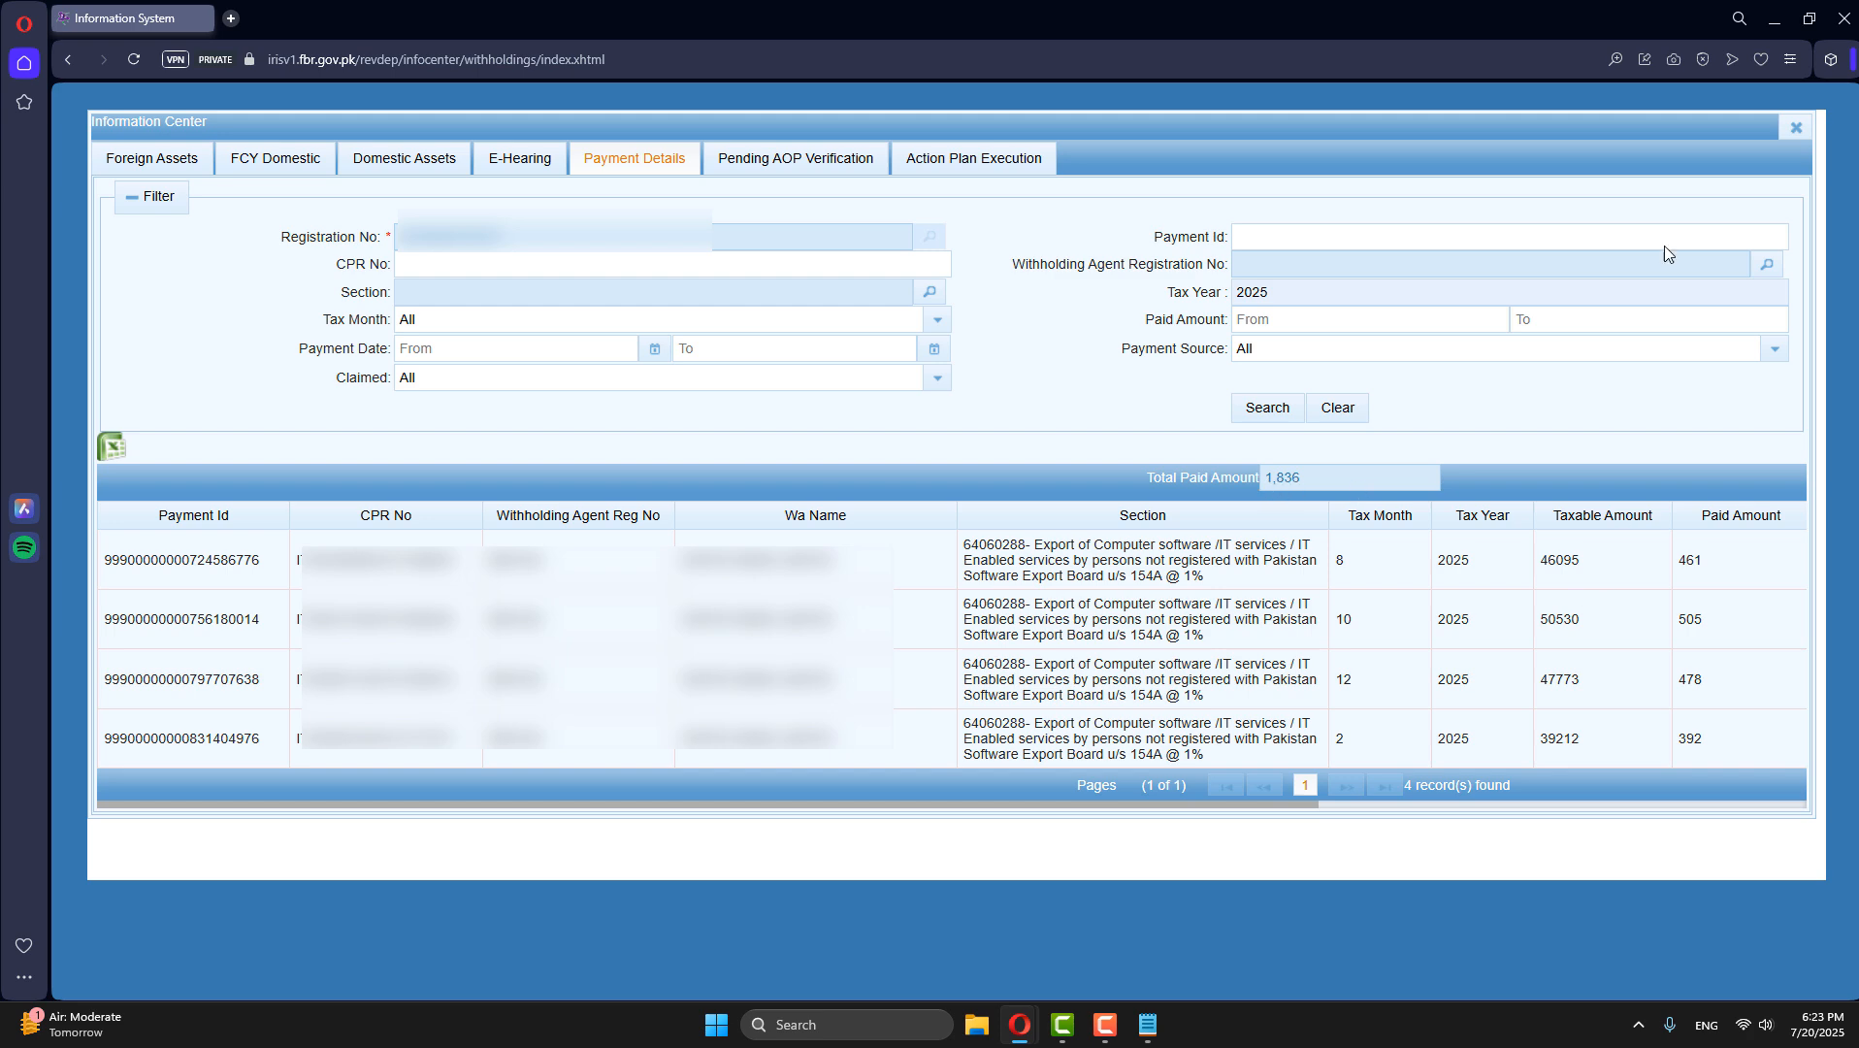
- Return to the tax return, enter 900,000 as the total Foreign Other Sources Income under Foreign Sources, and calculate
left_click(1774, 20)
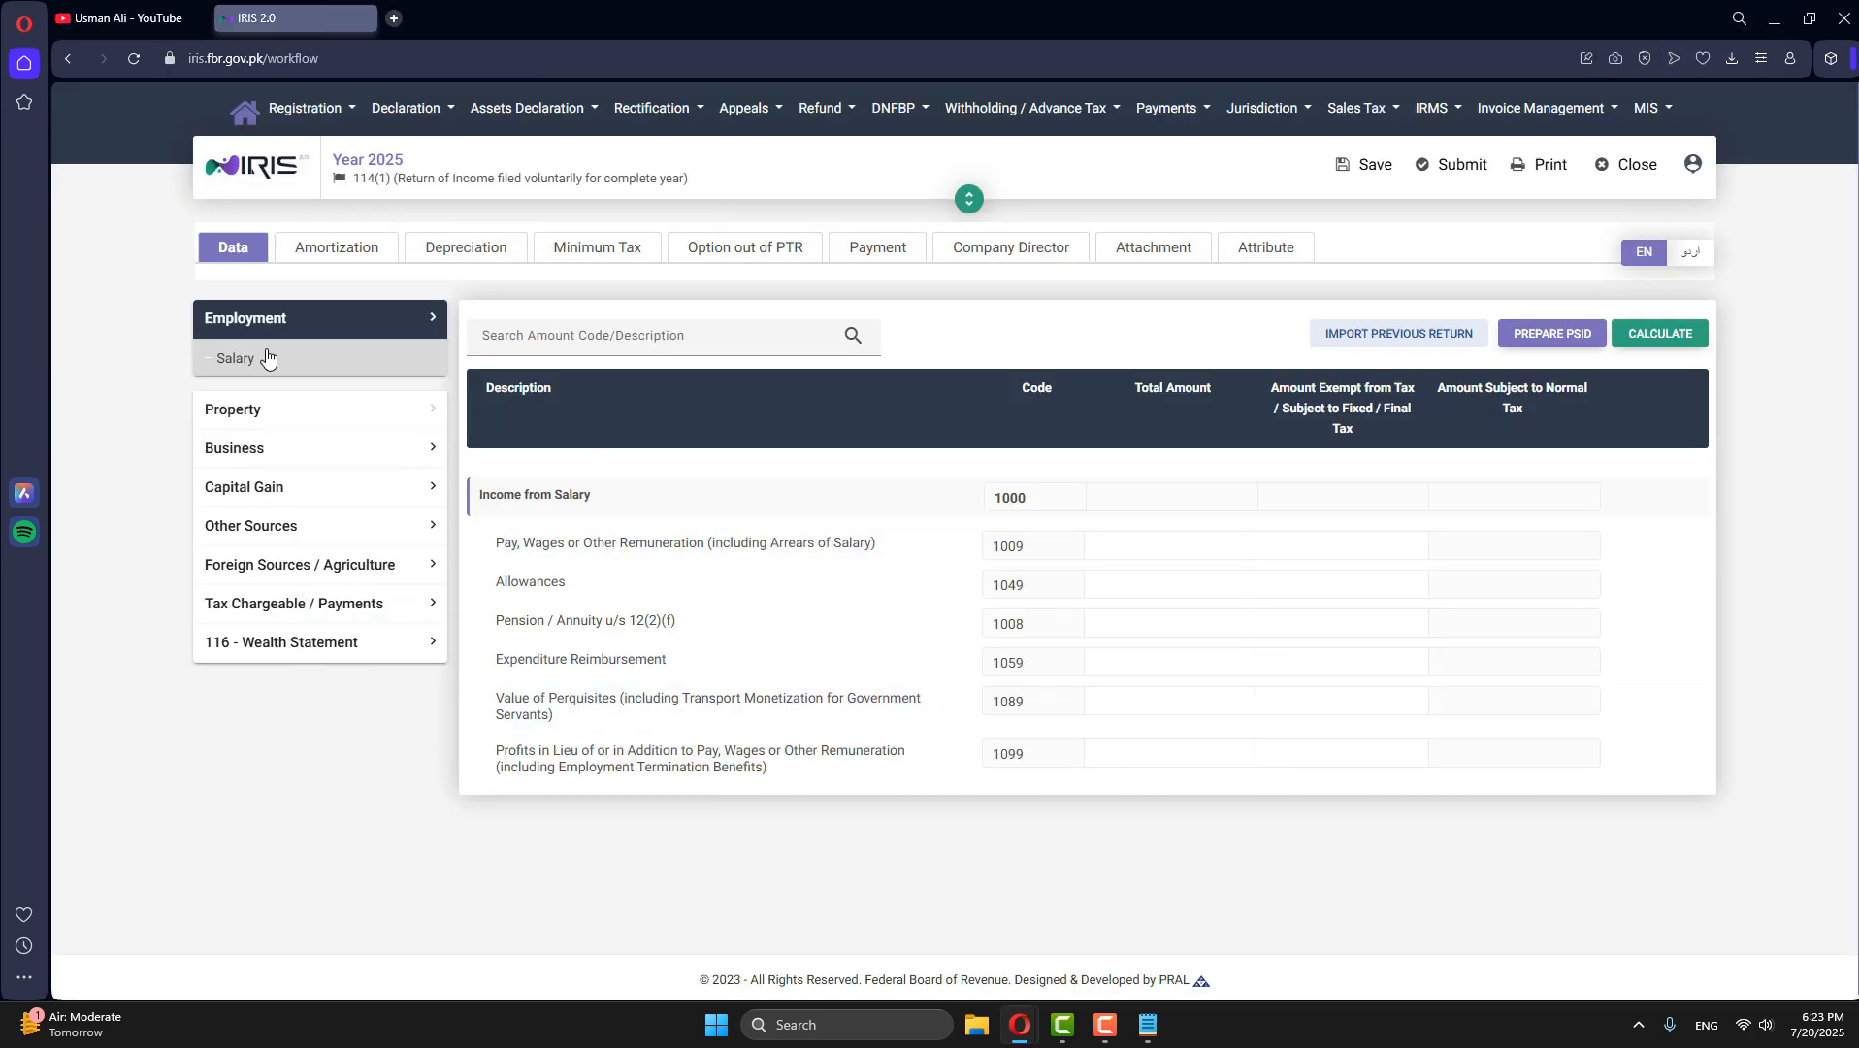
left_click(273, 574)
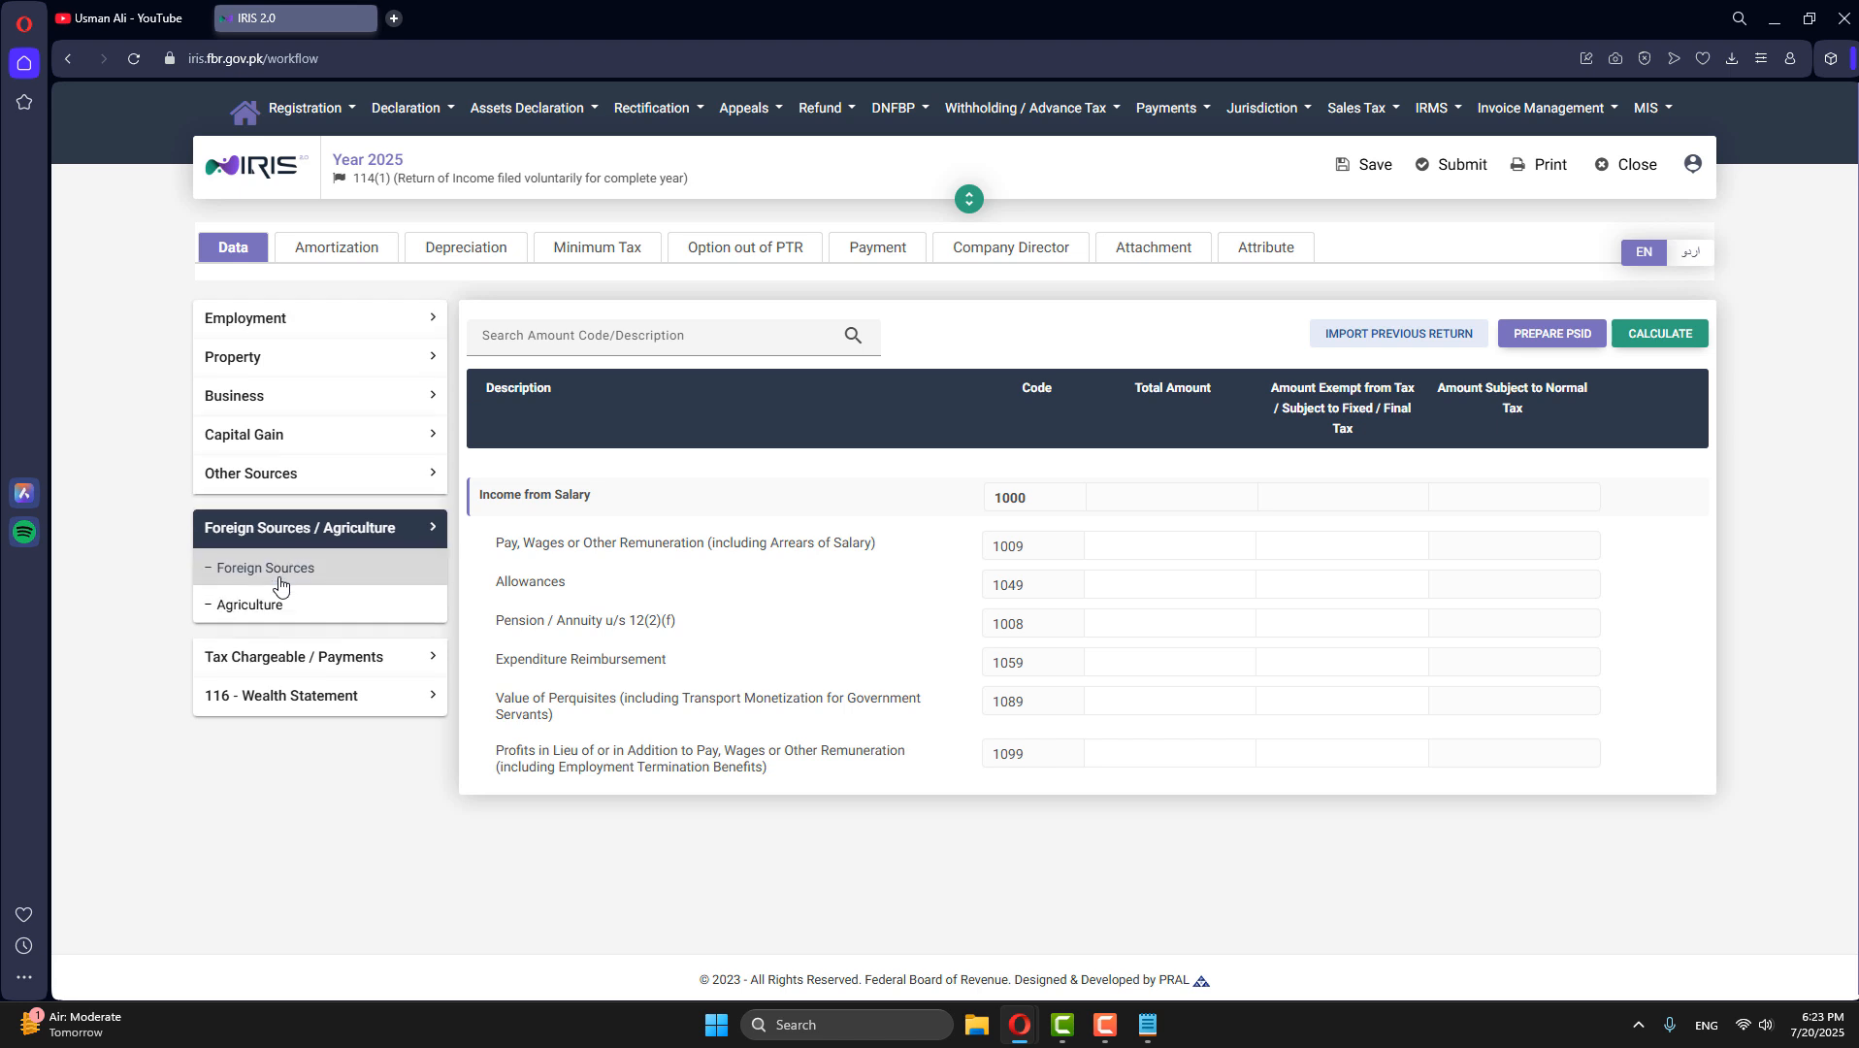
left_click(242, 576)
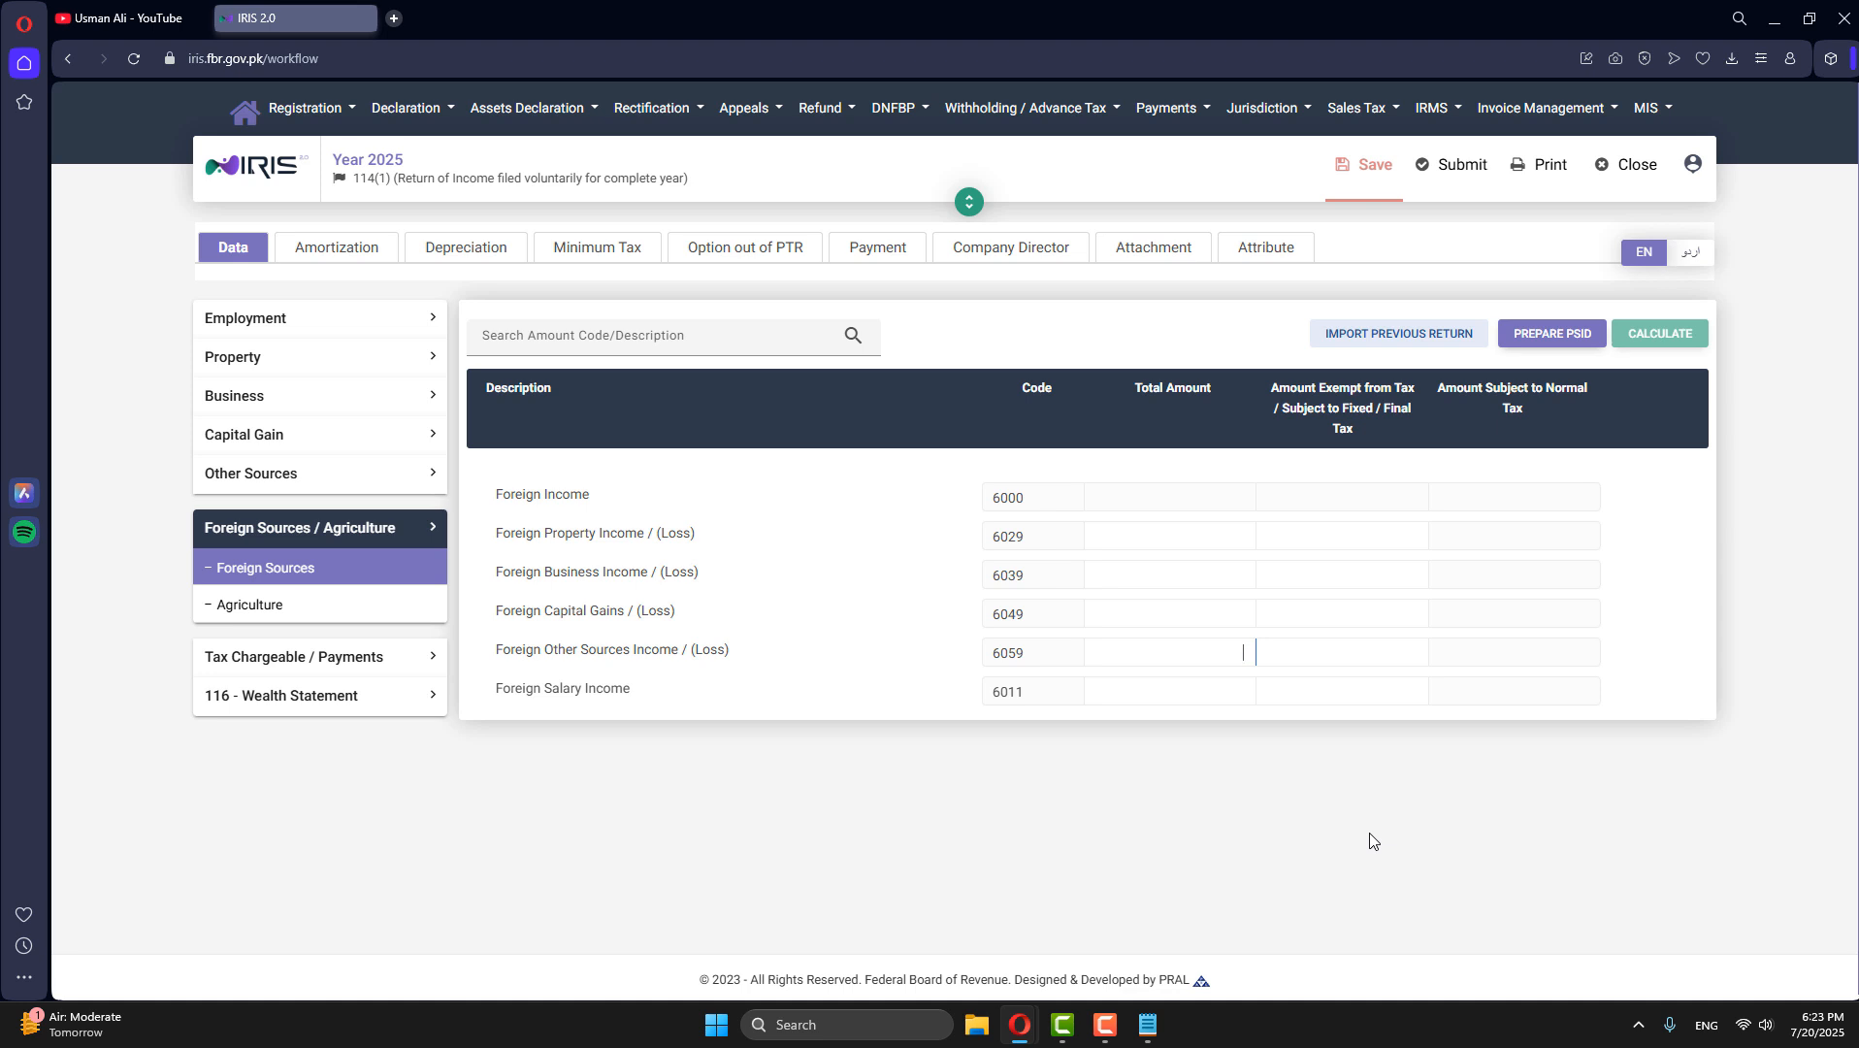
type("900,000")
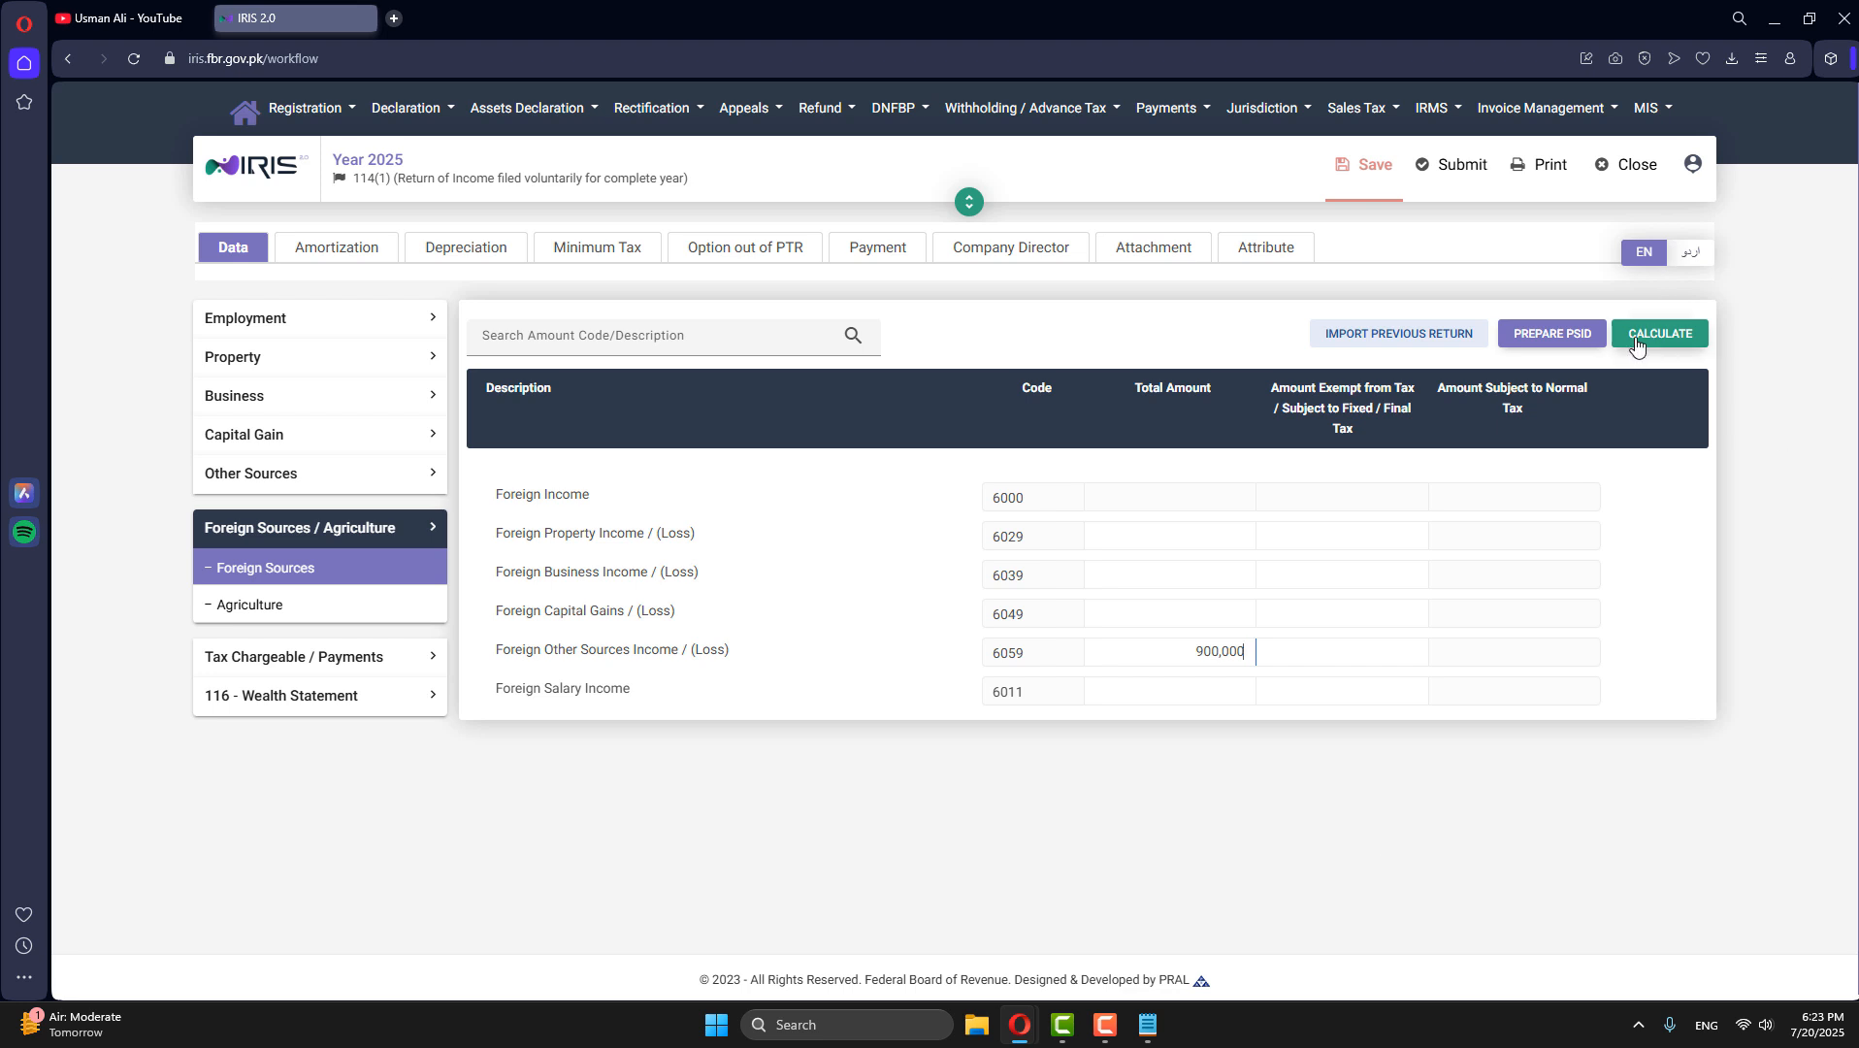
left_click(1641, 339)
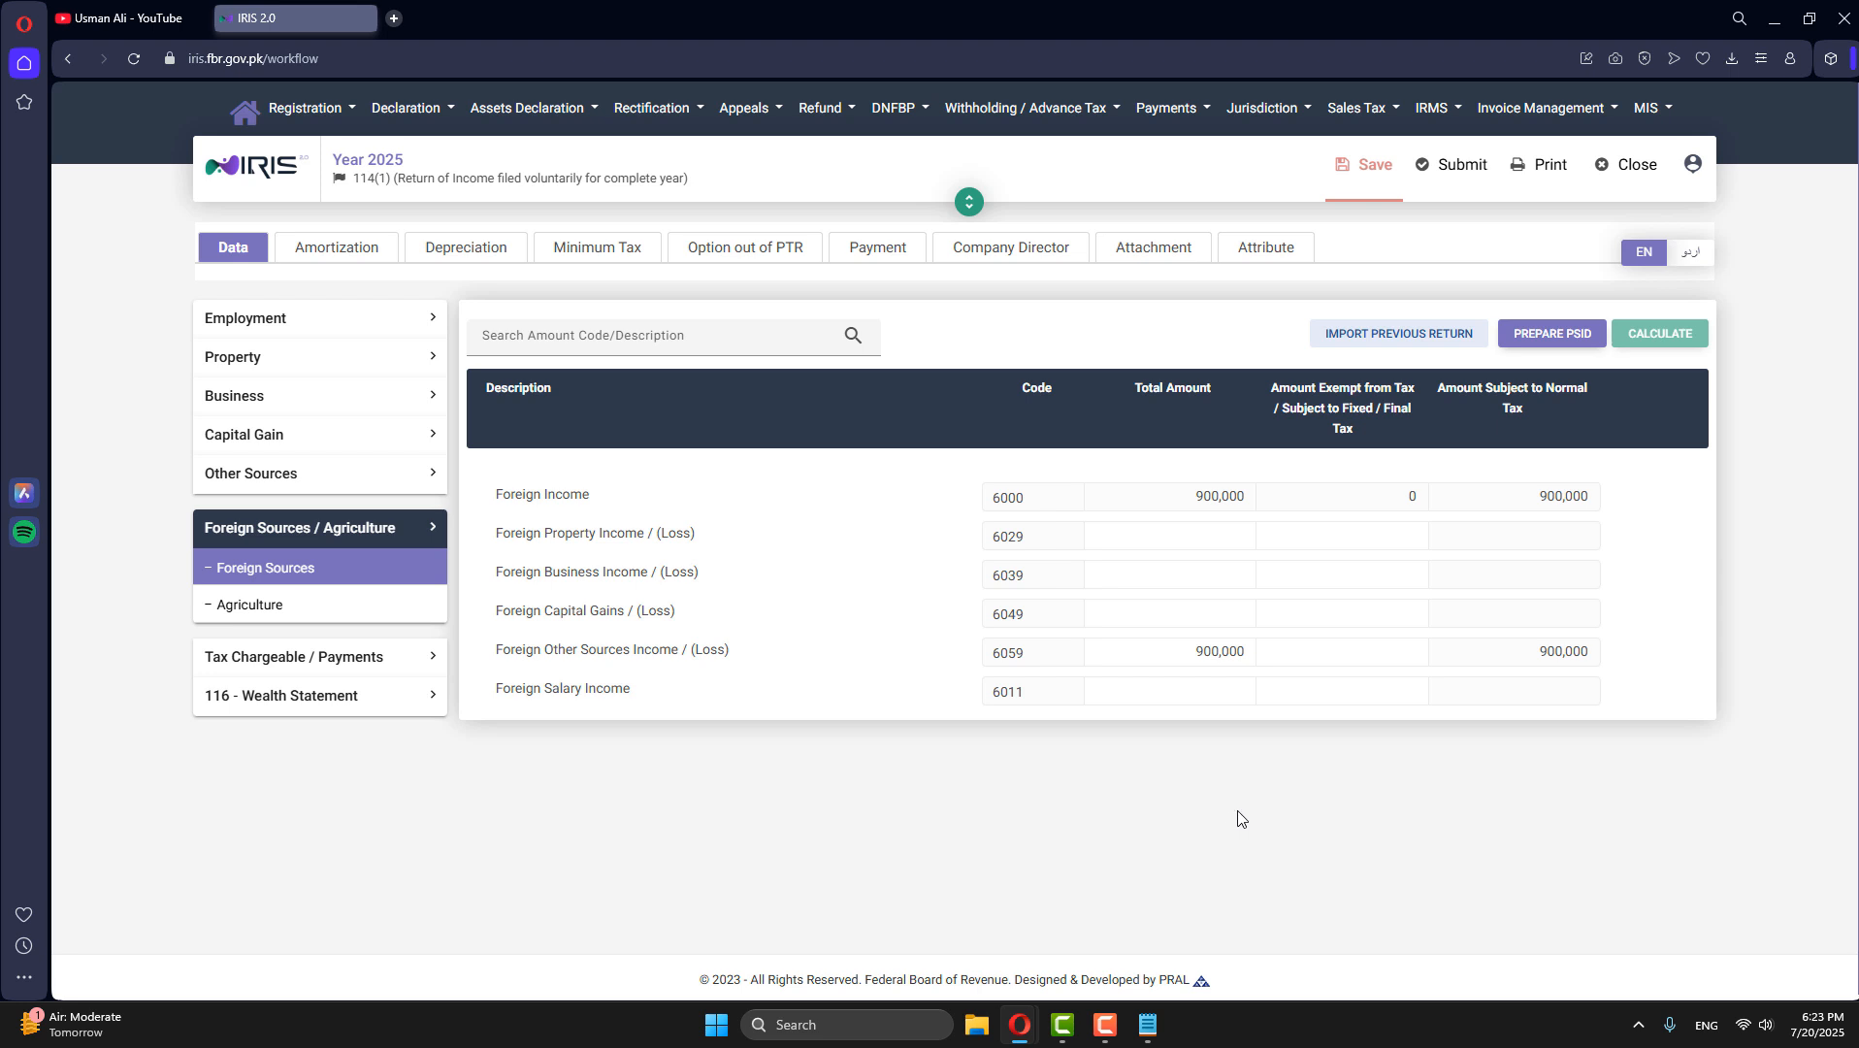
- Enter 900,000 as the exempt / fixed / final tax amount for Foreign Other Sources Income and recalculate
left_click_drag(1192, 651, 1267, 651)
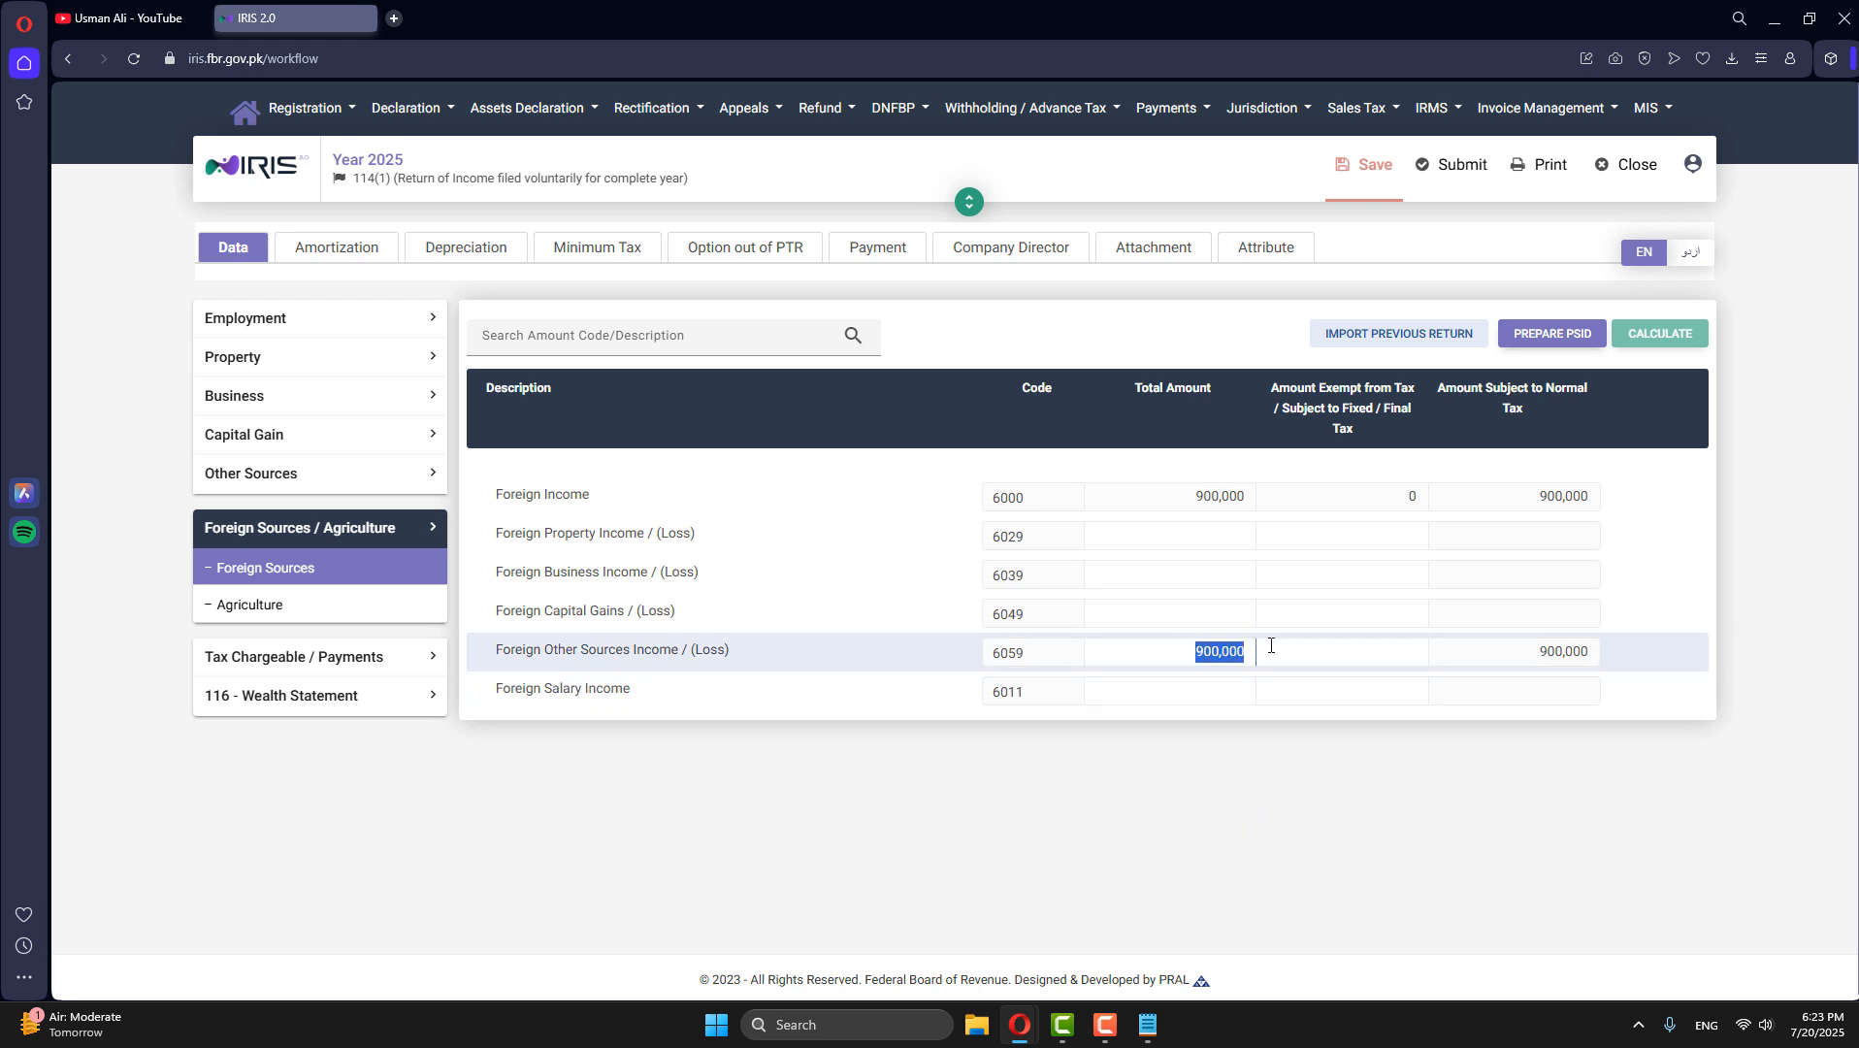
left_click(1372, 653)
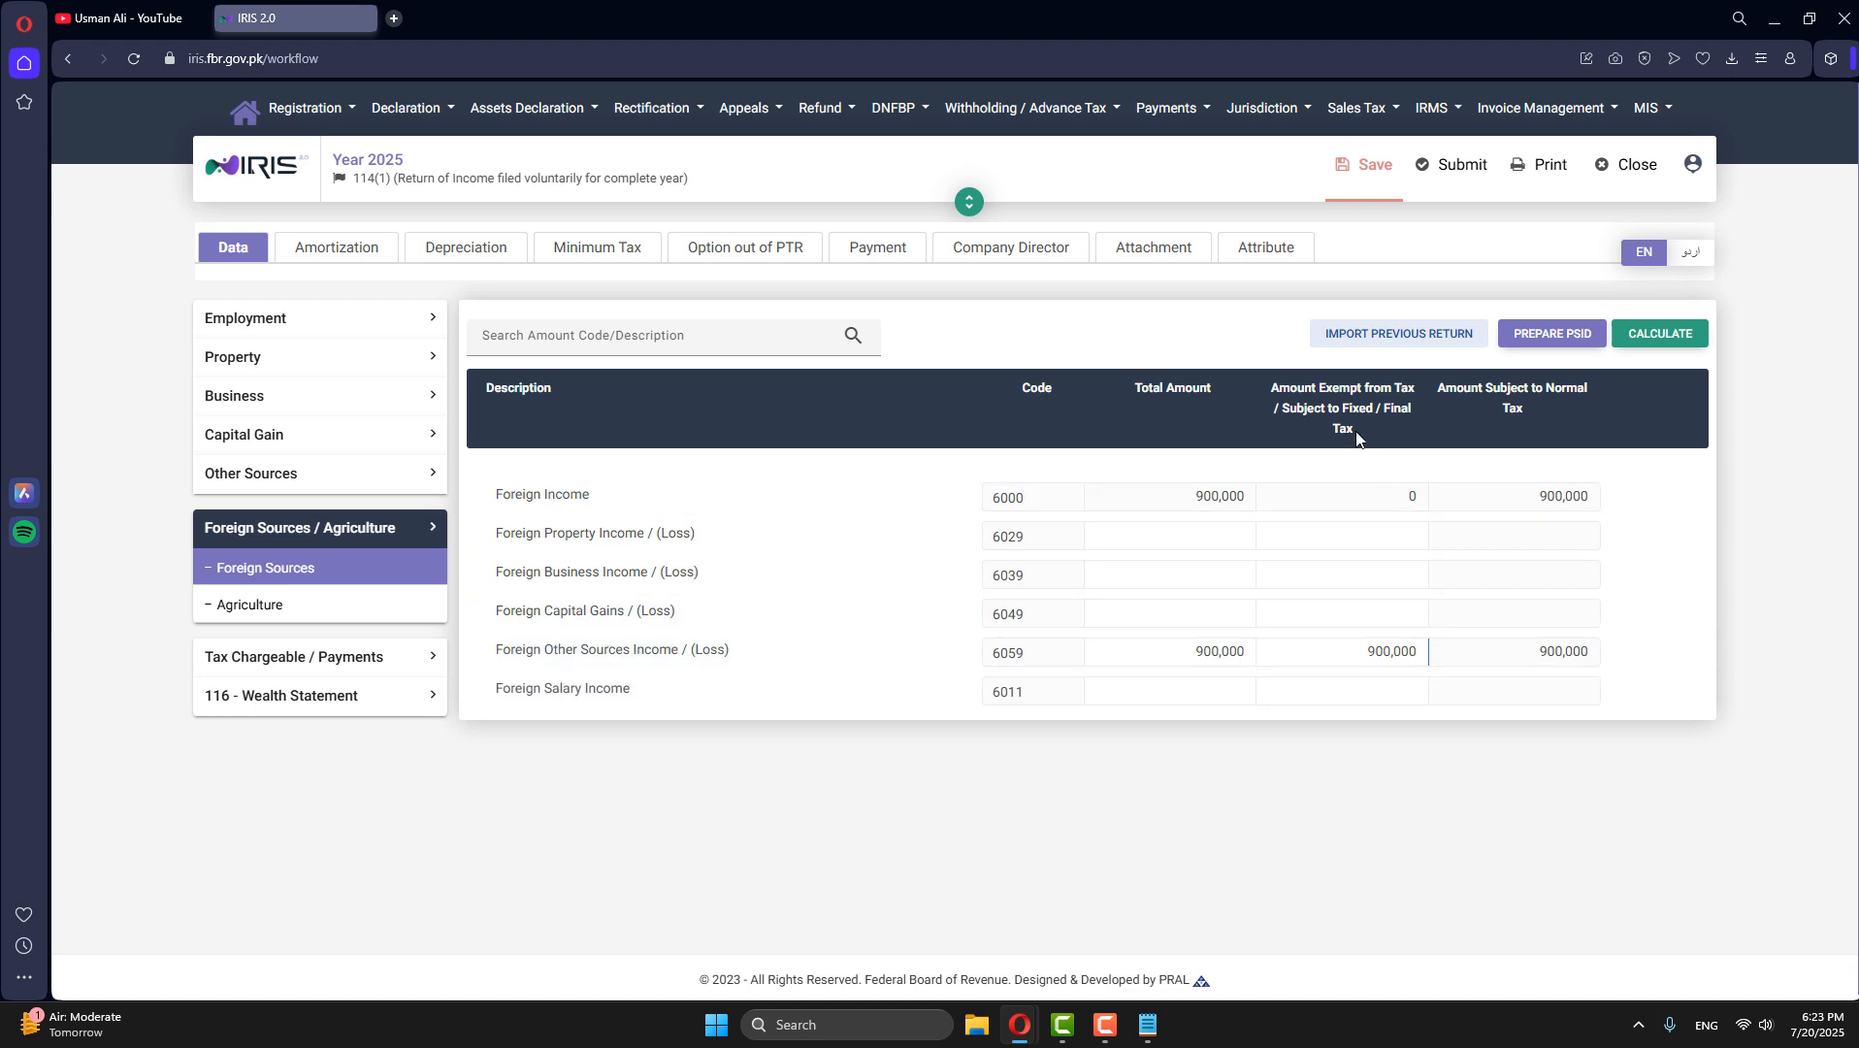
left_click(1649, 352)
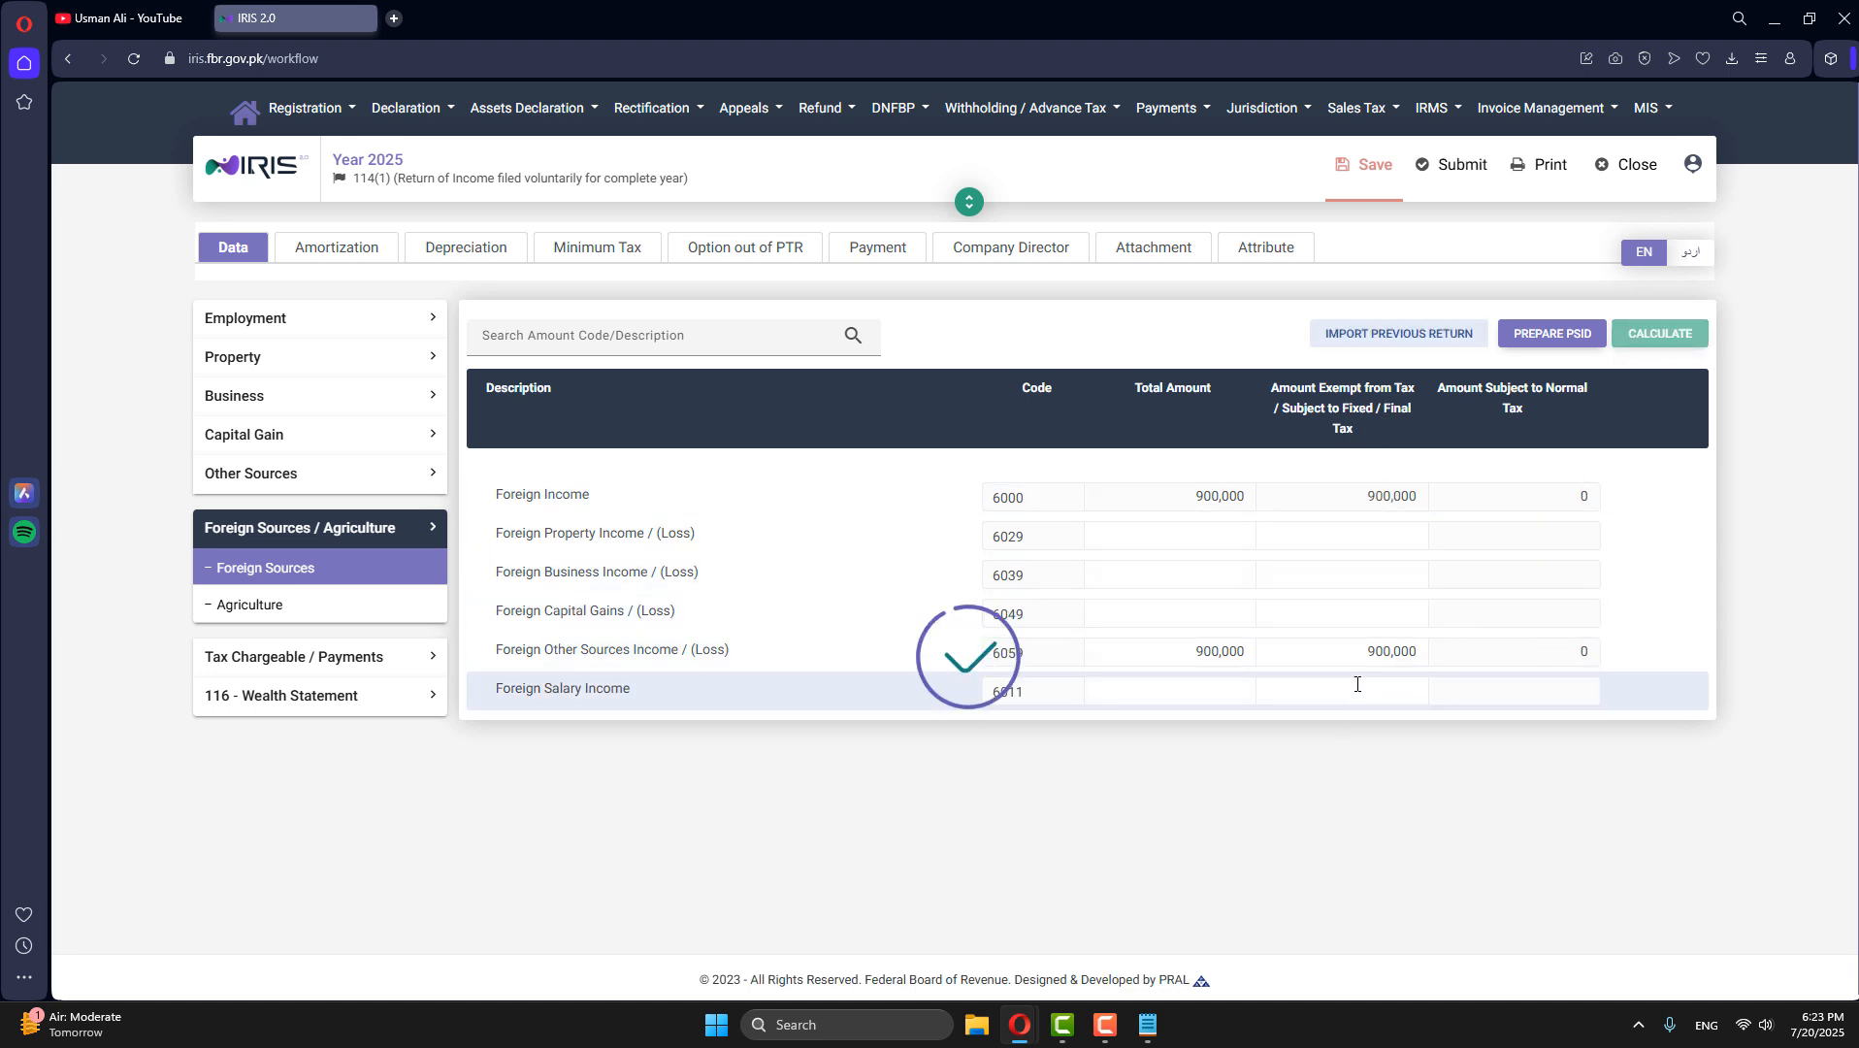
- Search for 154 from the Fixed / Final Tax section and go to code 64070054, Export Proceeds u/s 154(1) @1%
left_click(377, 527)
left_click(289, 559)
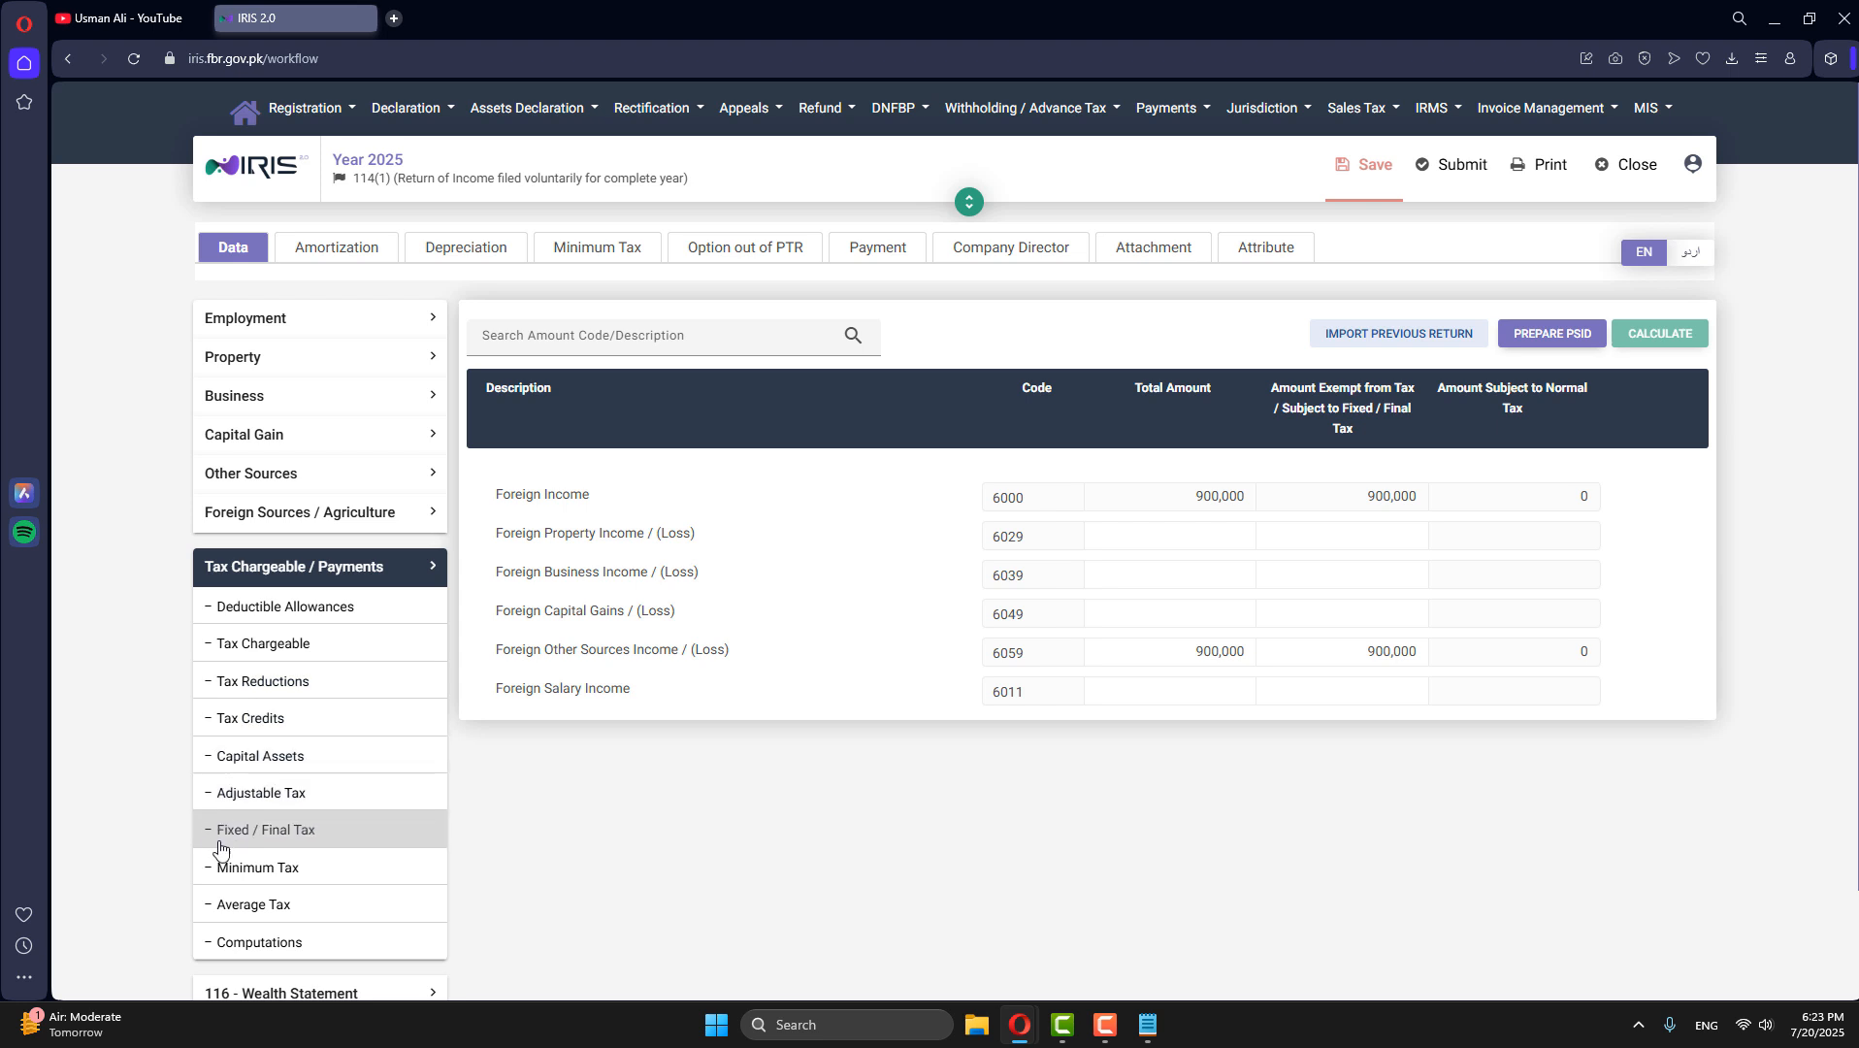
left_click(272, 839)
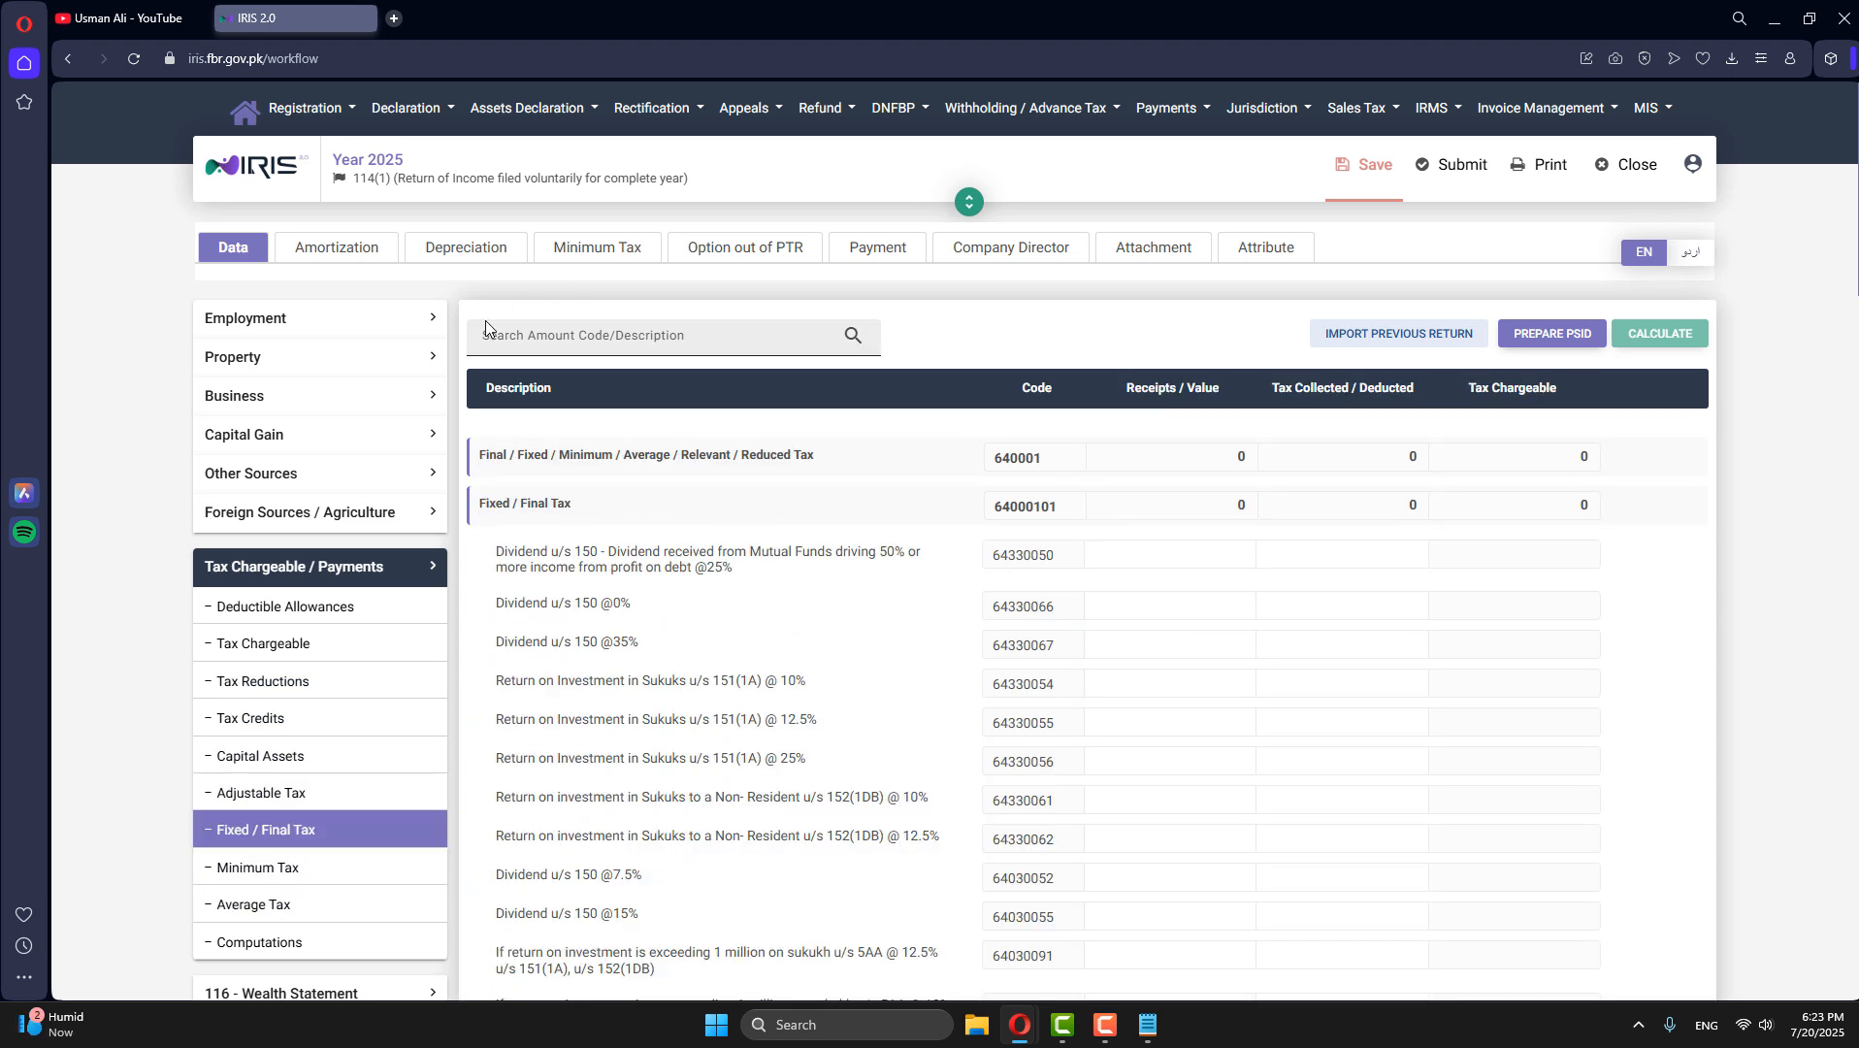
left_click(514, 342)
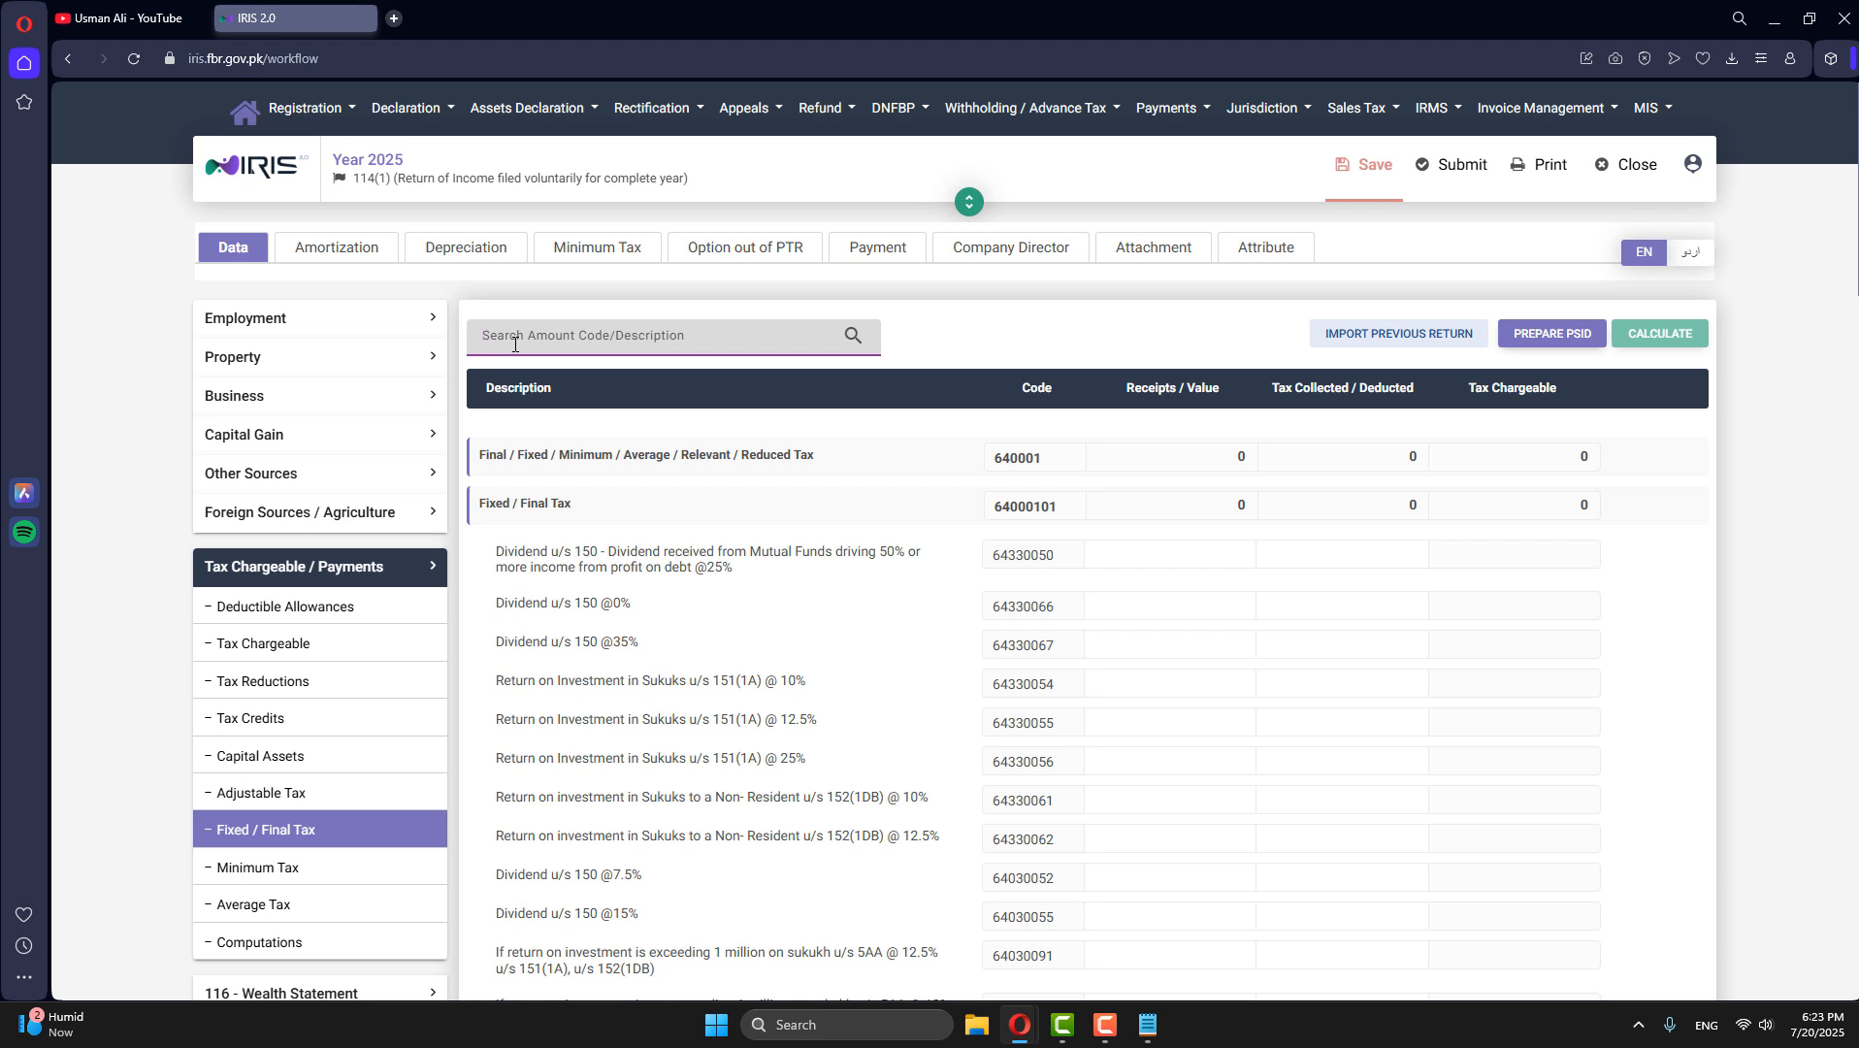
type("154")
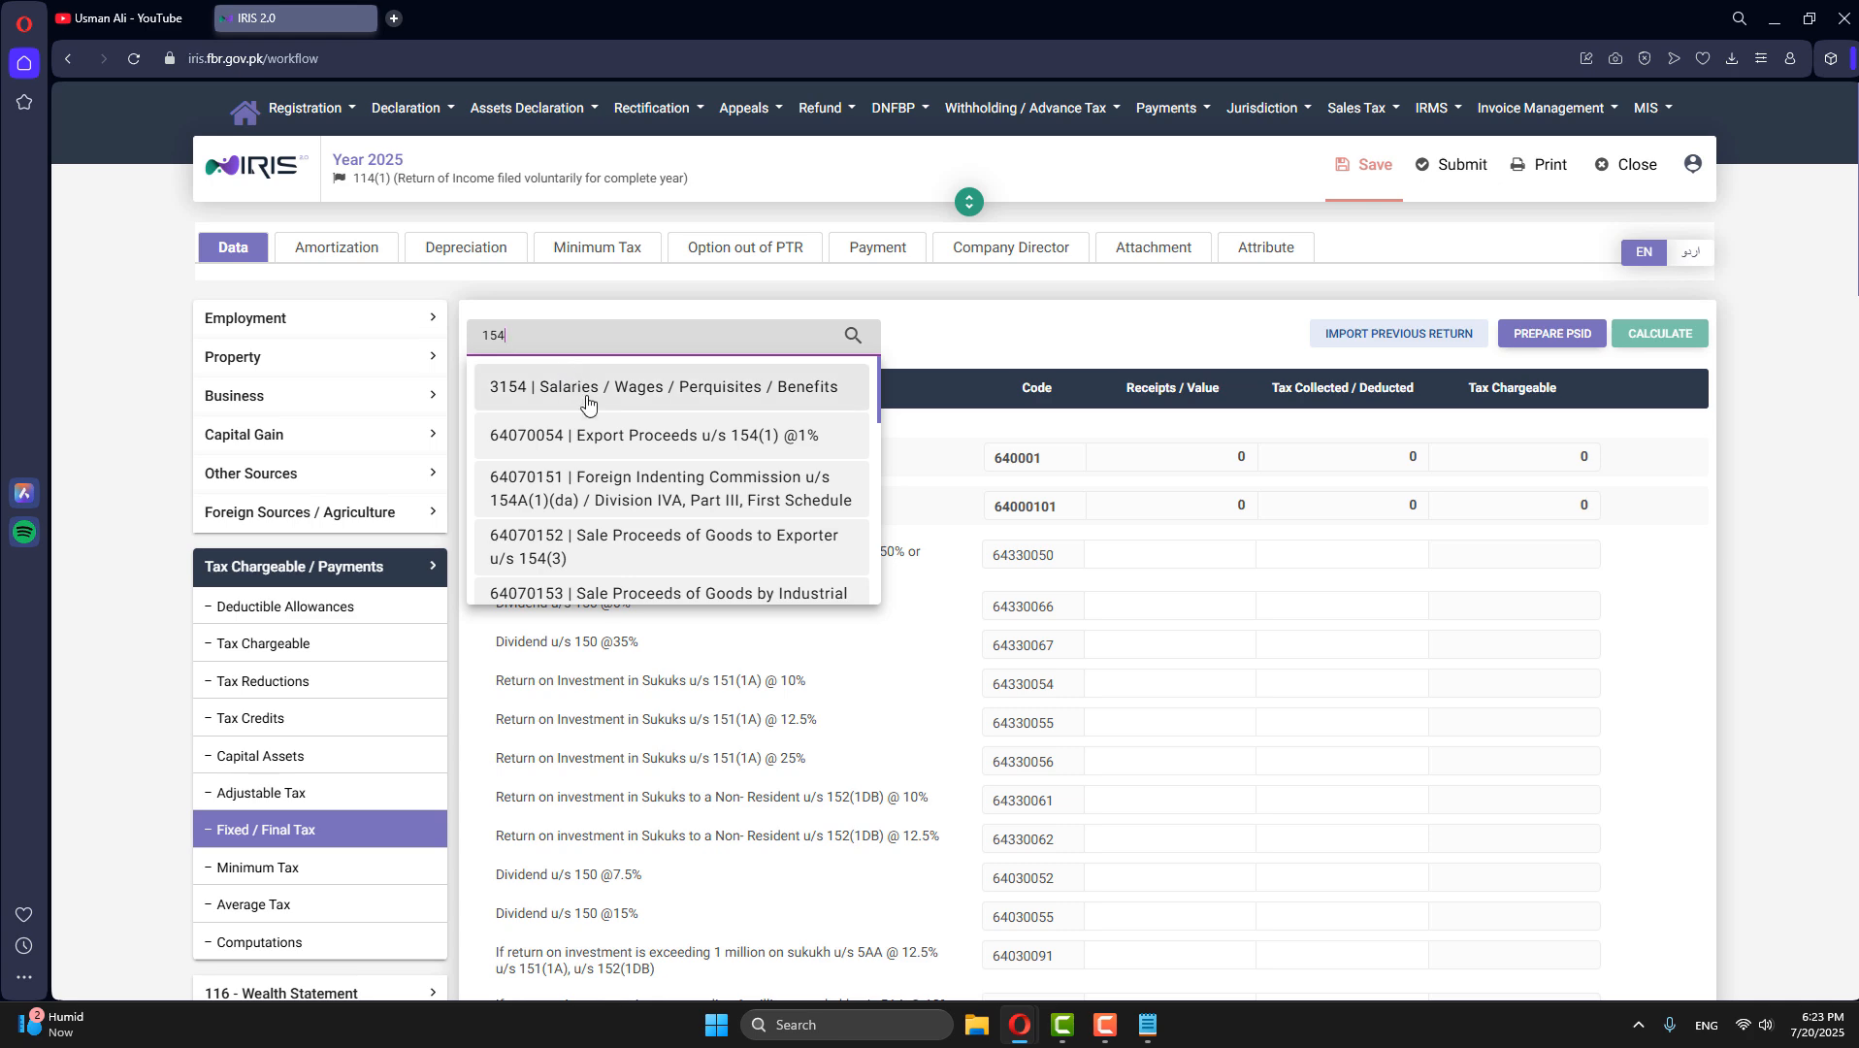
left_click(618, 448)
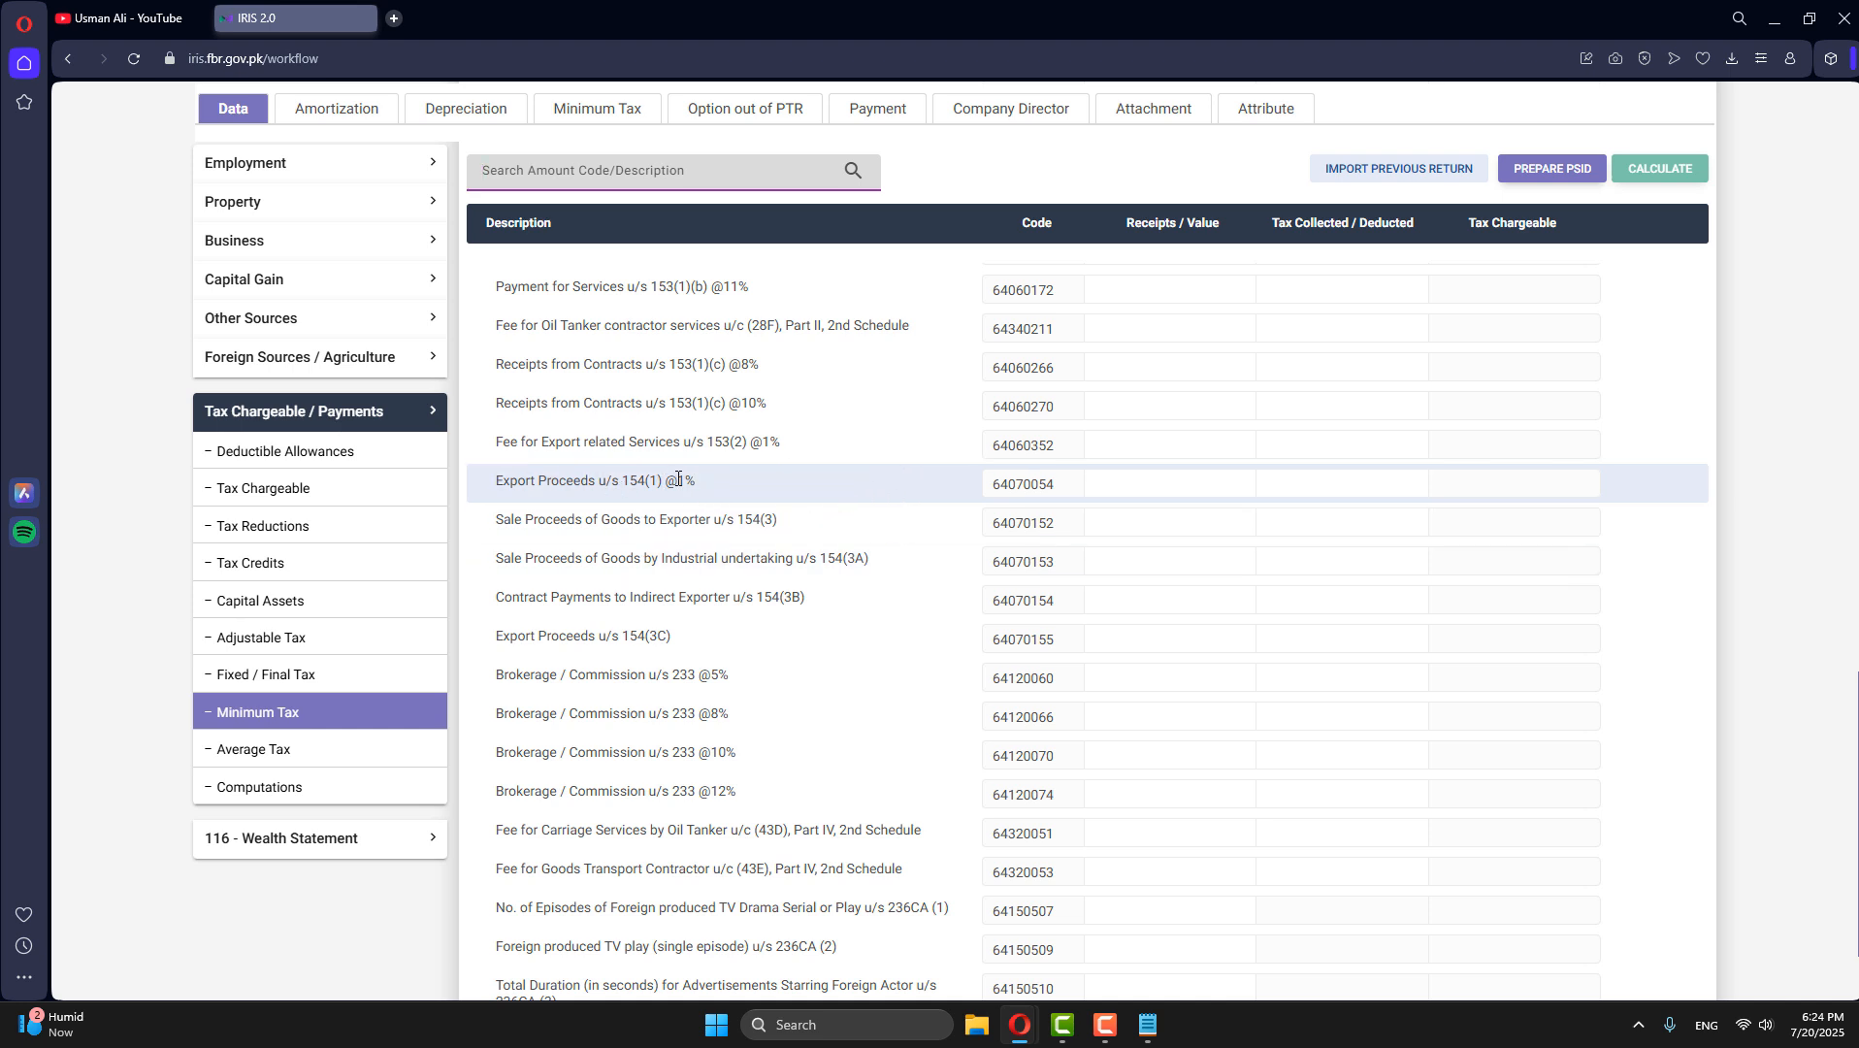
- Check the tax section of the 2025 payment records in the Information Center window, and return to the tax return
mouse_move(1019, 1025)
left_click(1126, 931)
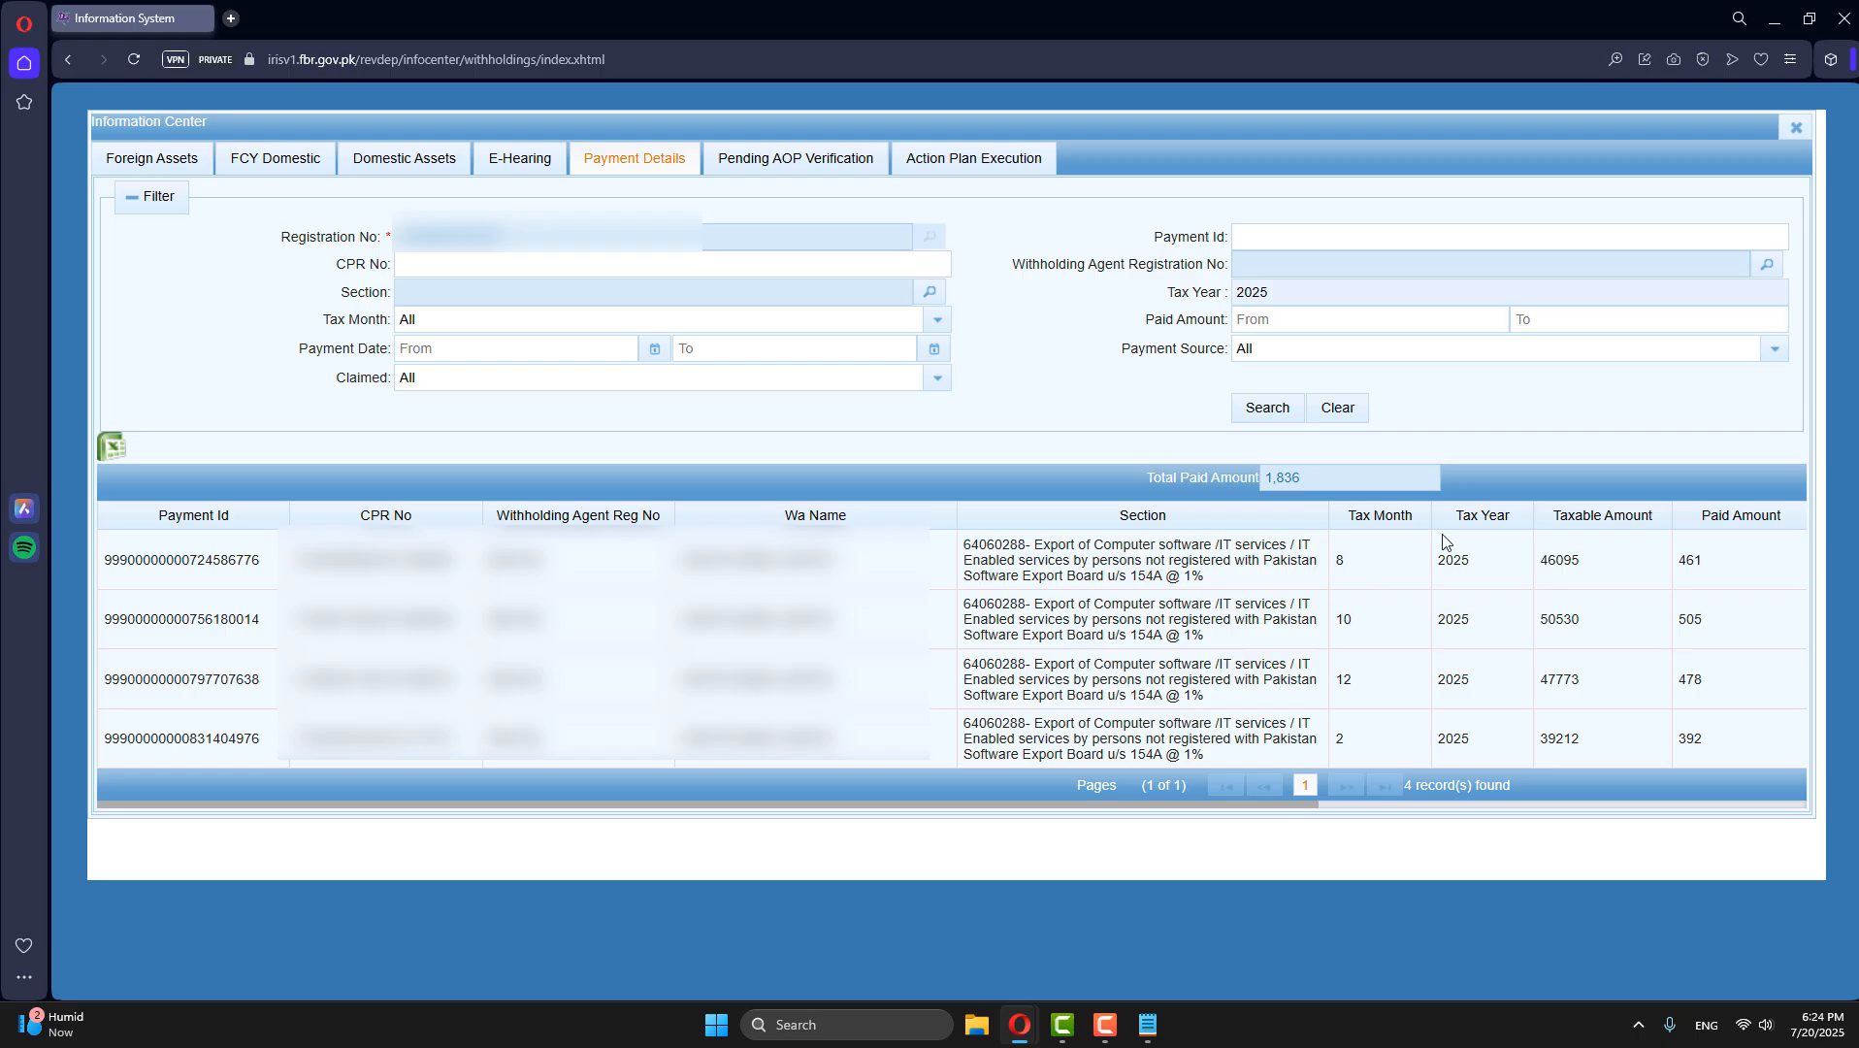
left_click_drag(1136, 576, 1208, 572)
left_click(1774, 18)
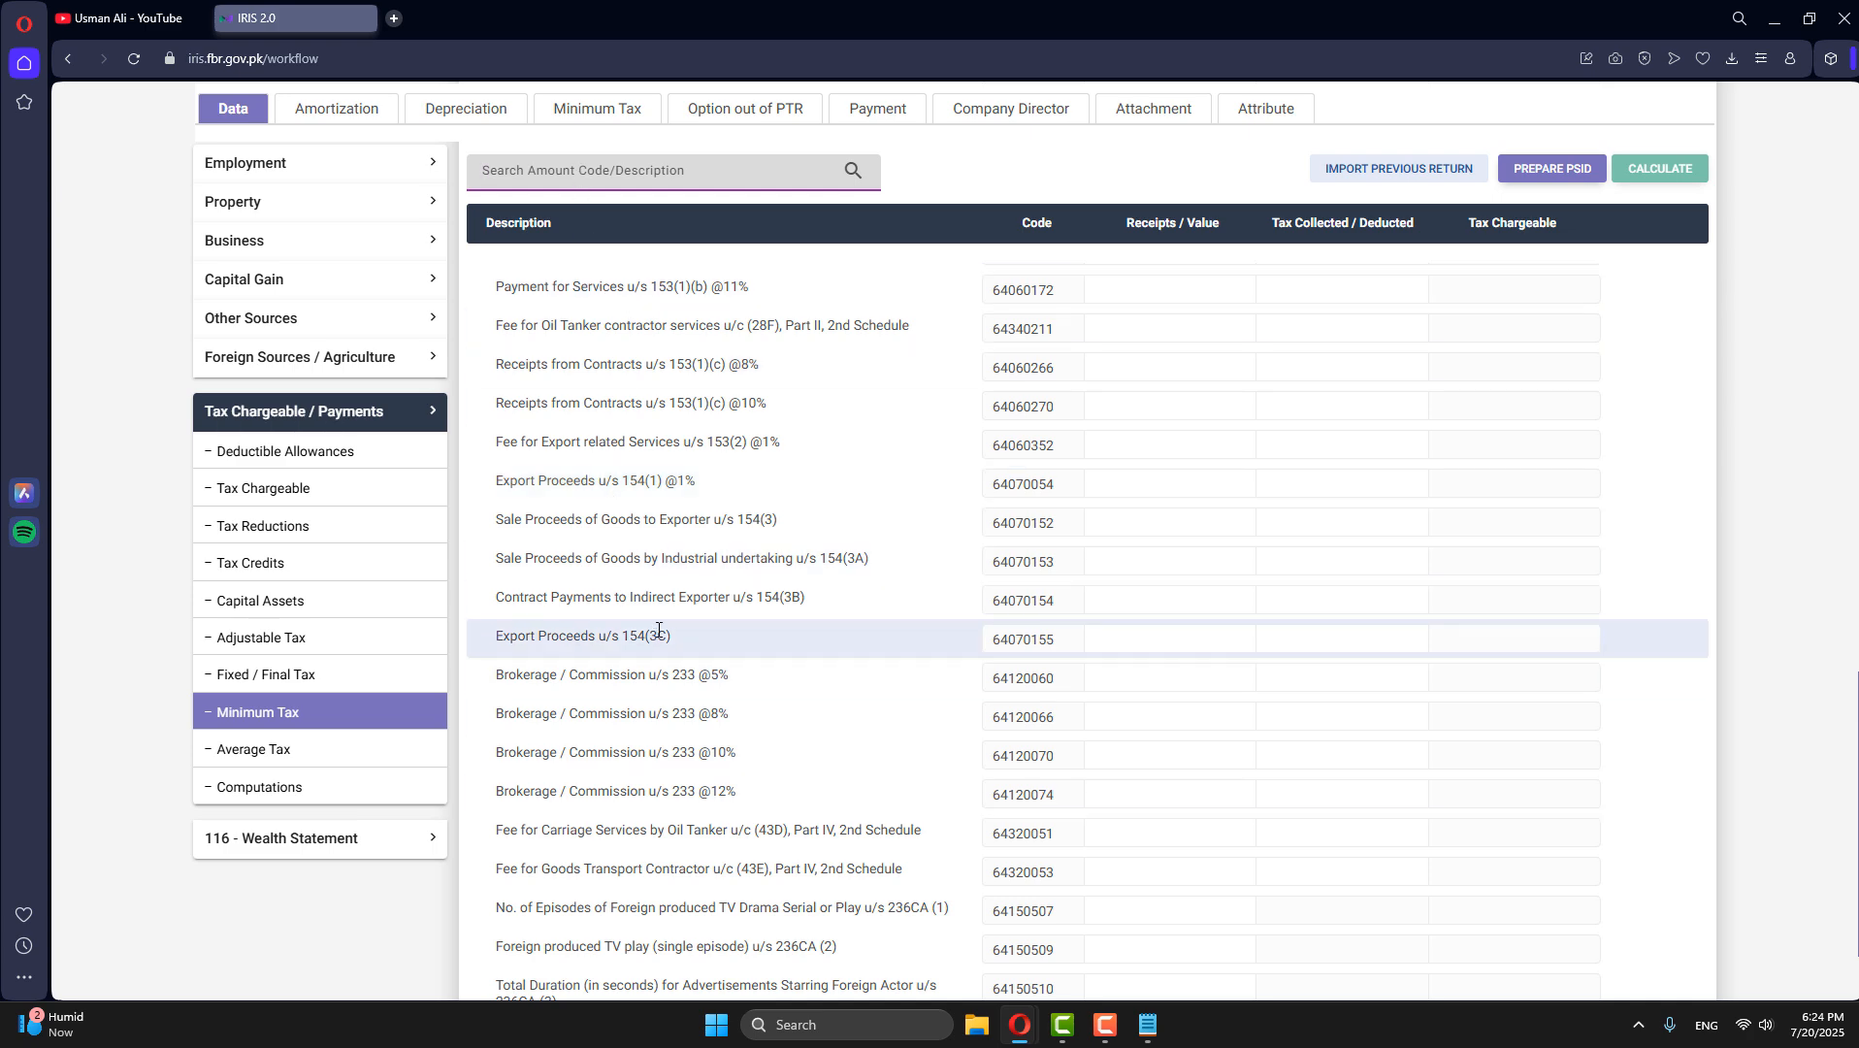
- Look through the Minimum Tax entries and search the amount codes for 154A
scroll(658, 633, "down", 2)
scroll(658, 633, "up", 5)
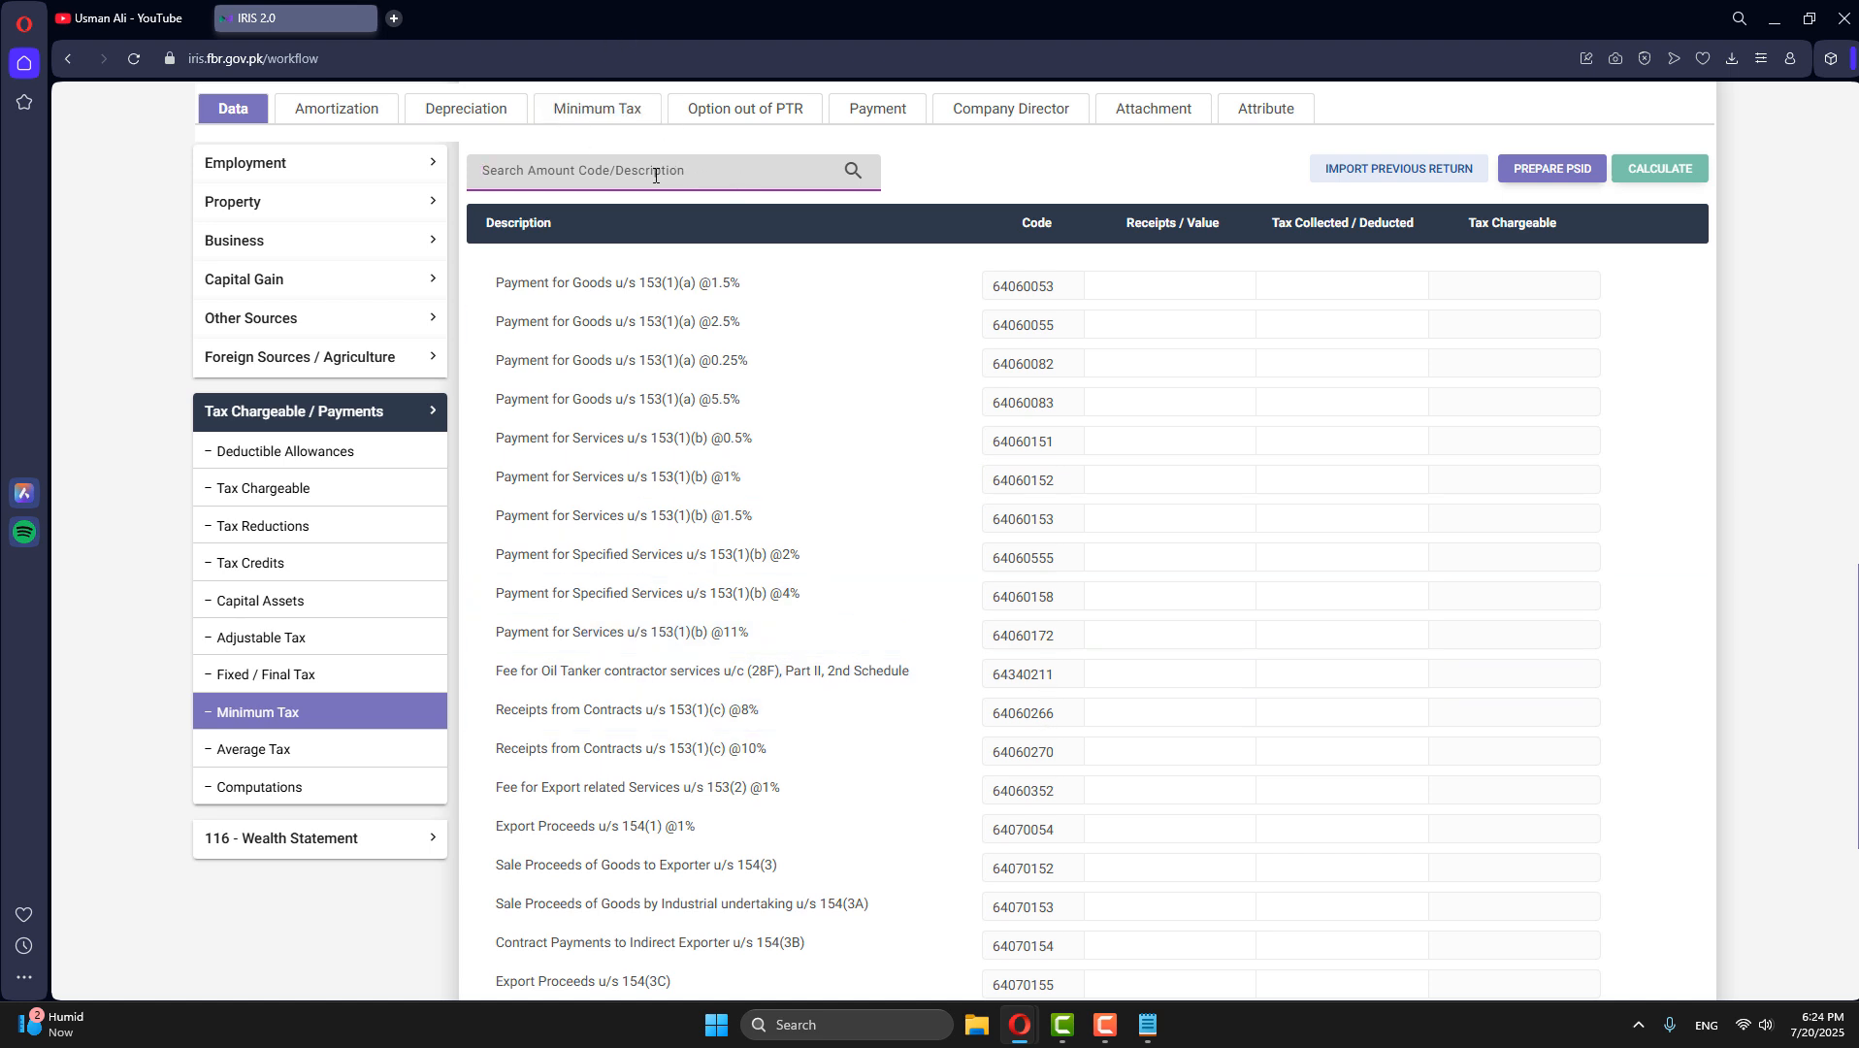
type("154A")
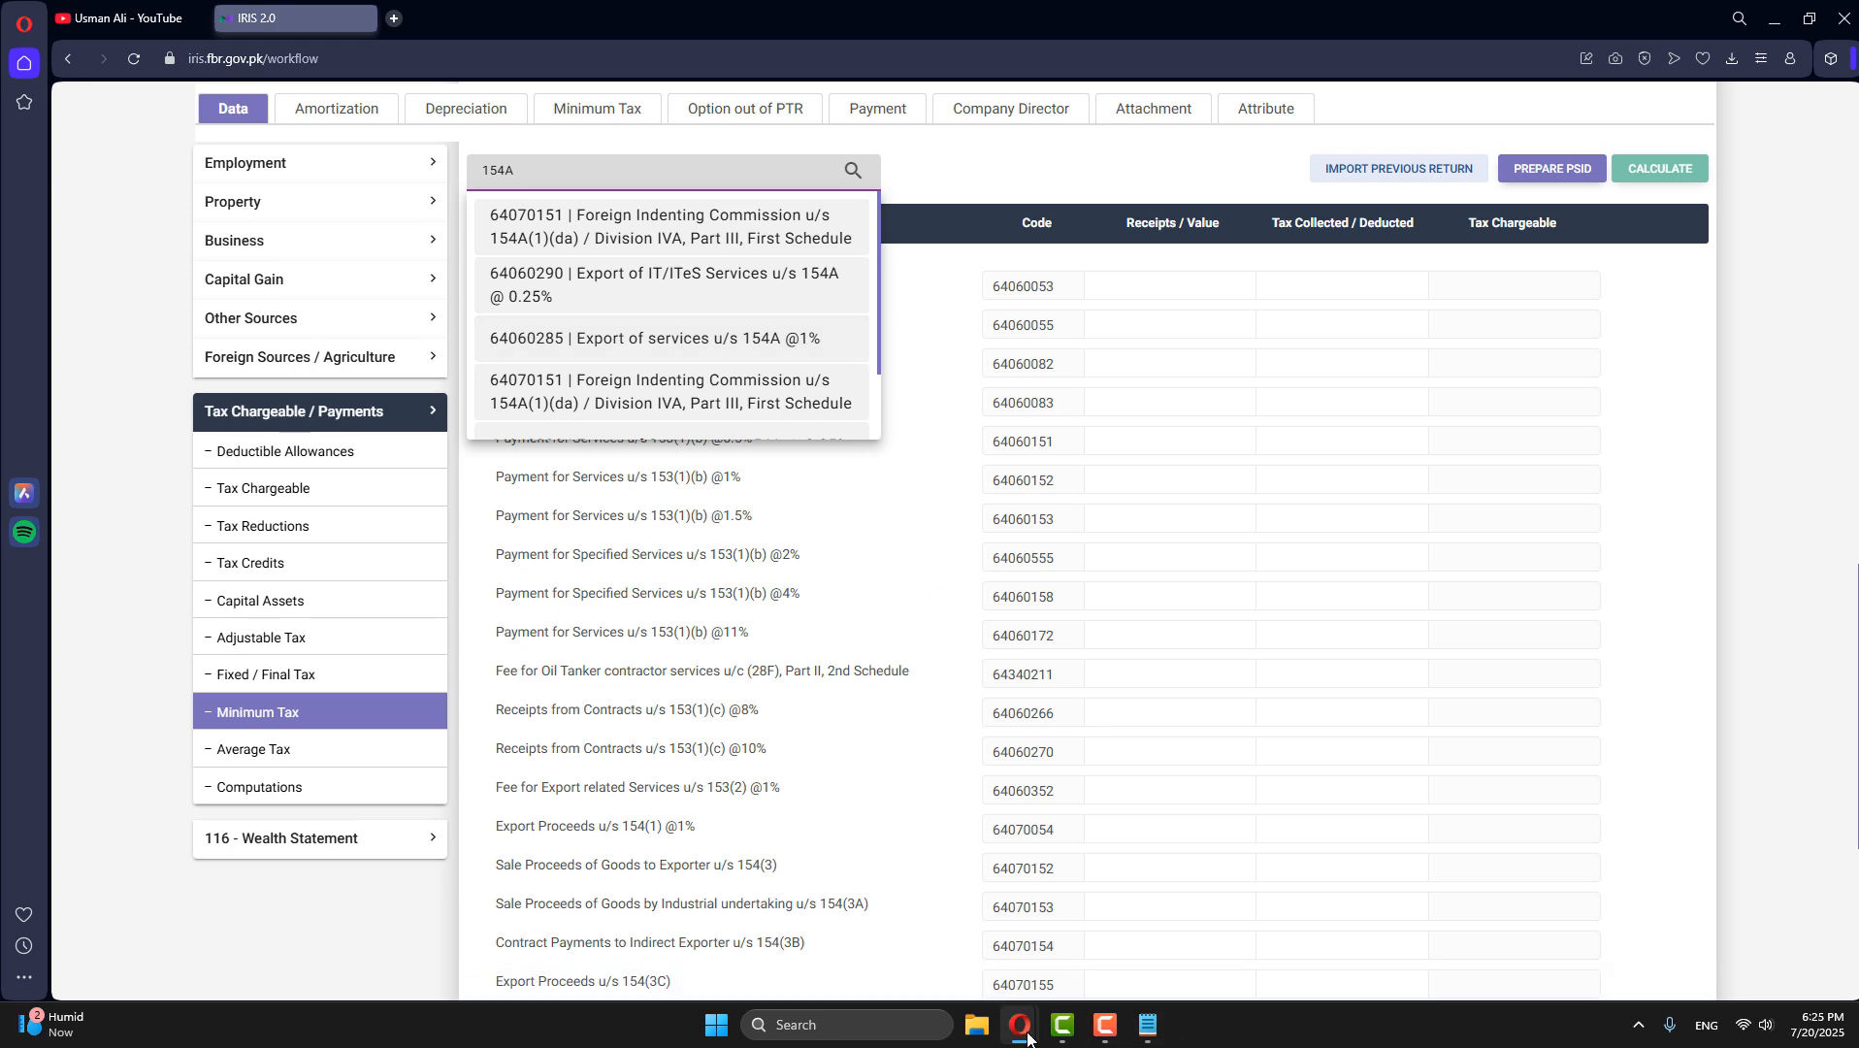
- Examine the section 154A descriptions and the taxable and paid amounts of the 2025 payment records in the Information Center, and return to the tax return
mouse_move(1018, 1025)
left_click(1126, 923)
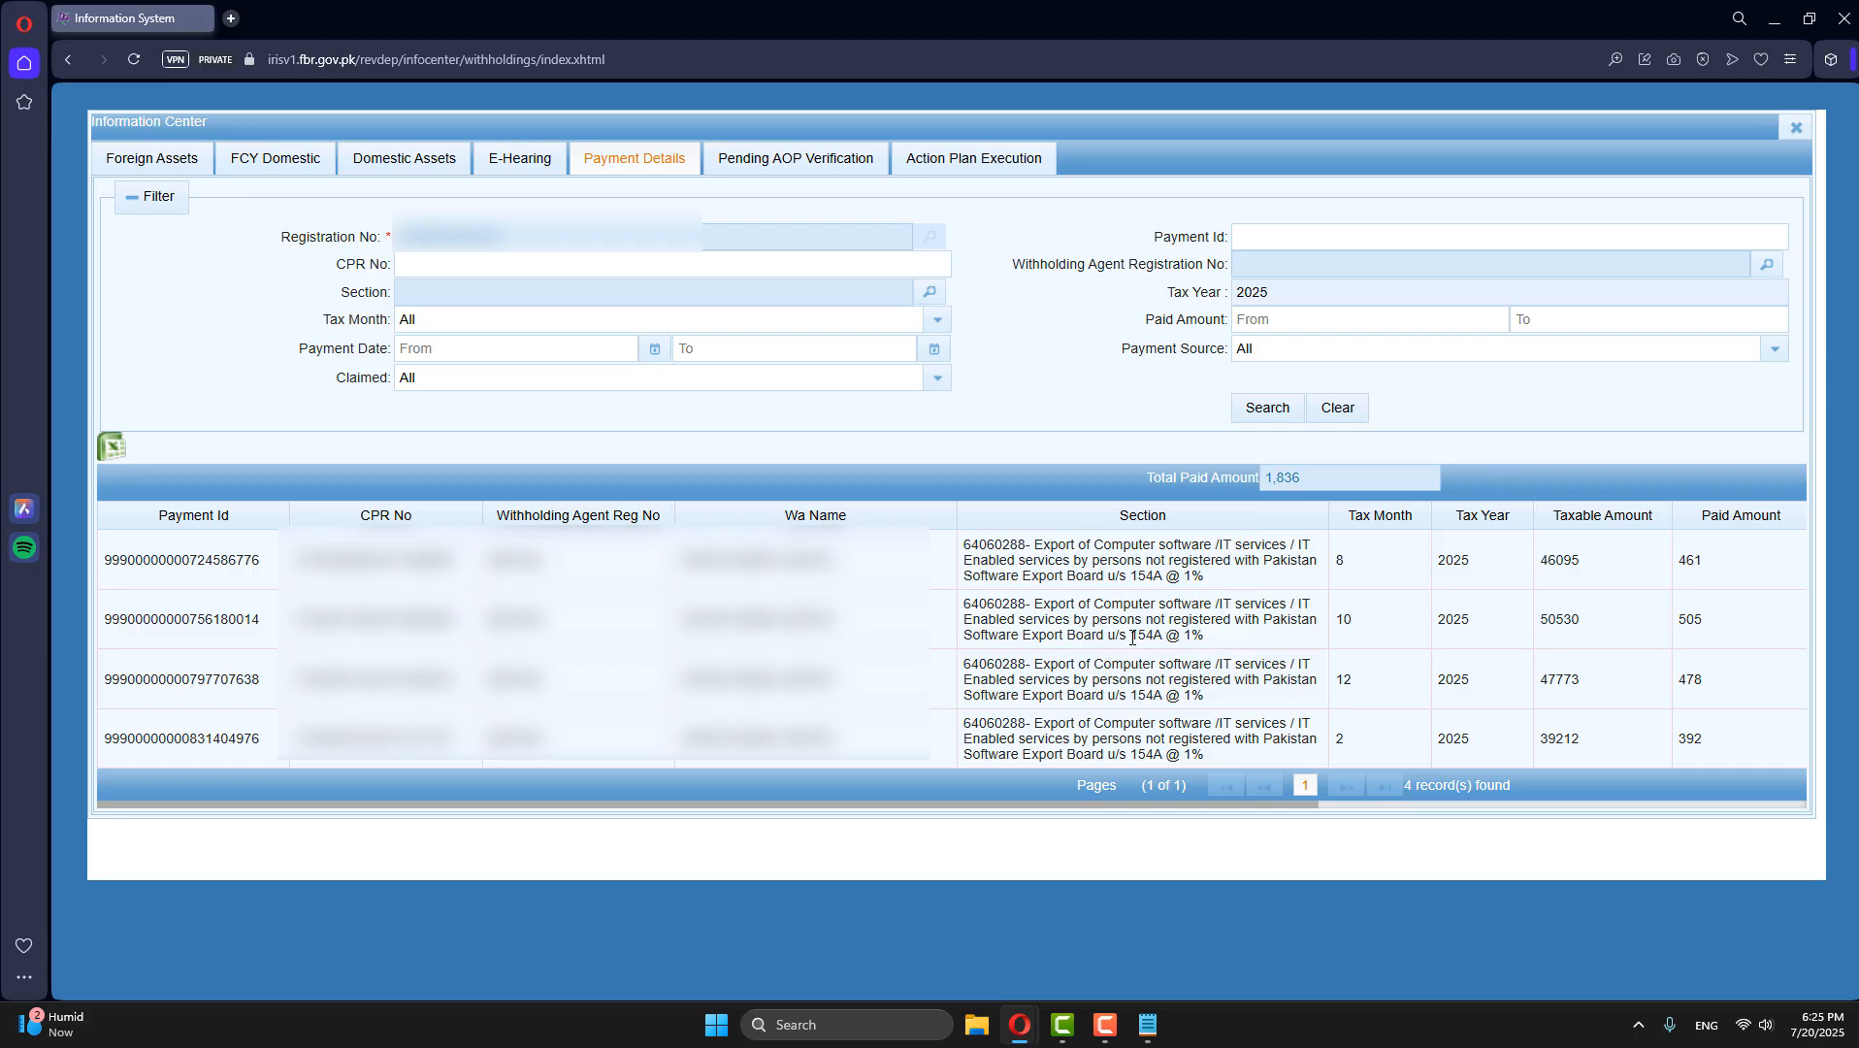
mouse_move(1131, 636)
left_mouse_down()
mouse_move(1195, 634)
mouse_move(1163, 652)
left_mouse_up()
left_click(1212, 648)
left_click(1174, 652)
left_click_drag(1207, 635, 1062, 622)
left_click(1282, 647)
left_click_drag(1513, 548, 1621, 670)
left_click(1096, 640)
left_click_drag(1205, 636, 1165, 639)
left_click(1164, 640)
mouse_move(1019, 1024)
left_click(915, 917)
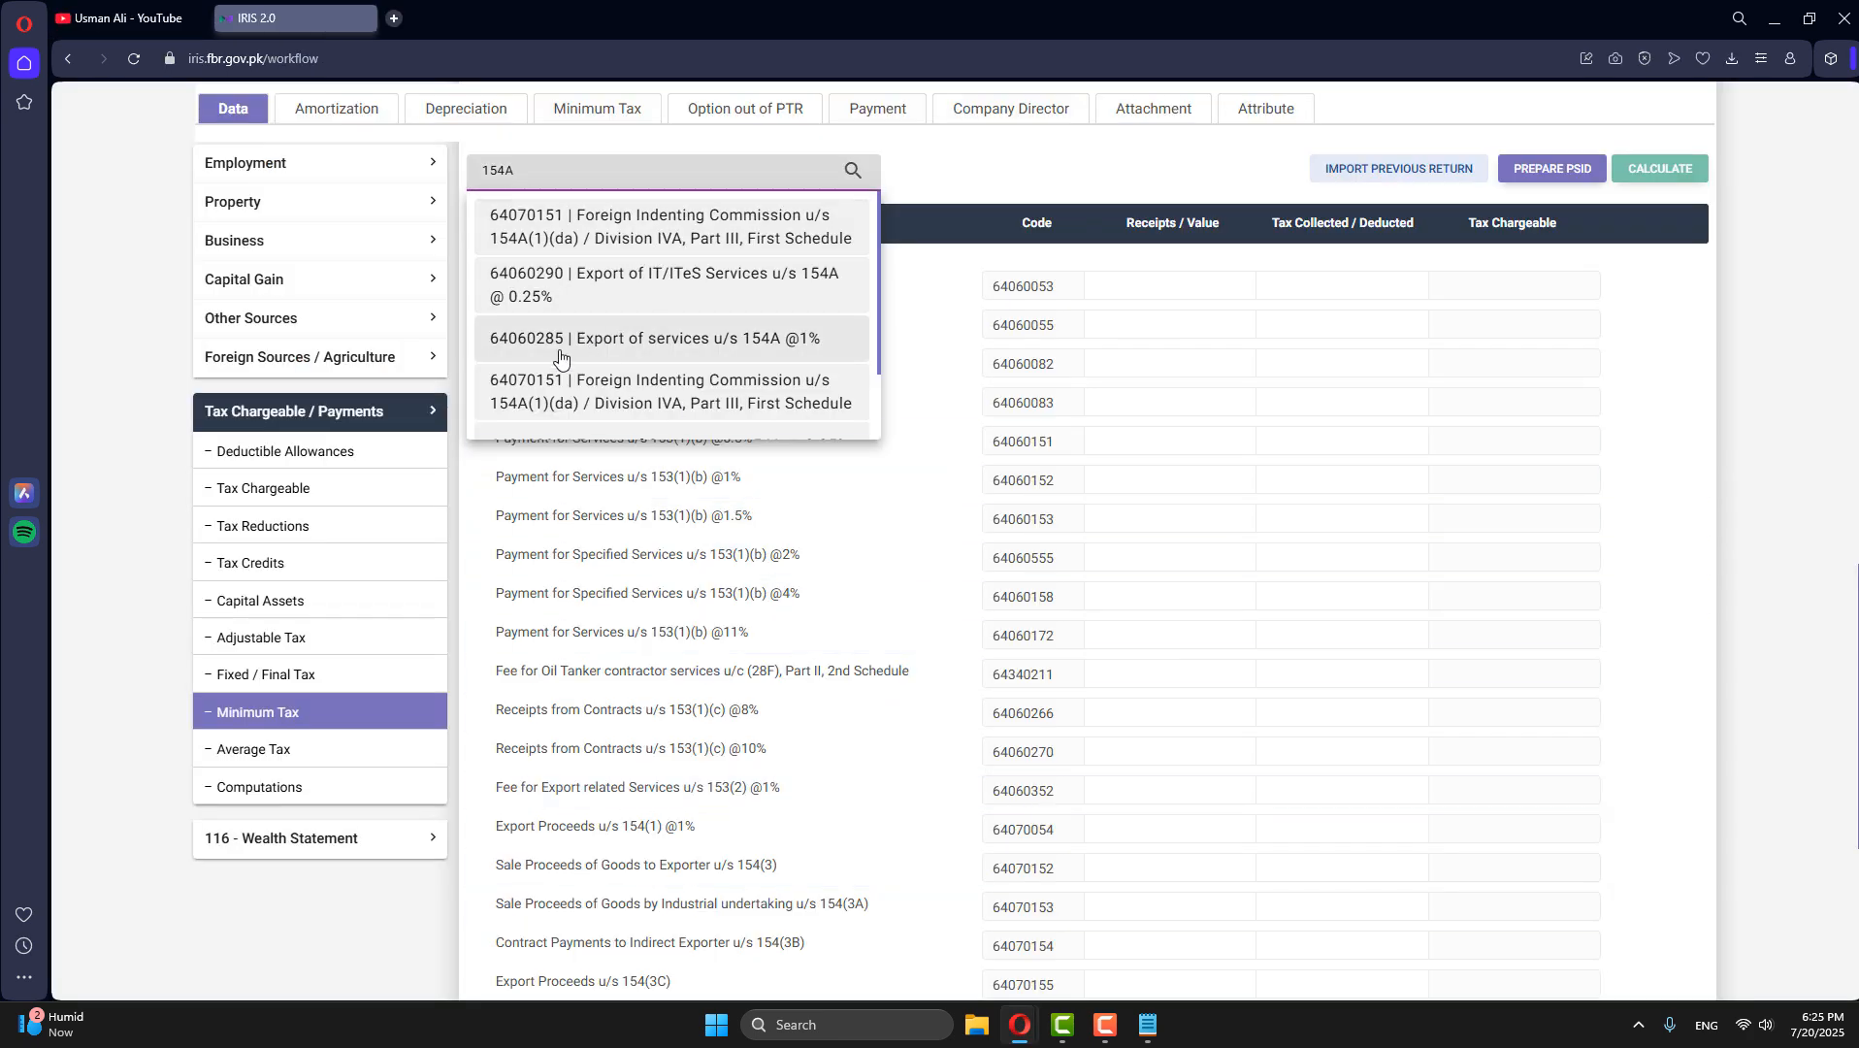
- Go to code 64060285, Export of services u/s 154A @1%, enter 900,000 as its receipts and calculate
left_click(766, 345)
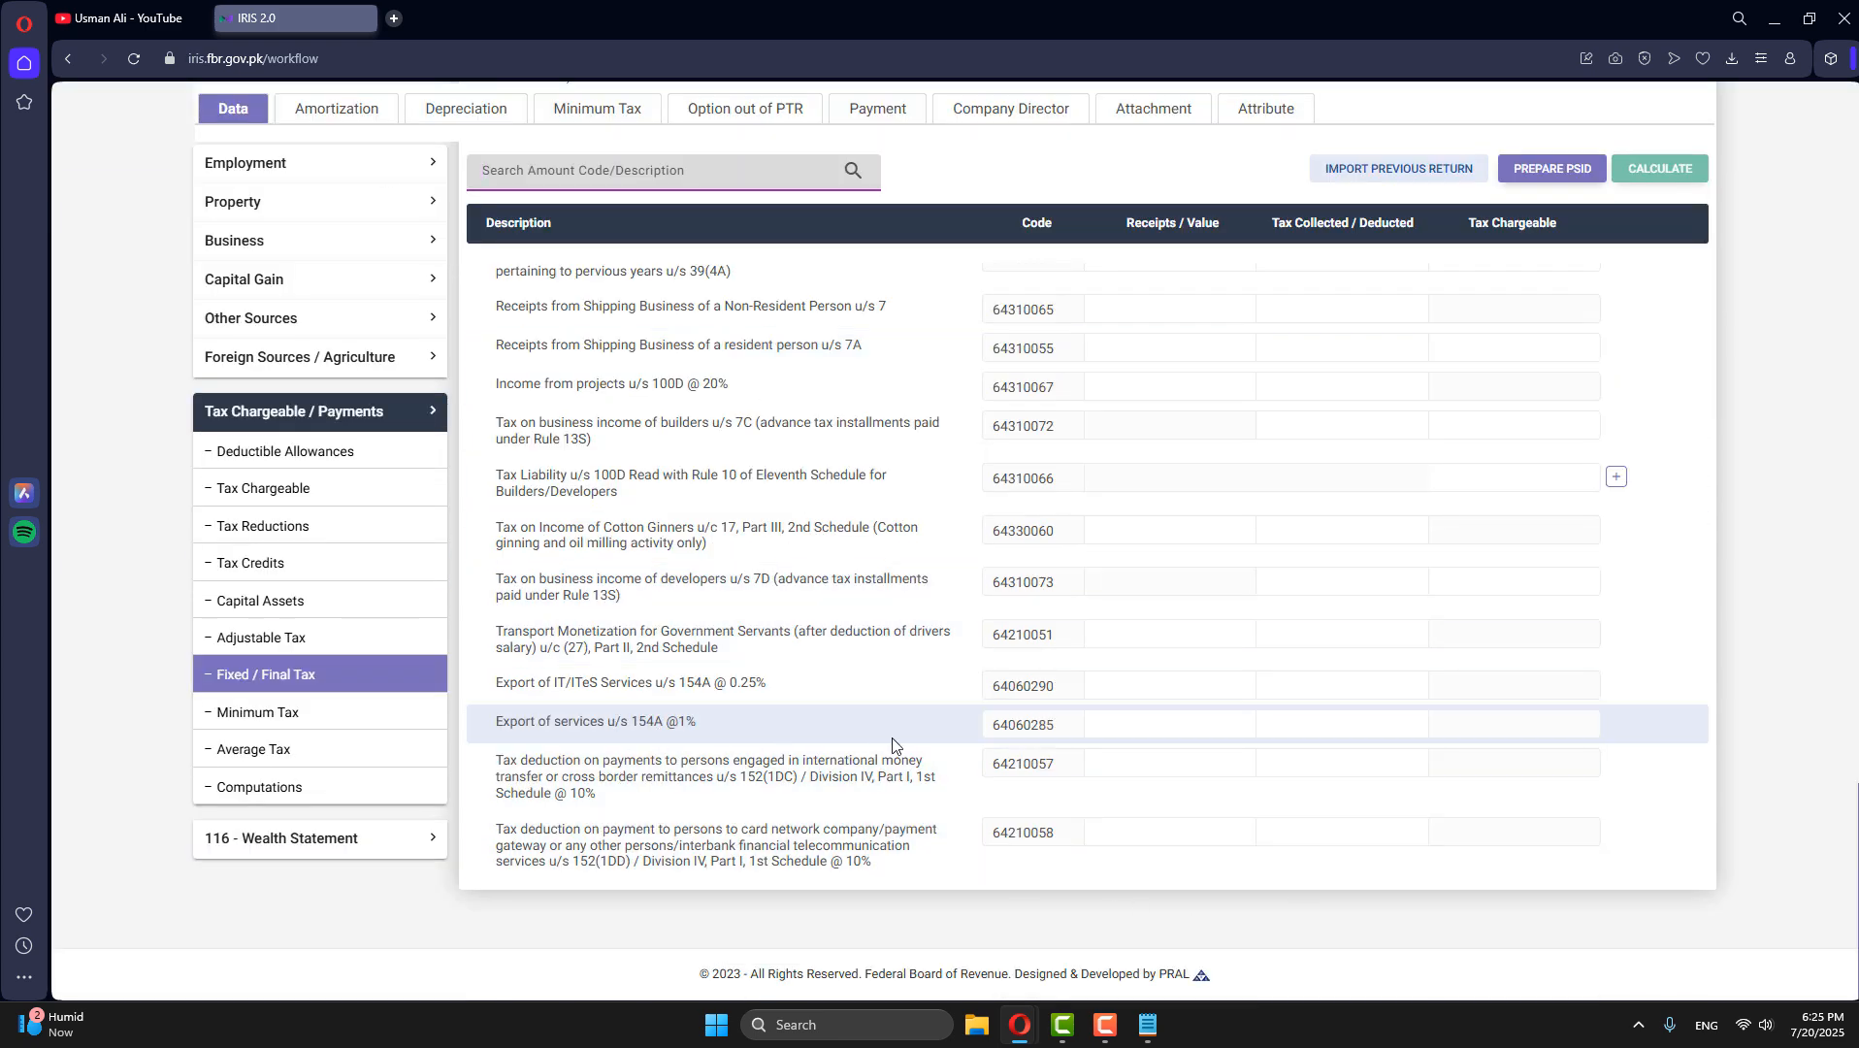
left_click(1209, 721)
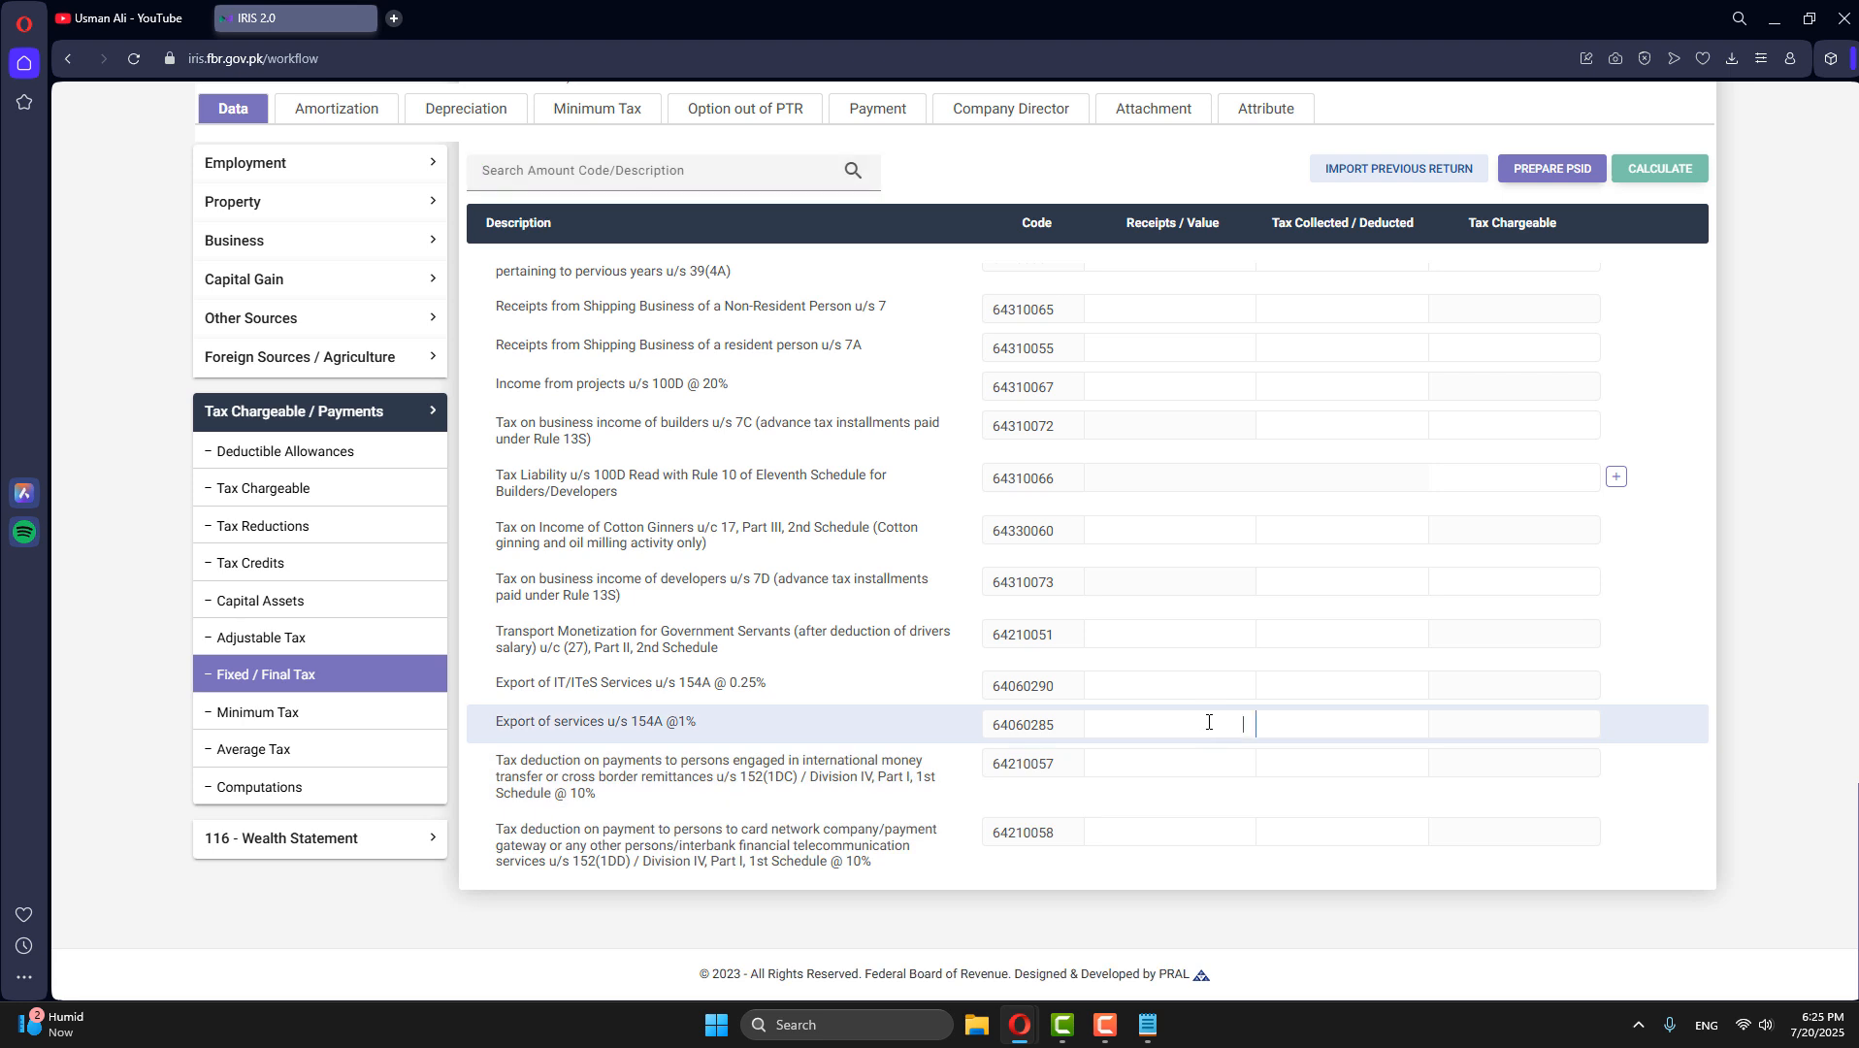
type("9")
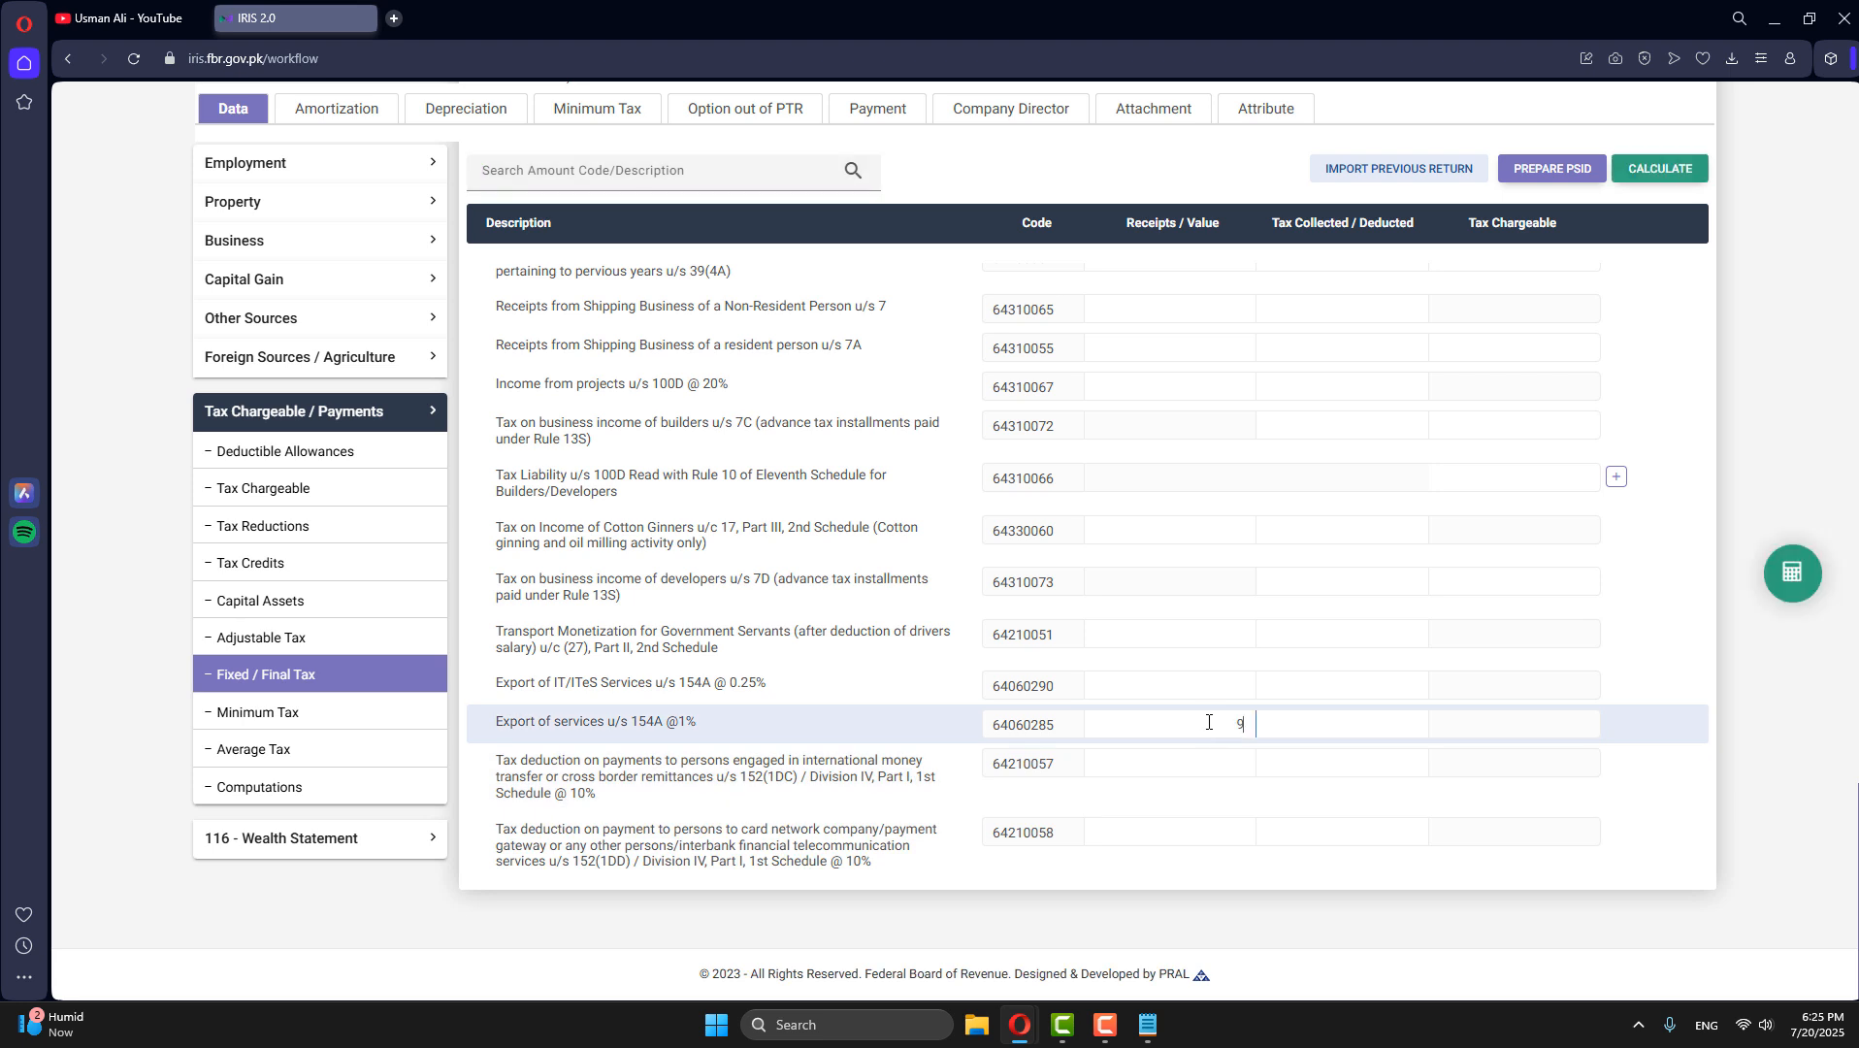
type("00,000")
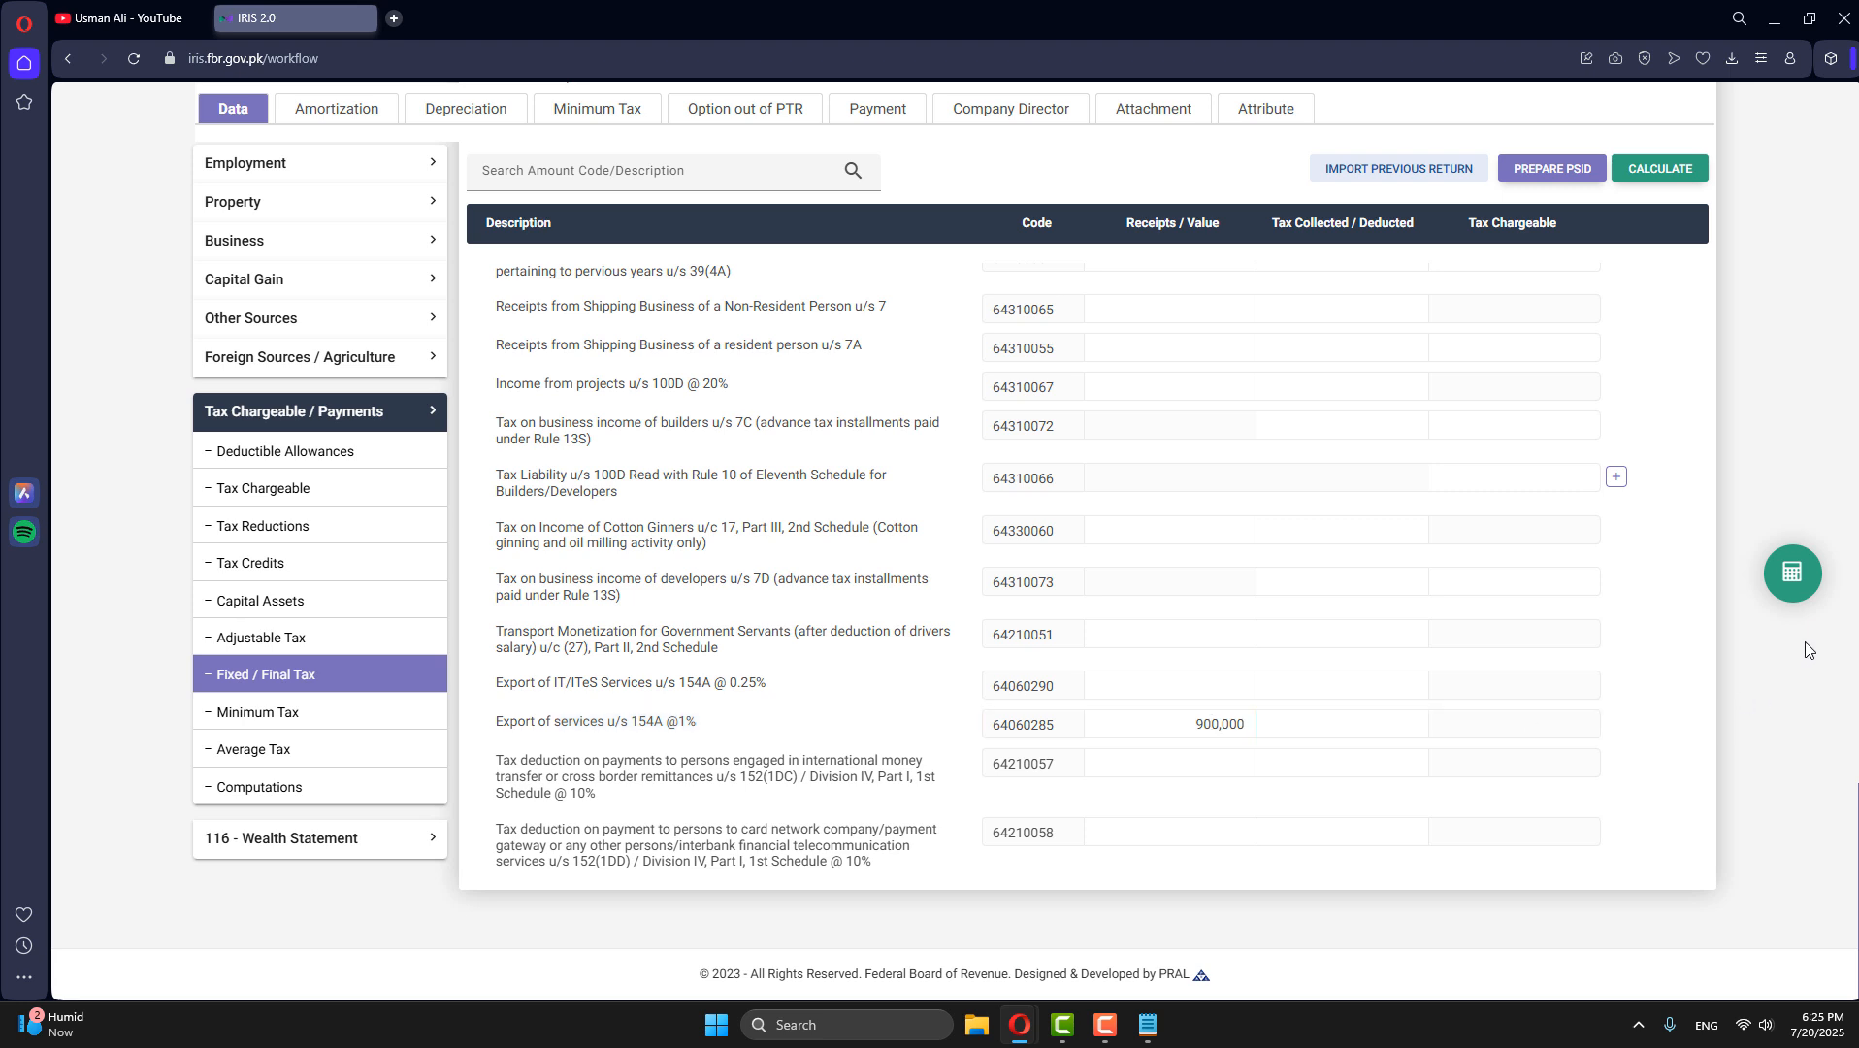
left_click(1792, 593)
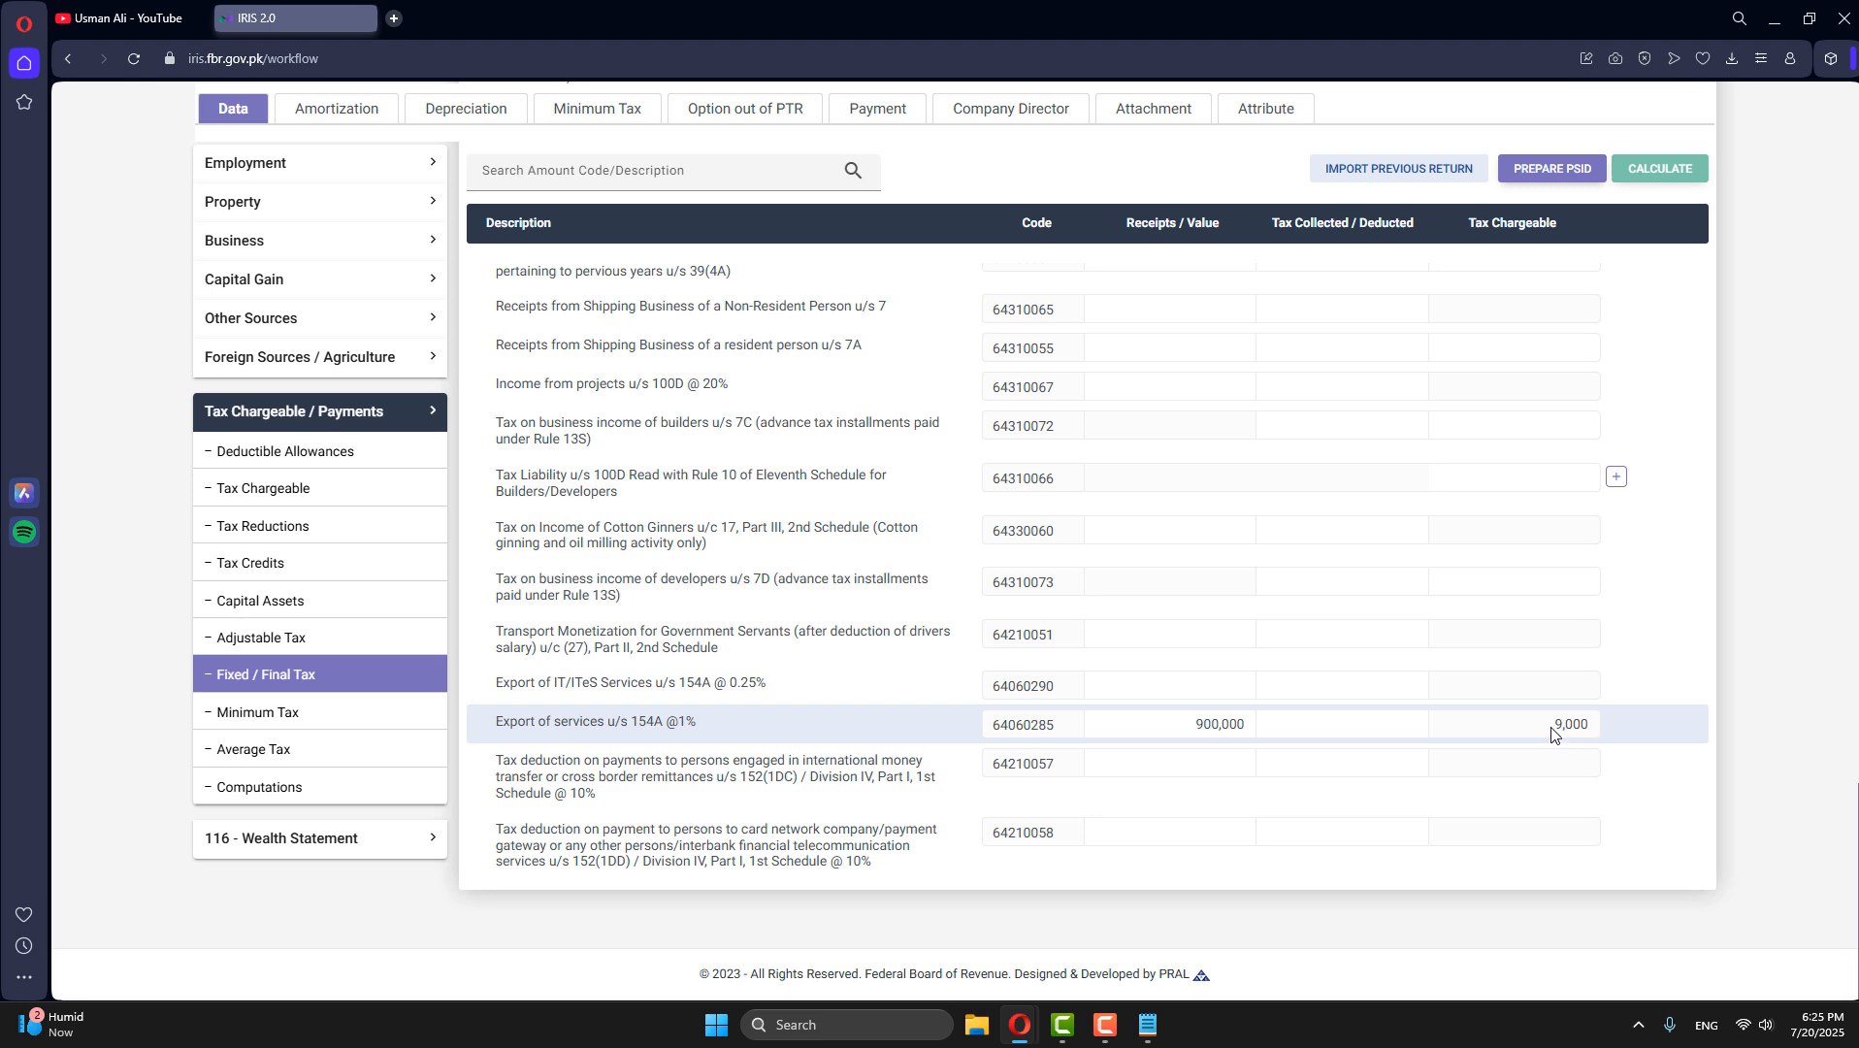
- Copy the tax chargeable of 9,000 into the tax collected / deducted amount of Export of services u/s 154A and recalculate
left_click_drag(1552, 735, 1599, 738)
key("ctrl+c")
left_click(1415, 731)
key("ctrl+v")
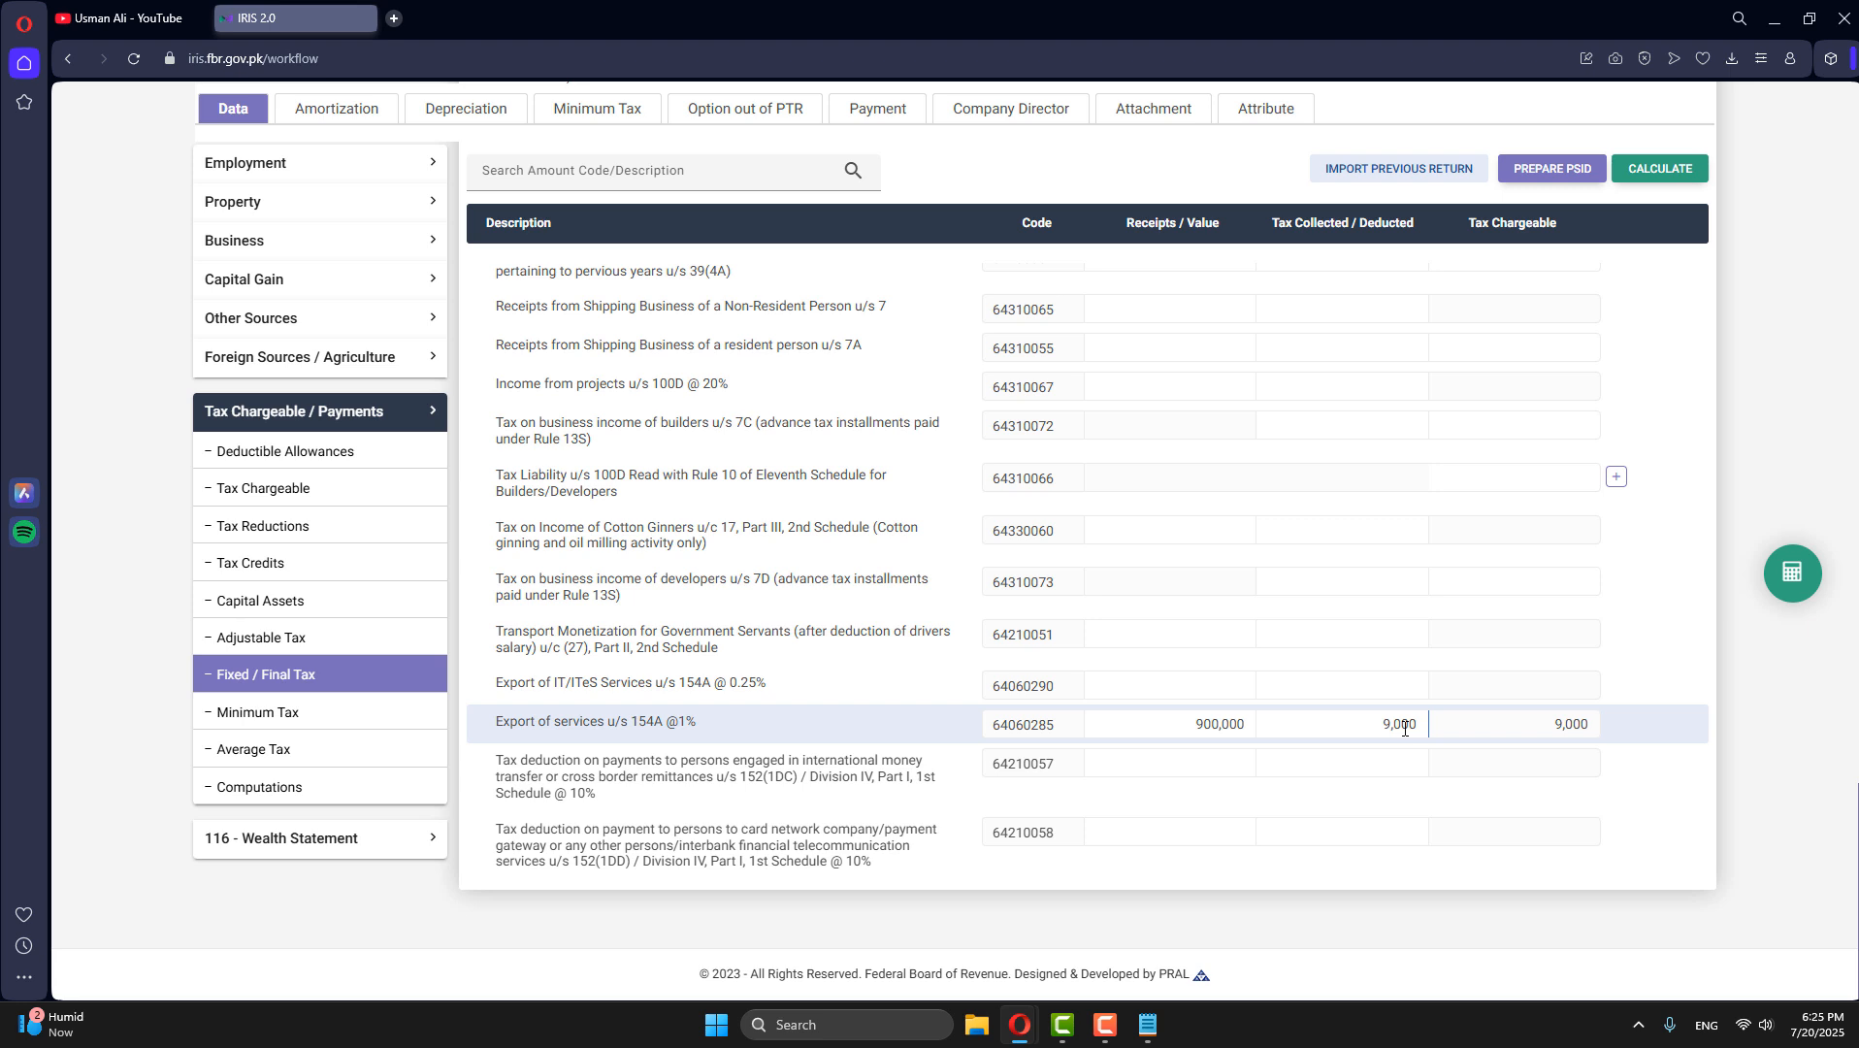
left_click(1793, 573)
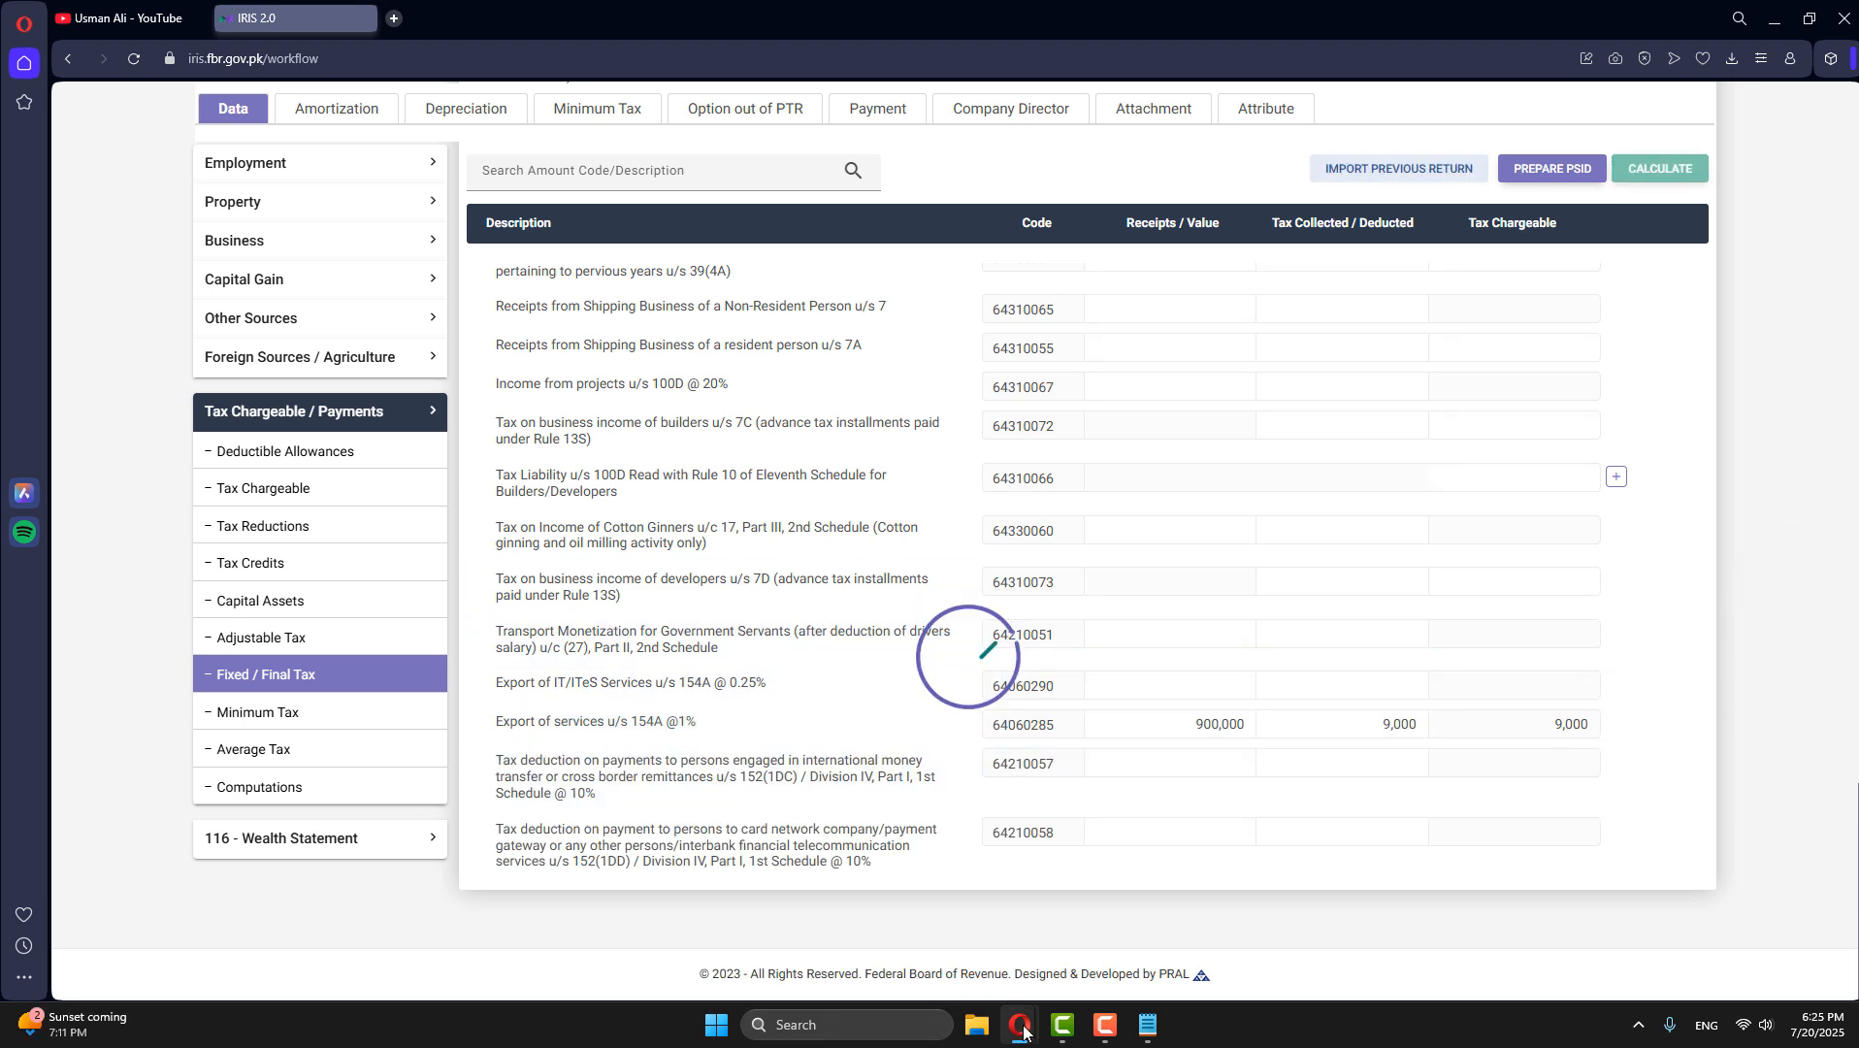
- Bring up the payment records in the Information Center window, and minimise that window to get back to the tax return
mouse_move(1019, 1024)
left_click(1111, 946)
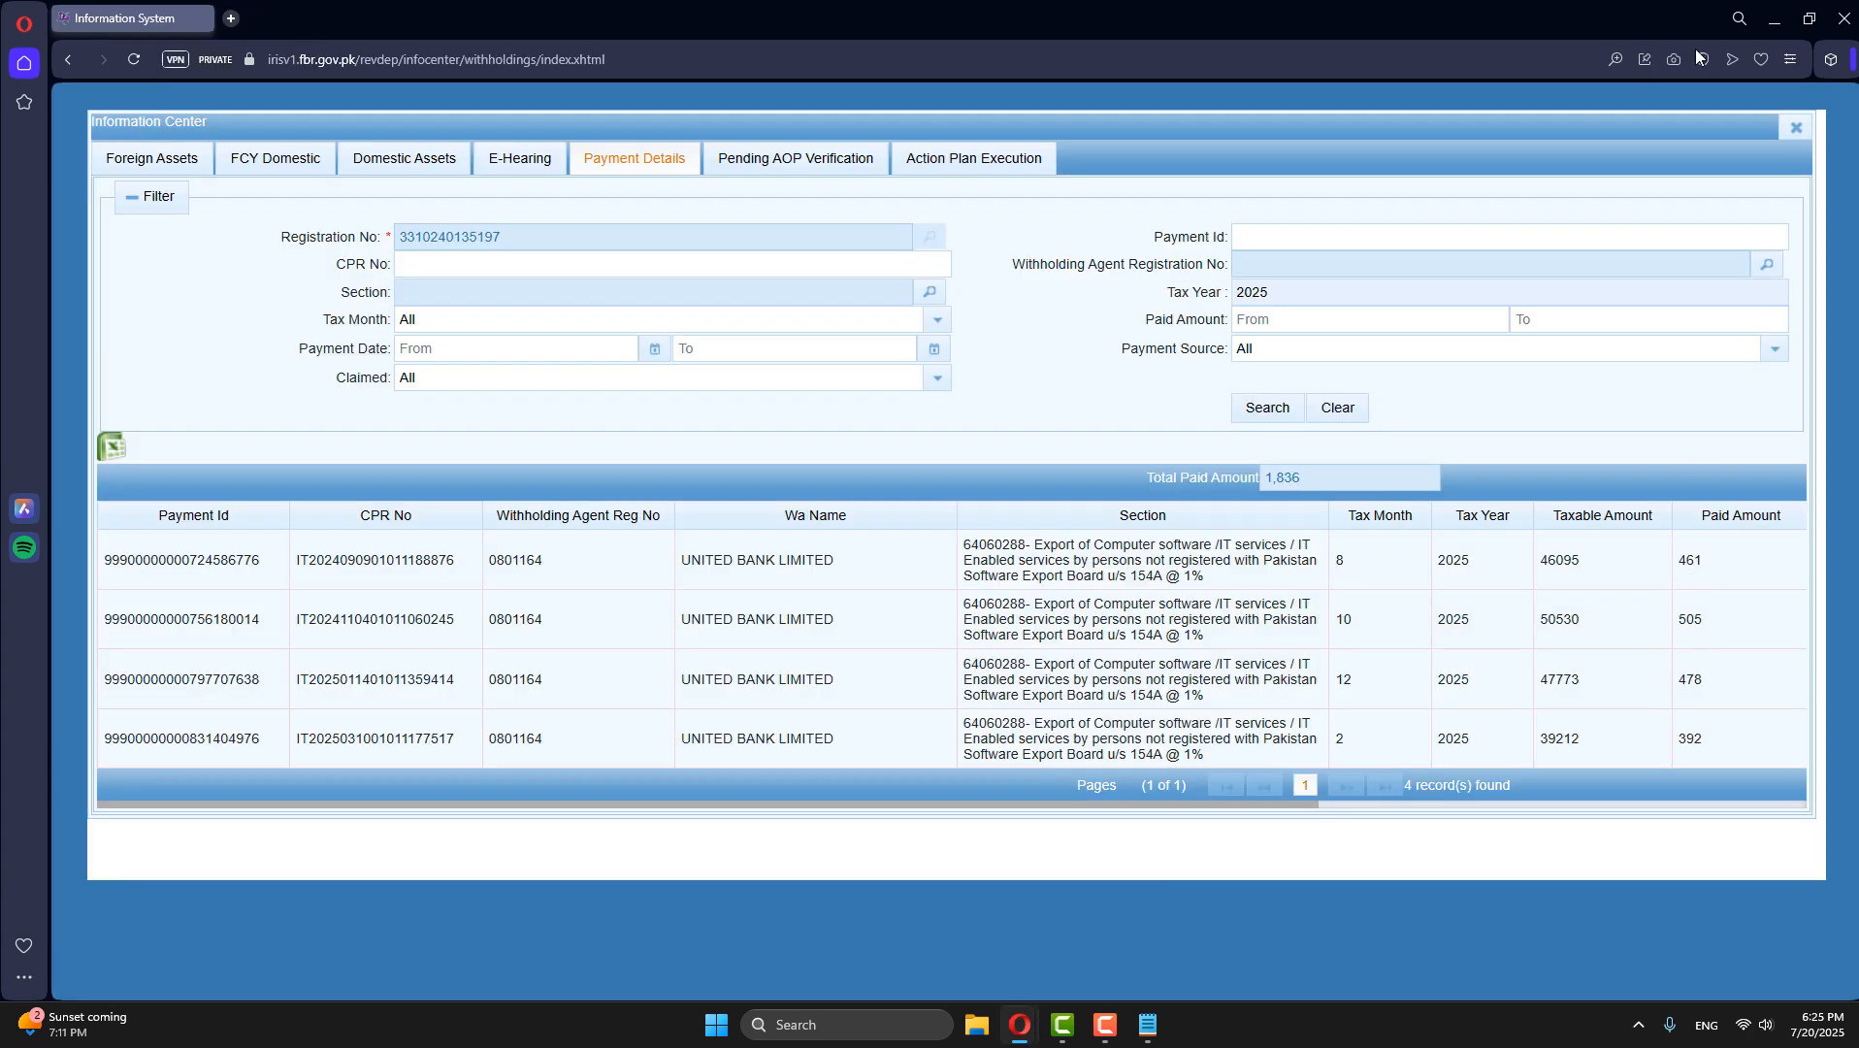
left_click(1774, 18)
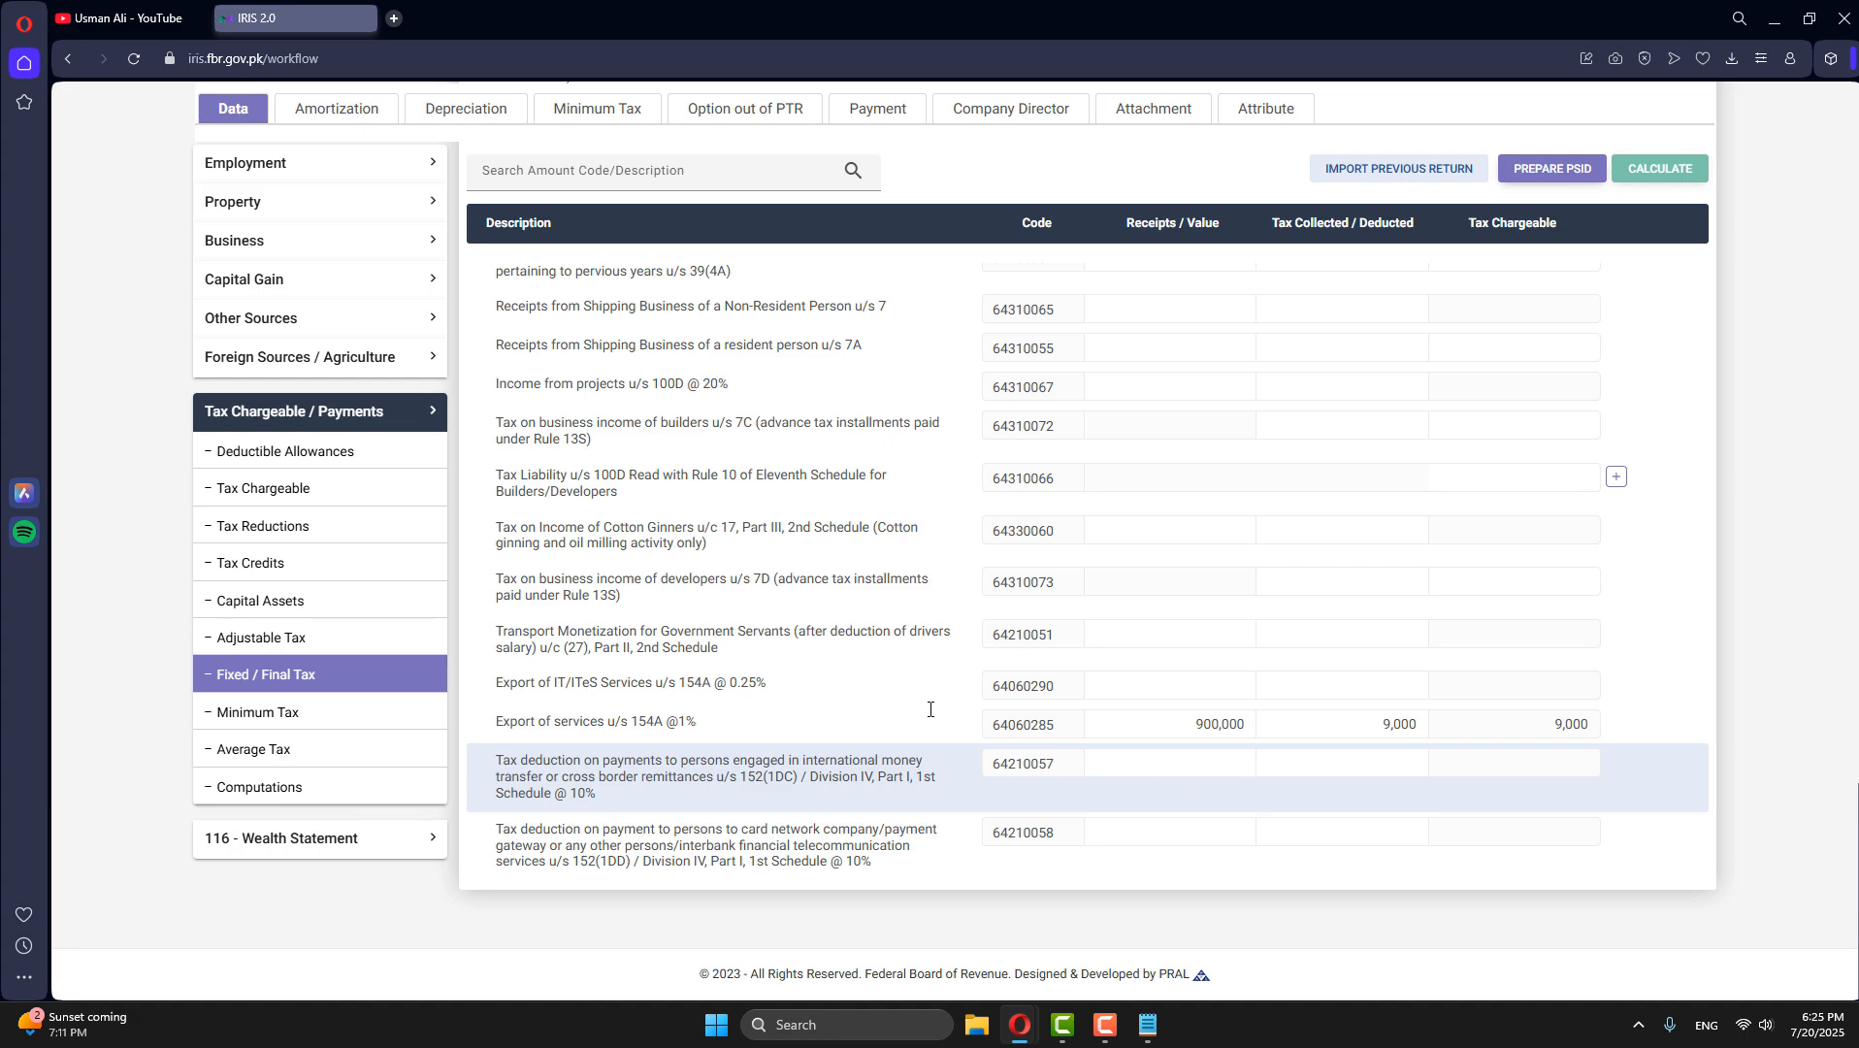
- Enter 500,000 as Capital in the Business Assets / Equity / Liabilities section and recalculate
left_click(386, 413)
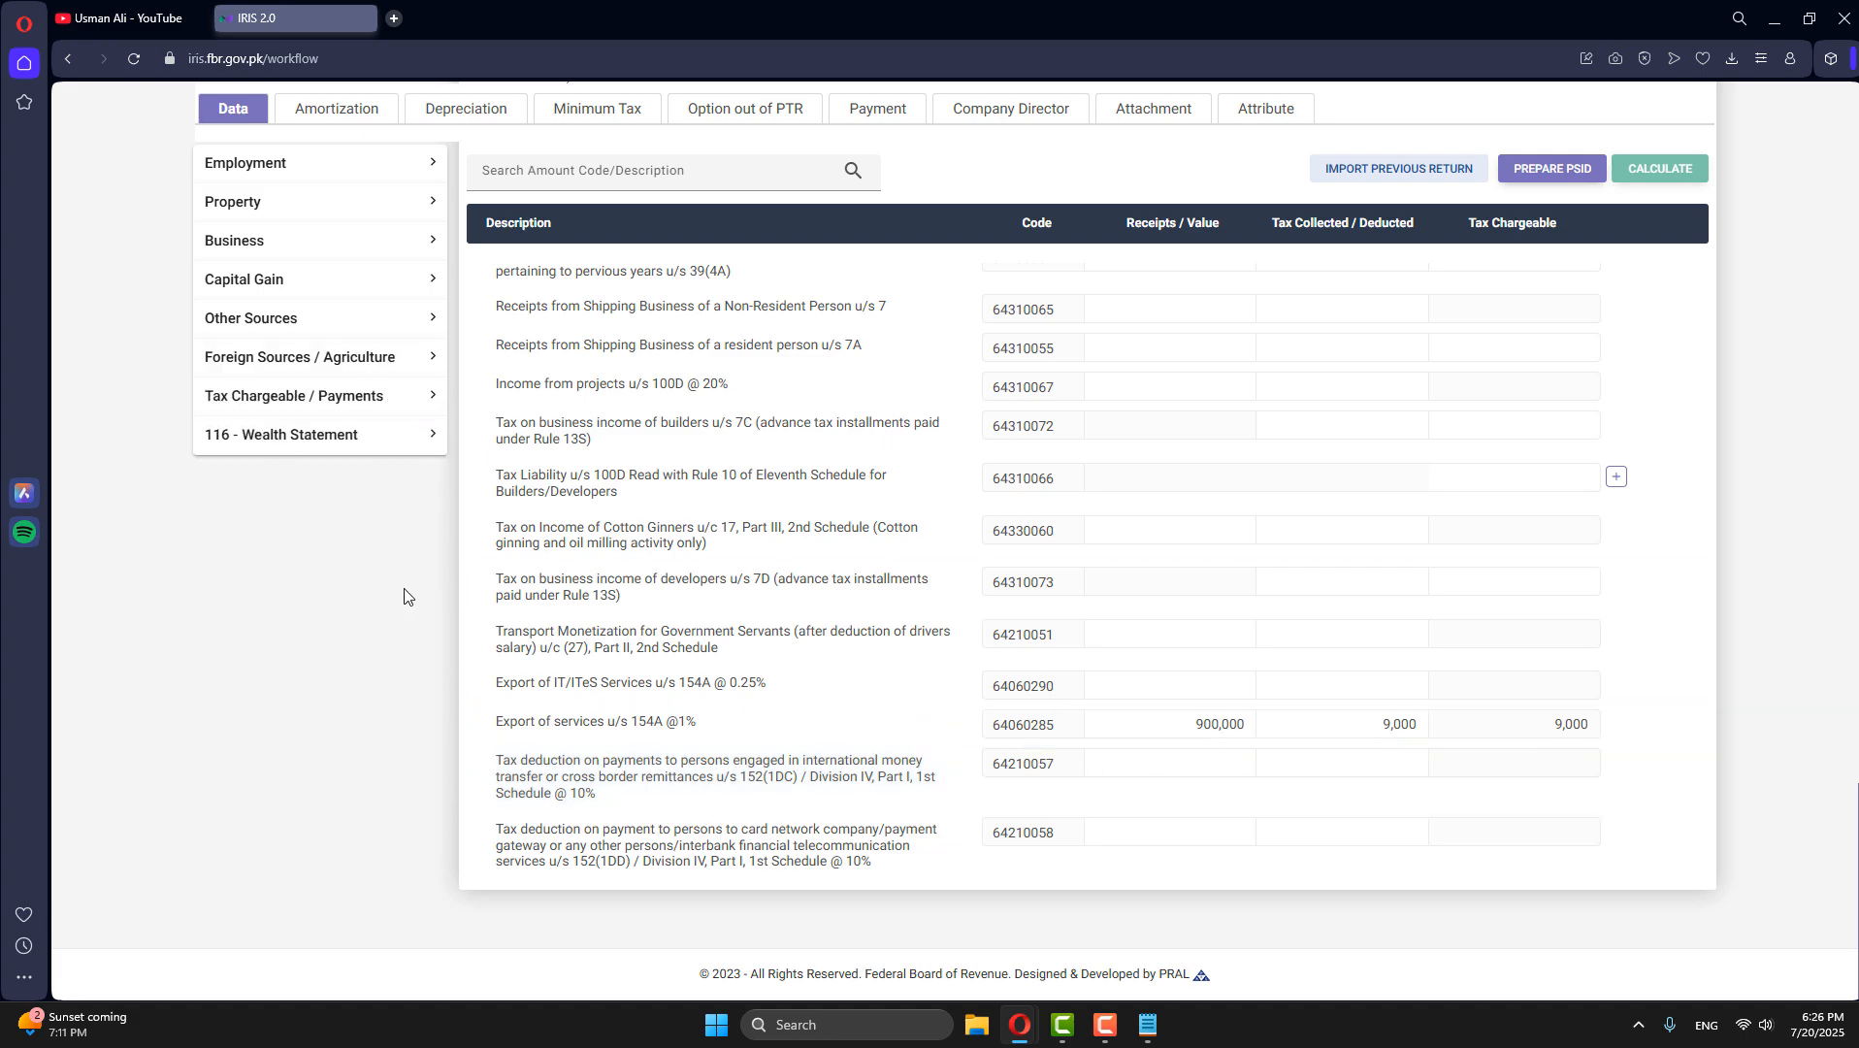
scroll(1093, 615, "up", 15)
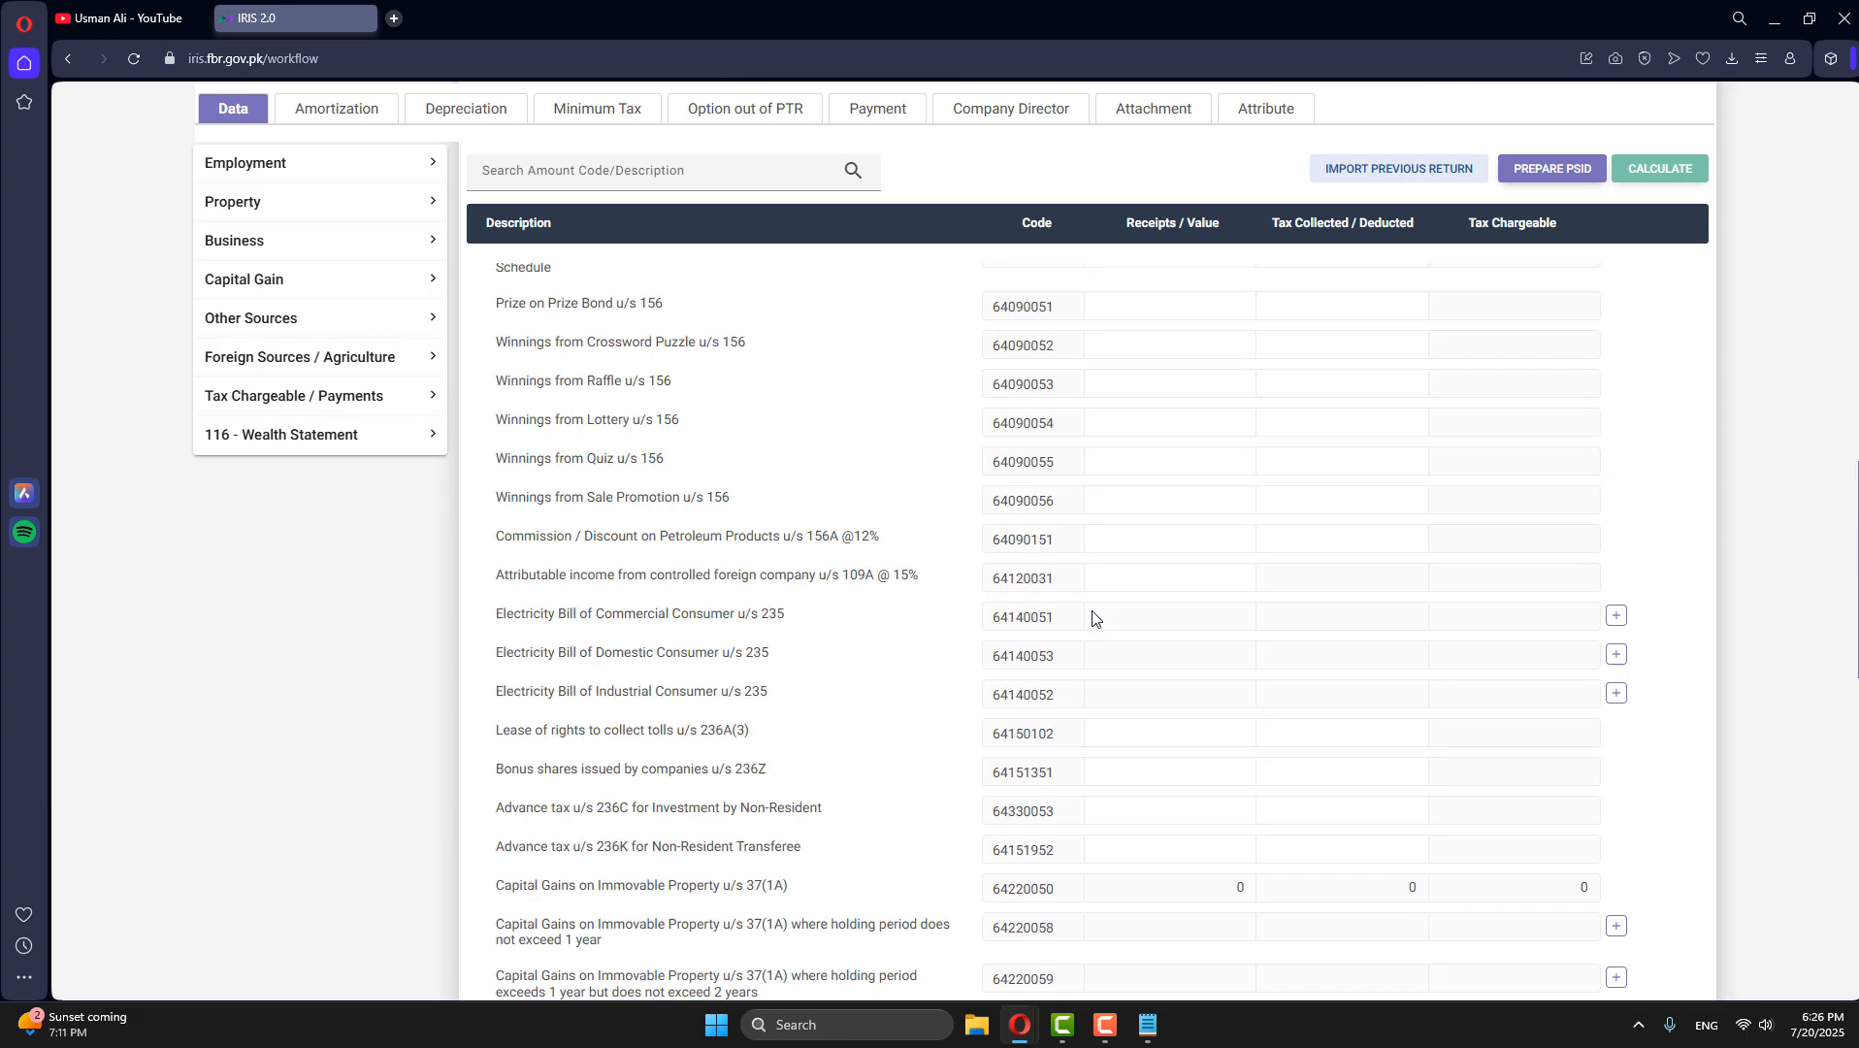
scroll(1092, 617, "up", 15)
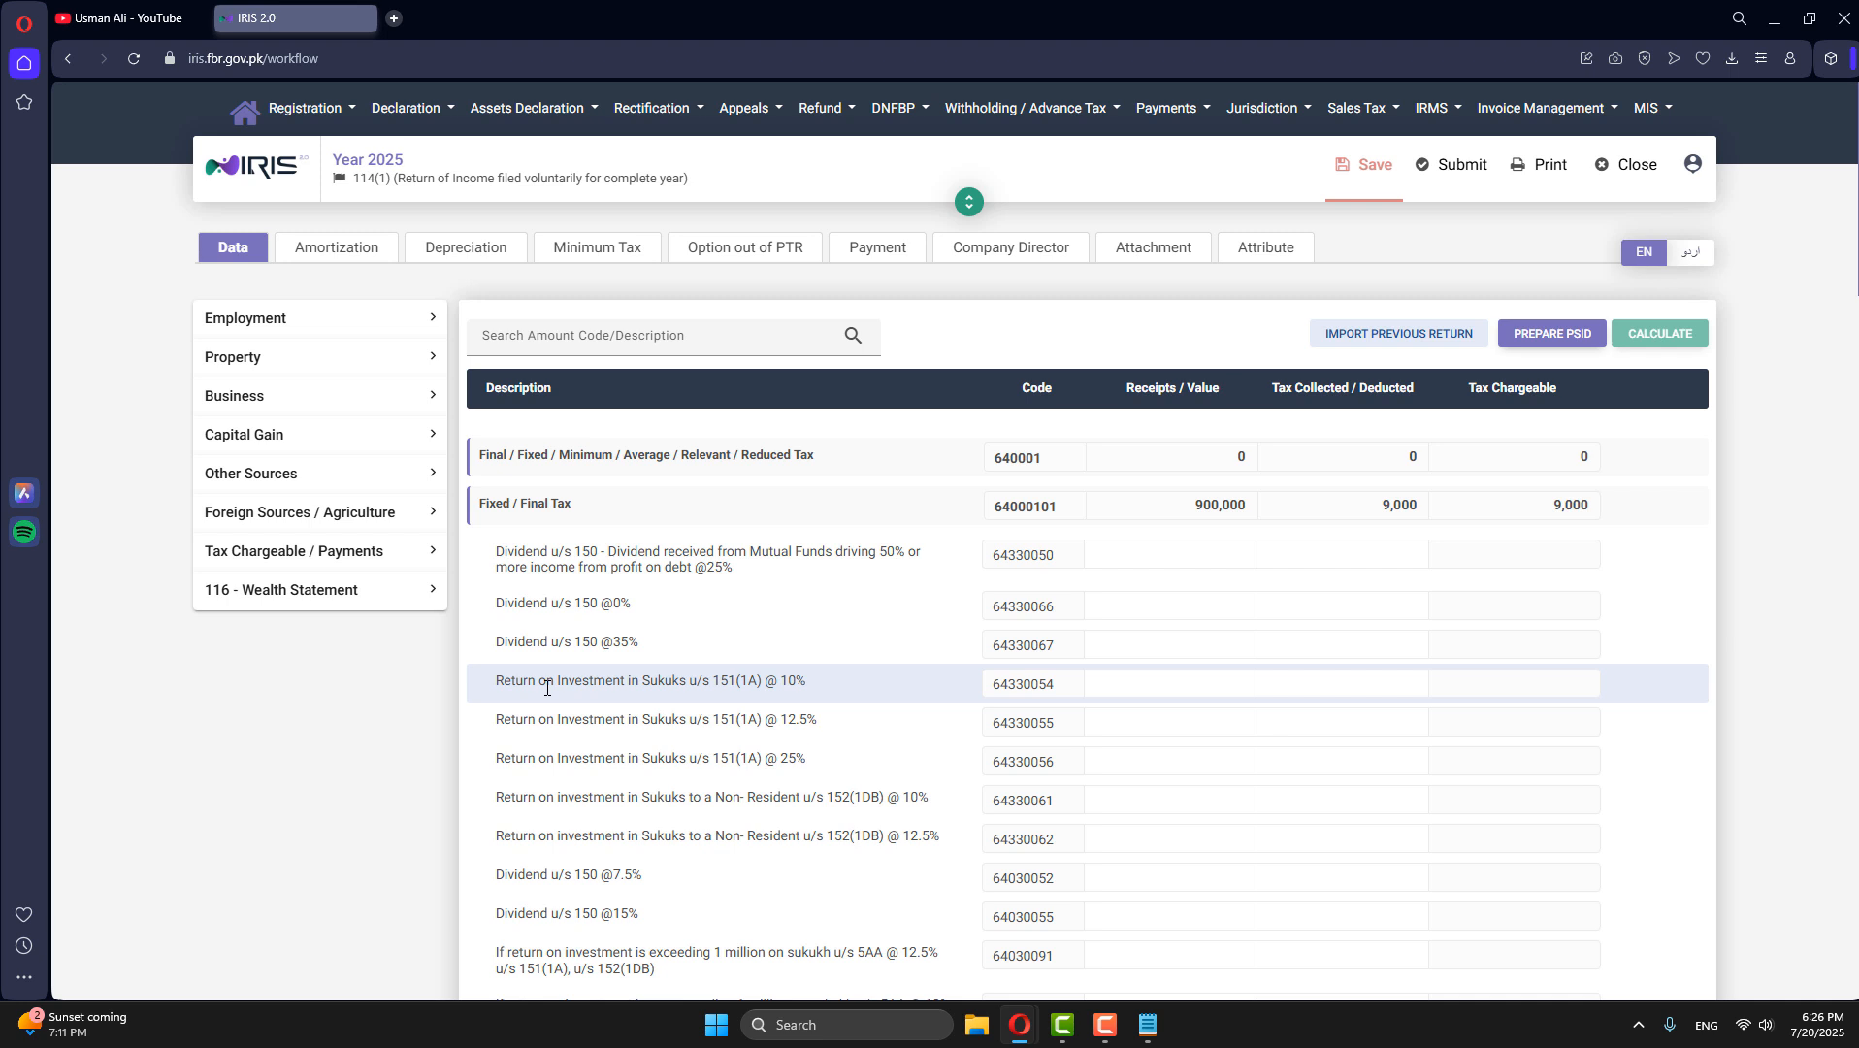
left_click(298, 415)
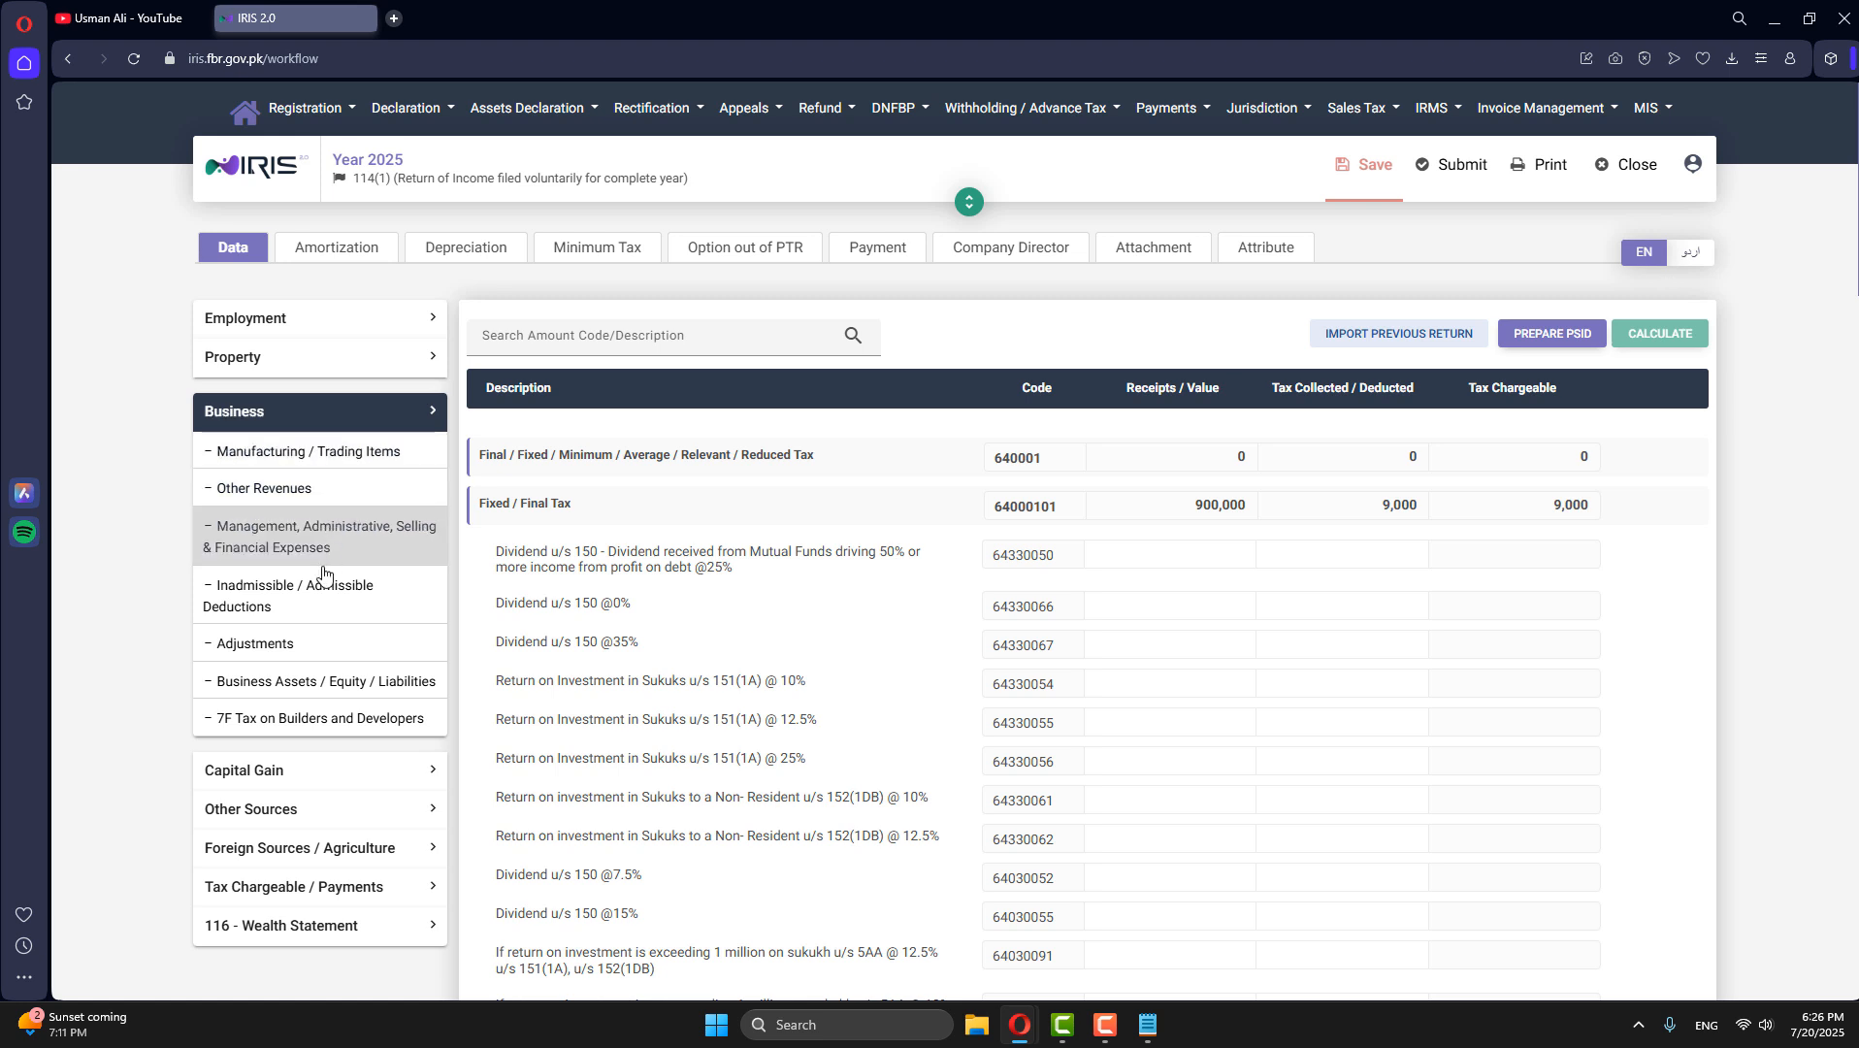
left_click(355, 696)
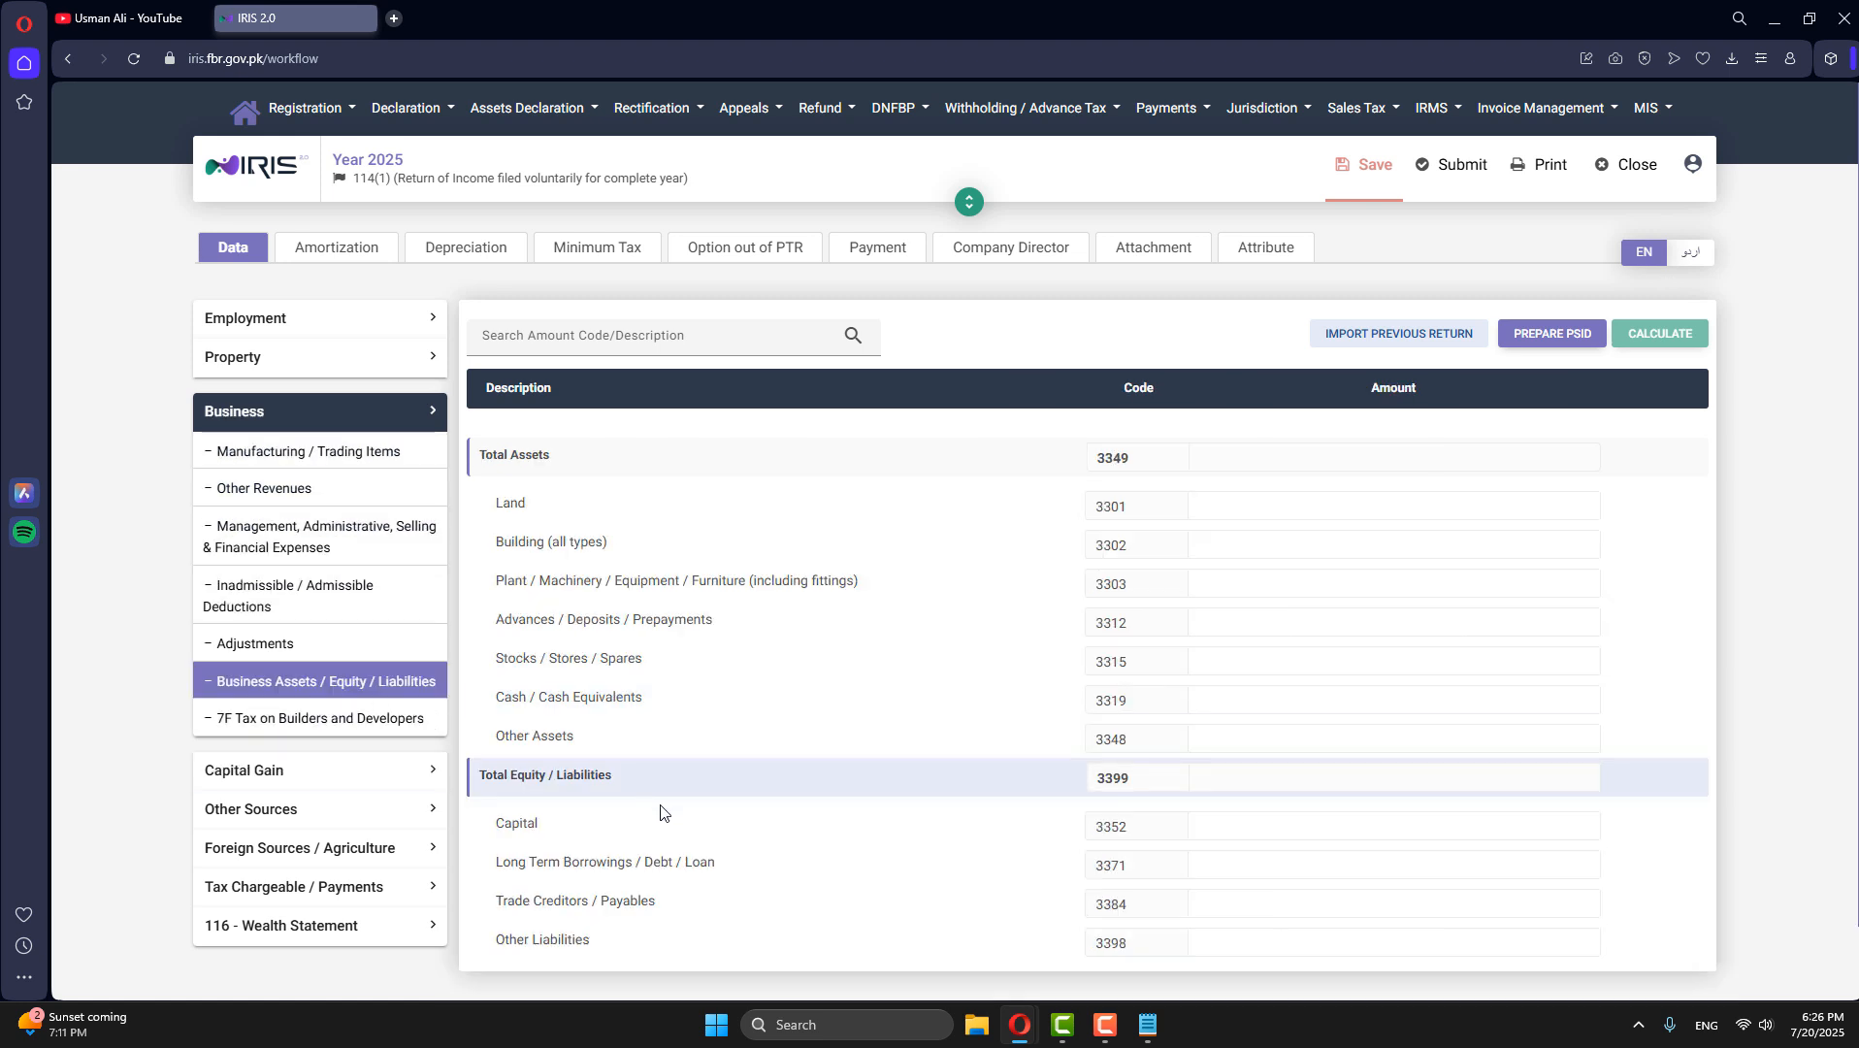
type("500,000")
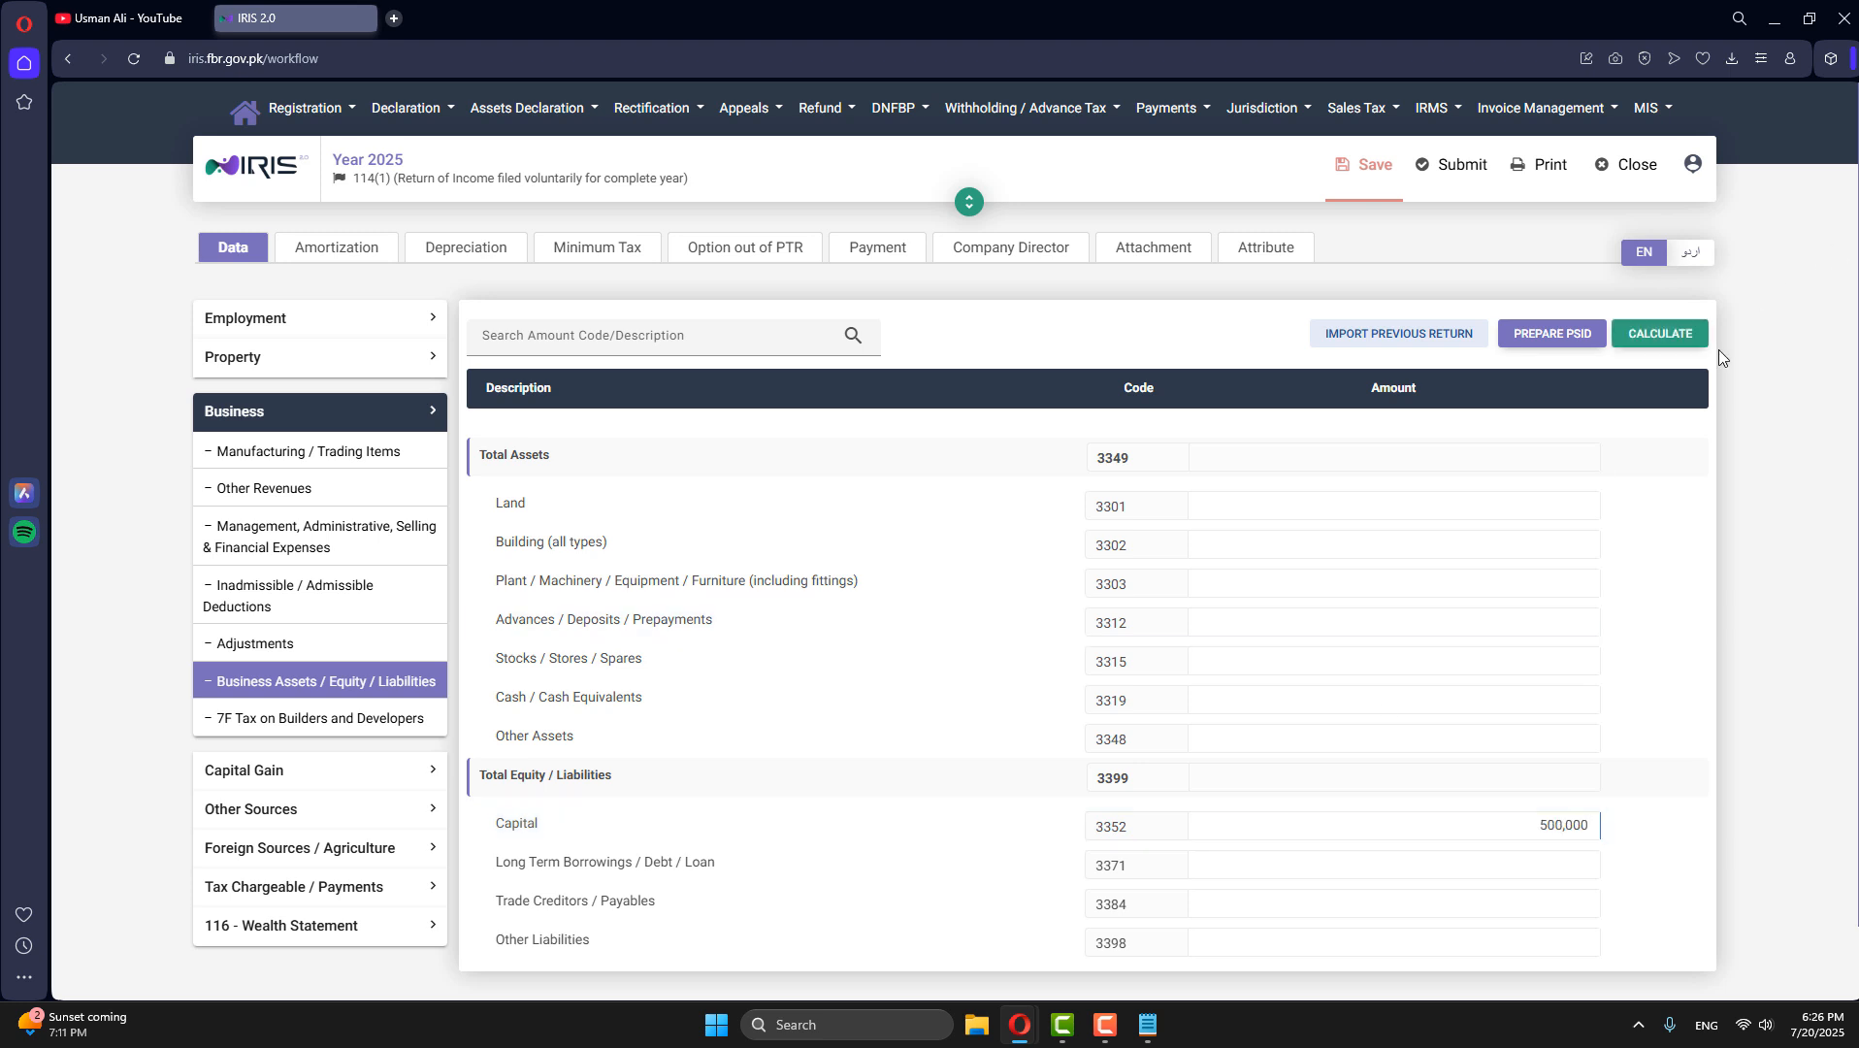
left_click(1683, 337)
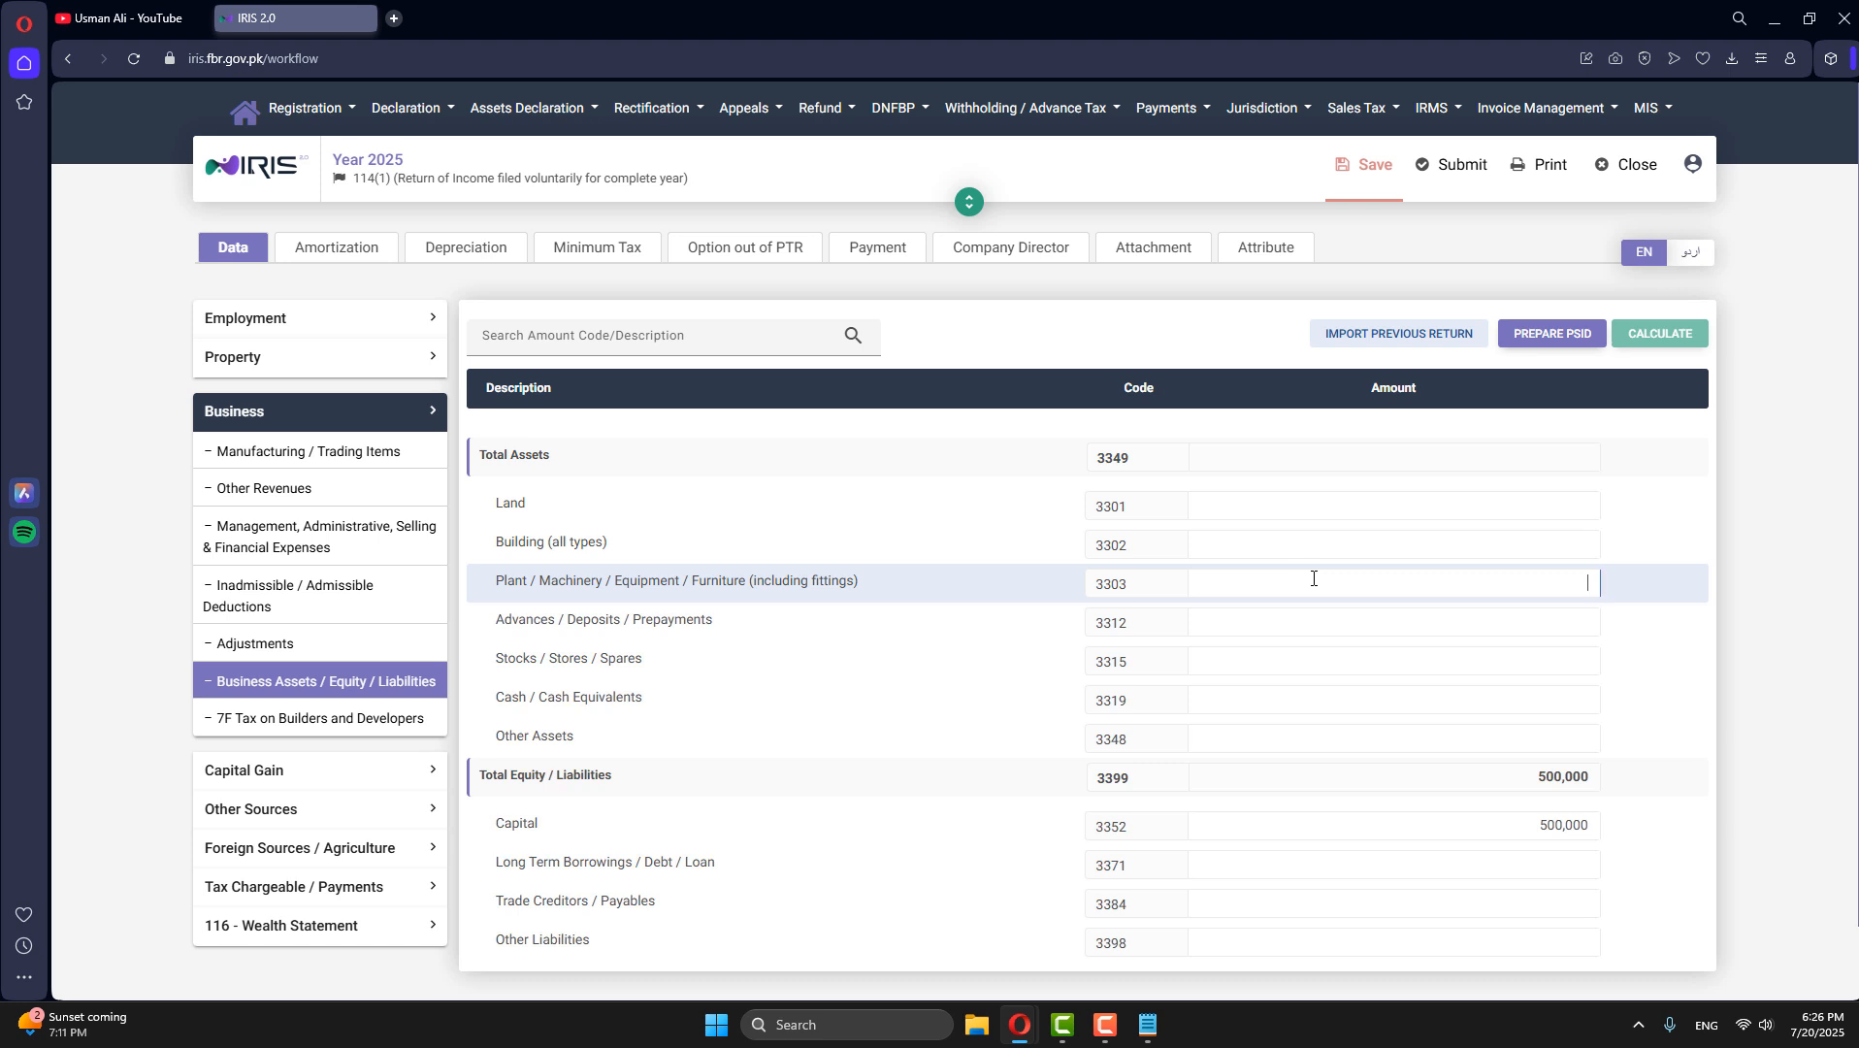
- Enter 350,000 for Plant / Machinery / Equipment / Furniture and 150,000 for Other Assets, recalculating after each amount
type("350,000")
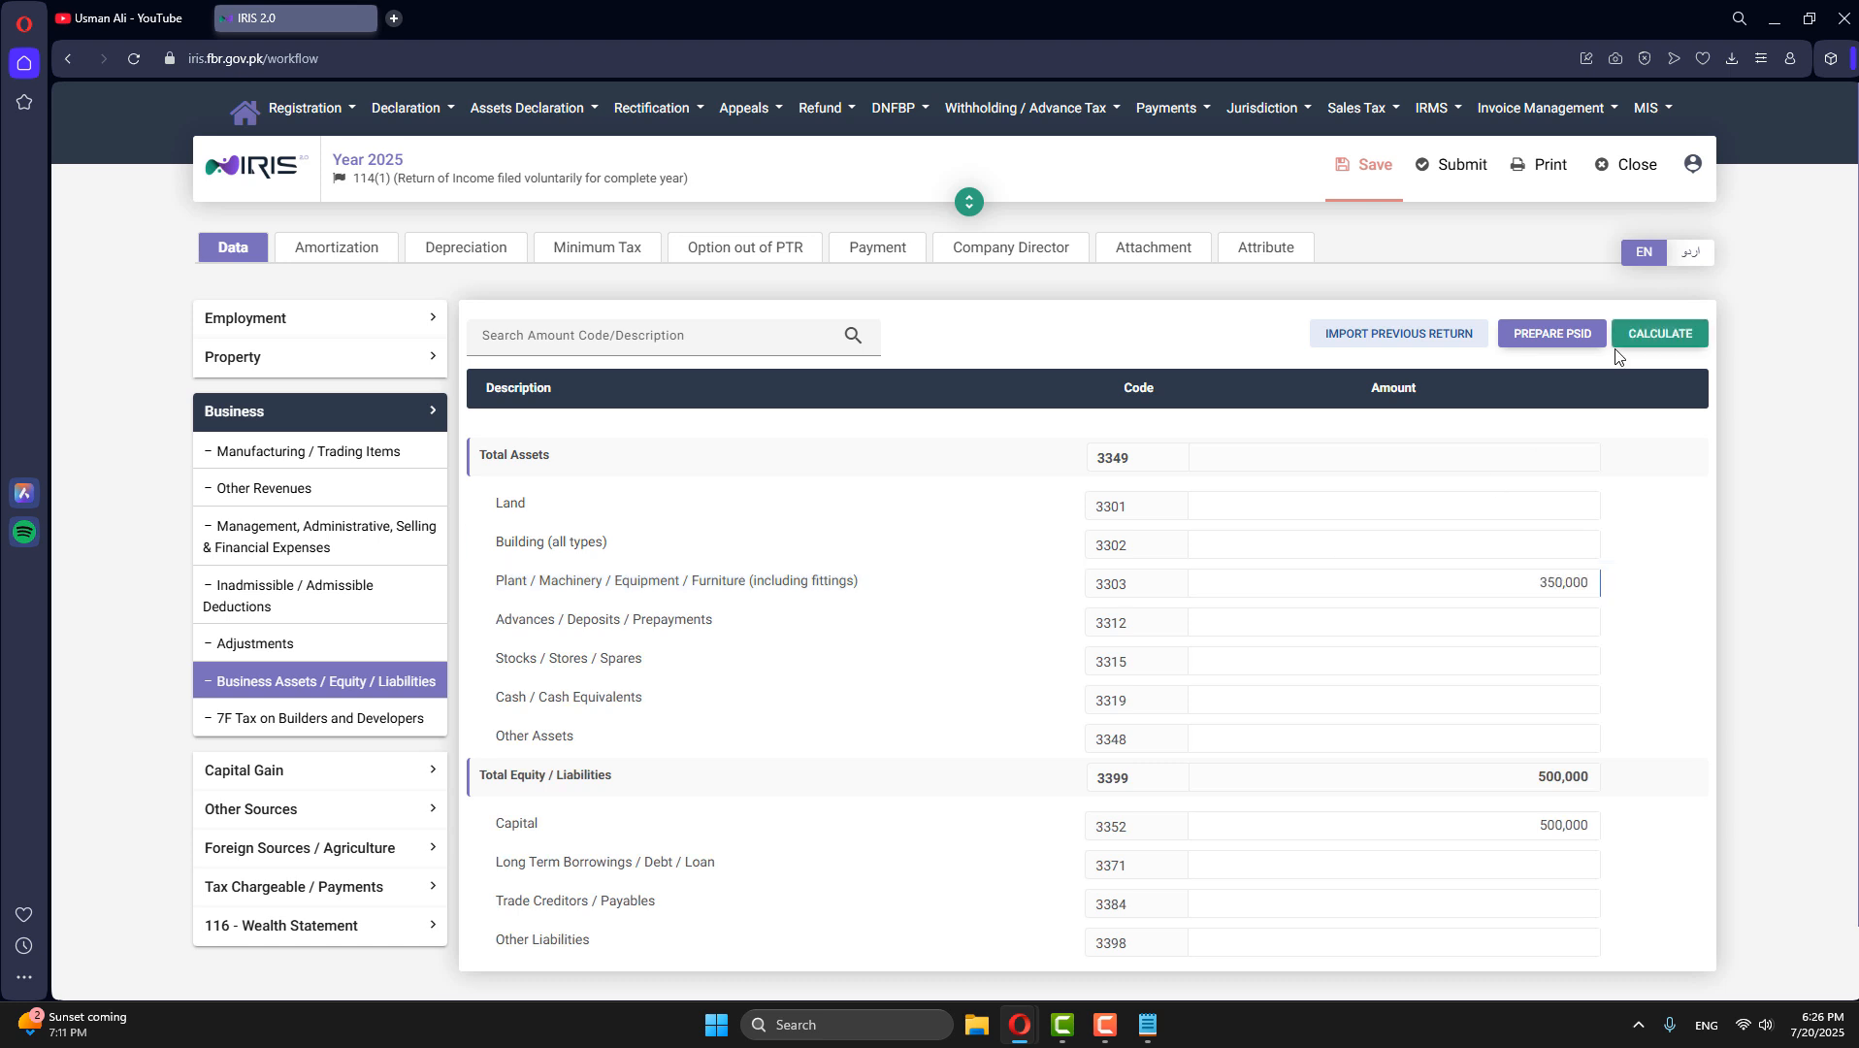
left_click(1643, 340)
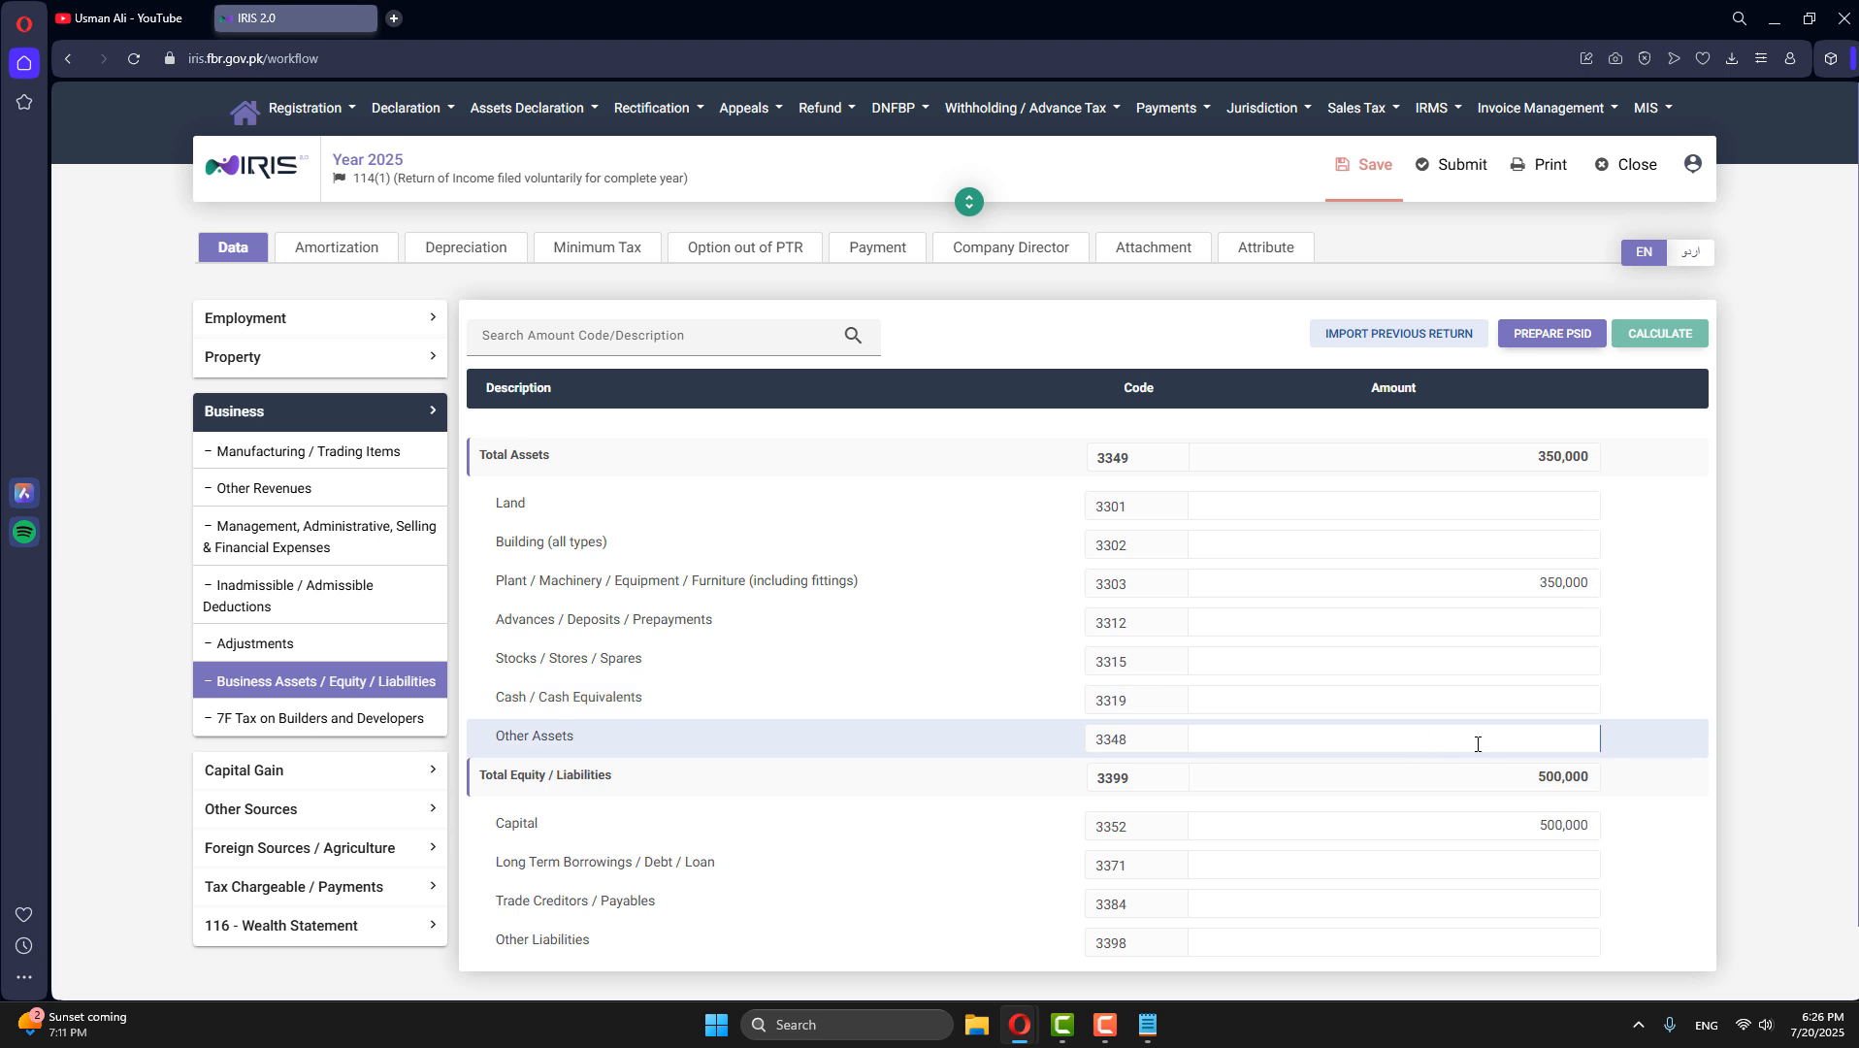
type("150,0")
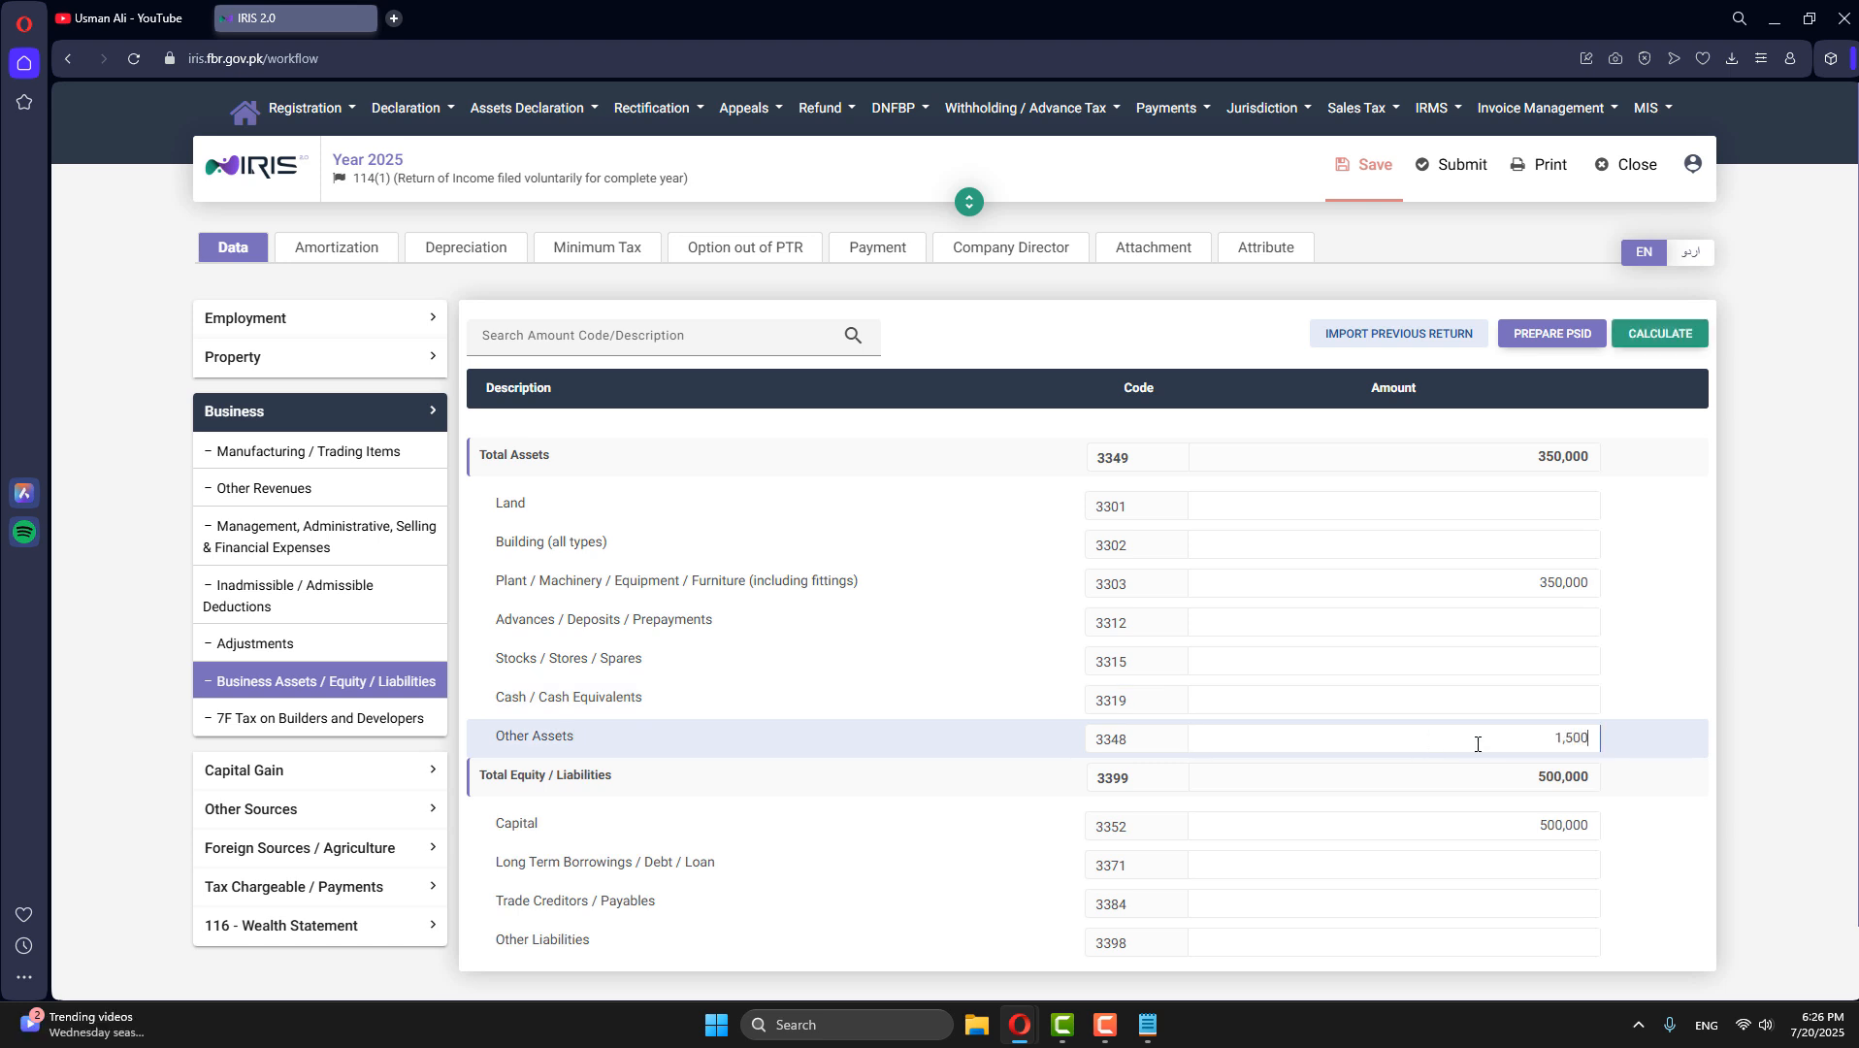
type("00")
left_click(1674, 334)
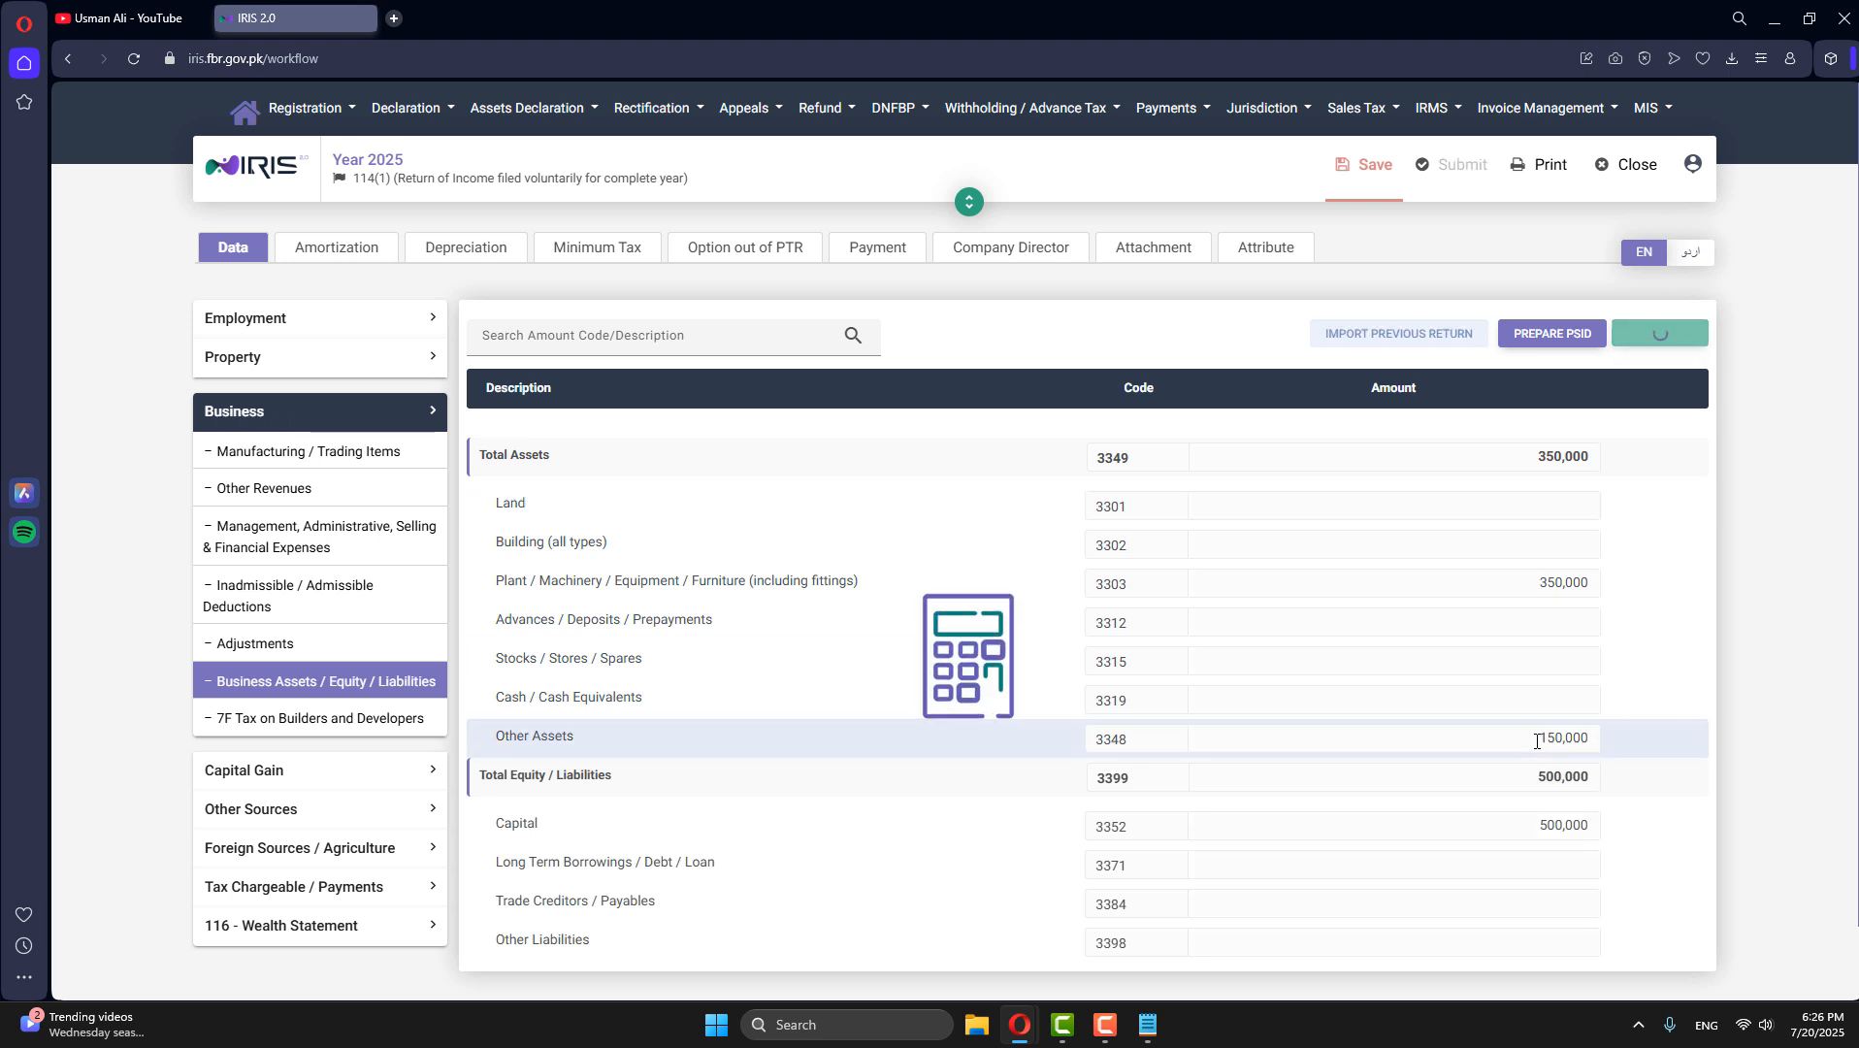
double_click(1543, 457)
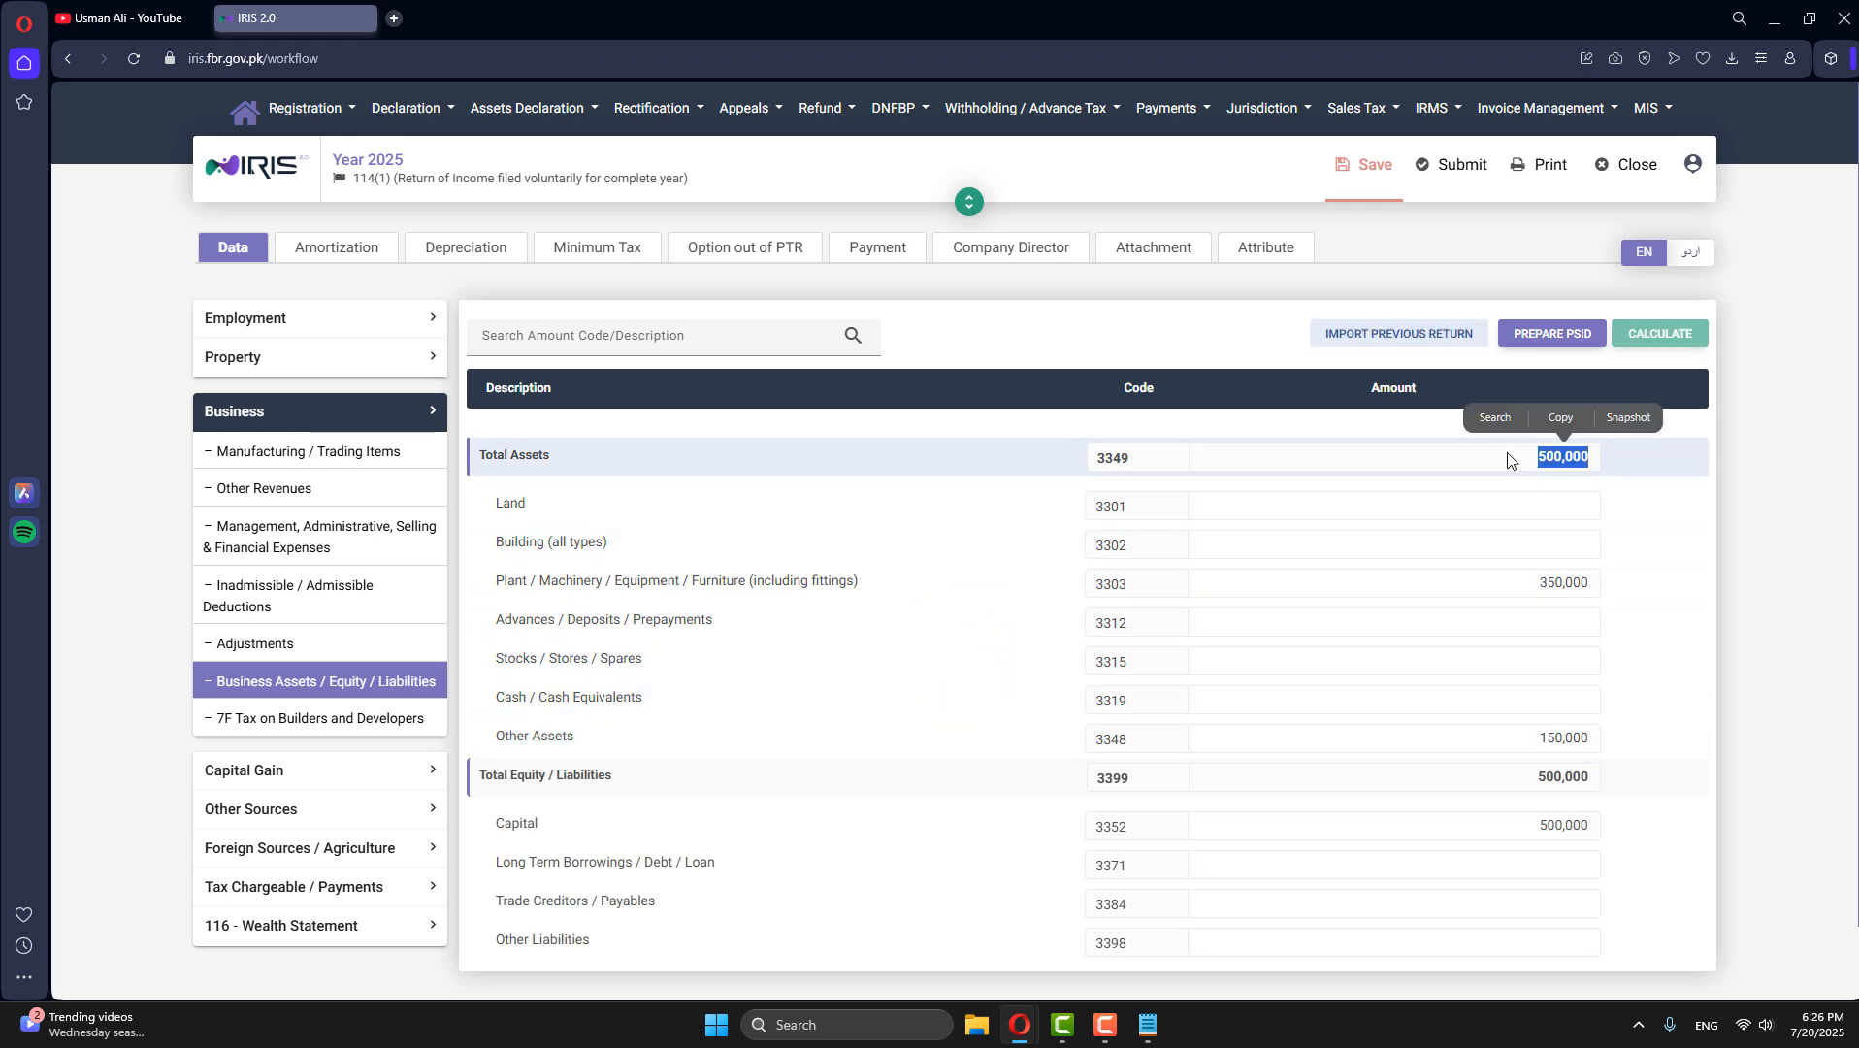
- Review the tax computation entries in the Computations section of Tax Chargeable / Payments
left_click(247, 412)
left_click(323, 561)
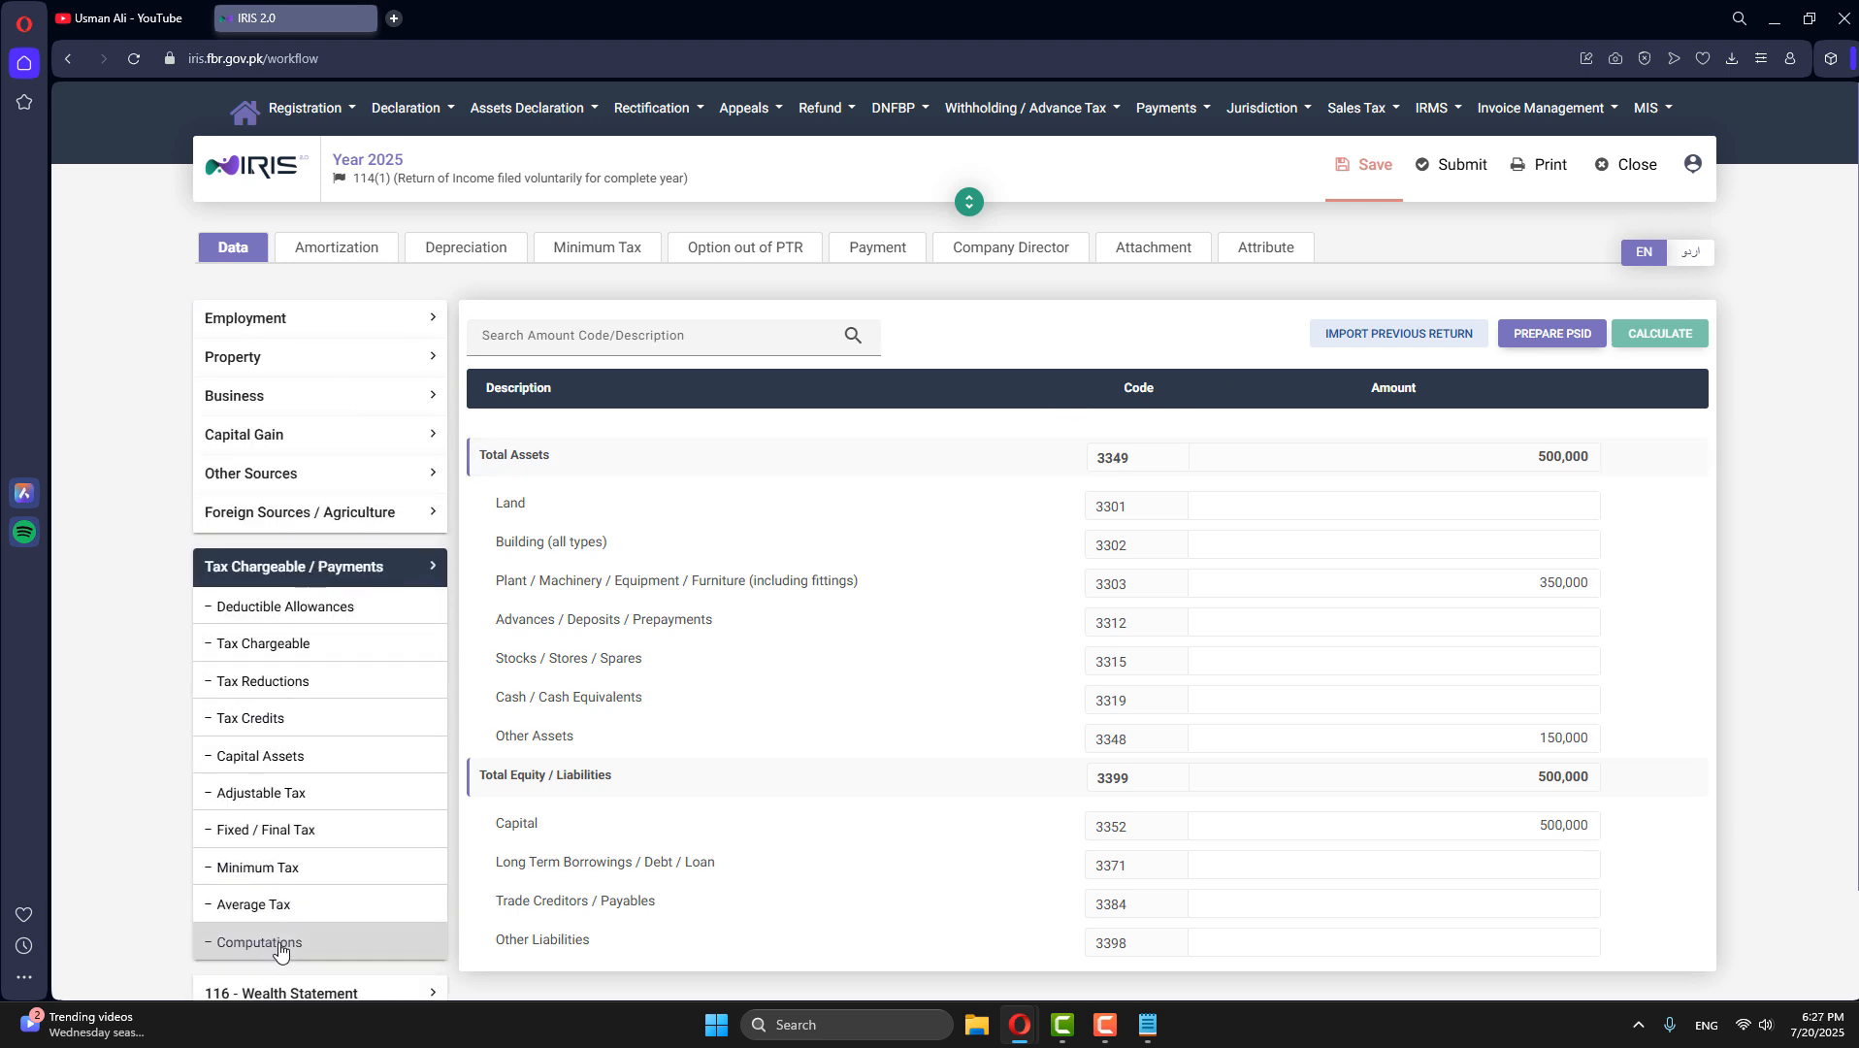
left_click(273, 949)
scroll(1378, 786, "down", 10)
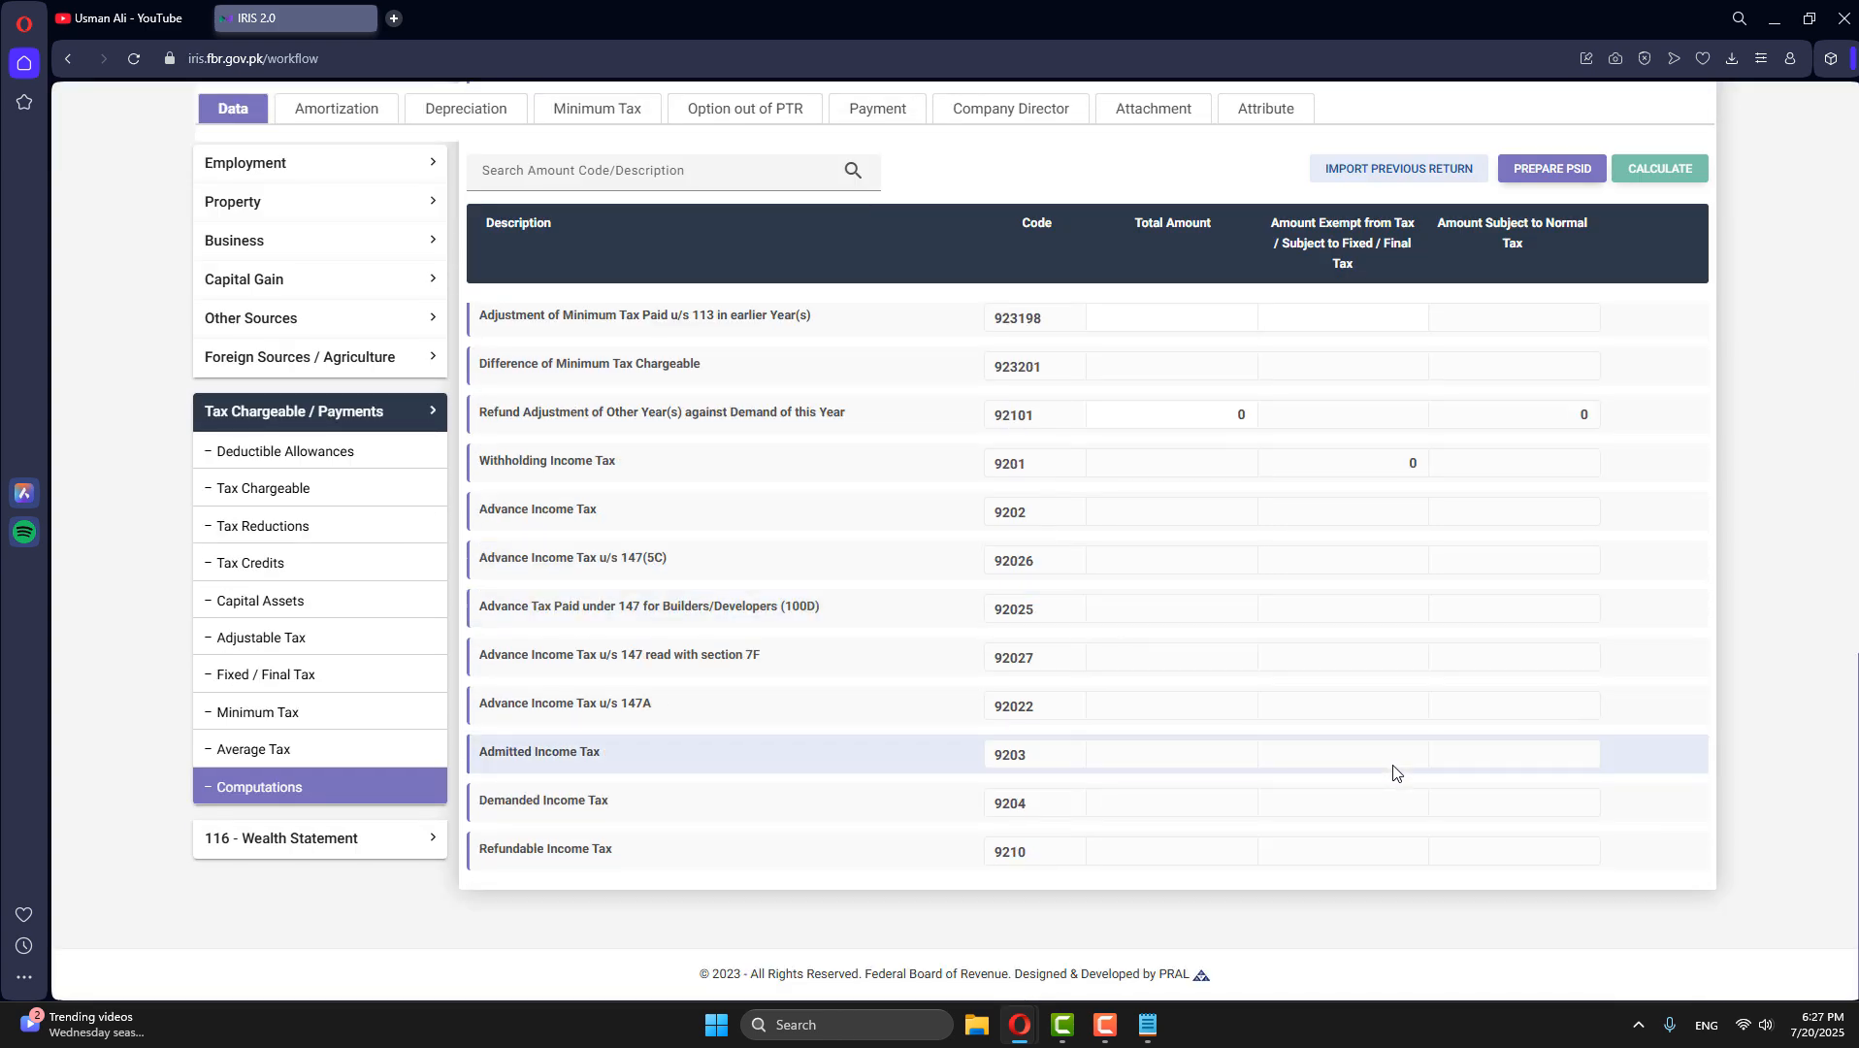
scroll(1393, 773, "up", 3)
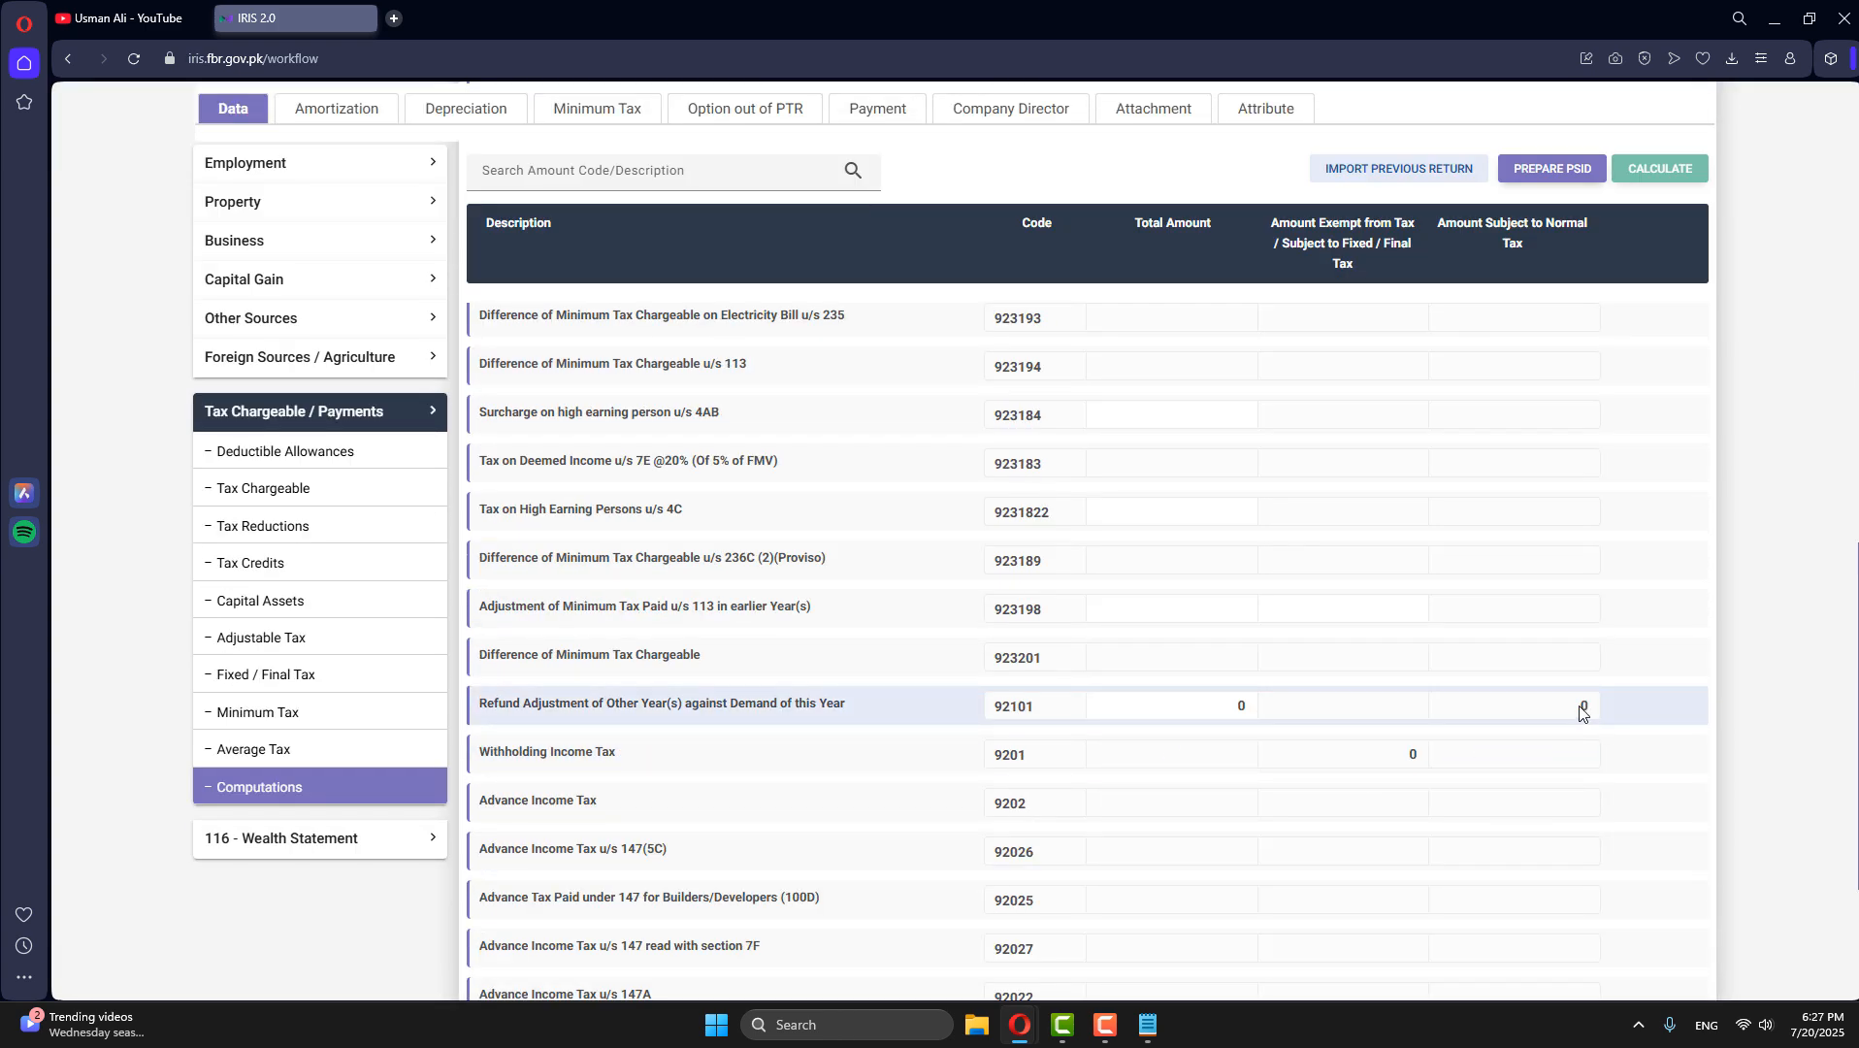
scroll(666, 807, "down", 2)
scroll(674, 810, "up", 2)
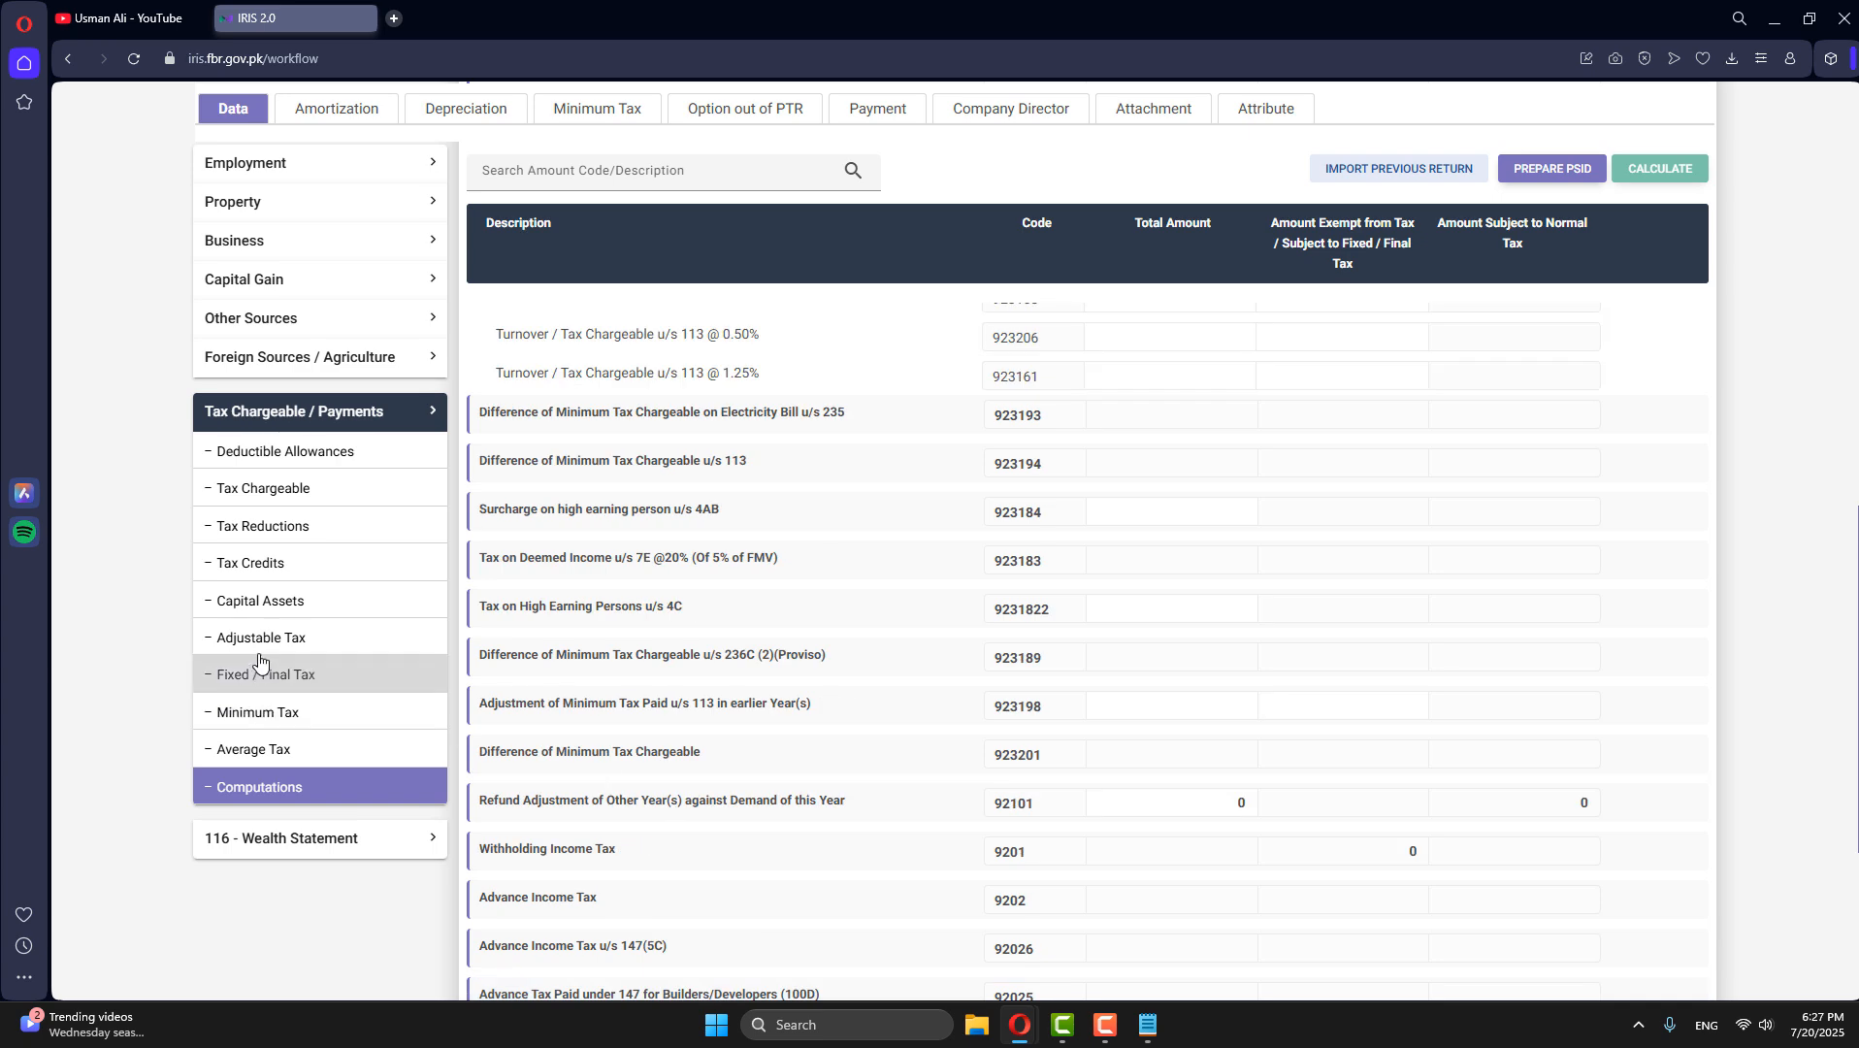
- Add a Cellphone Bill u/s 236(1)(a) entry under Adjustable Tax, giving the mobile number as the reference and telenor as the contents
left_click(249, 682)
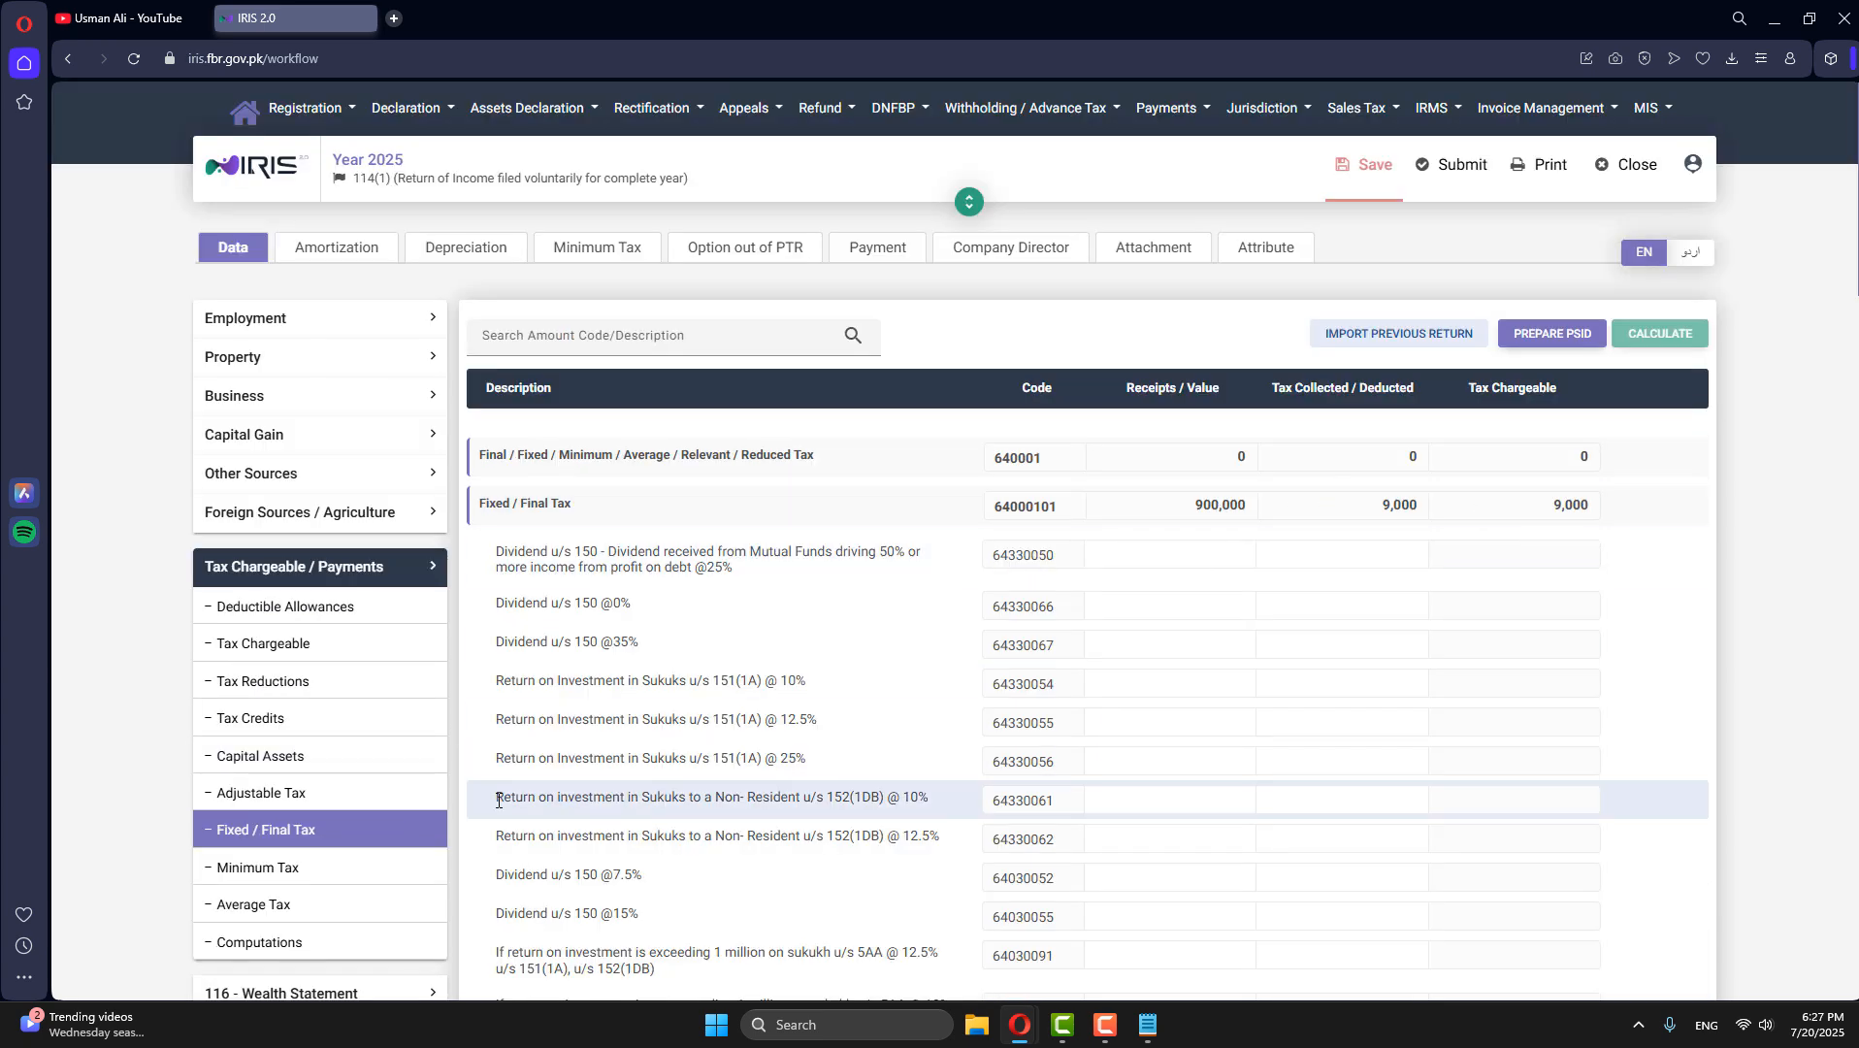
left_click(296, 793)
scroll(1112, 693, "down", 2)
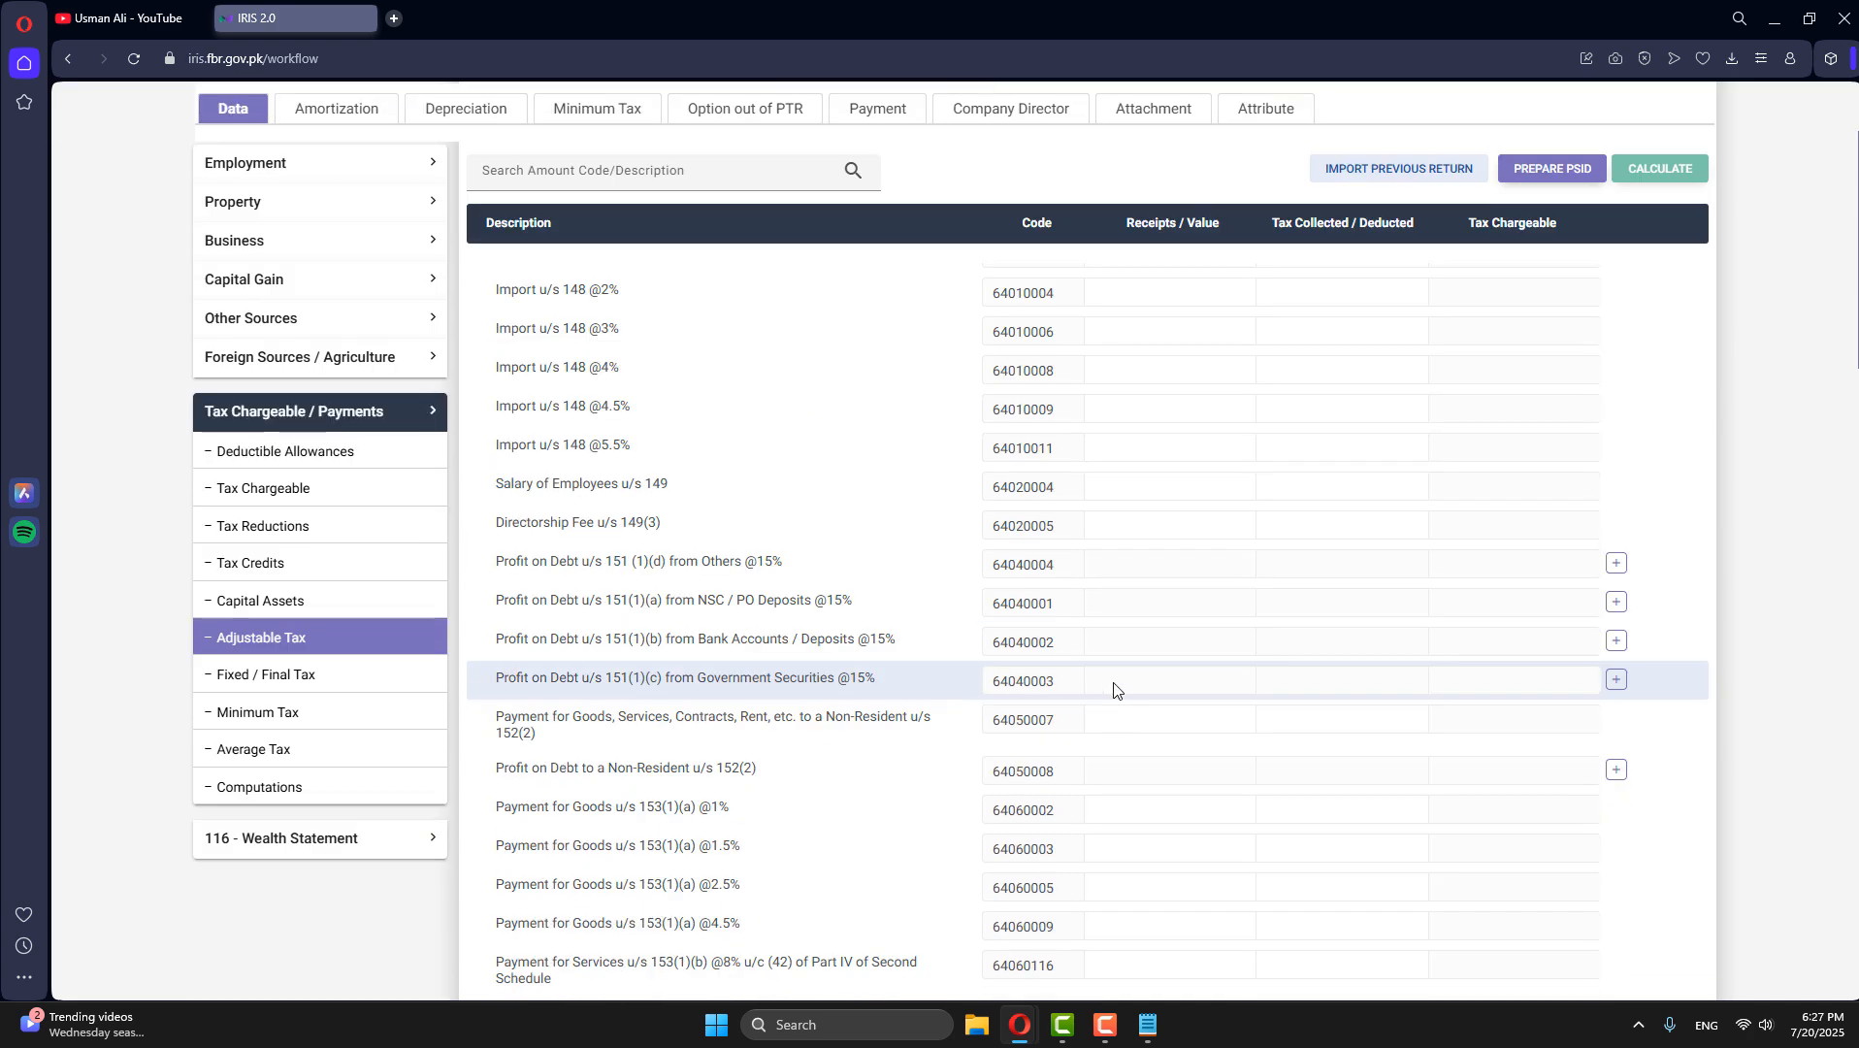
scroll(1112, 708, "up", 2)
scroll(879, 867, "down", 8)
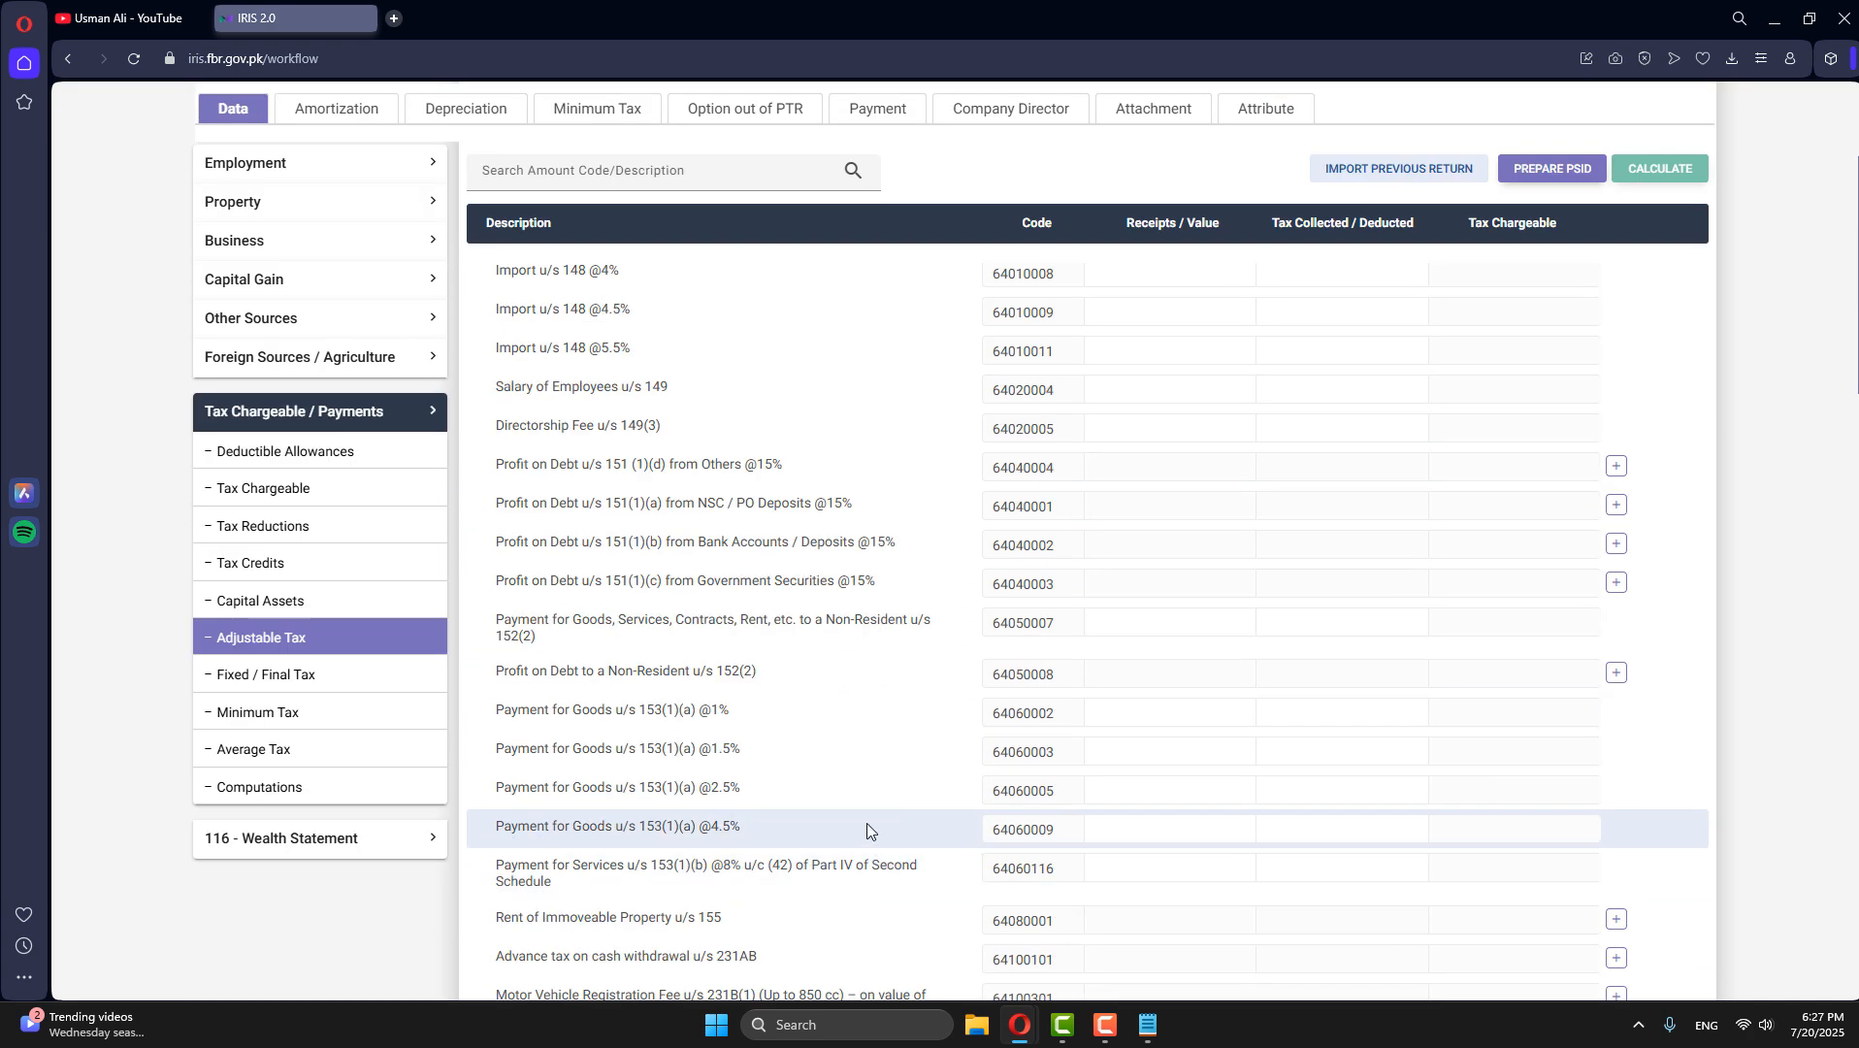
scroll(820, 713, "down", 6)
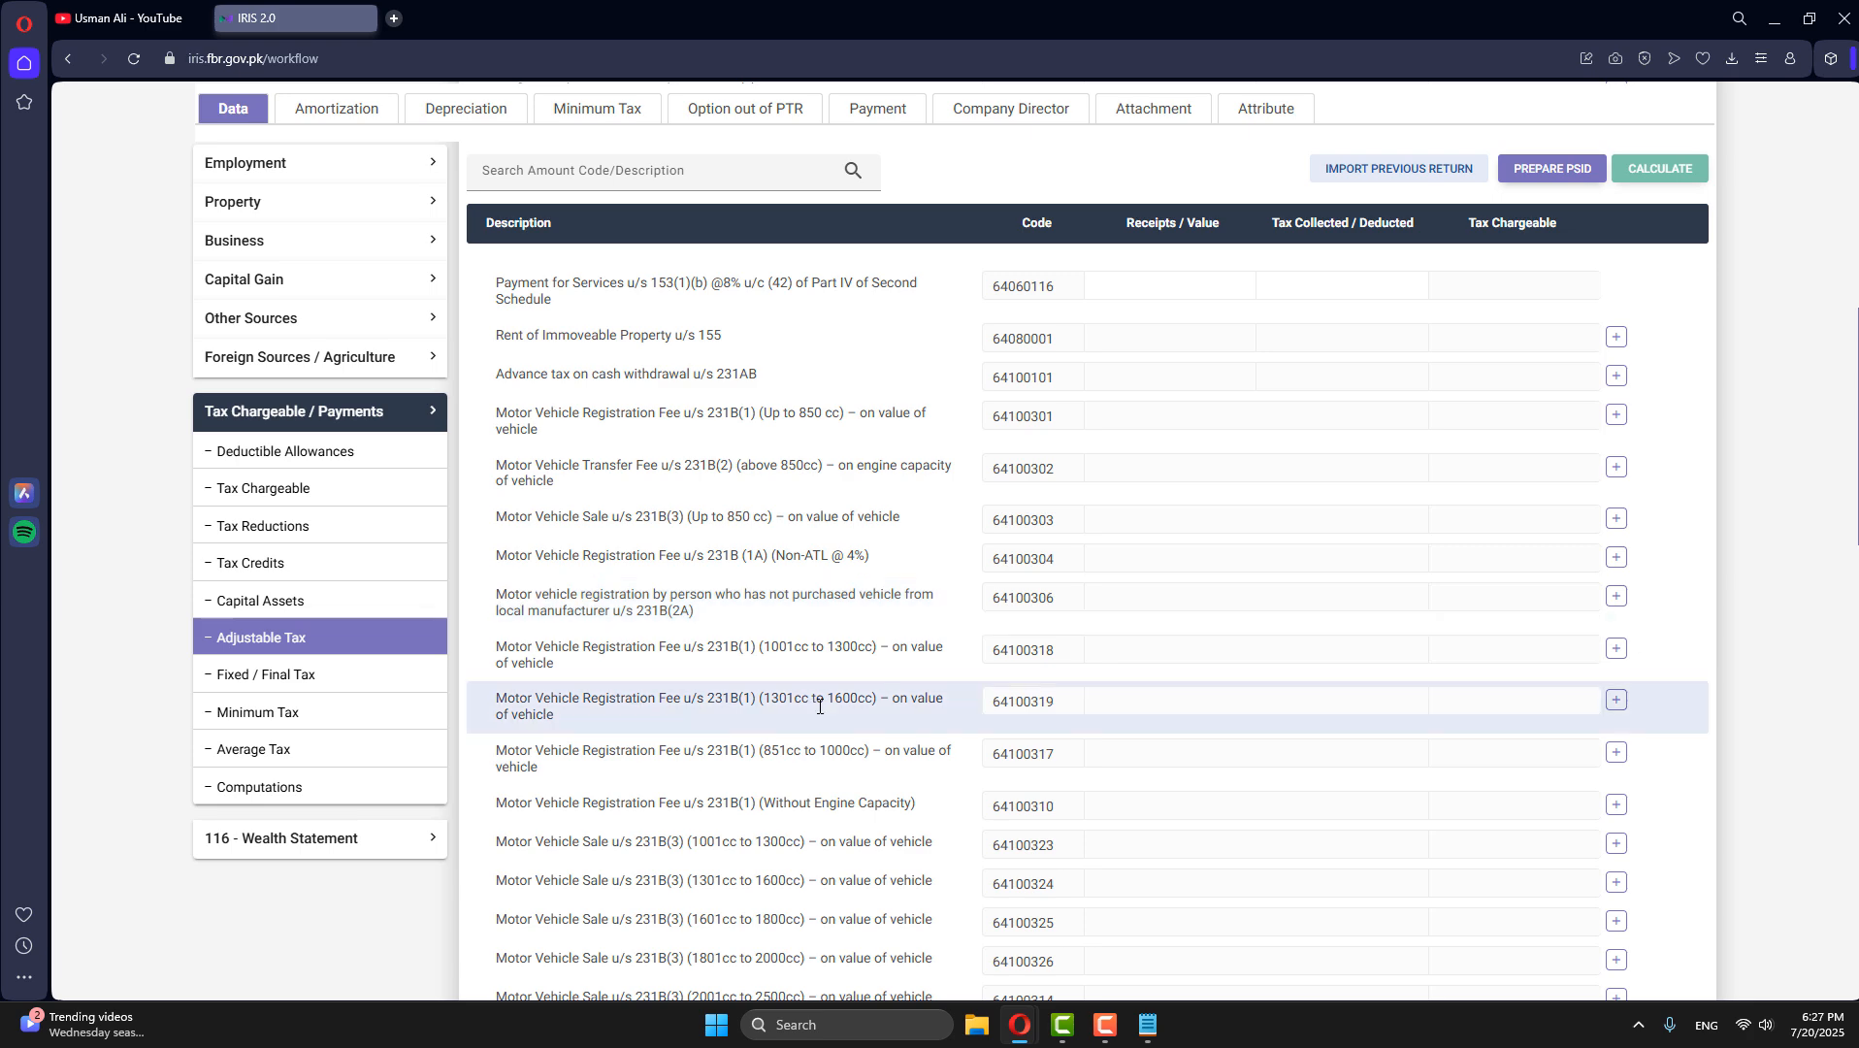
scroll(820, 706, "down", 2)
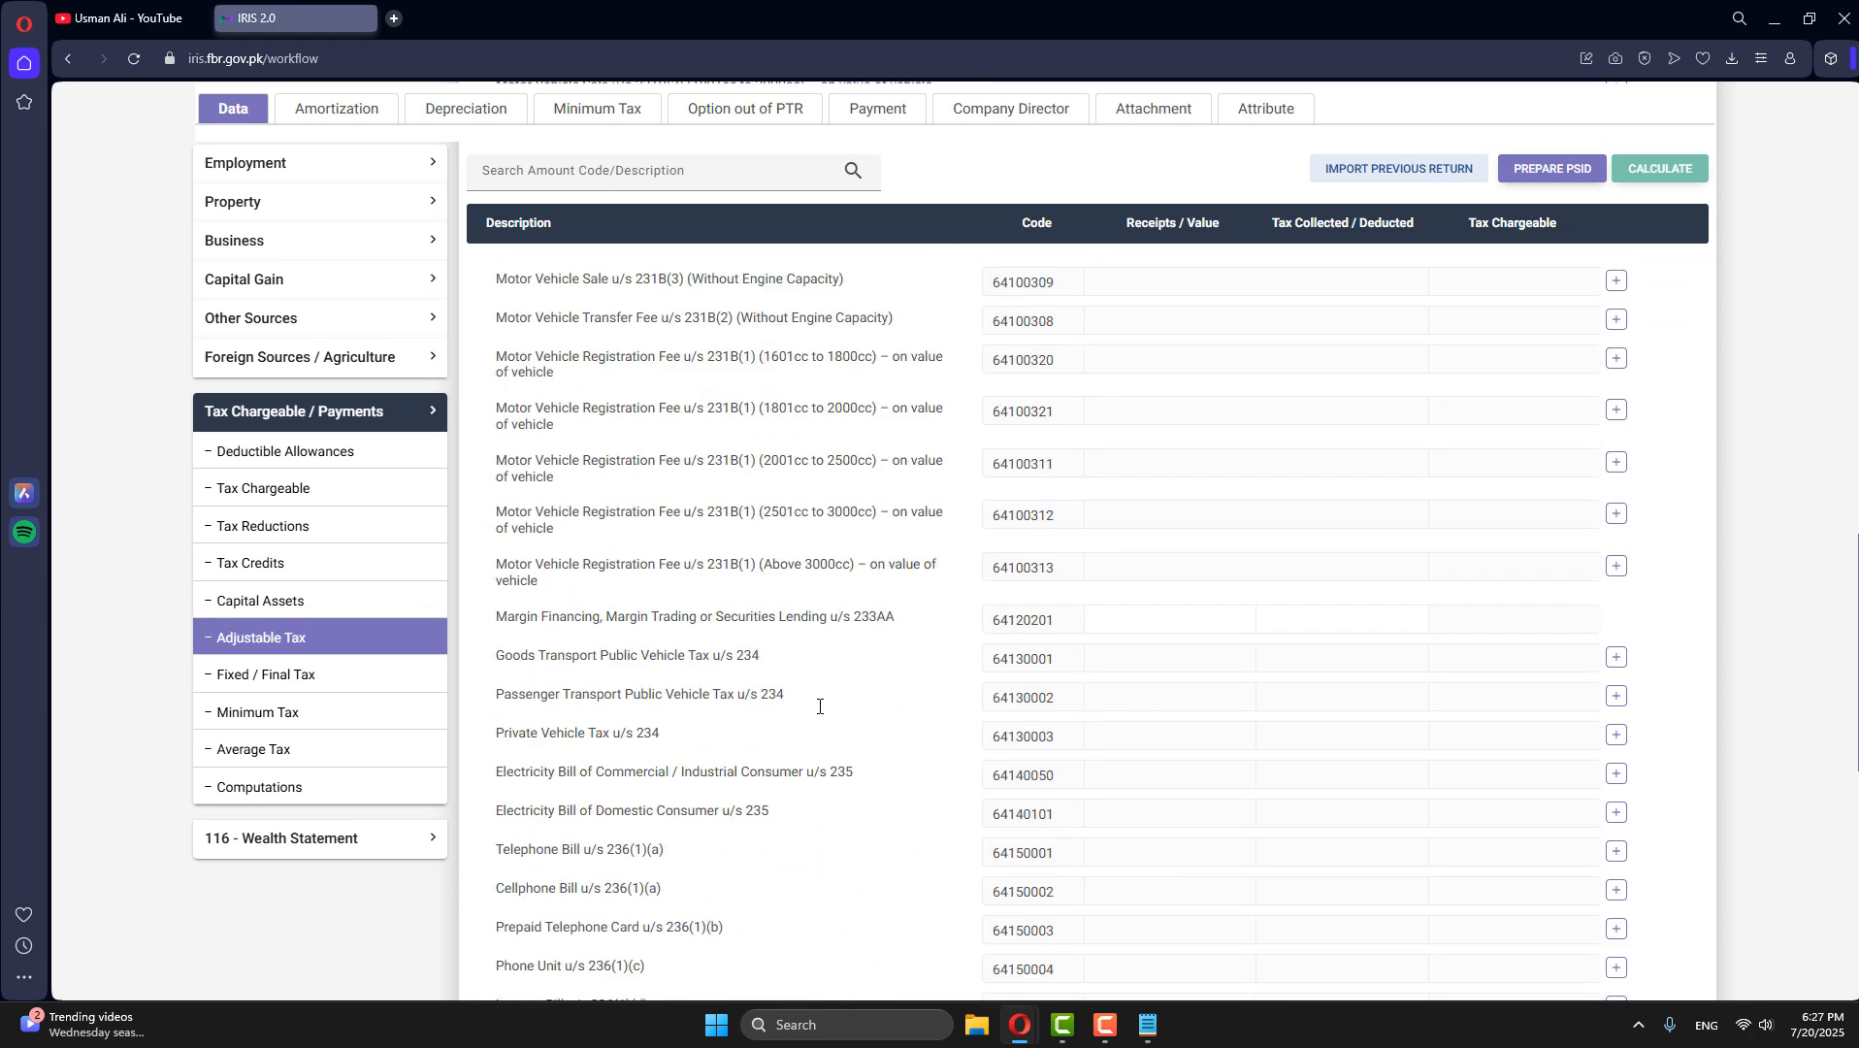
scroll(818, 709, "down", 1)
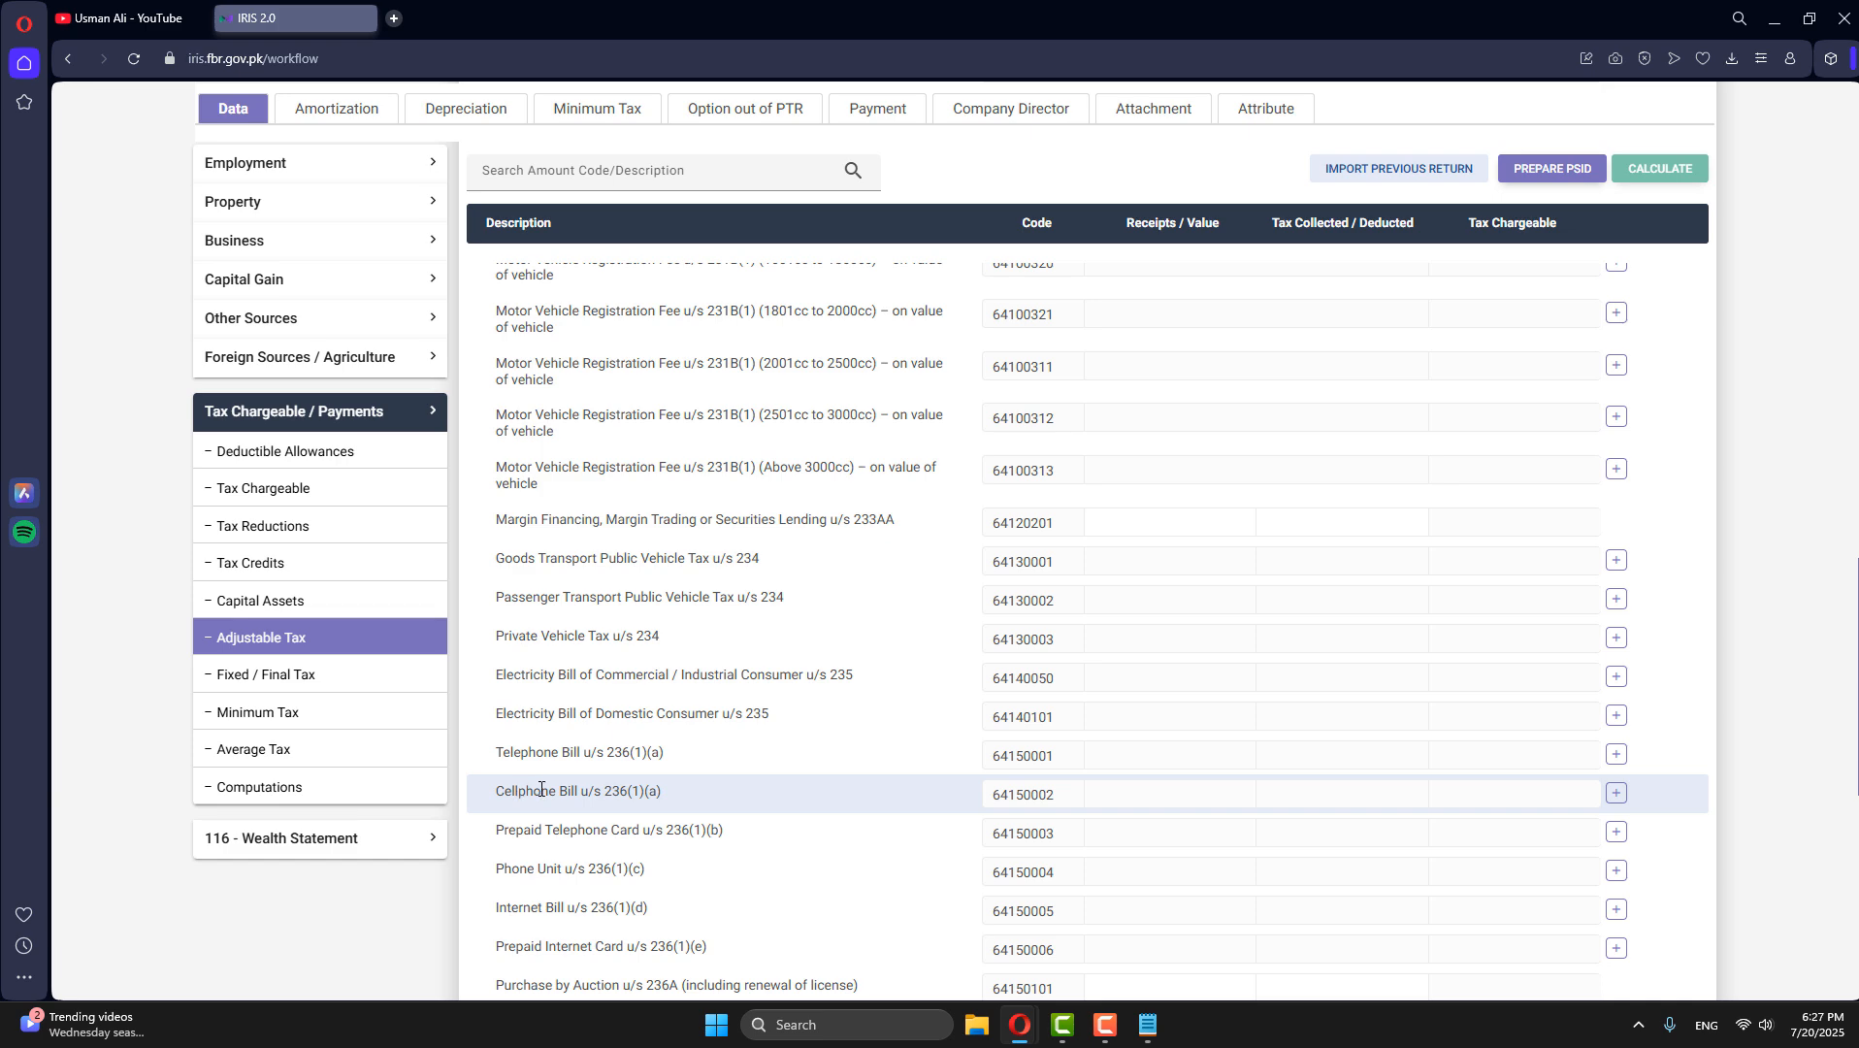
left_click(1616, 794)
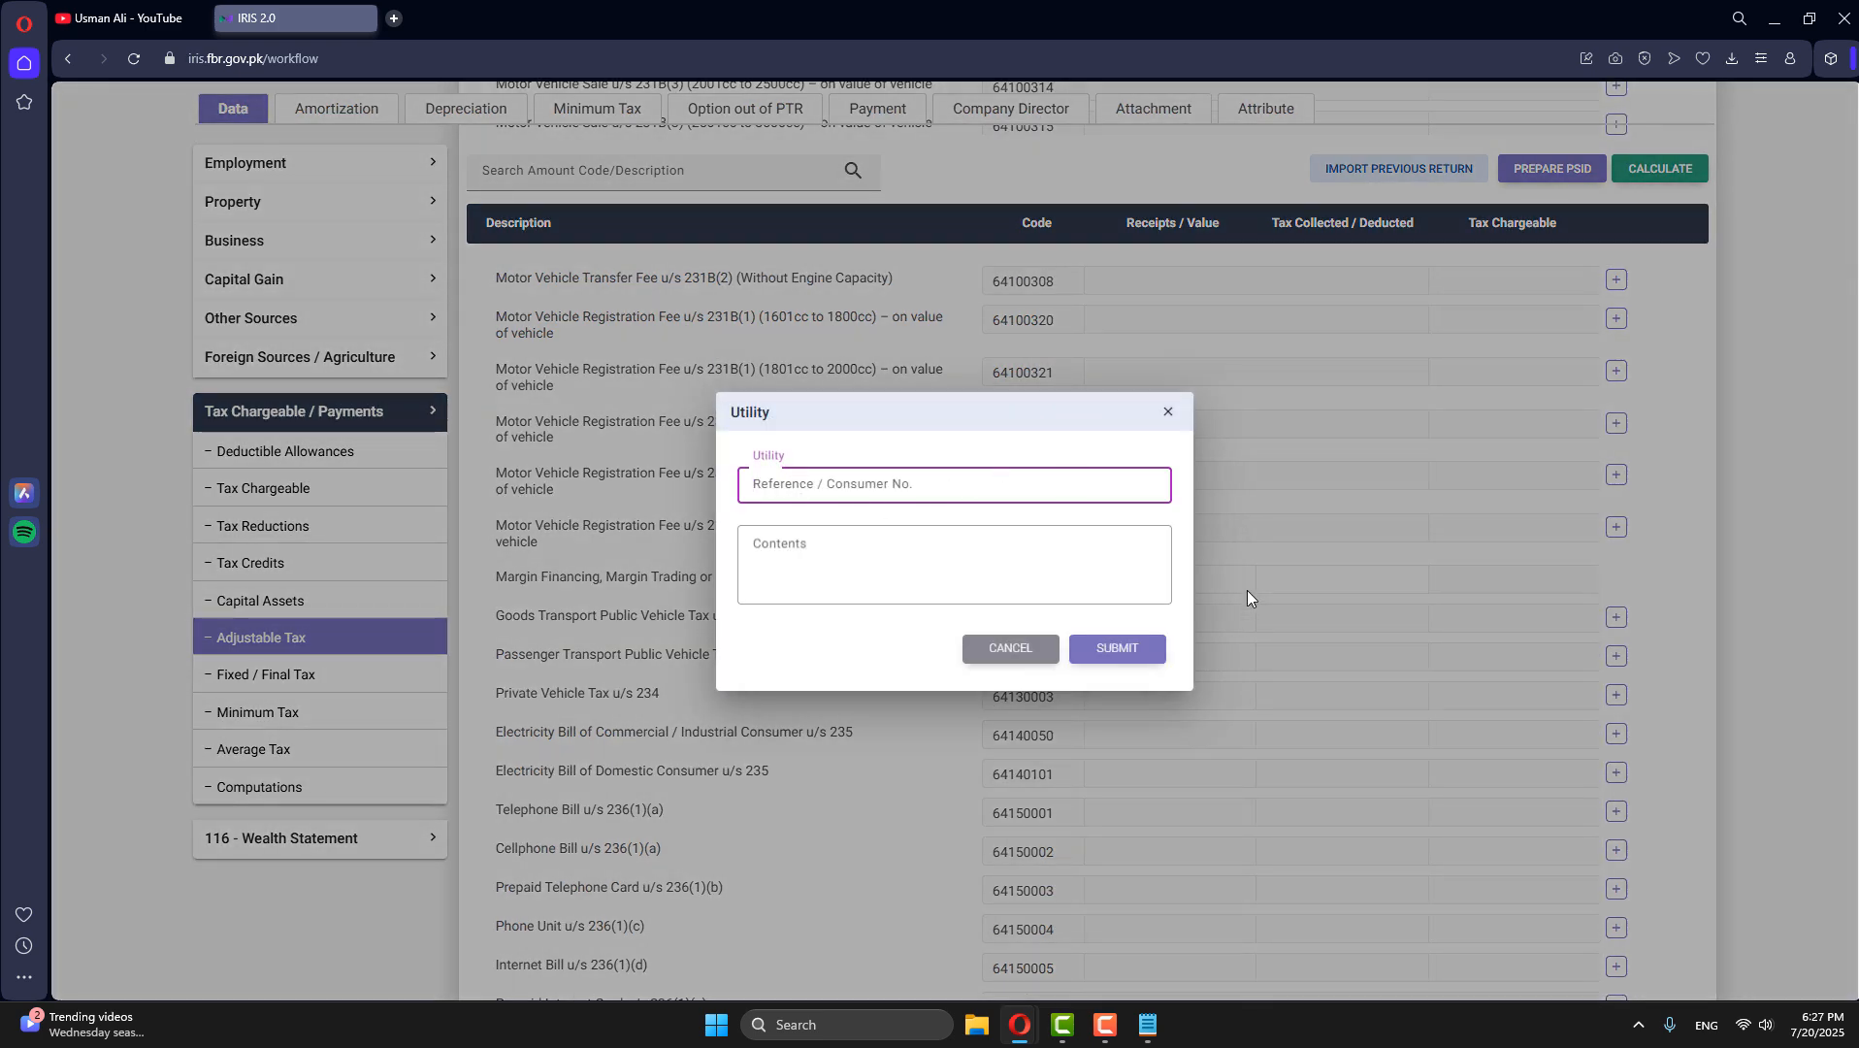
left_click(981, 576)
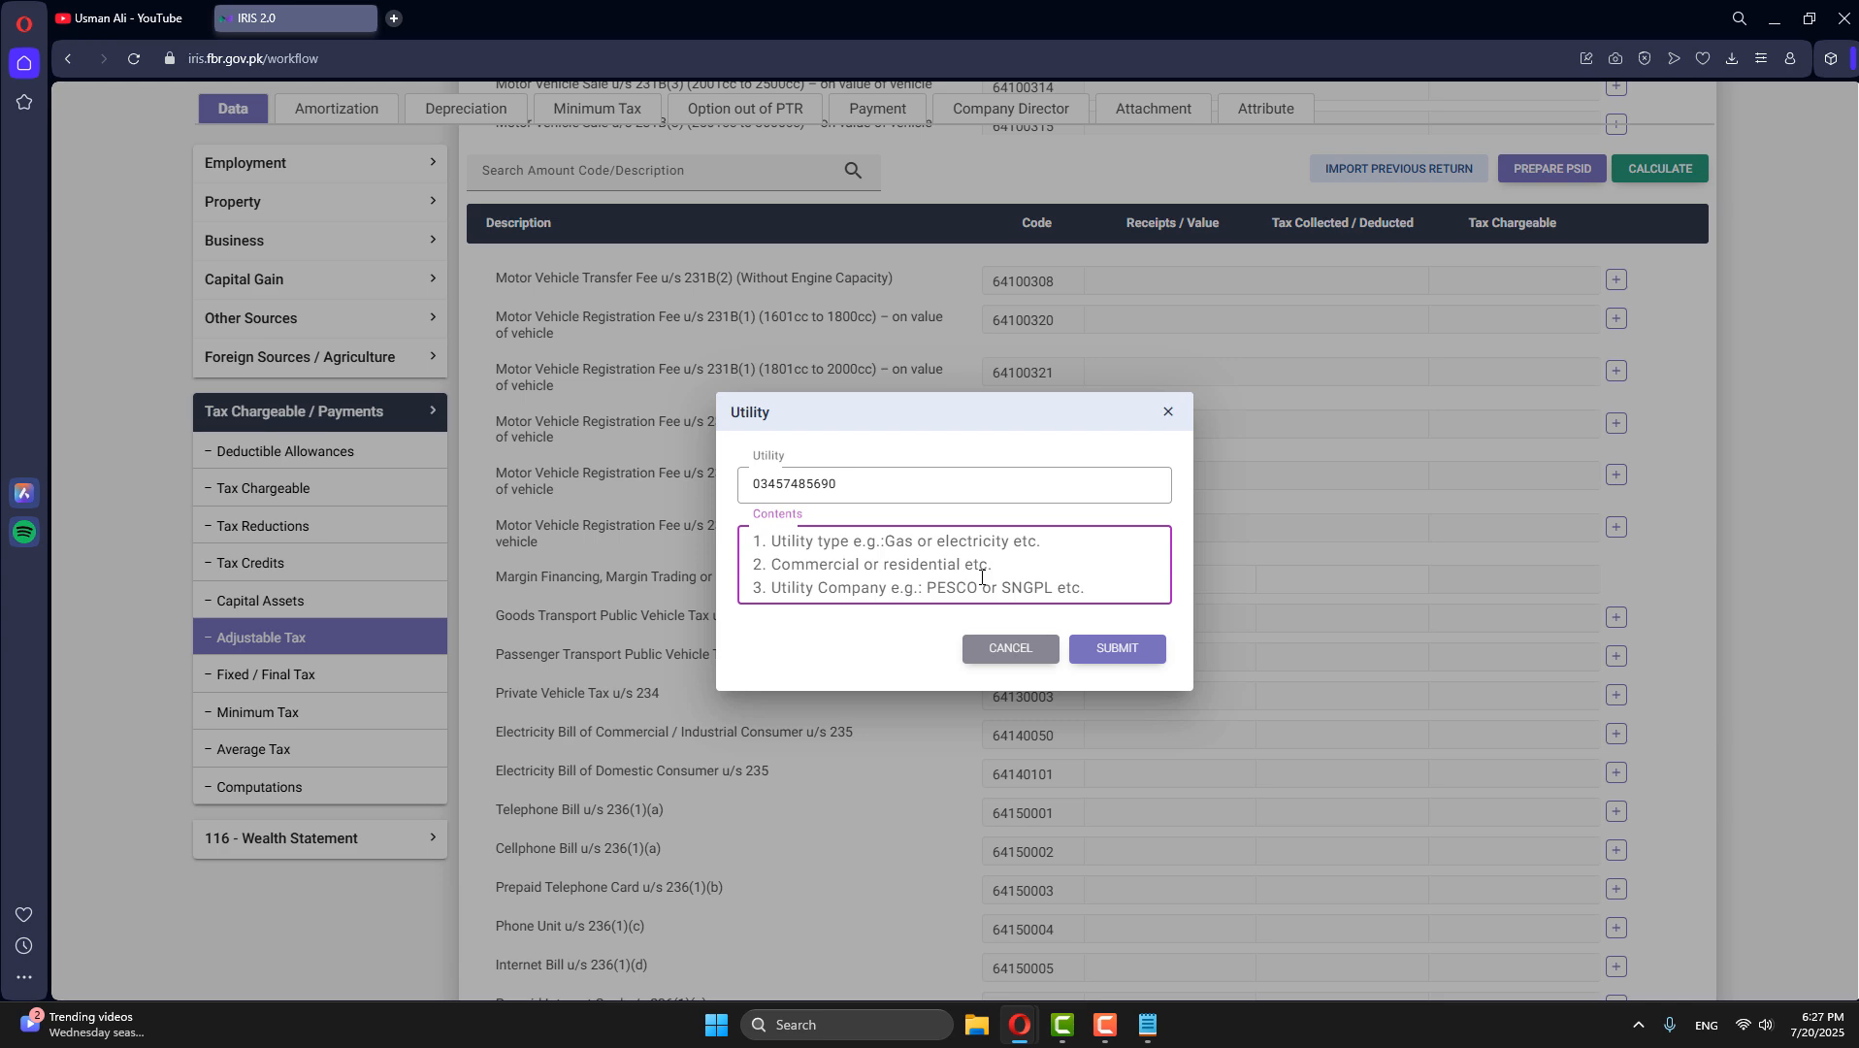
type("telenor")
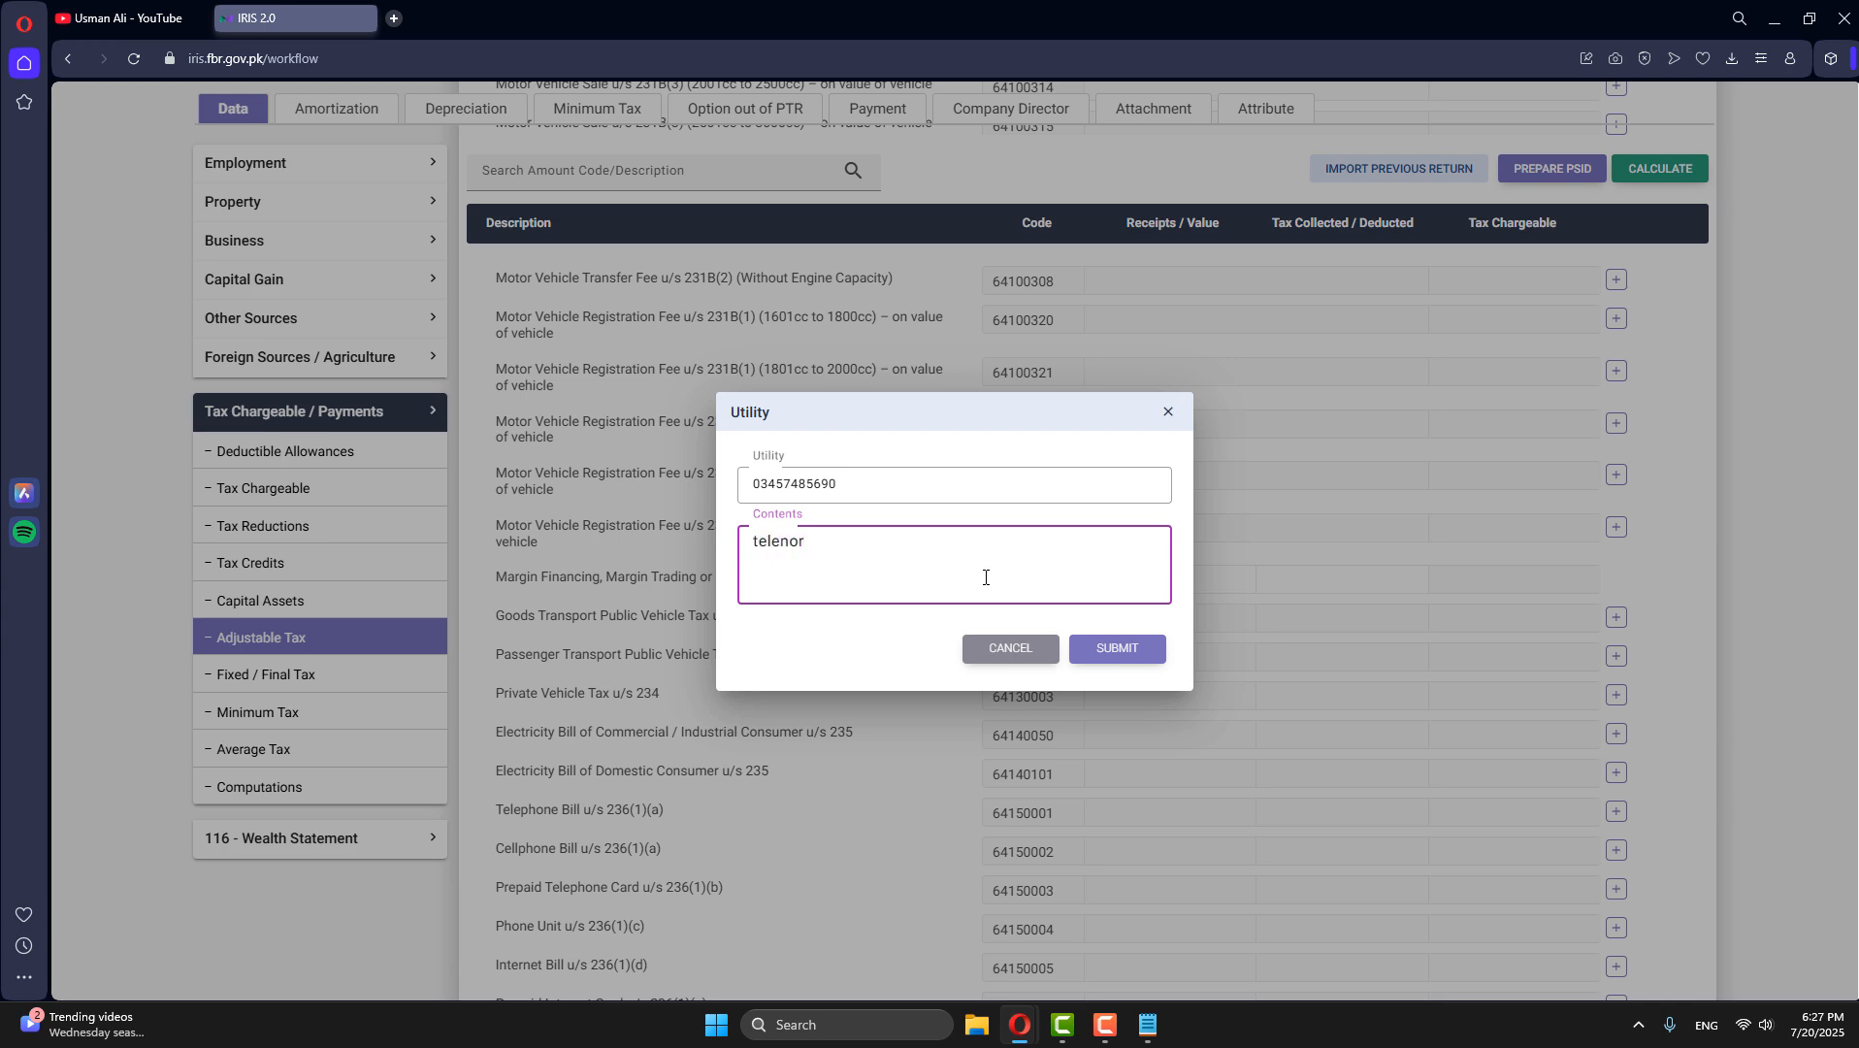
left_click(1155, 648)
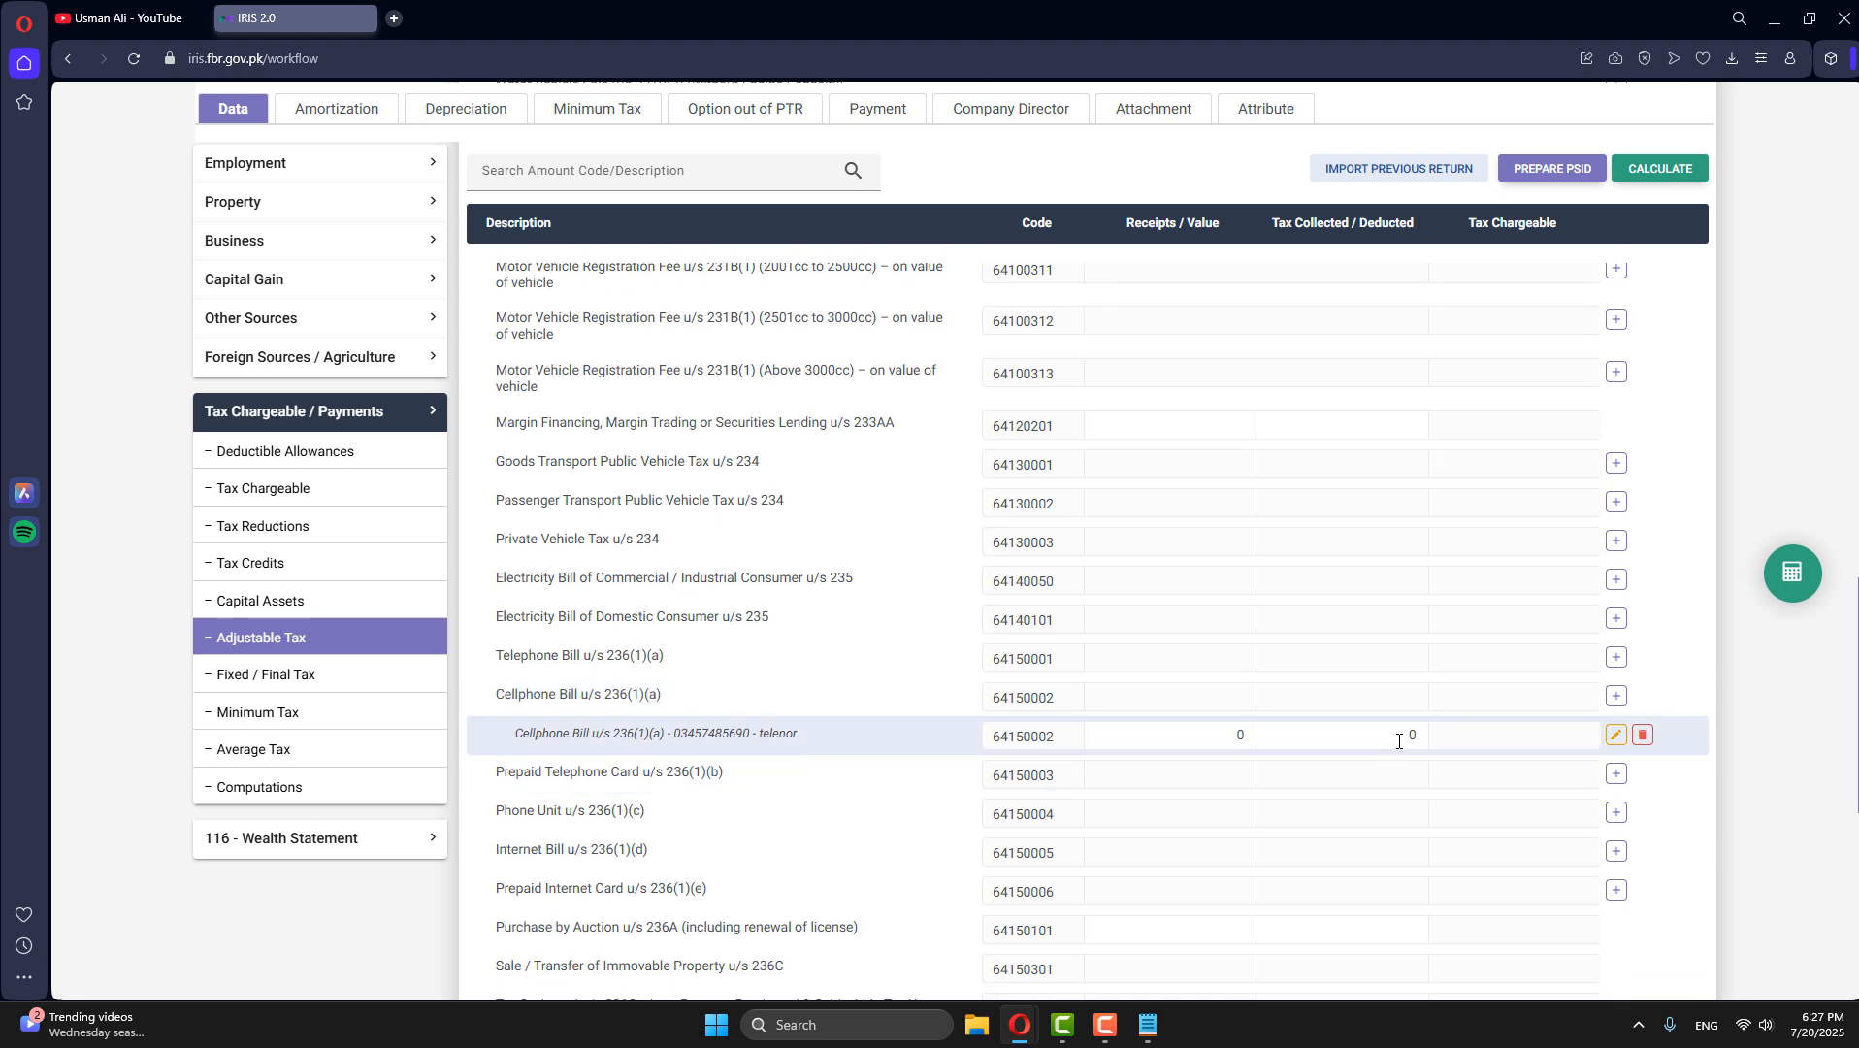
- Enter 1,500 as tax deducted for the telenor cellphone bill, recalculate, and check the refundable income tax in Computations
left_click(1398, 734)
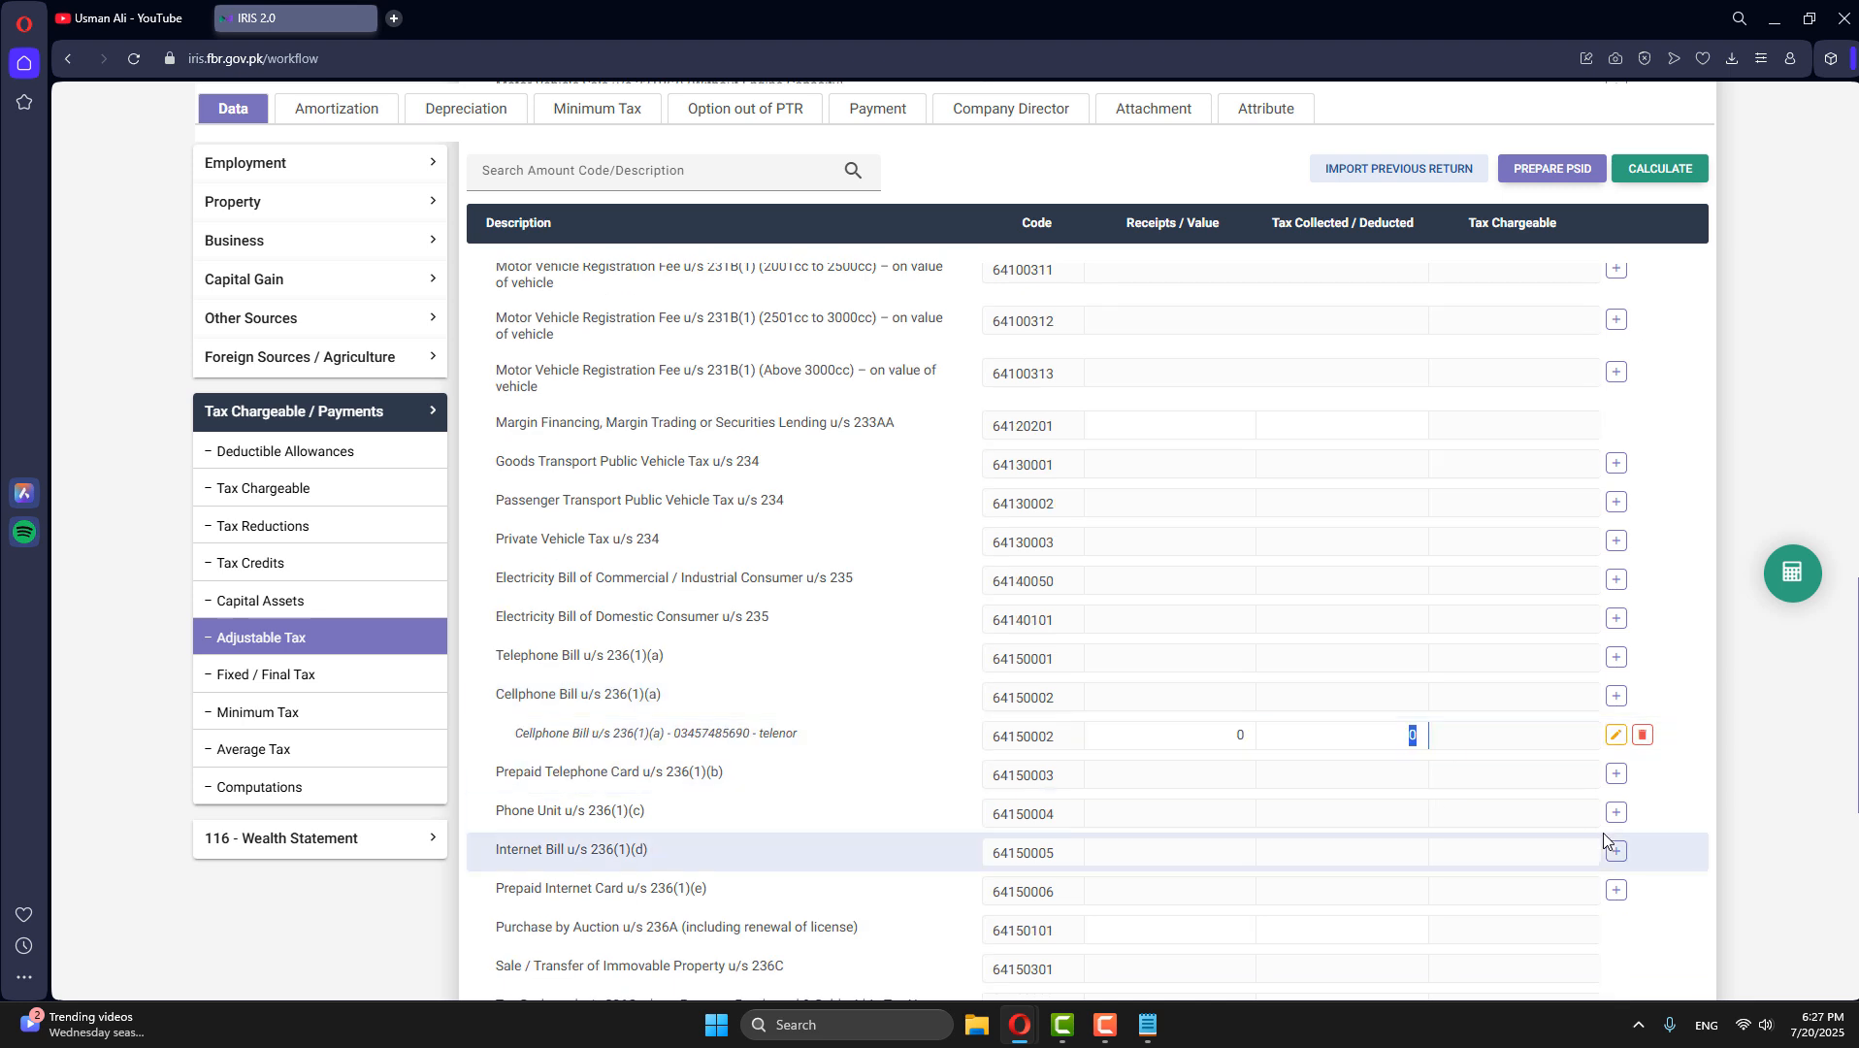
type("1500")
left_click(1791, 579)
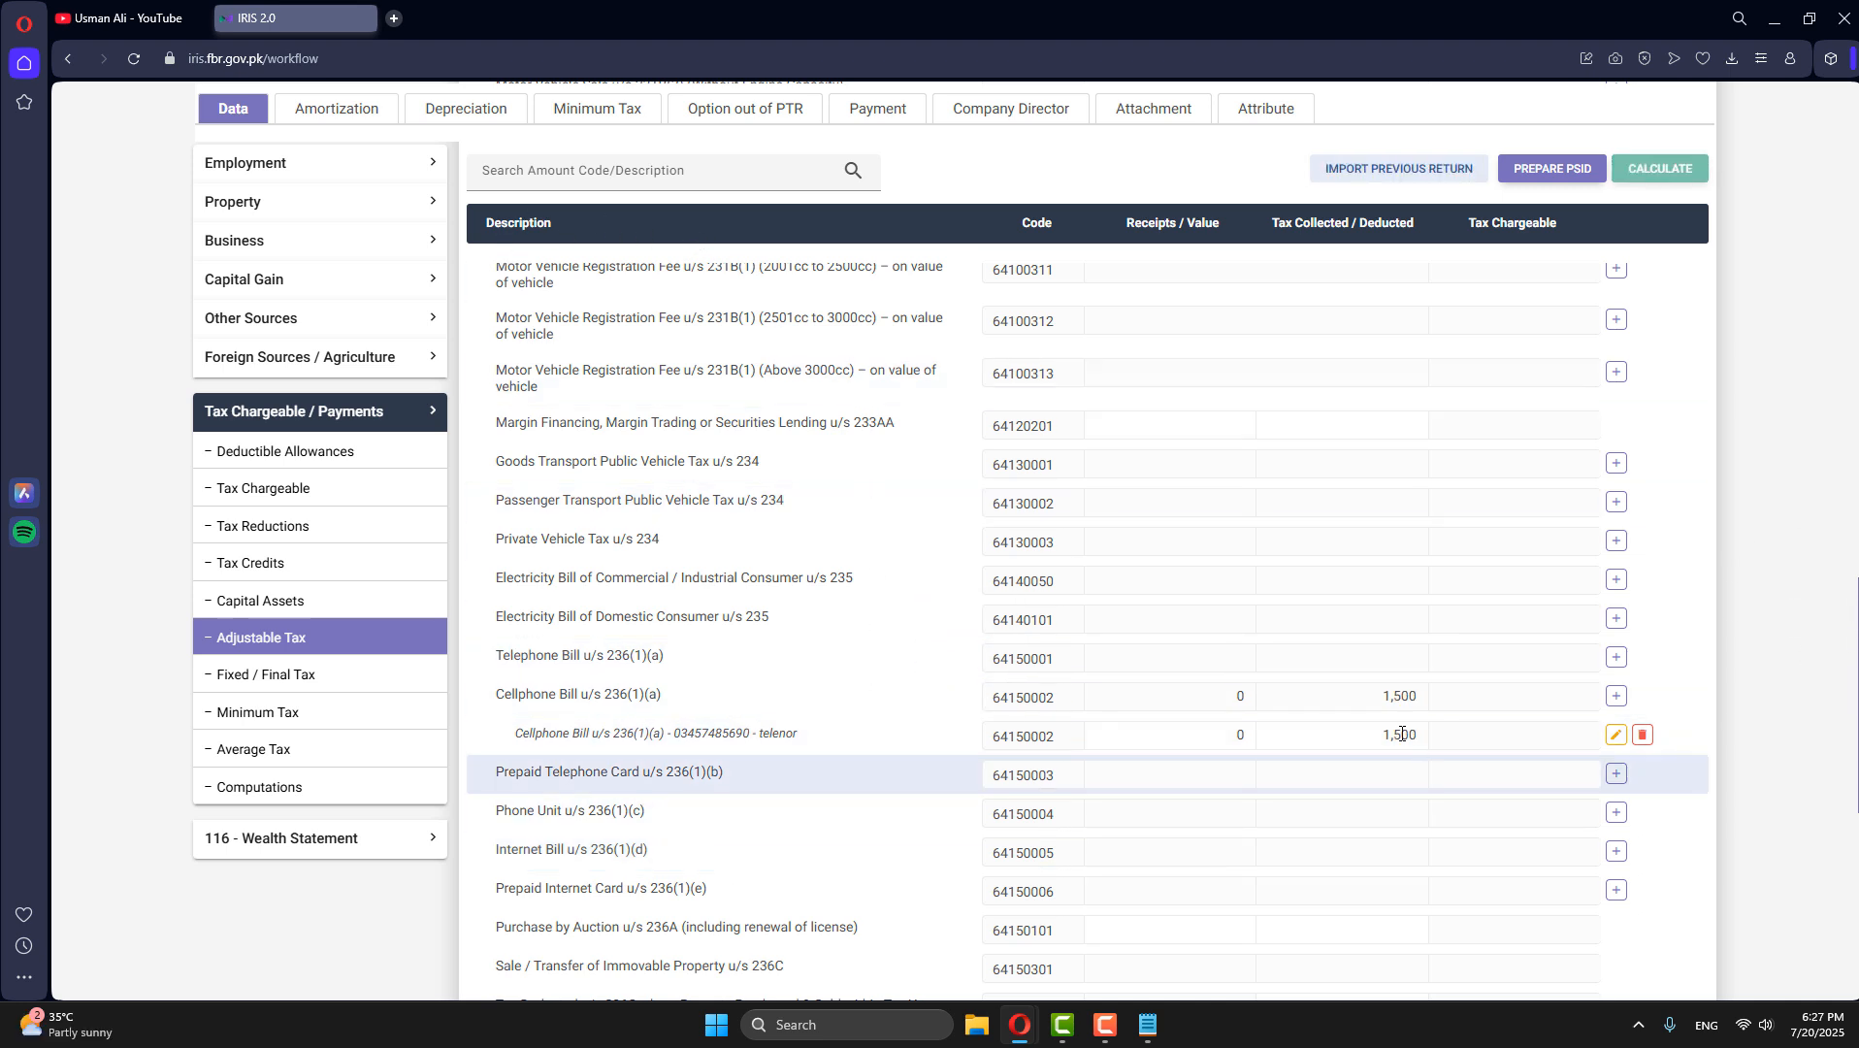
left_click(291, 789)
scroll(1258, 823, "down", 15)
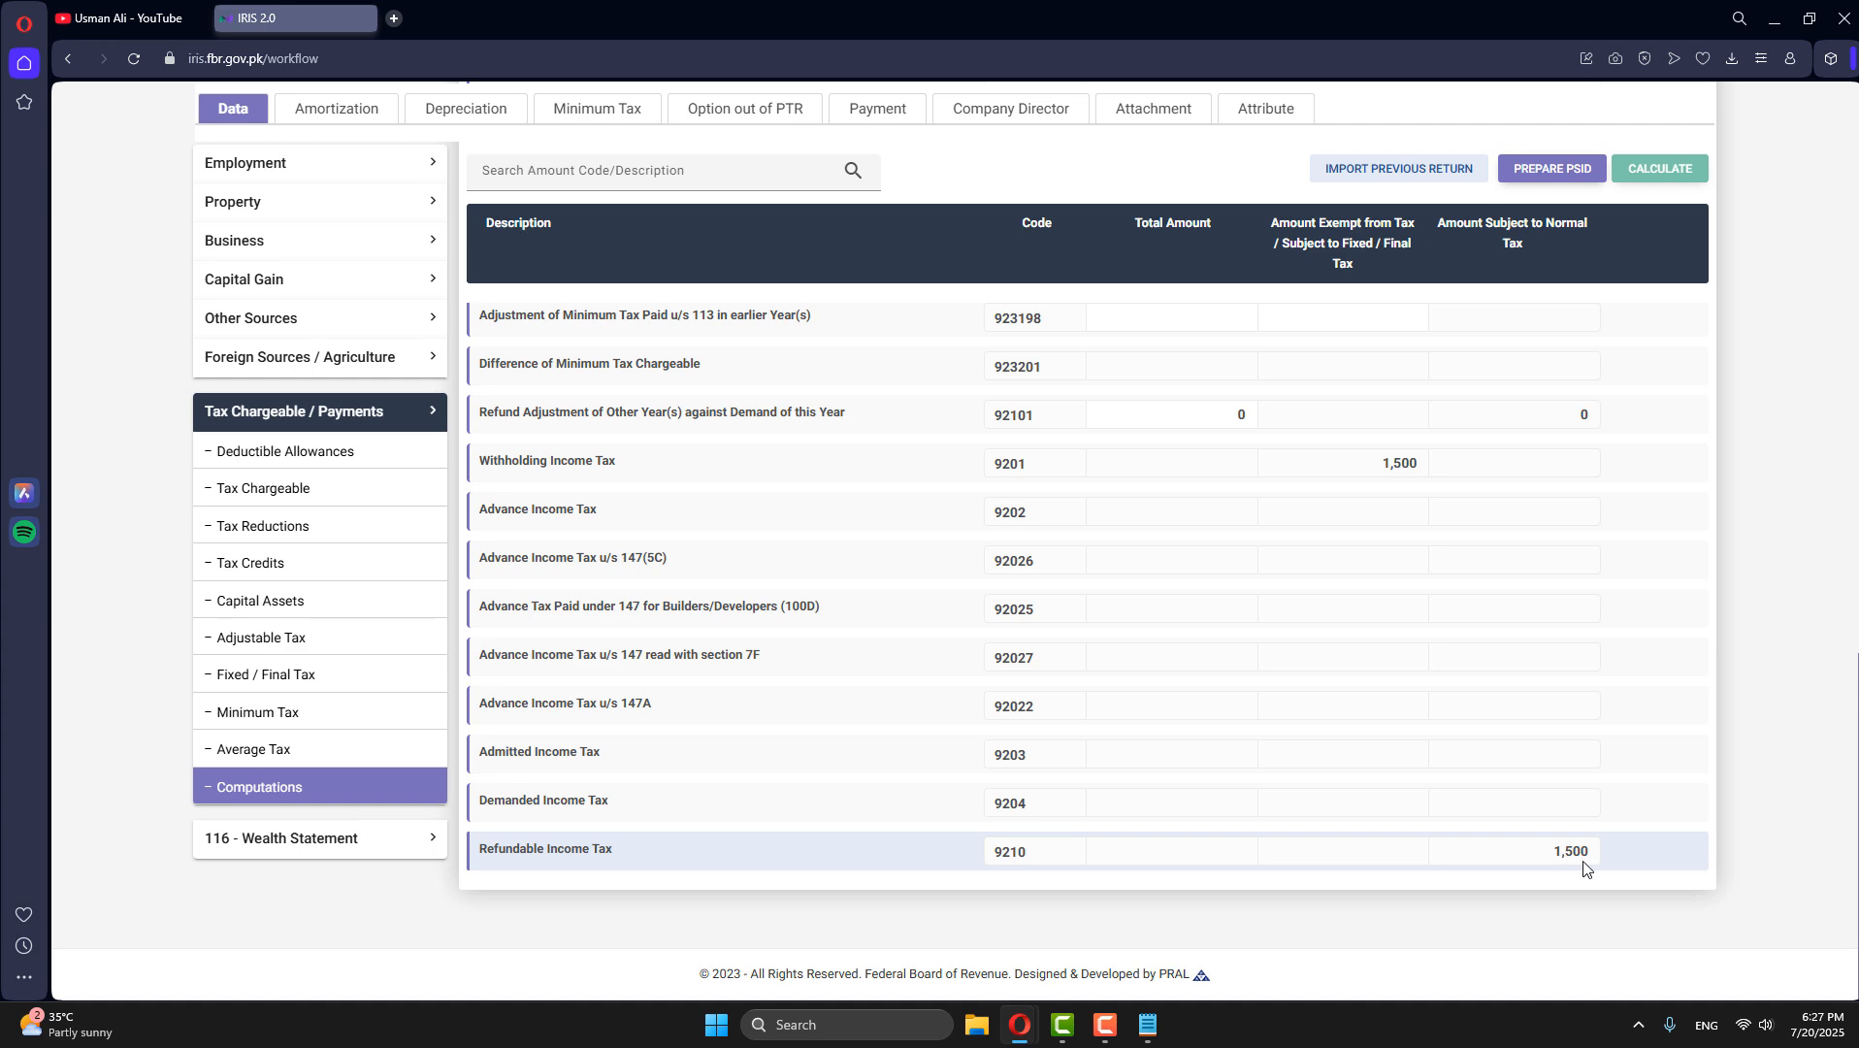
- In the wealth statement's Reconciliation of Net Assets, enter 900,000 as income attributable to receipts subject to final / fixed tax and recalculate
left_click(339, 416)
scroll(961, 573, "up", 7)
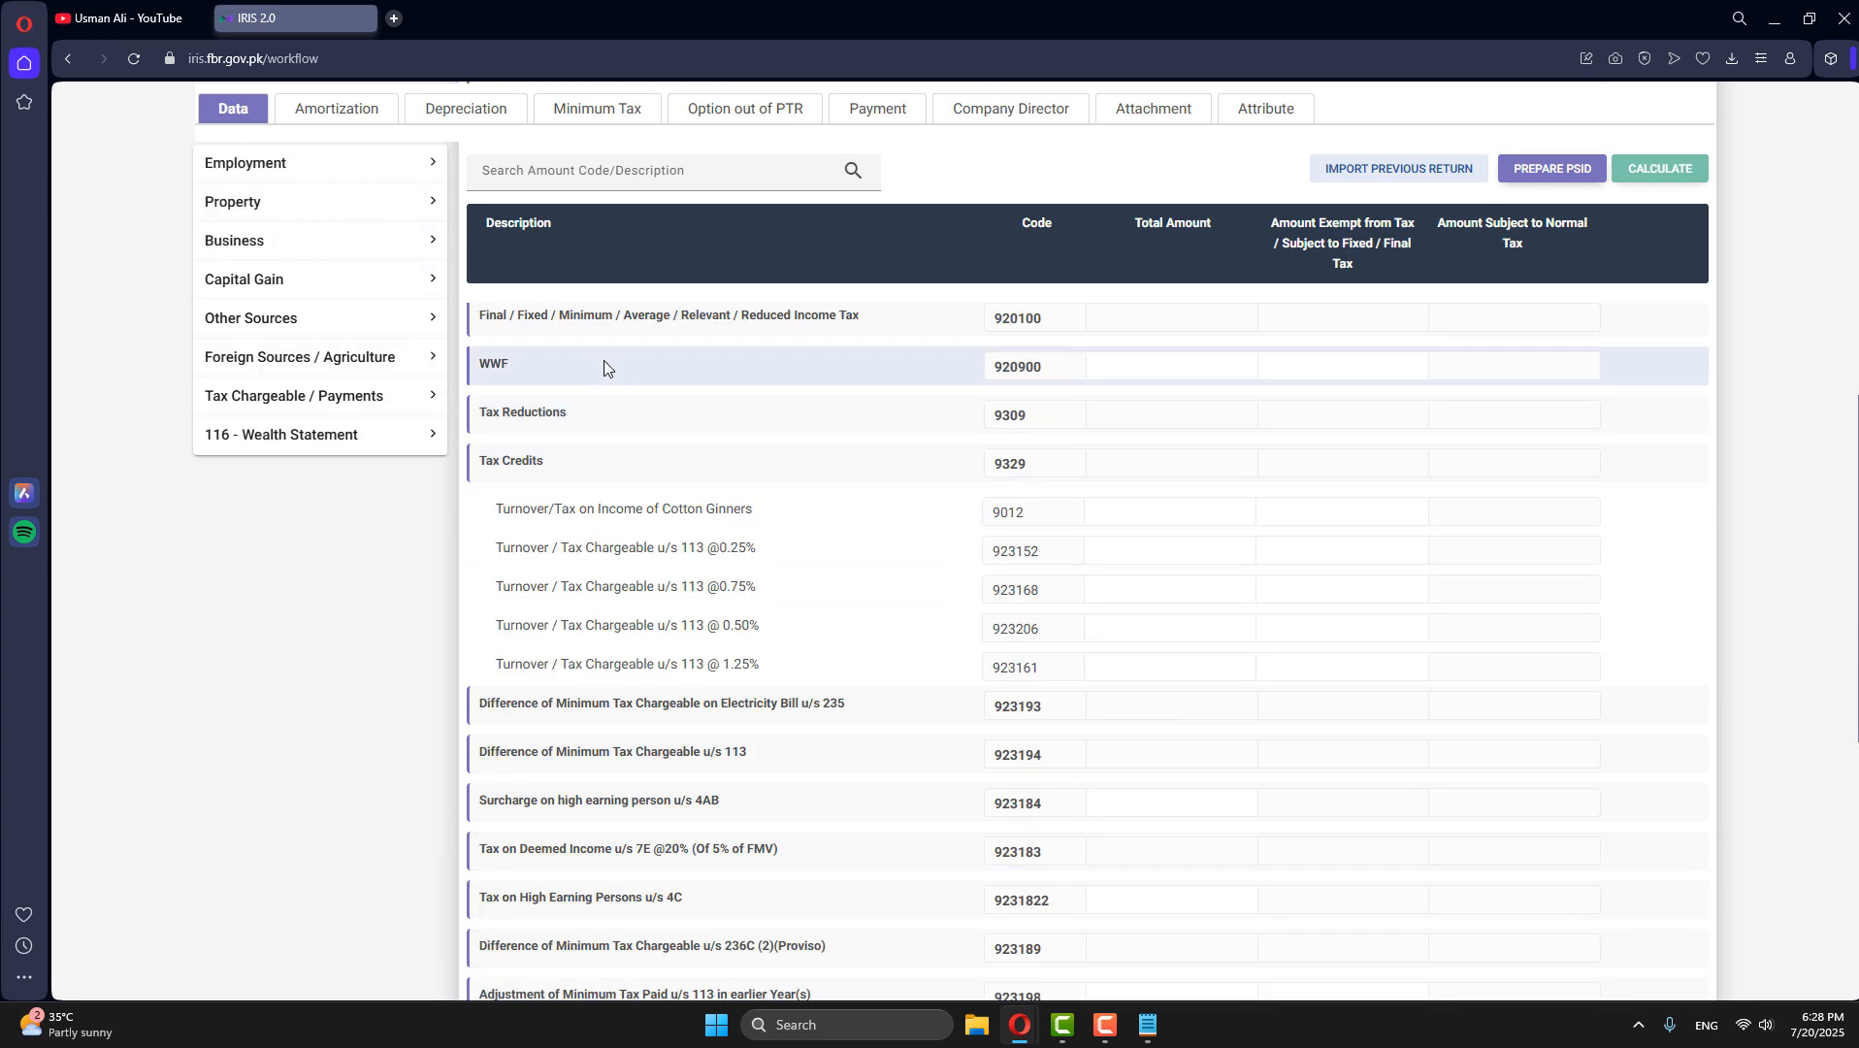
left_click(325, 433)
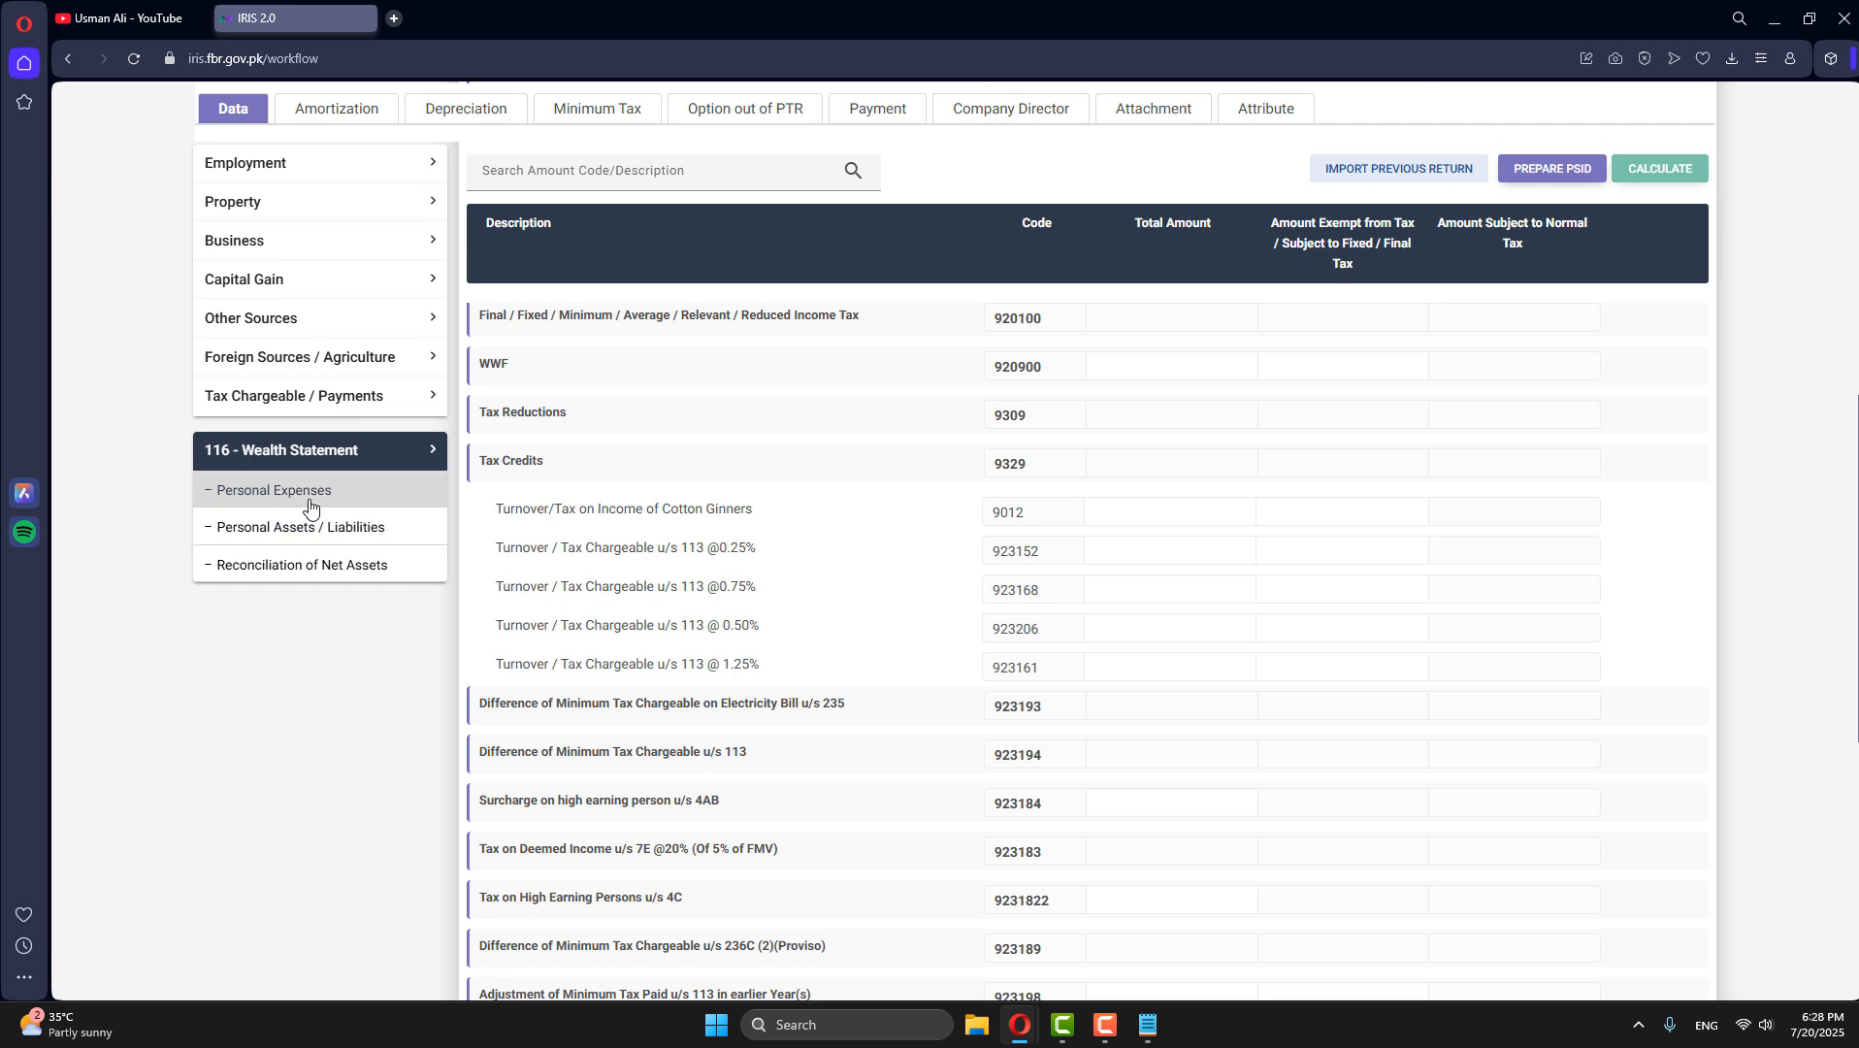
left_click(320, 568)
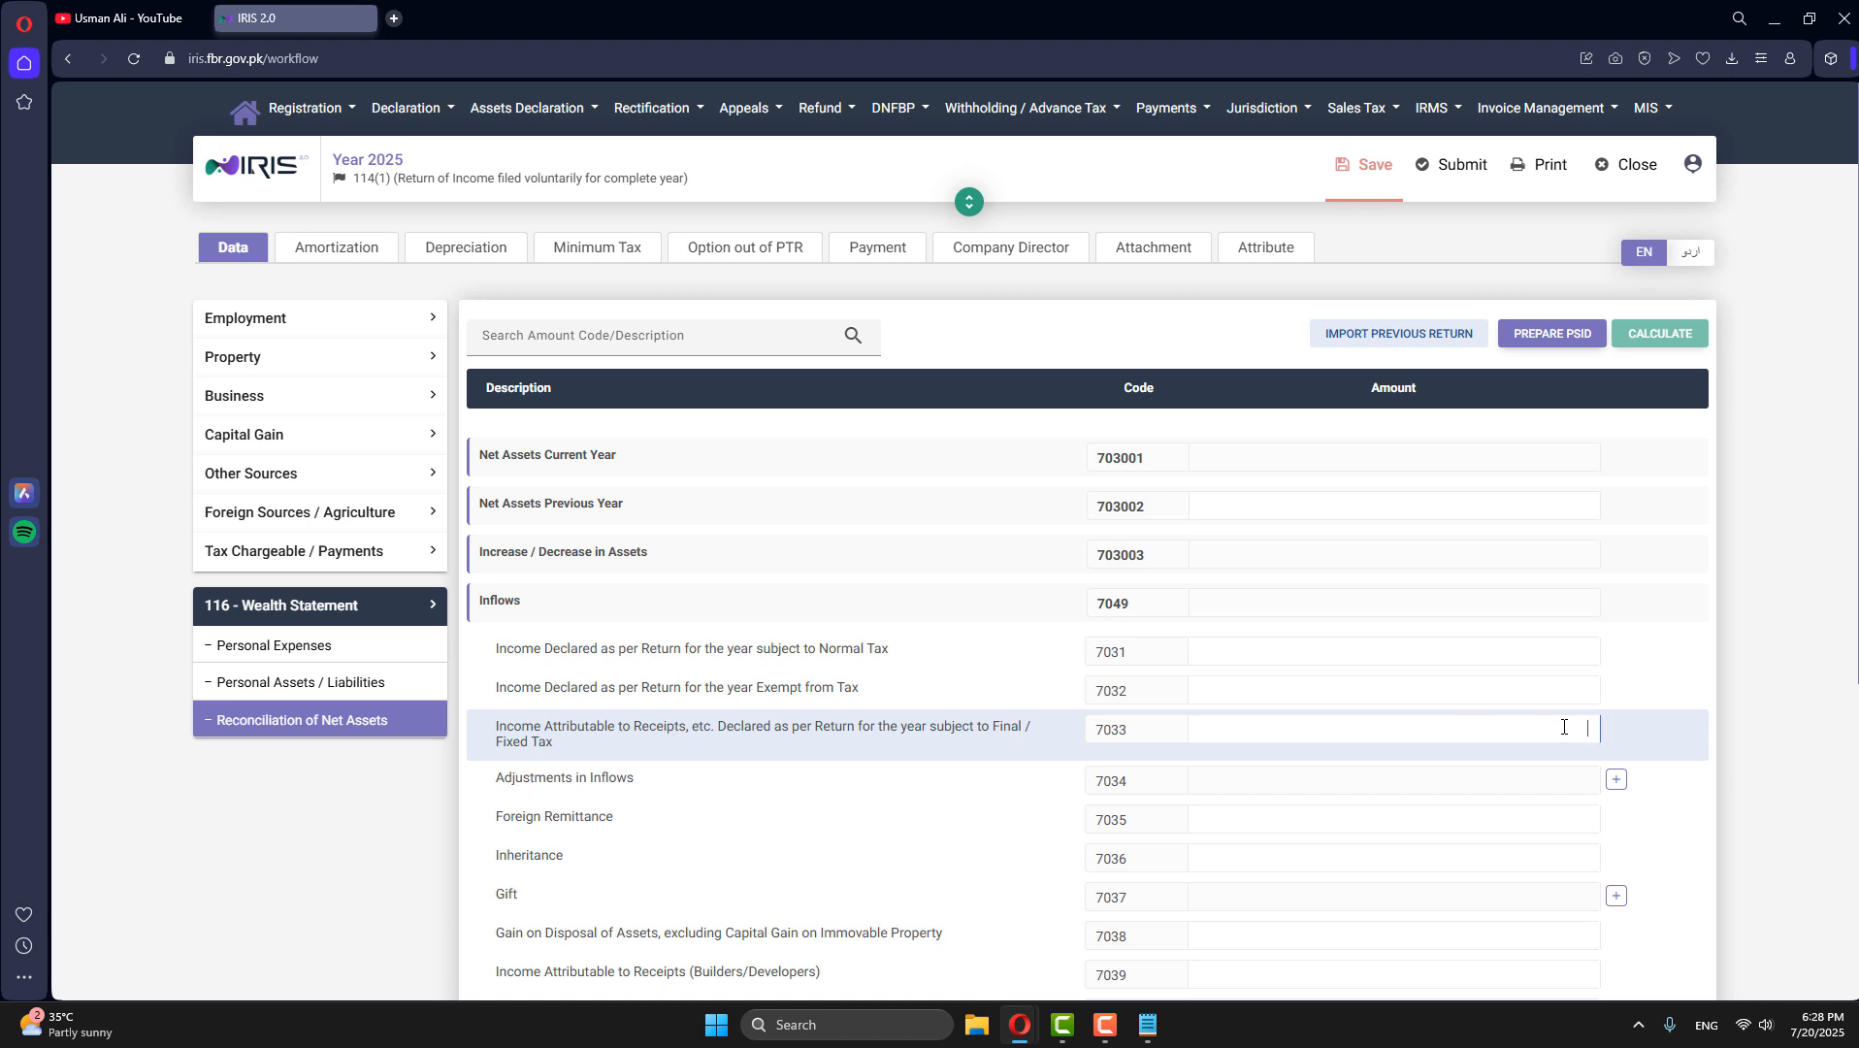
type("9")
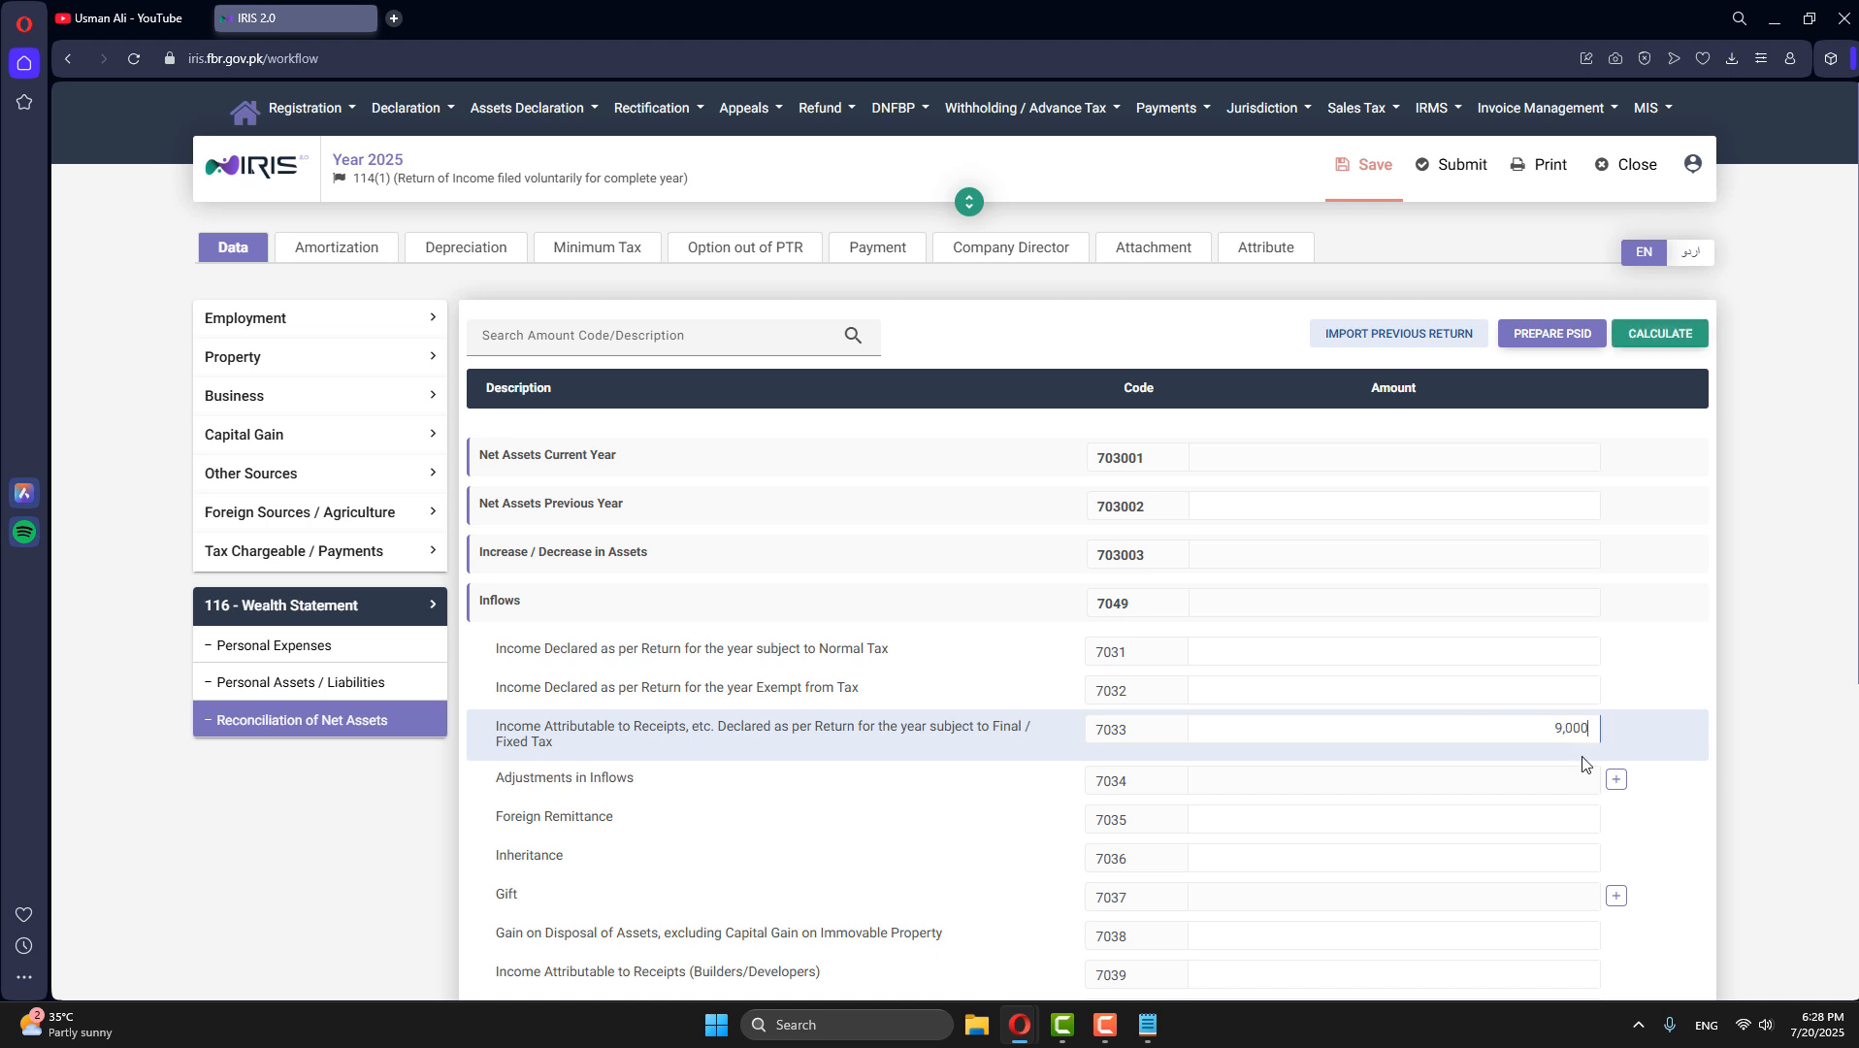
type("00,000")
left_click(1659, 333)
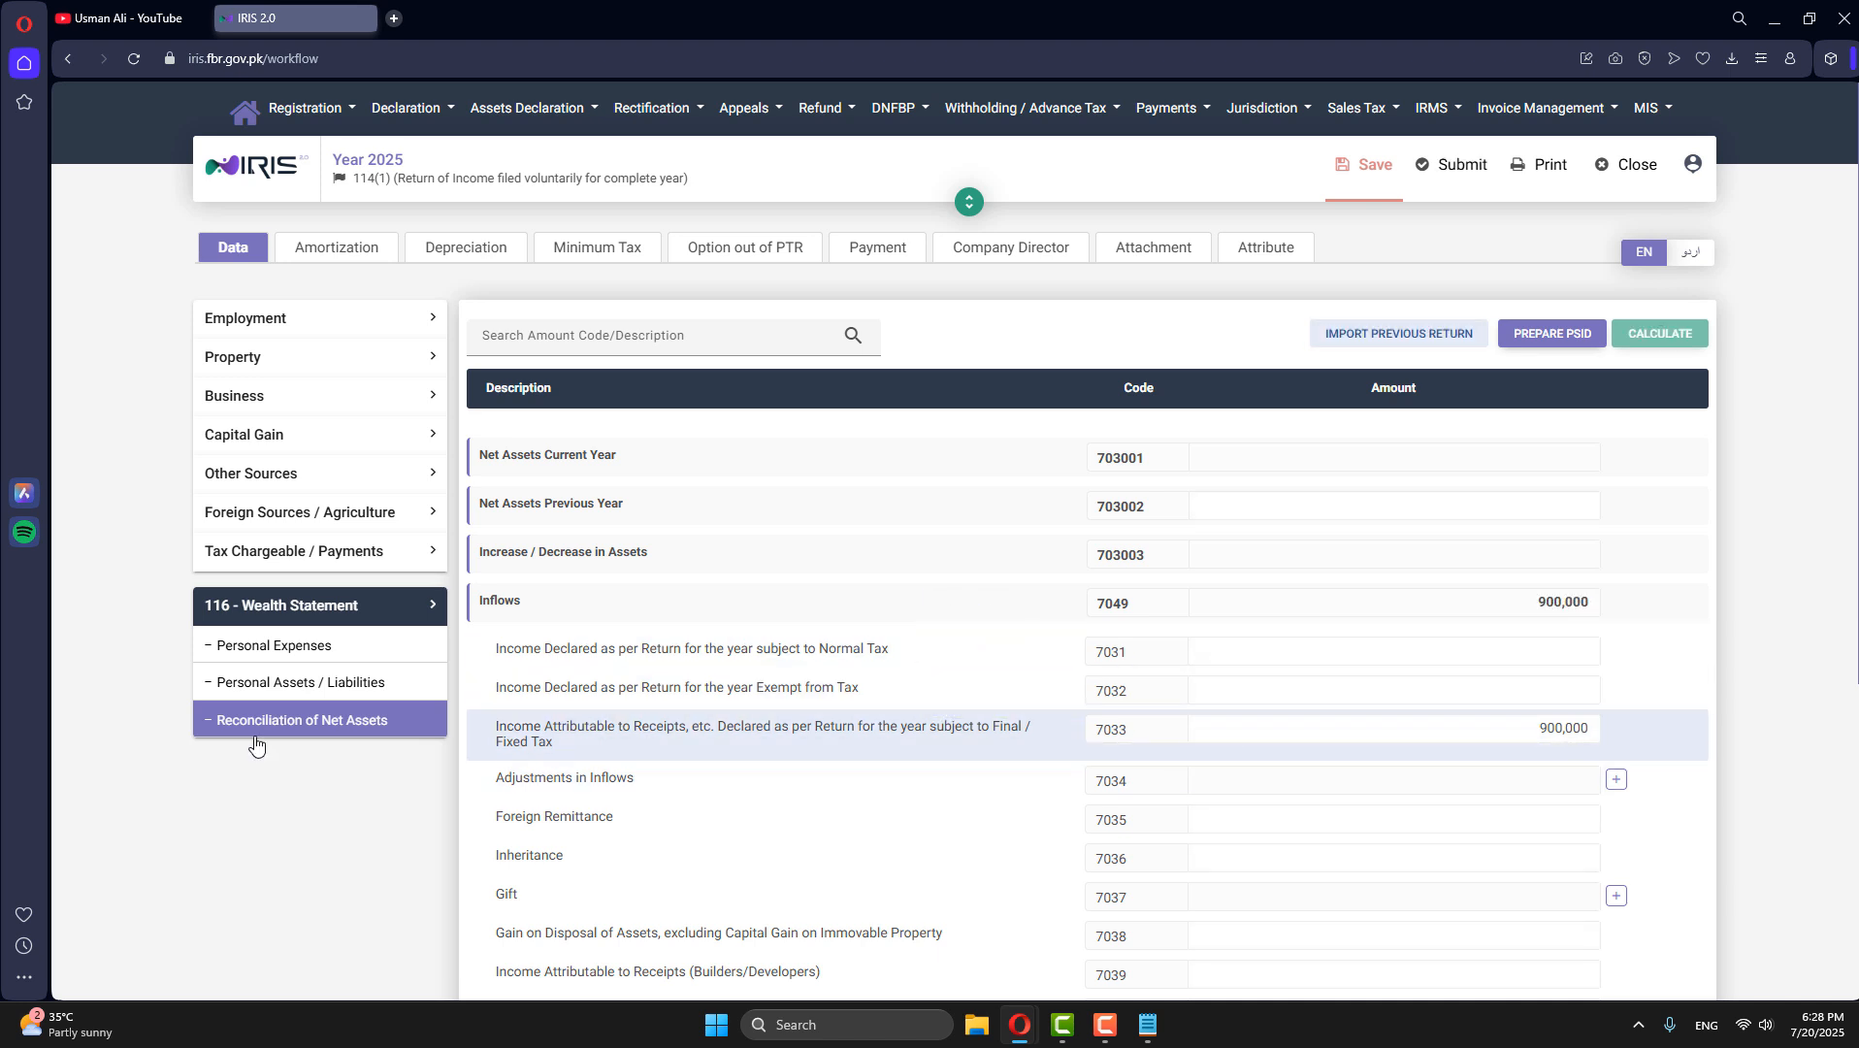
- Enter 350,000 for Other Personal / Household Expenses in the Personal Expenses section and recalculate
left_click(282, 646)
scroll(1144, 796, "down", 2)
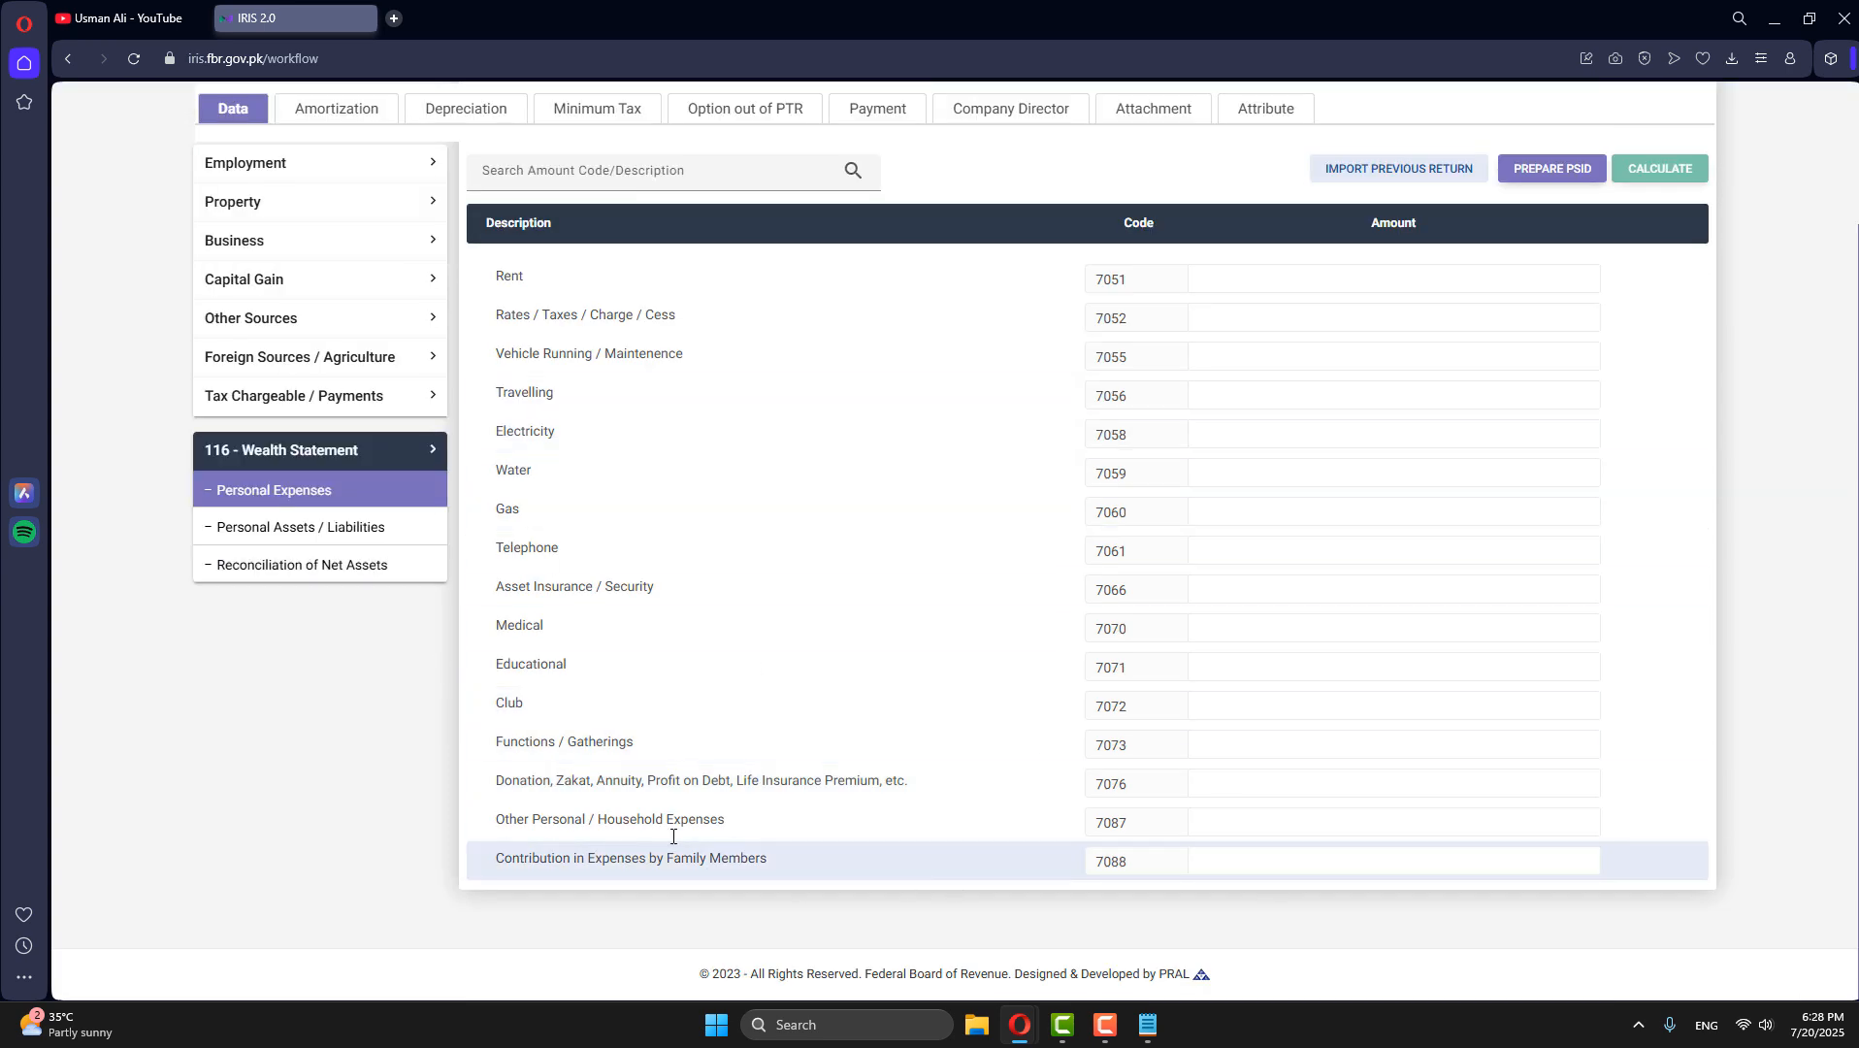
scroll(1353, 860, "up", 2)
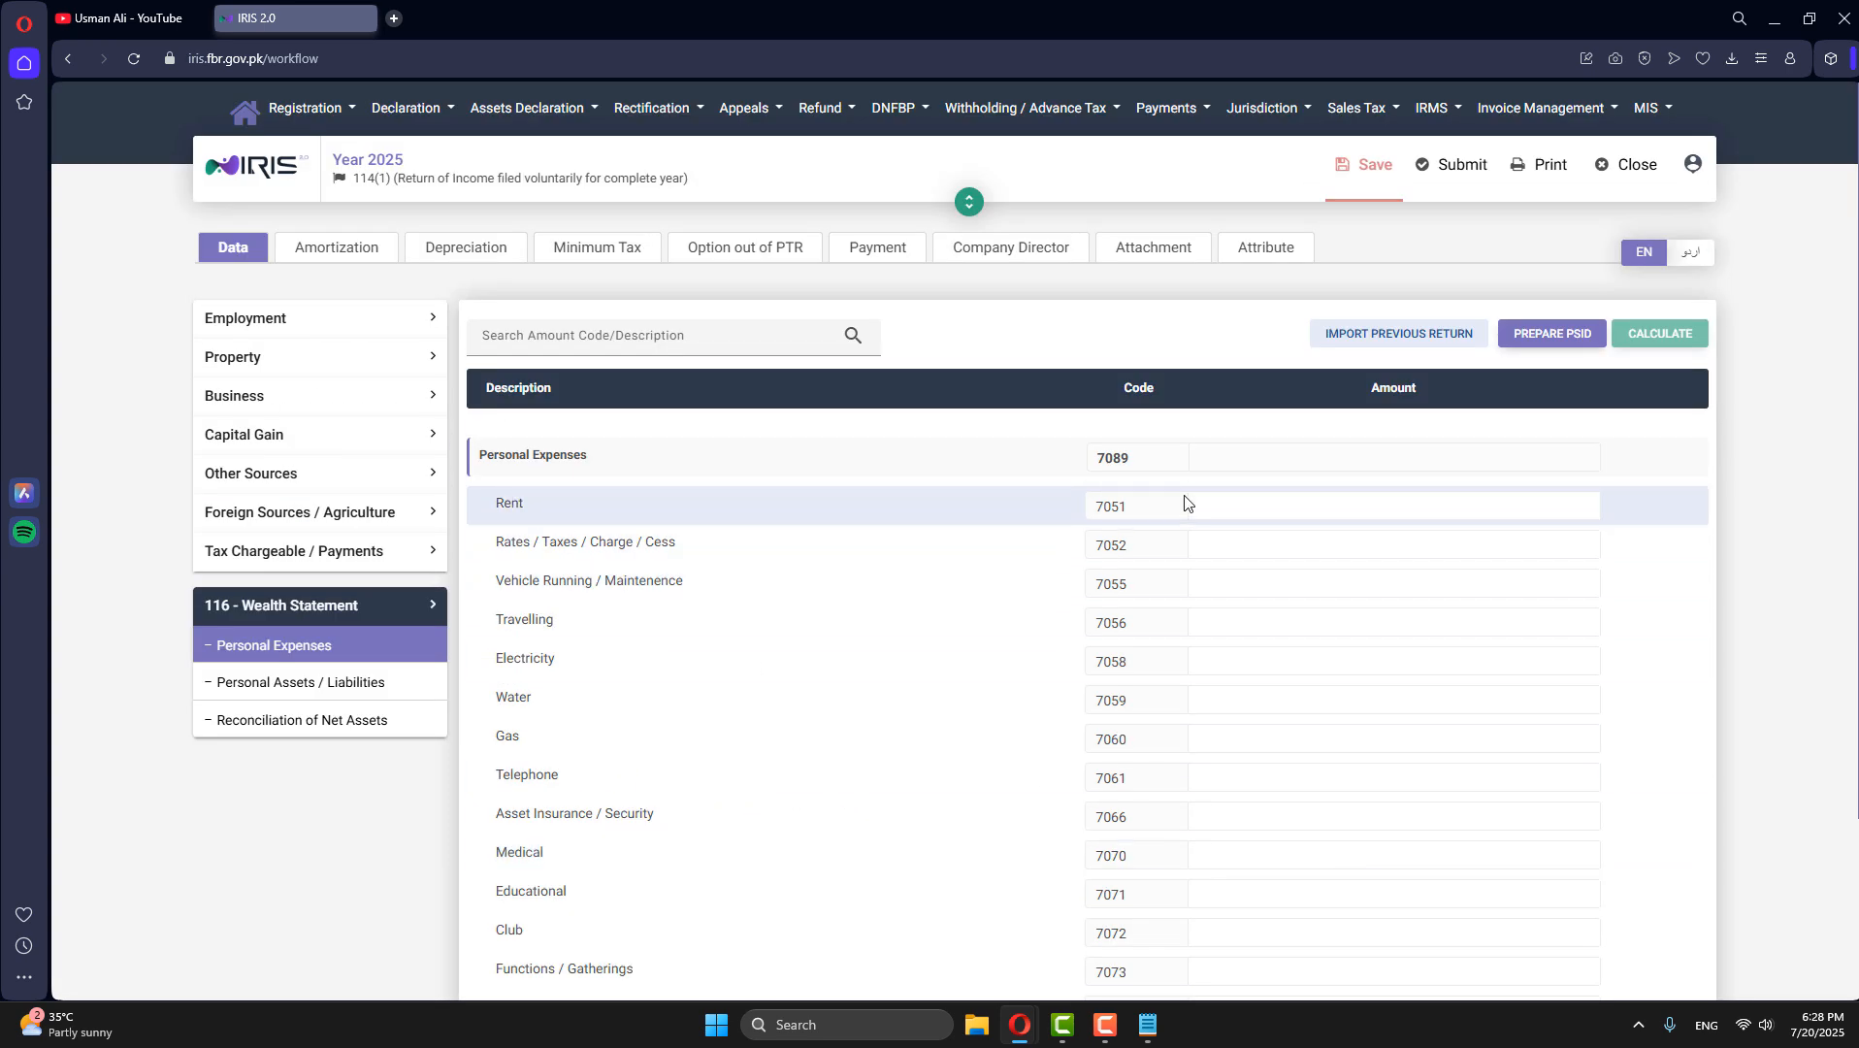
left_click(1318, 509)
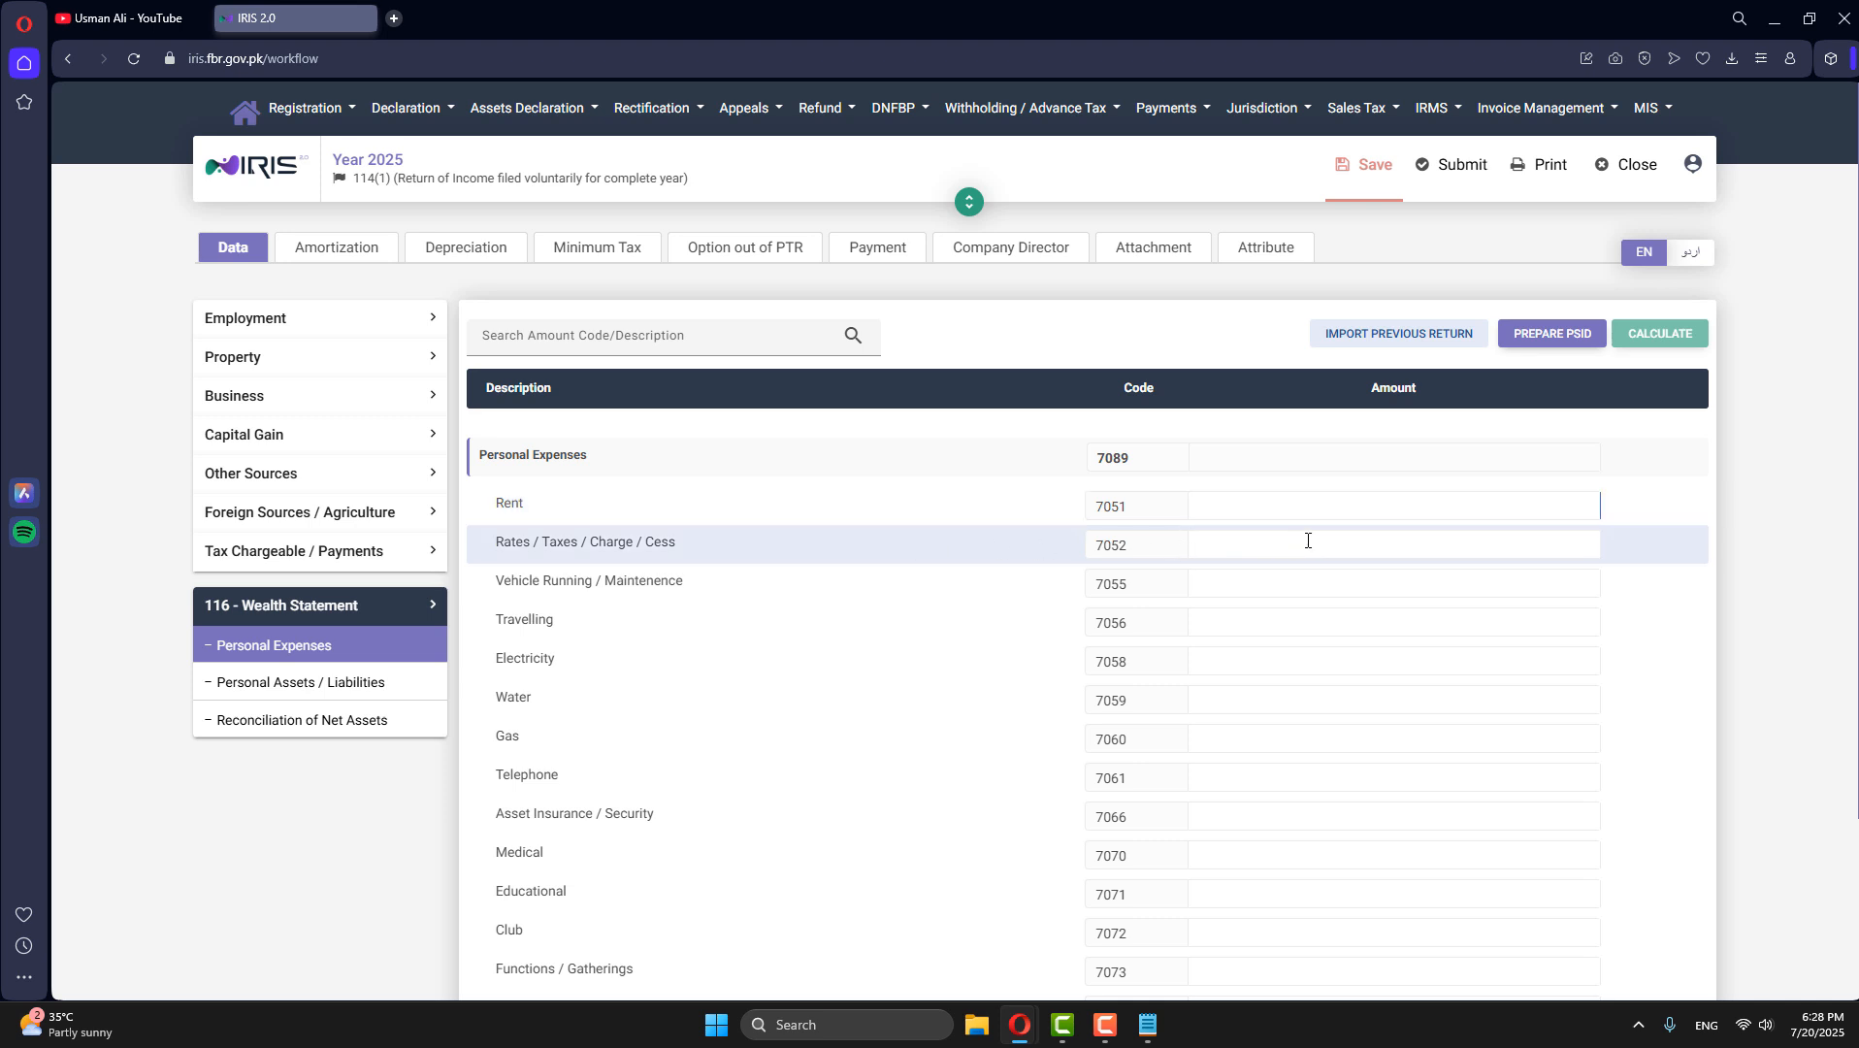
left_click(1308, 540)
left_click(1295, 658)
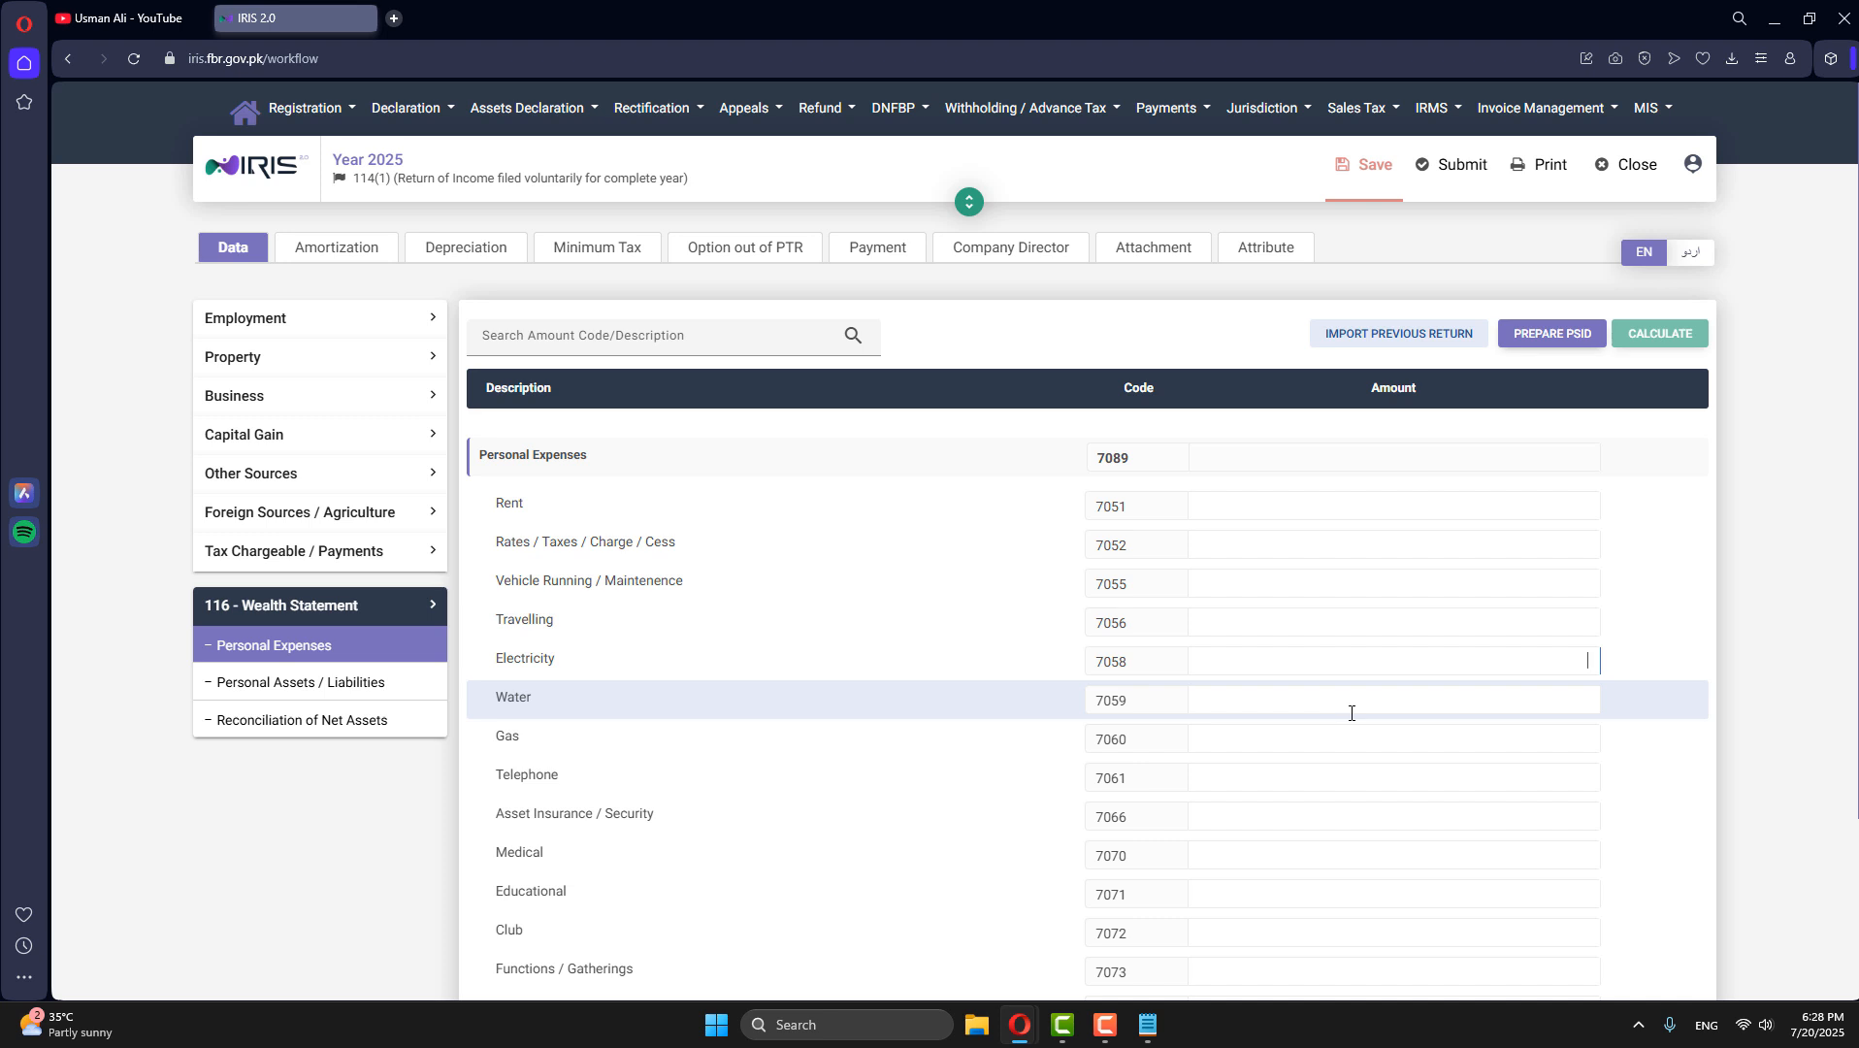
scroll(1378, 718, "down", 2)
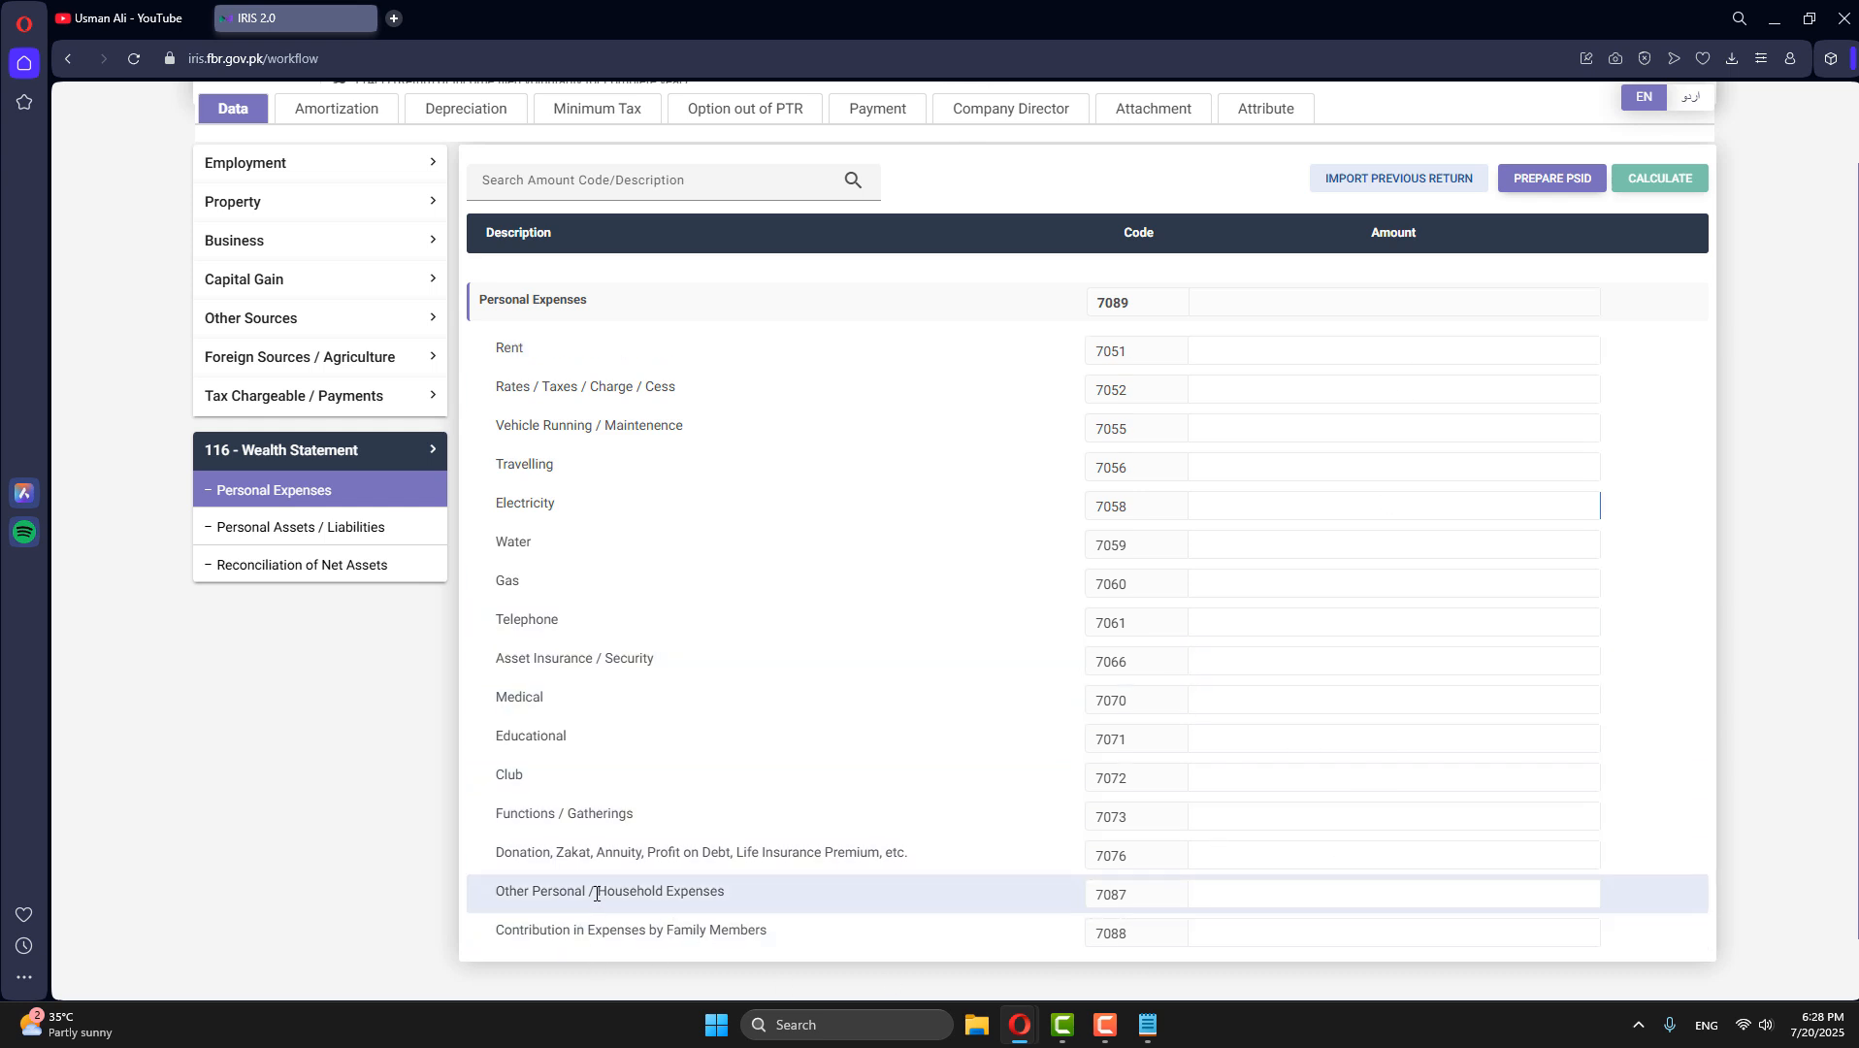
left_click(1348, 897)
type("3500")
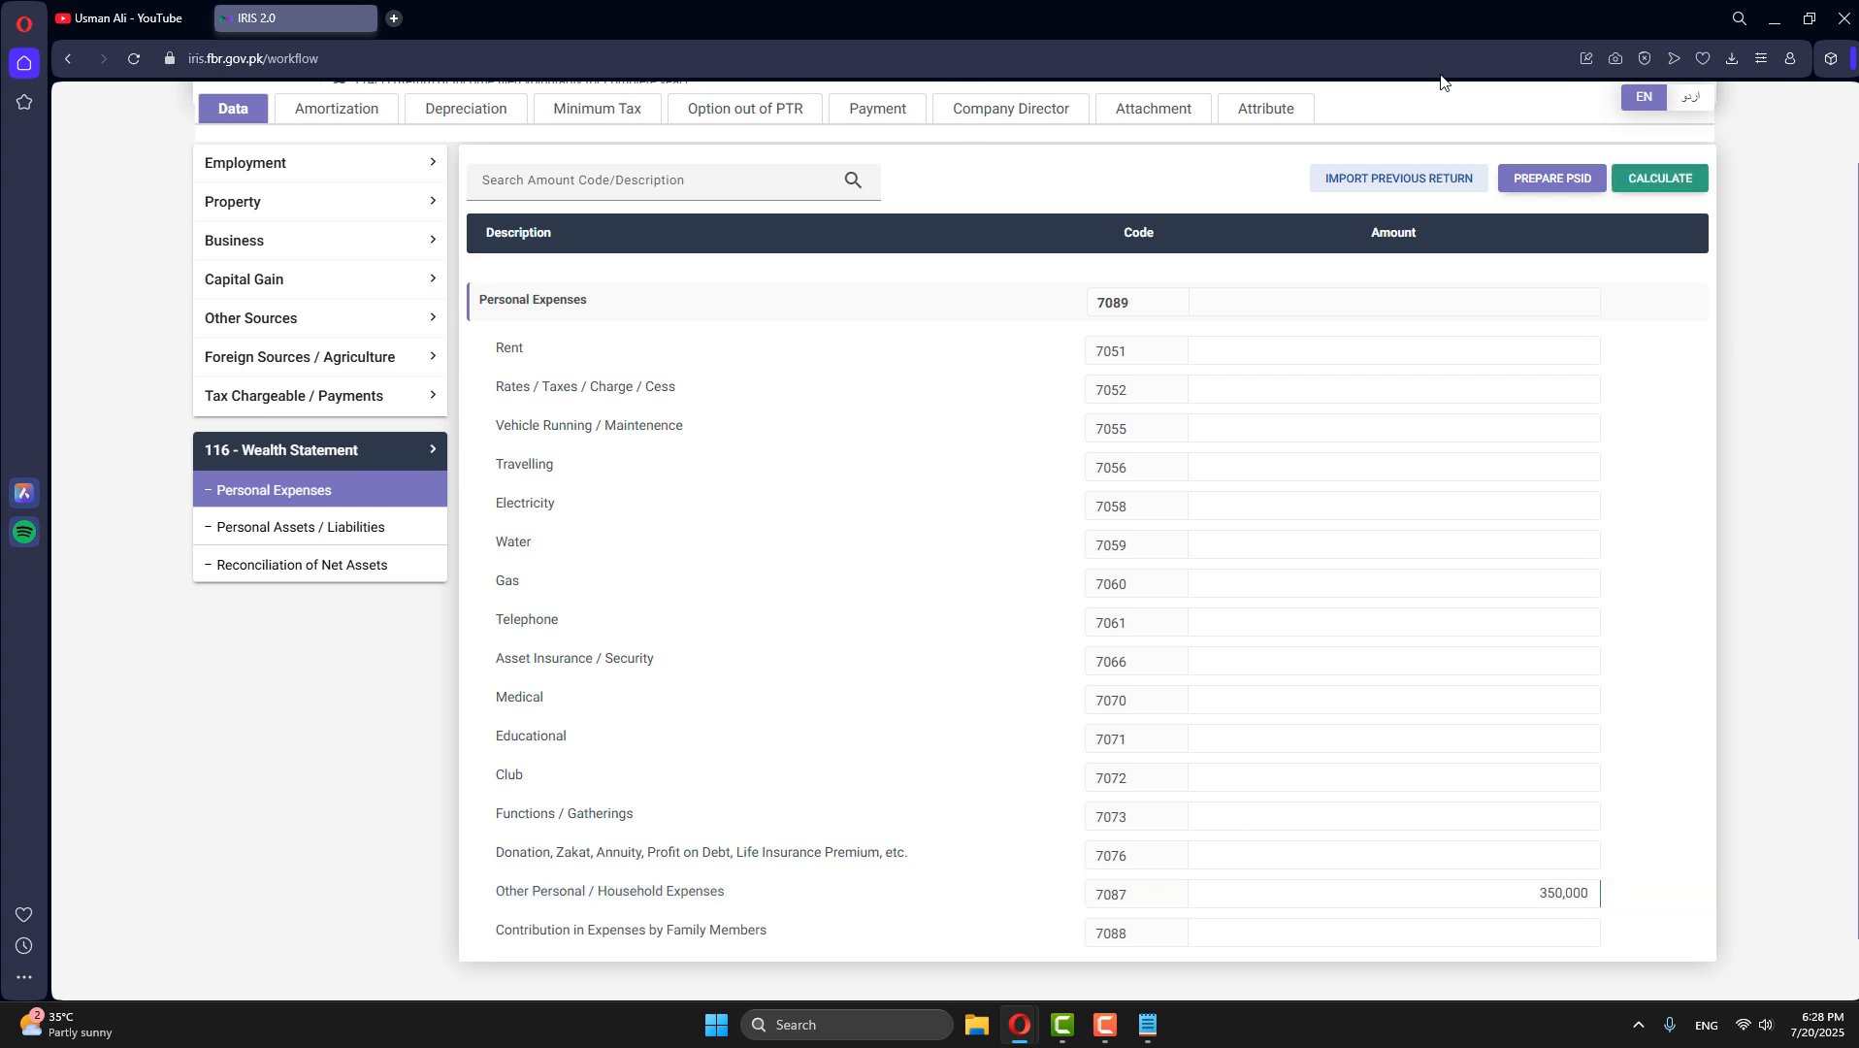
left_click(1654, 184)
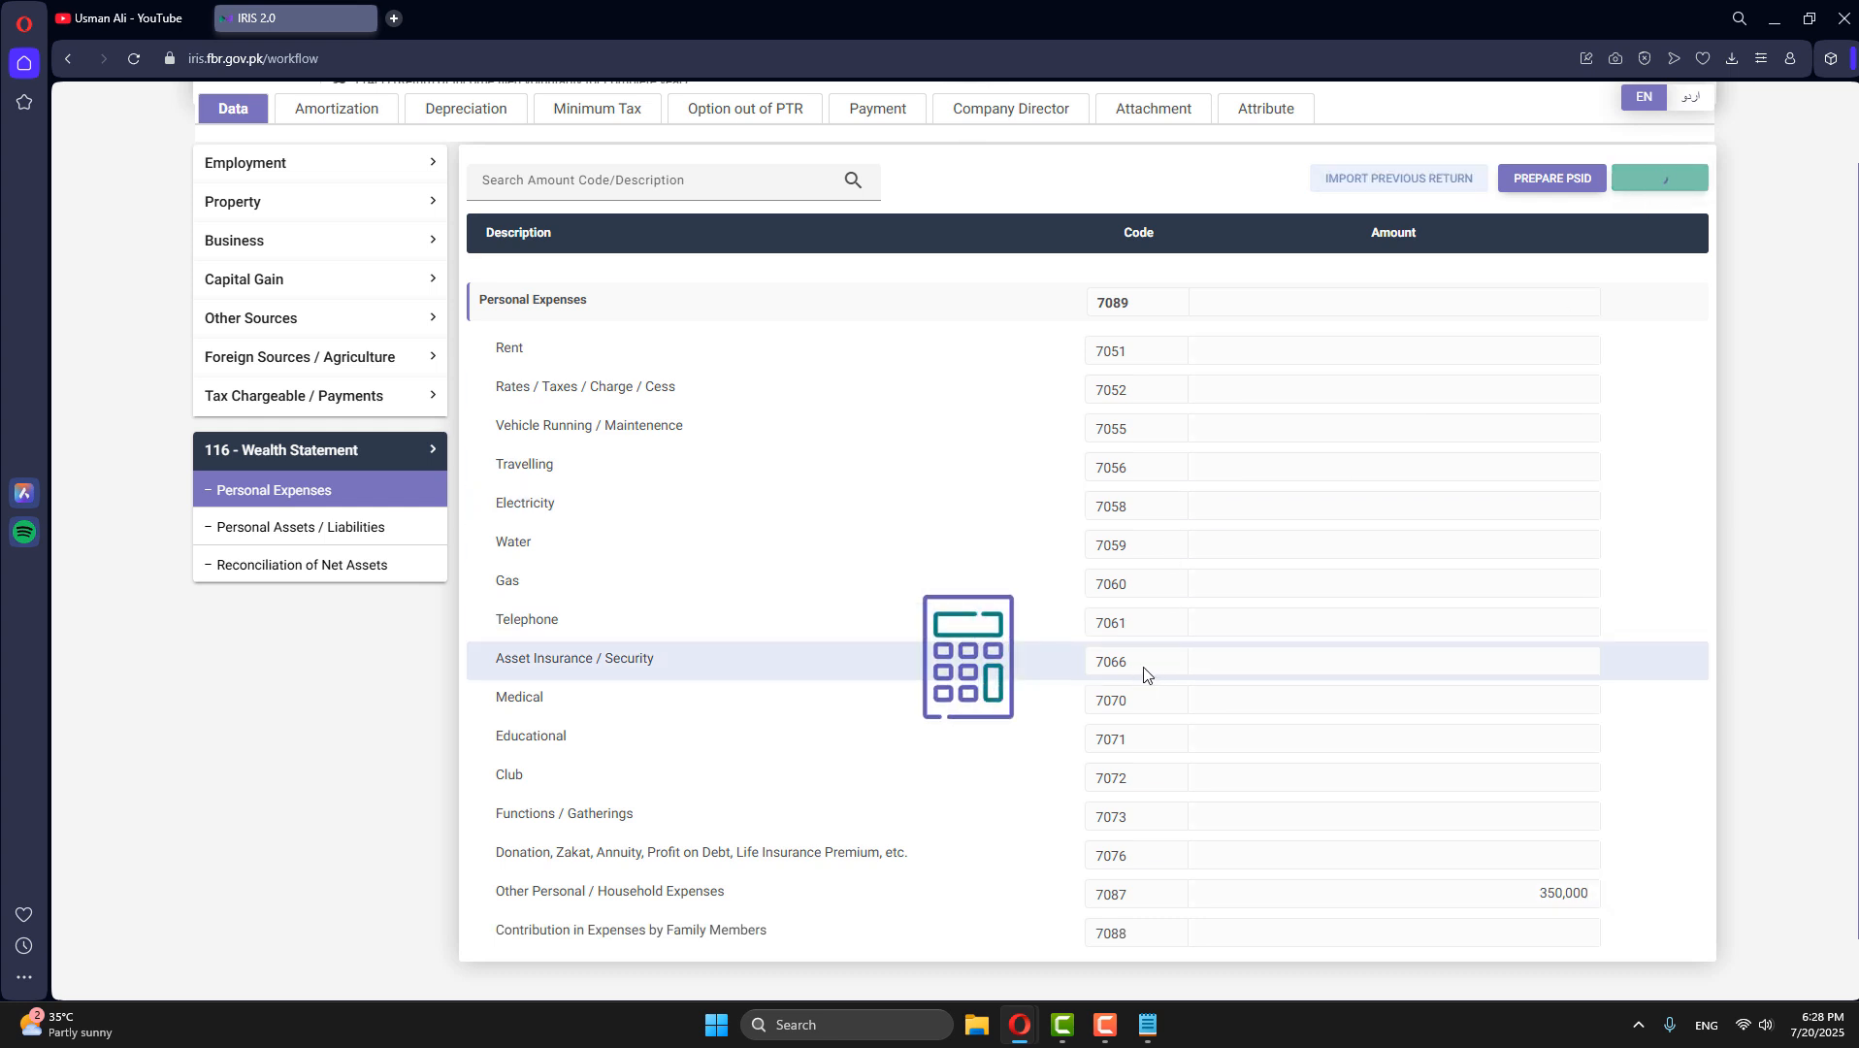
- Review the declared income and personal expenses in Reconciliation of Net Assets, and copy the unreconciled amount without its minus sign
left_click(283, 580)
scroll(1572, 658, "down", 3)
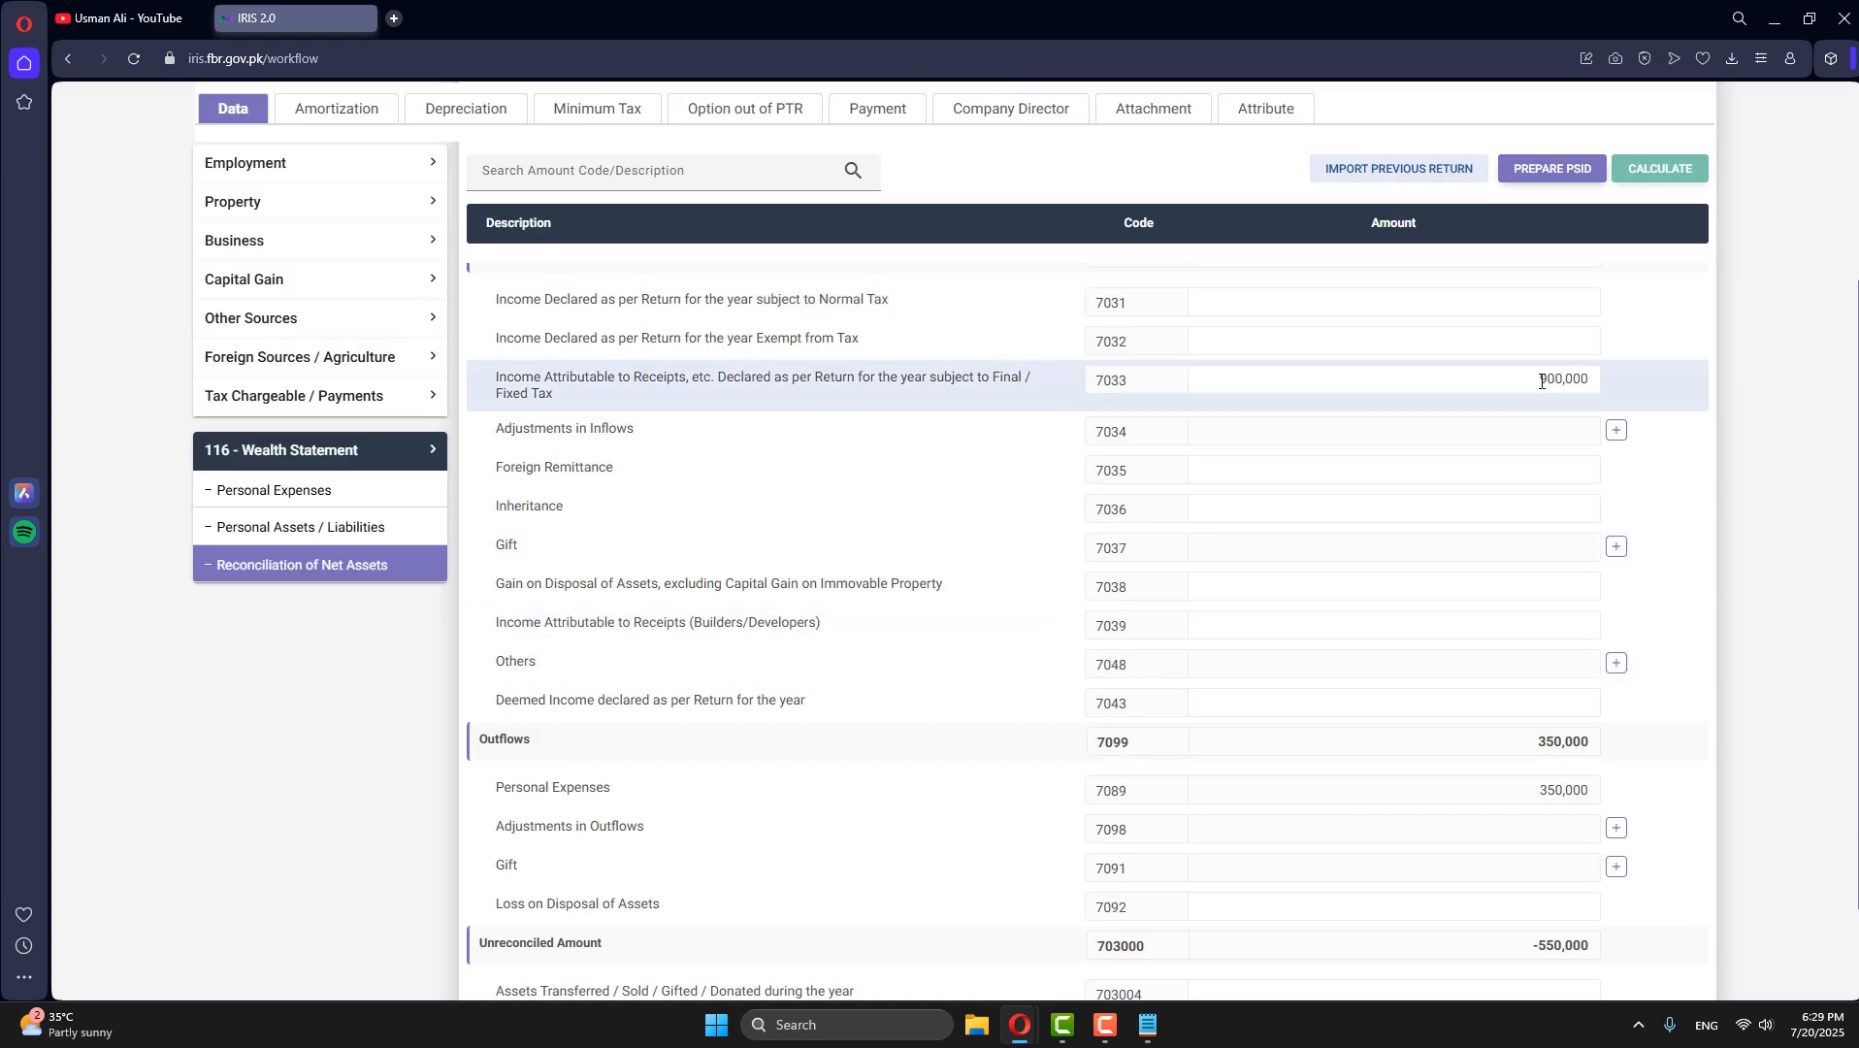
left_click_drag(1539, 379, 1585, 377)
left_click(1585, 377)
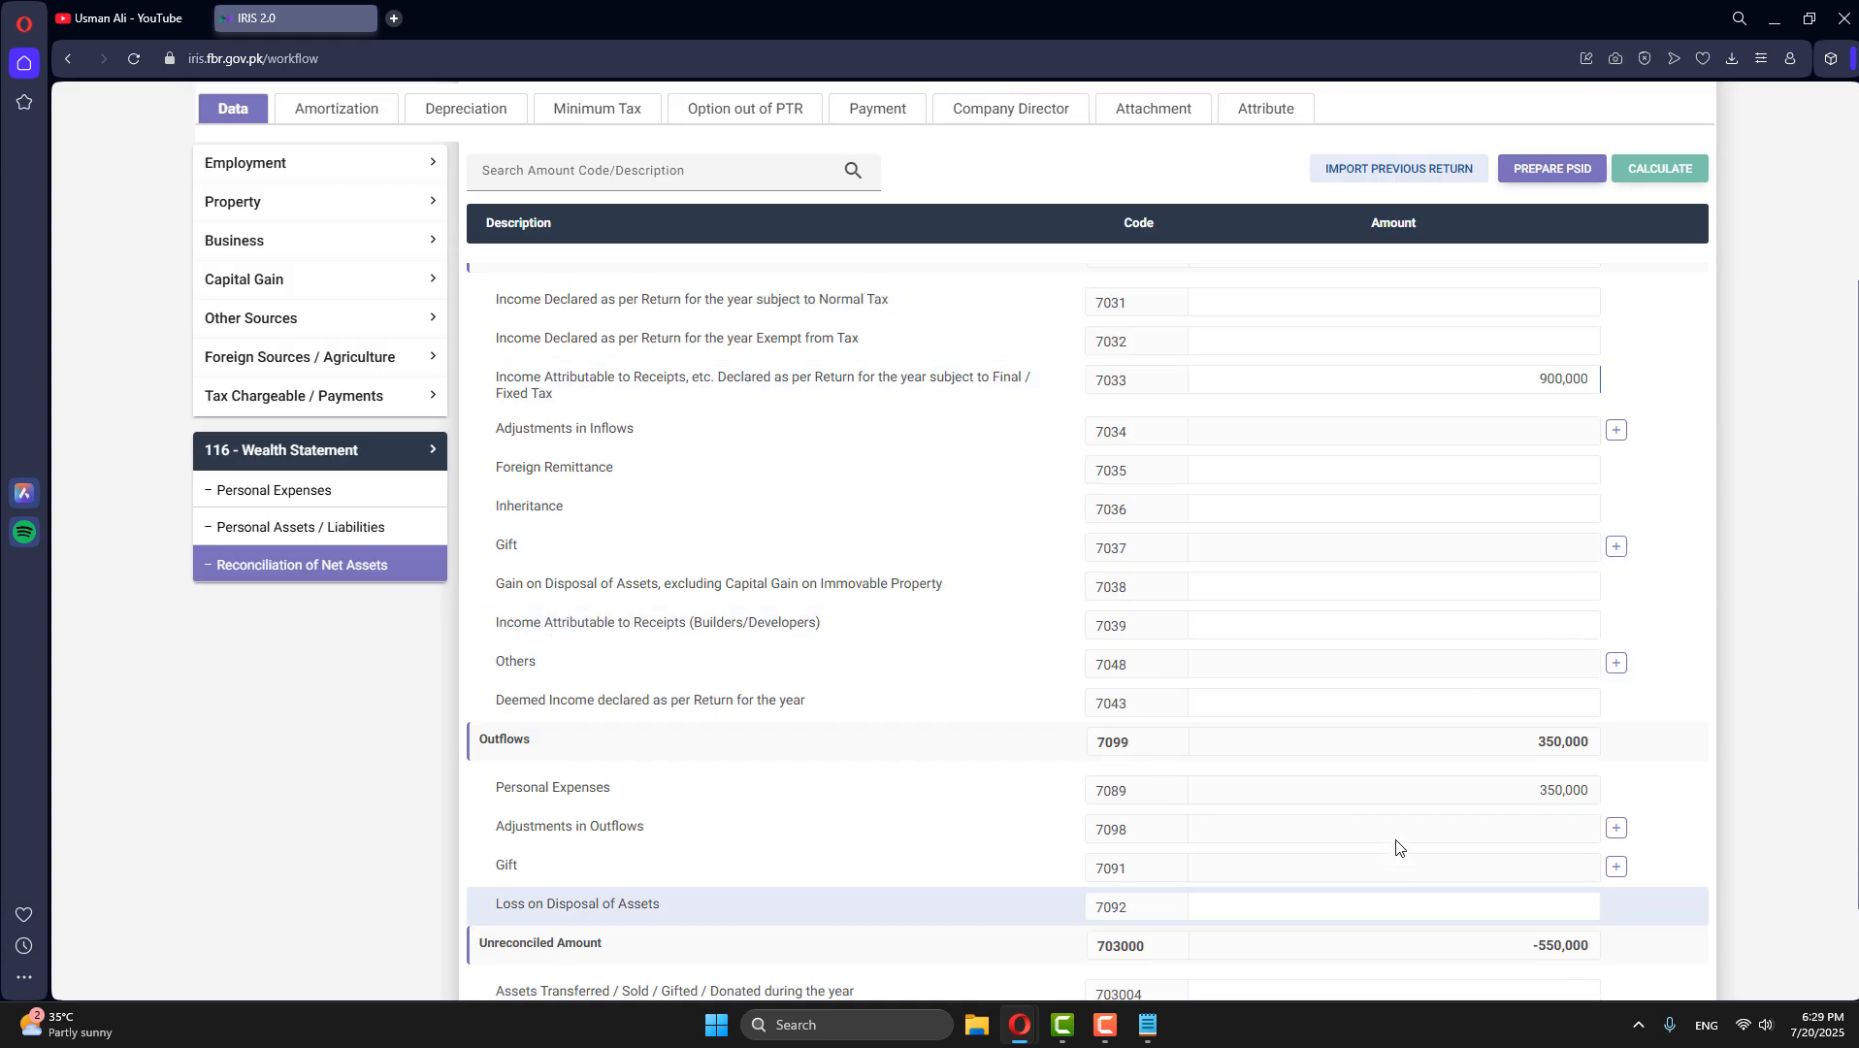
scroll(1407, 834, "down", 2)
left_click_drag(1537, 668, 1592, 670)
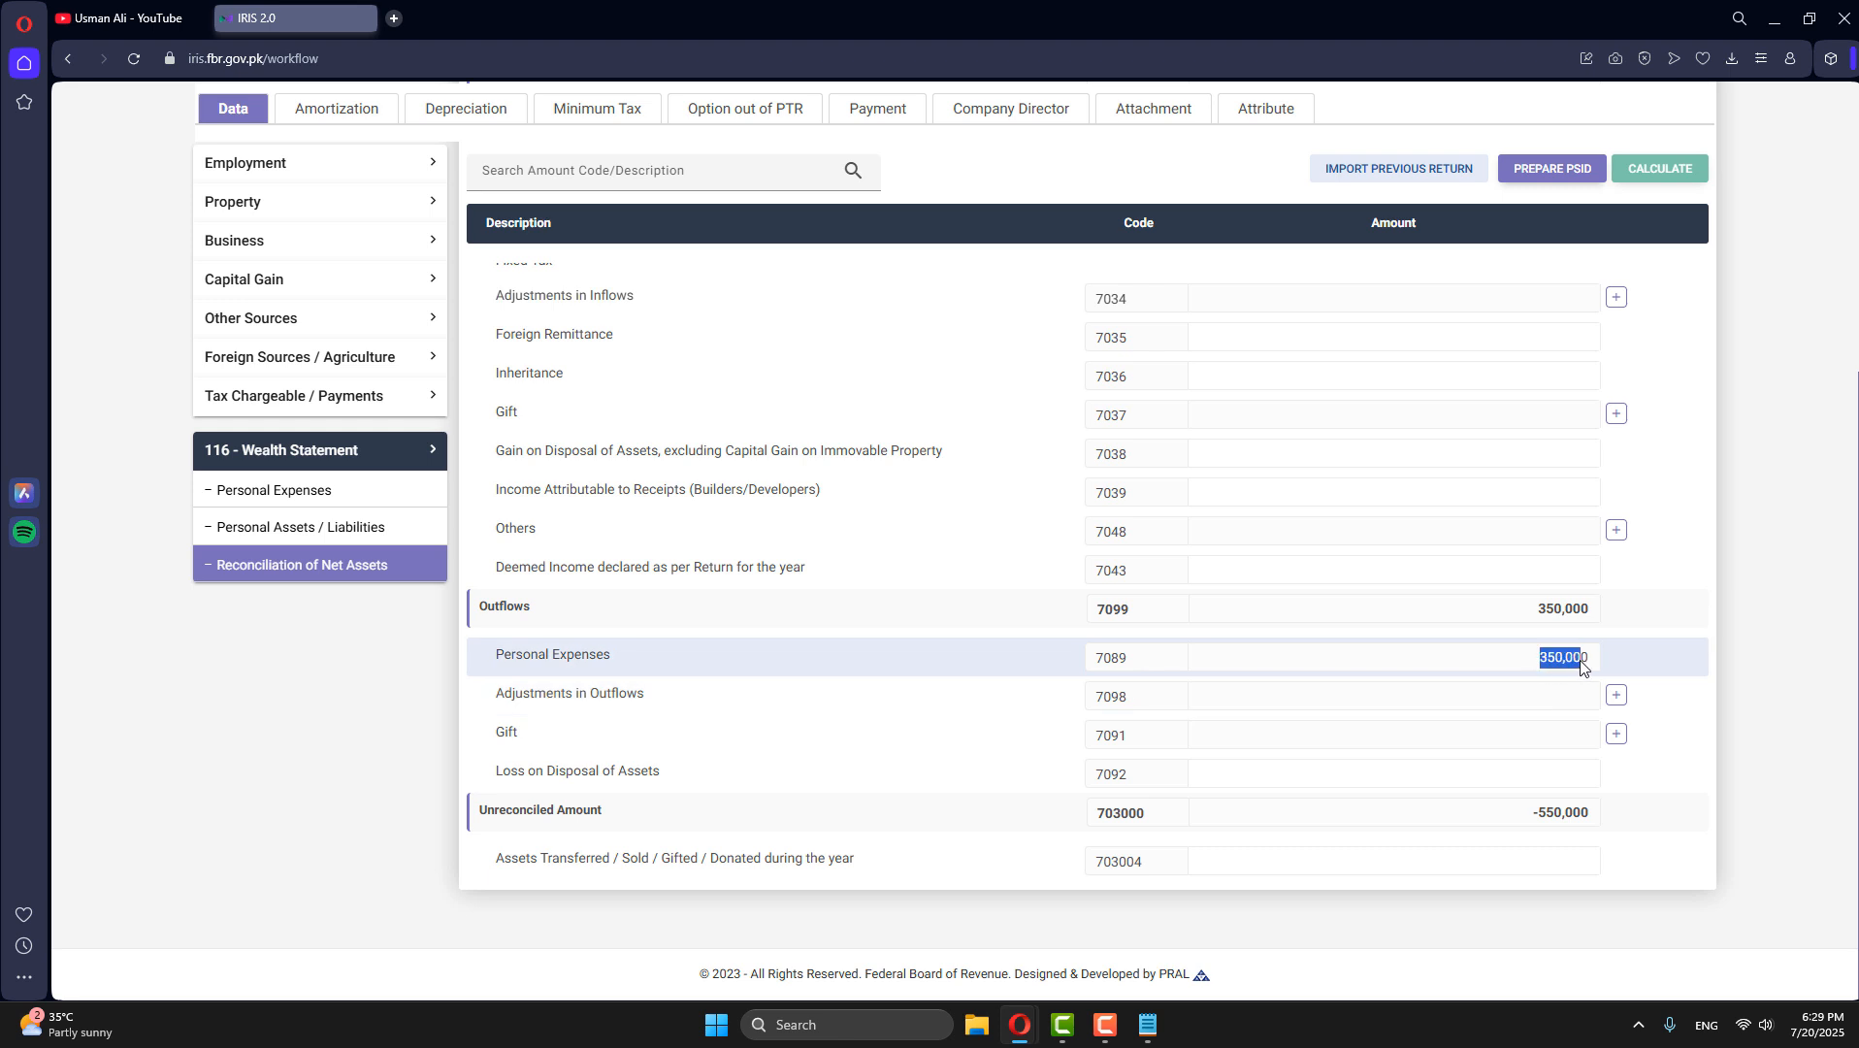
left_click(1549, 671)
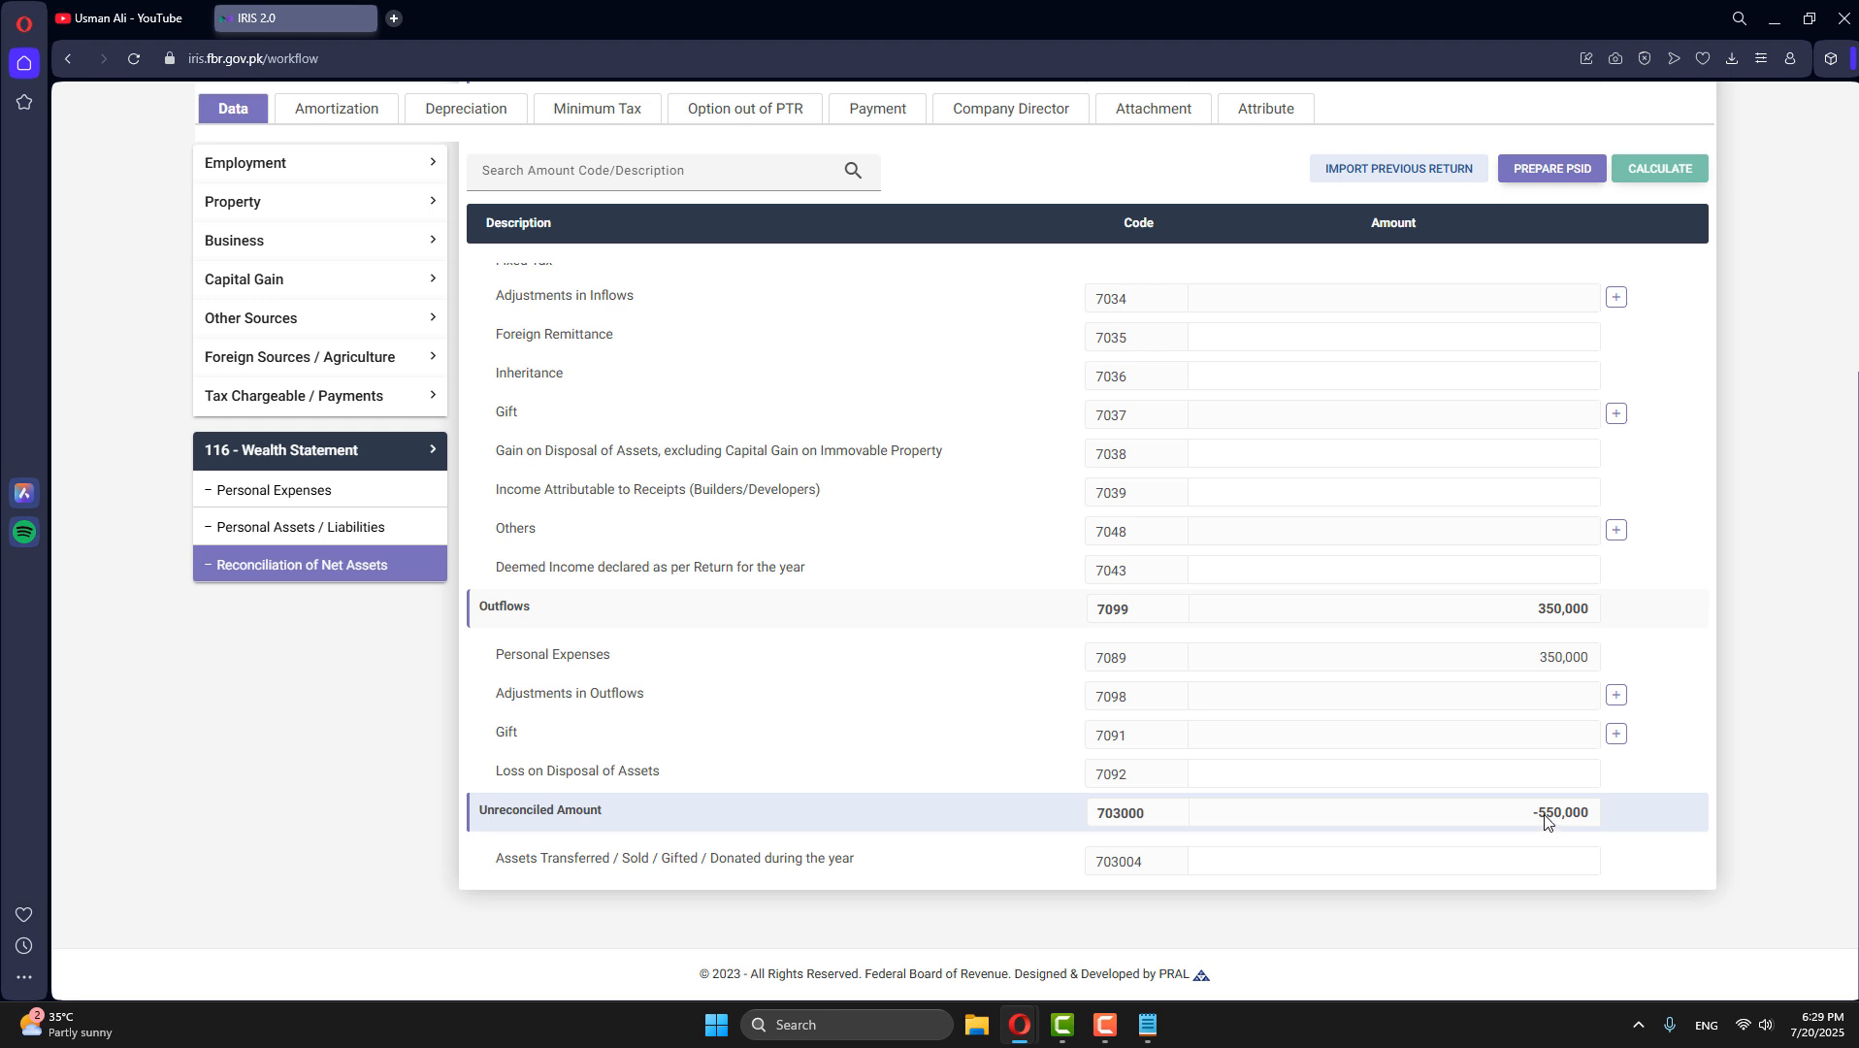
left_click_drag(1542, 821, 1591, 821)
left_click(1563, 773)
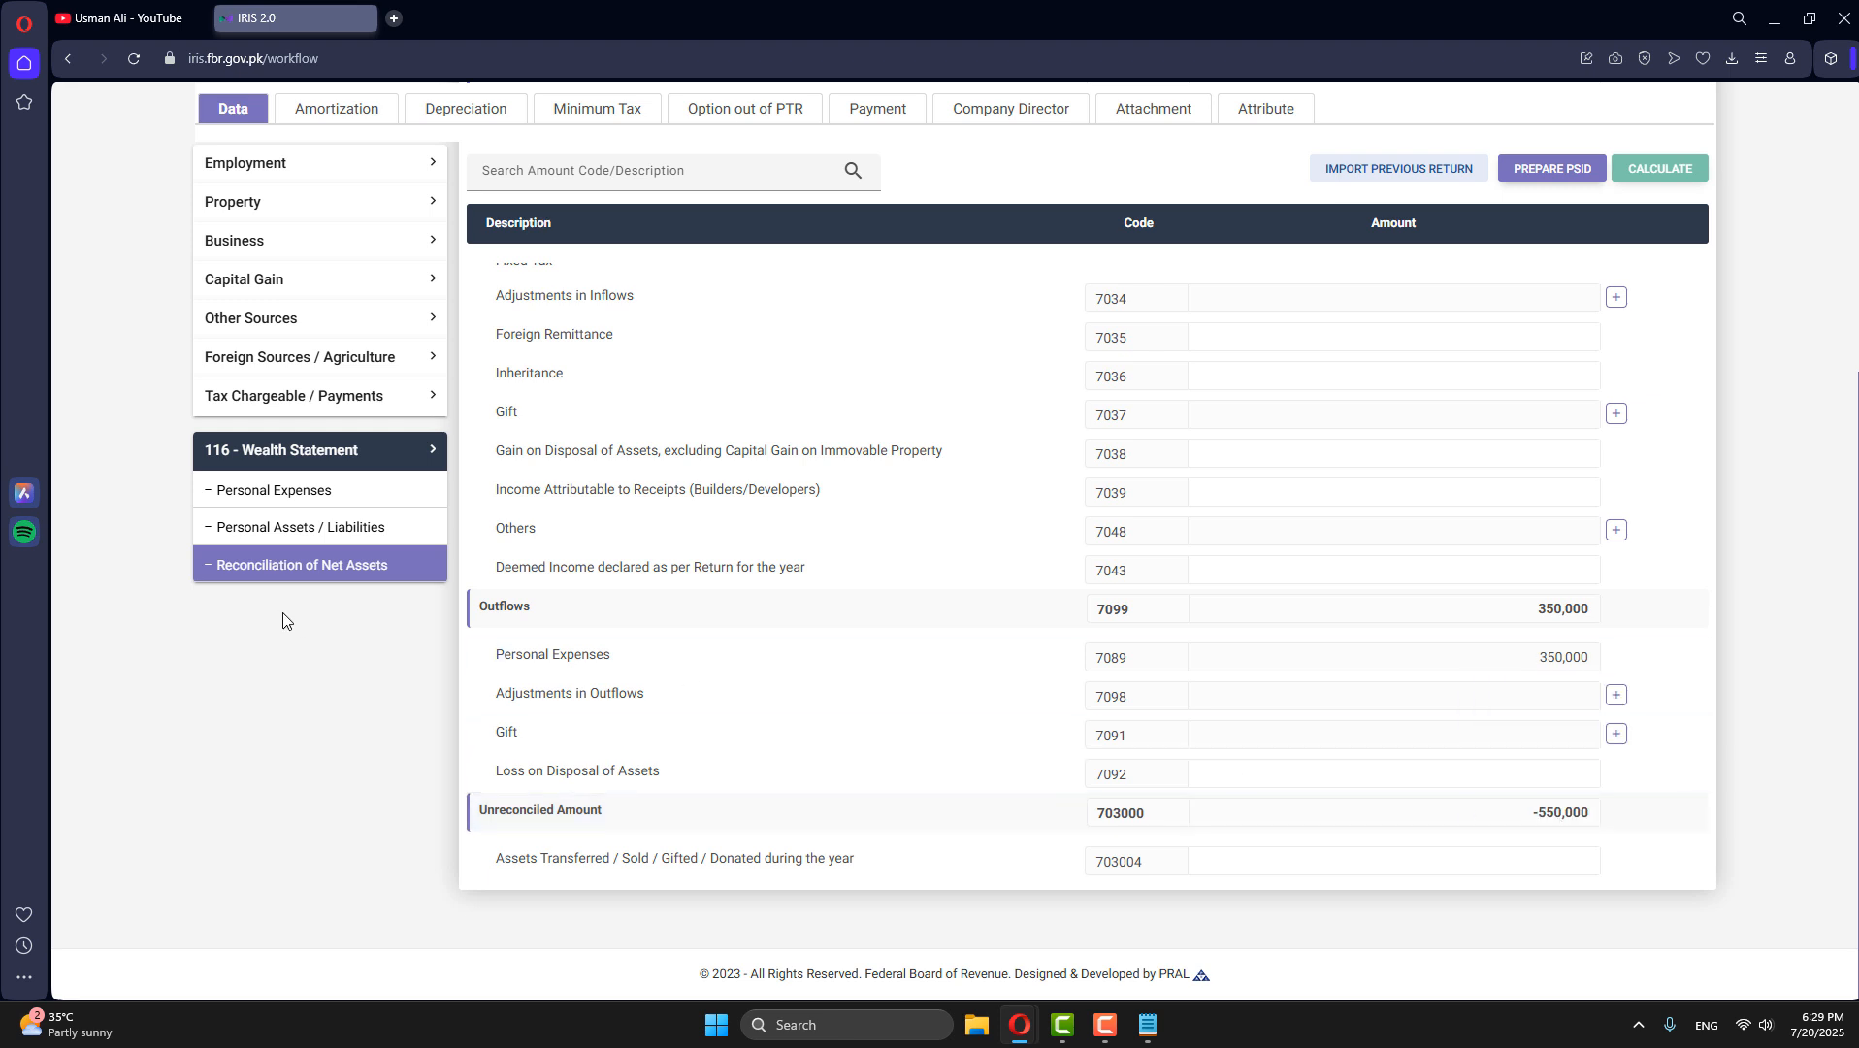
- Enter 550,000 as Cash (Non-Business) in Personal Assets / Liabilities, recalculate, and check the unreconciled amount in Reconciliation of Net Assets
left_click(268, 539)
scroll(490, 543, "down", 3)
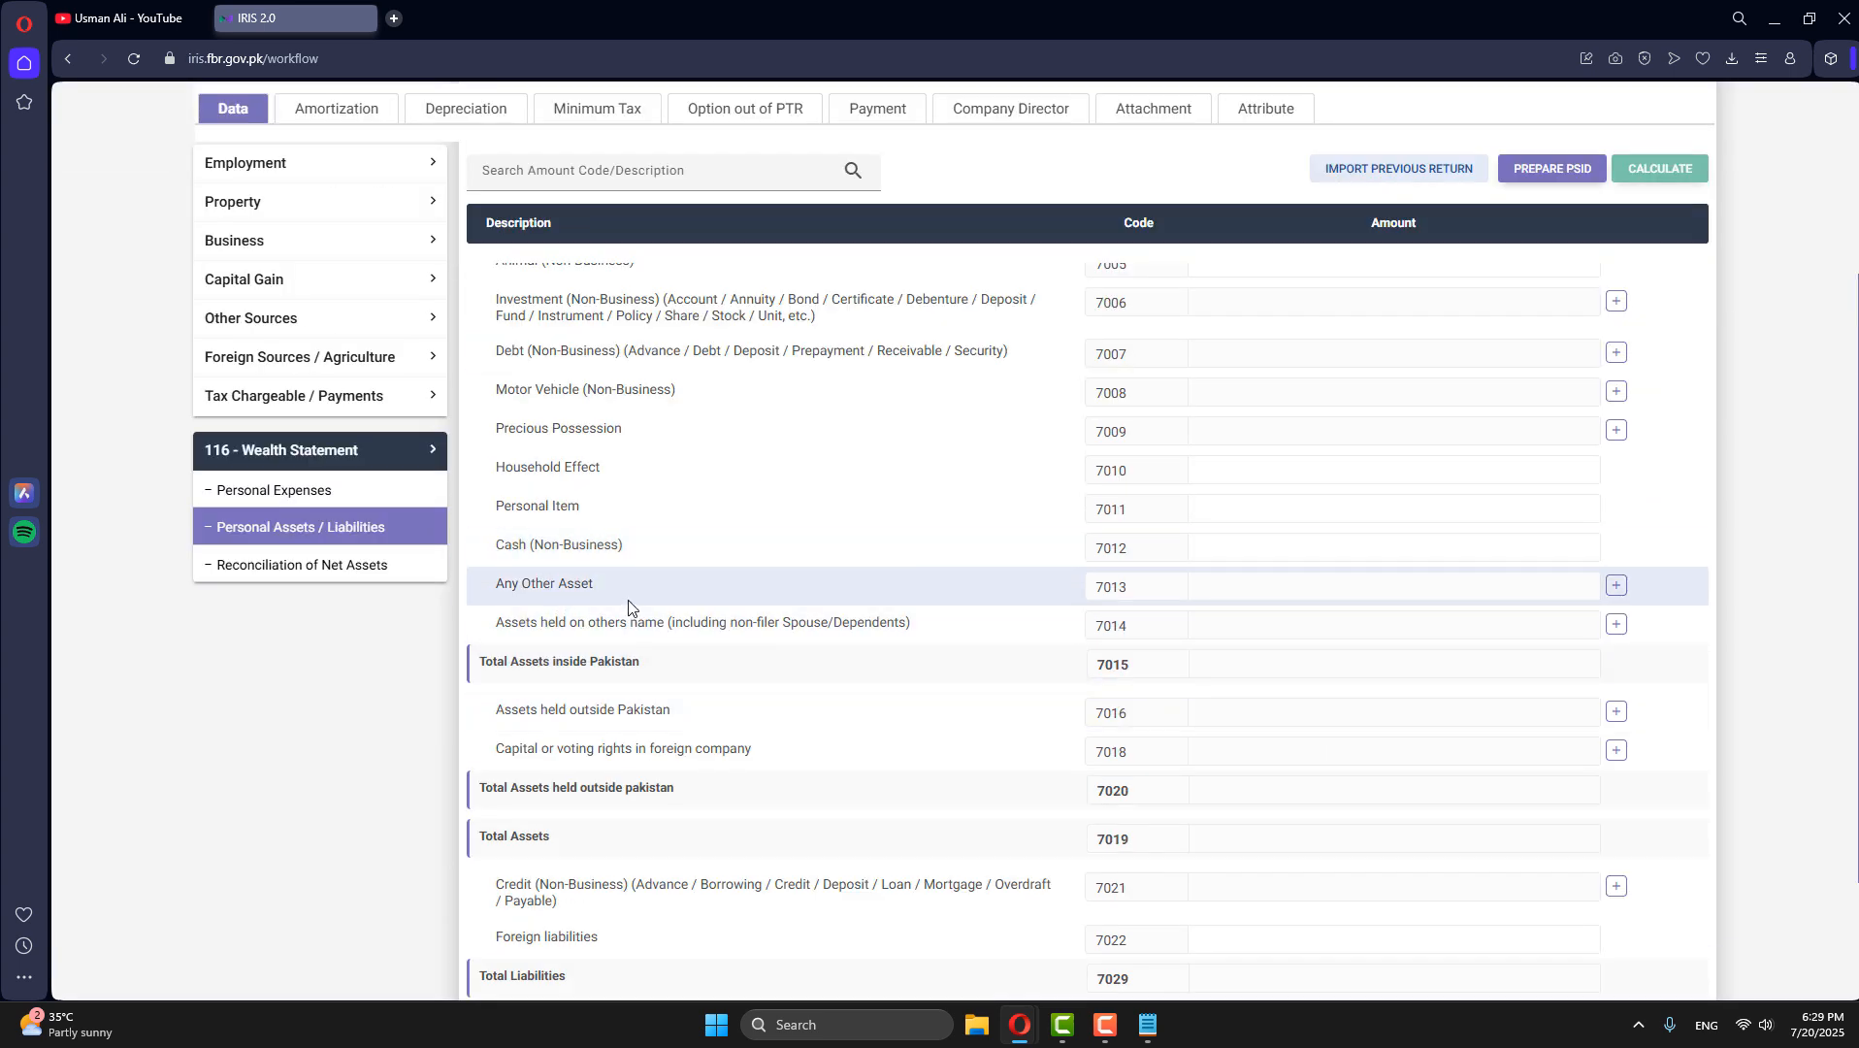
left_click(1500, 549)
key("ctrl+v")
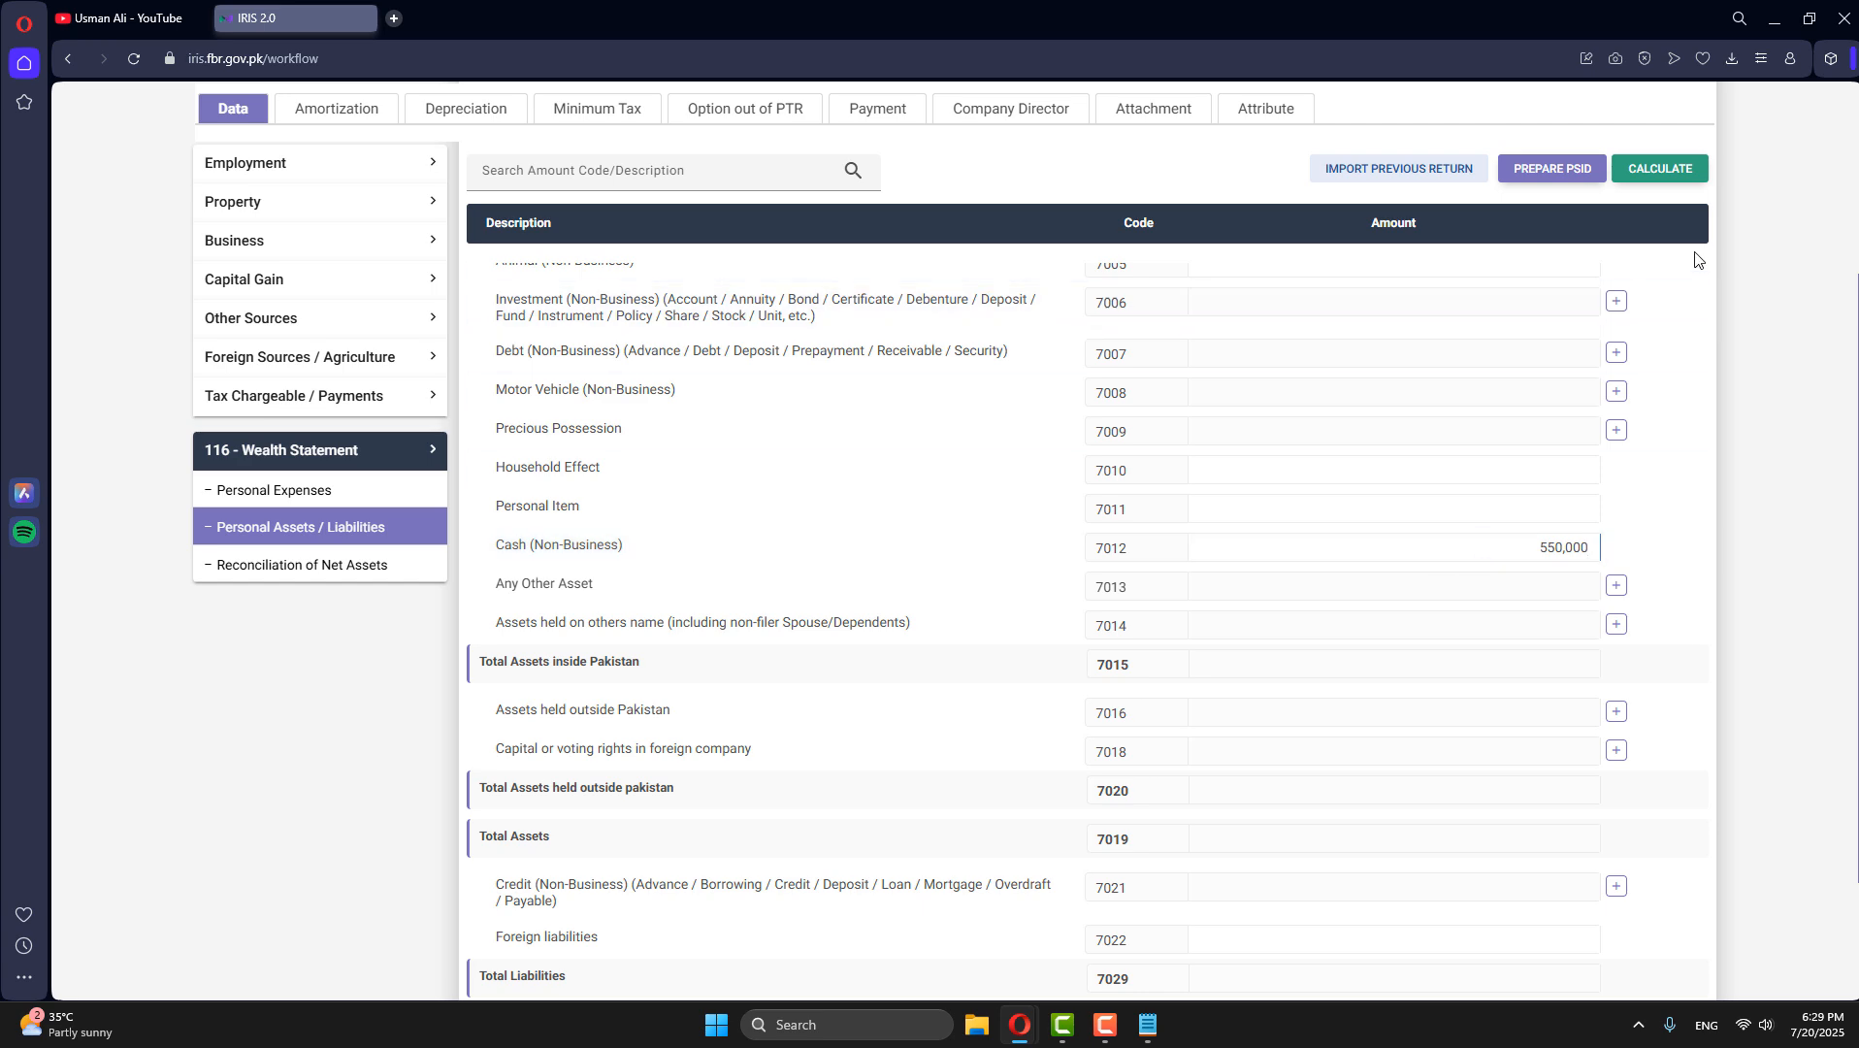
left_click(1677, 167)
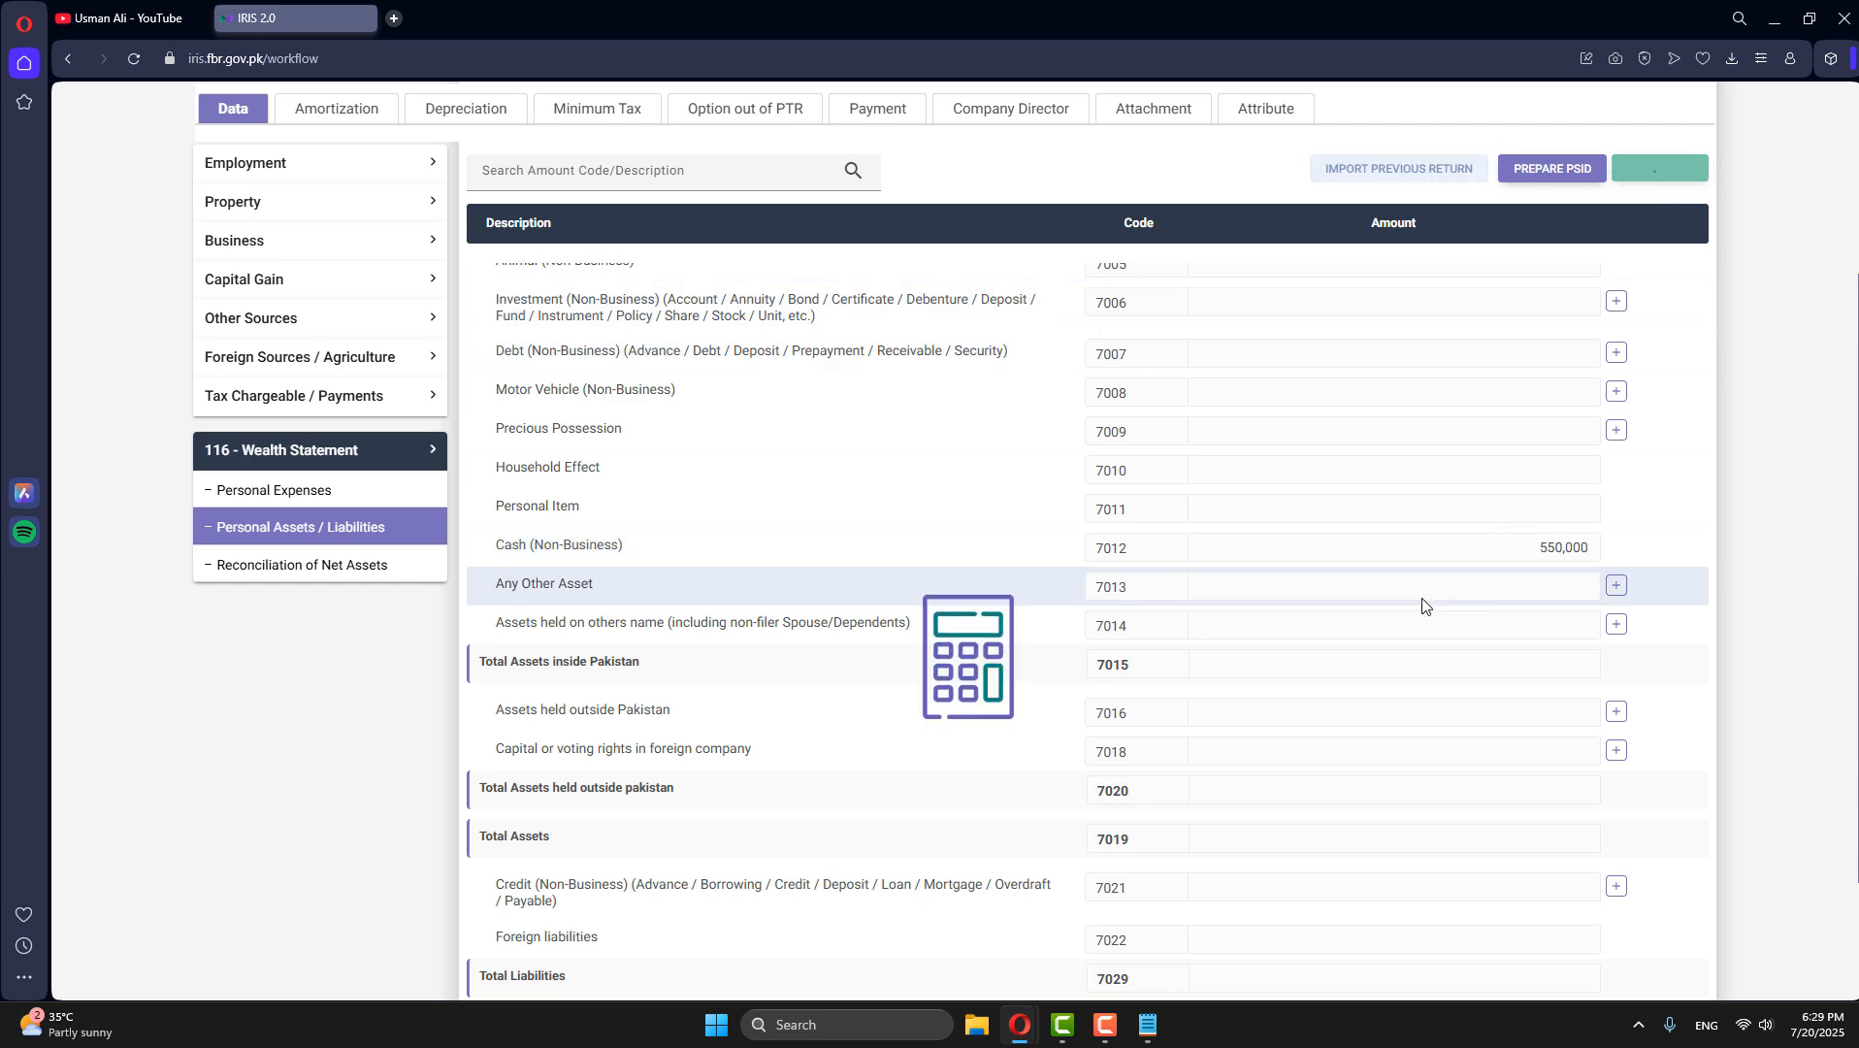
scroll(1436, 649, "up", 4)
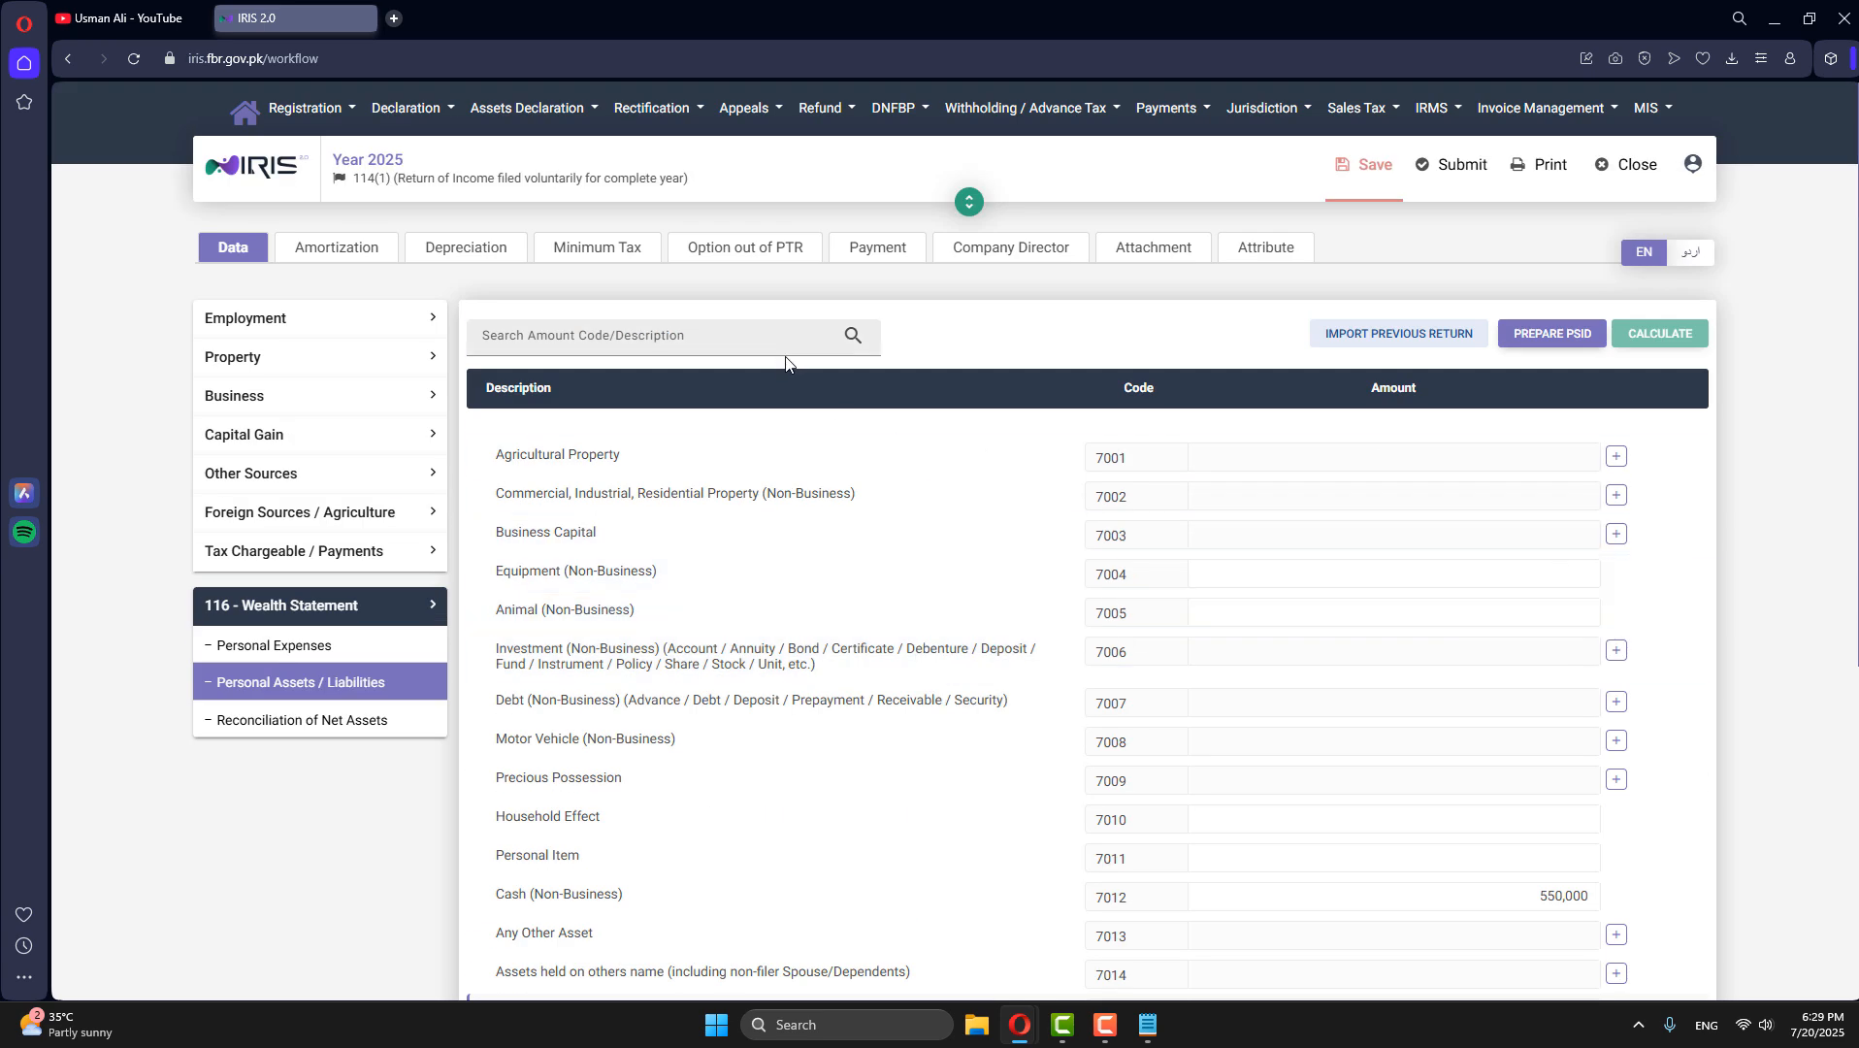
left_click(269, 722)
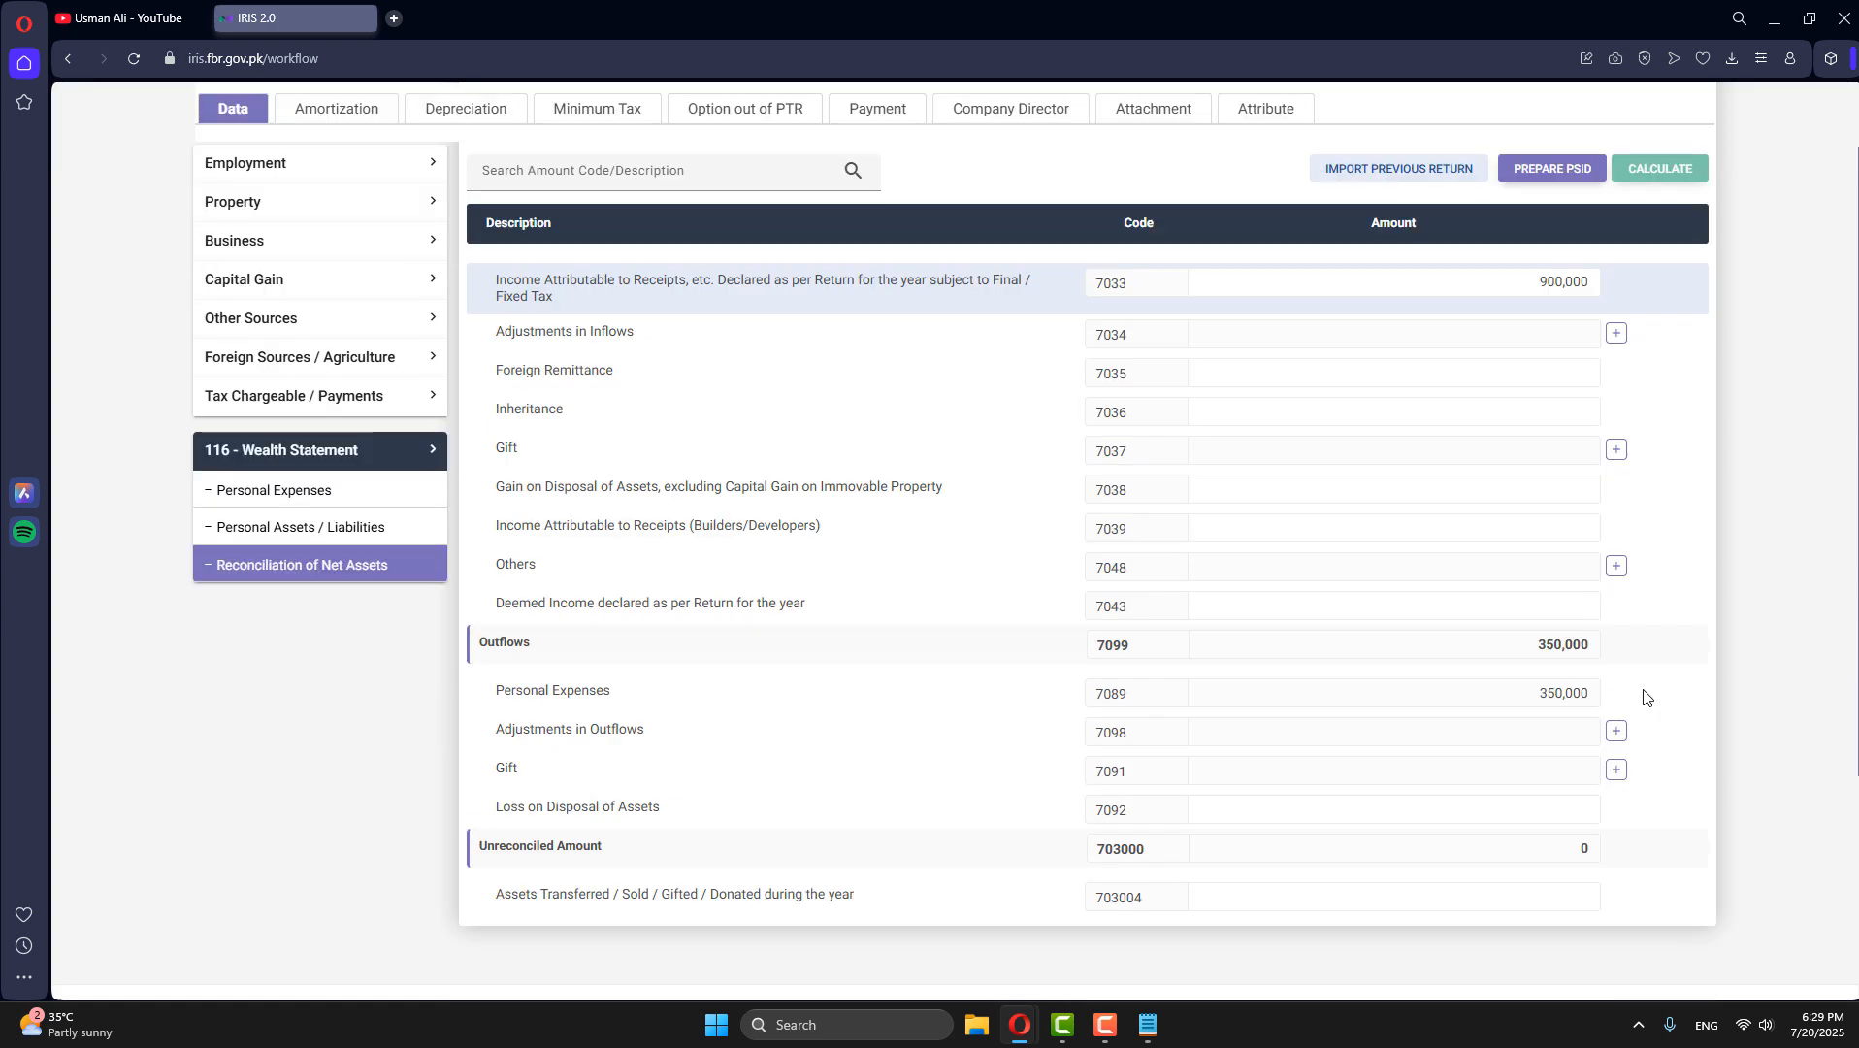
- Go to Personal Assets / Liabilities and look at the Agricultural Property entry form without adding a record
scroll(1630, 737, "down", 1)
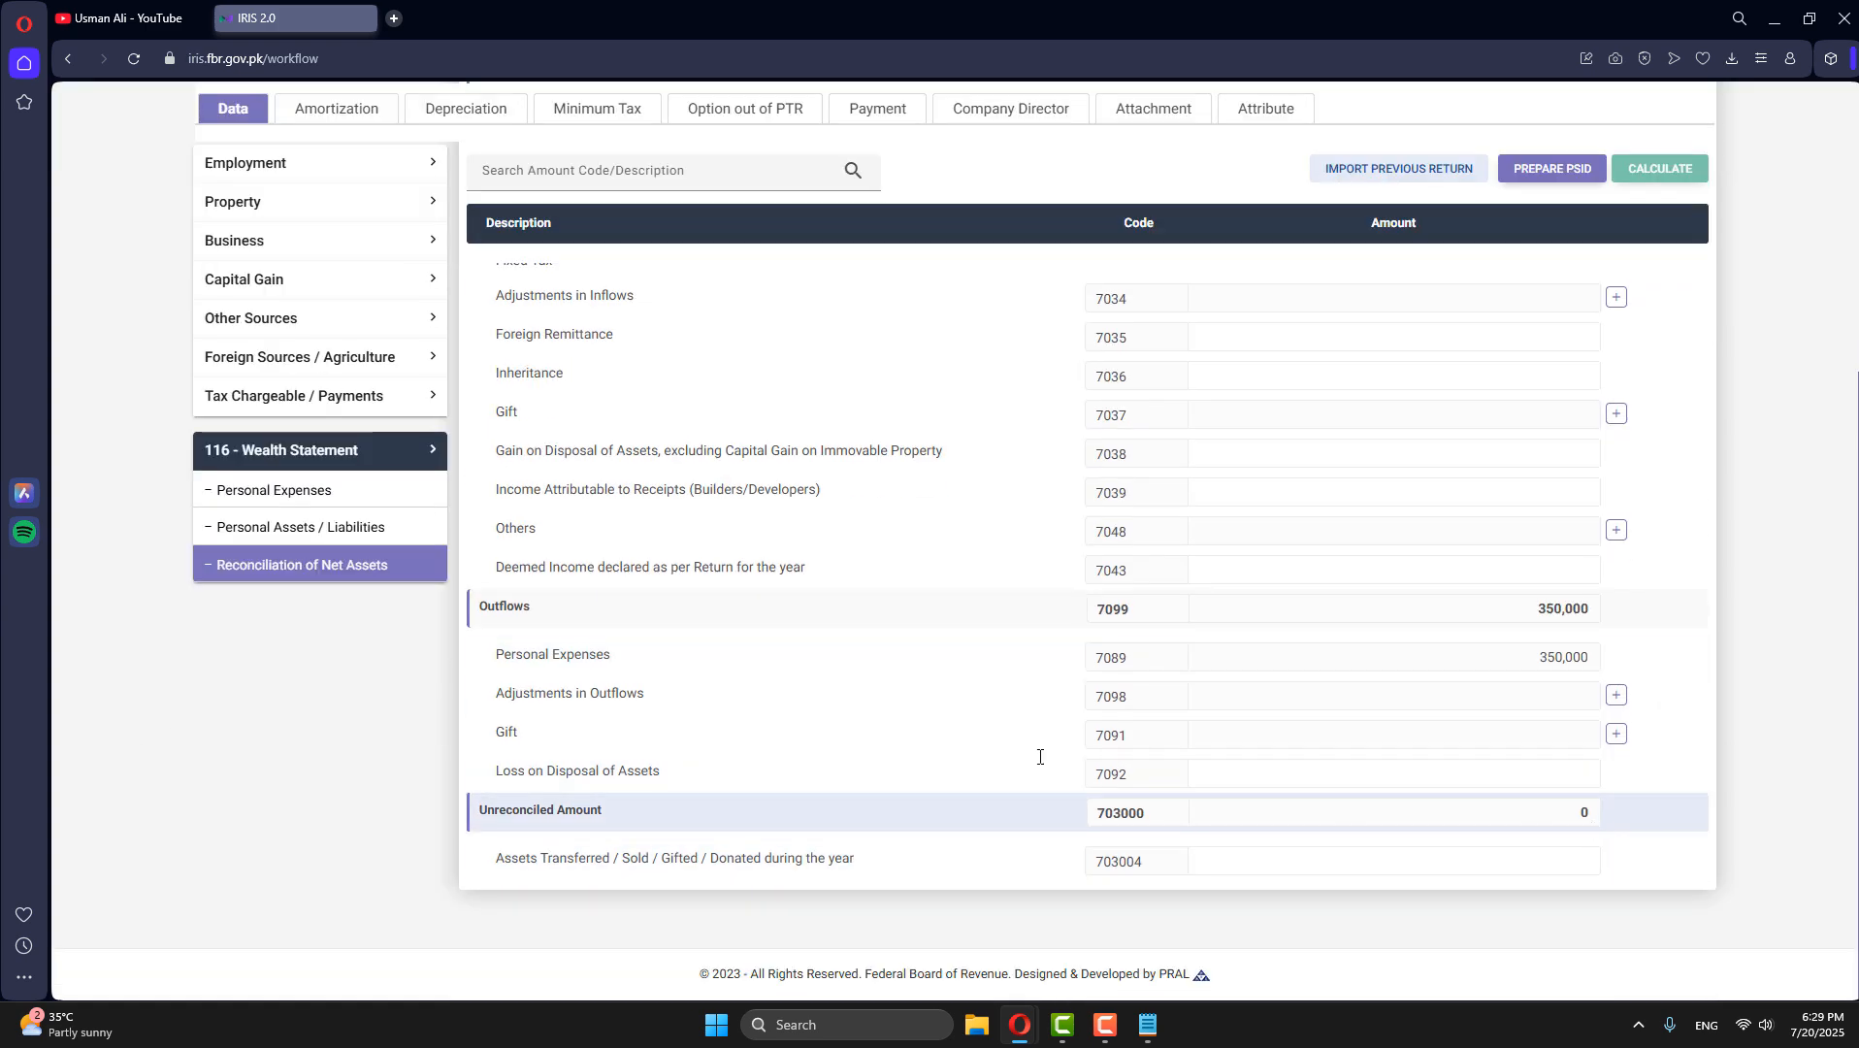
left_click(280, 531)
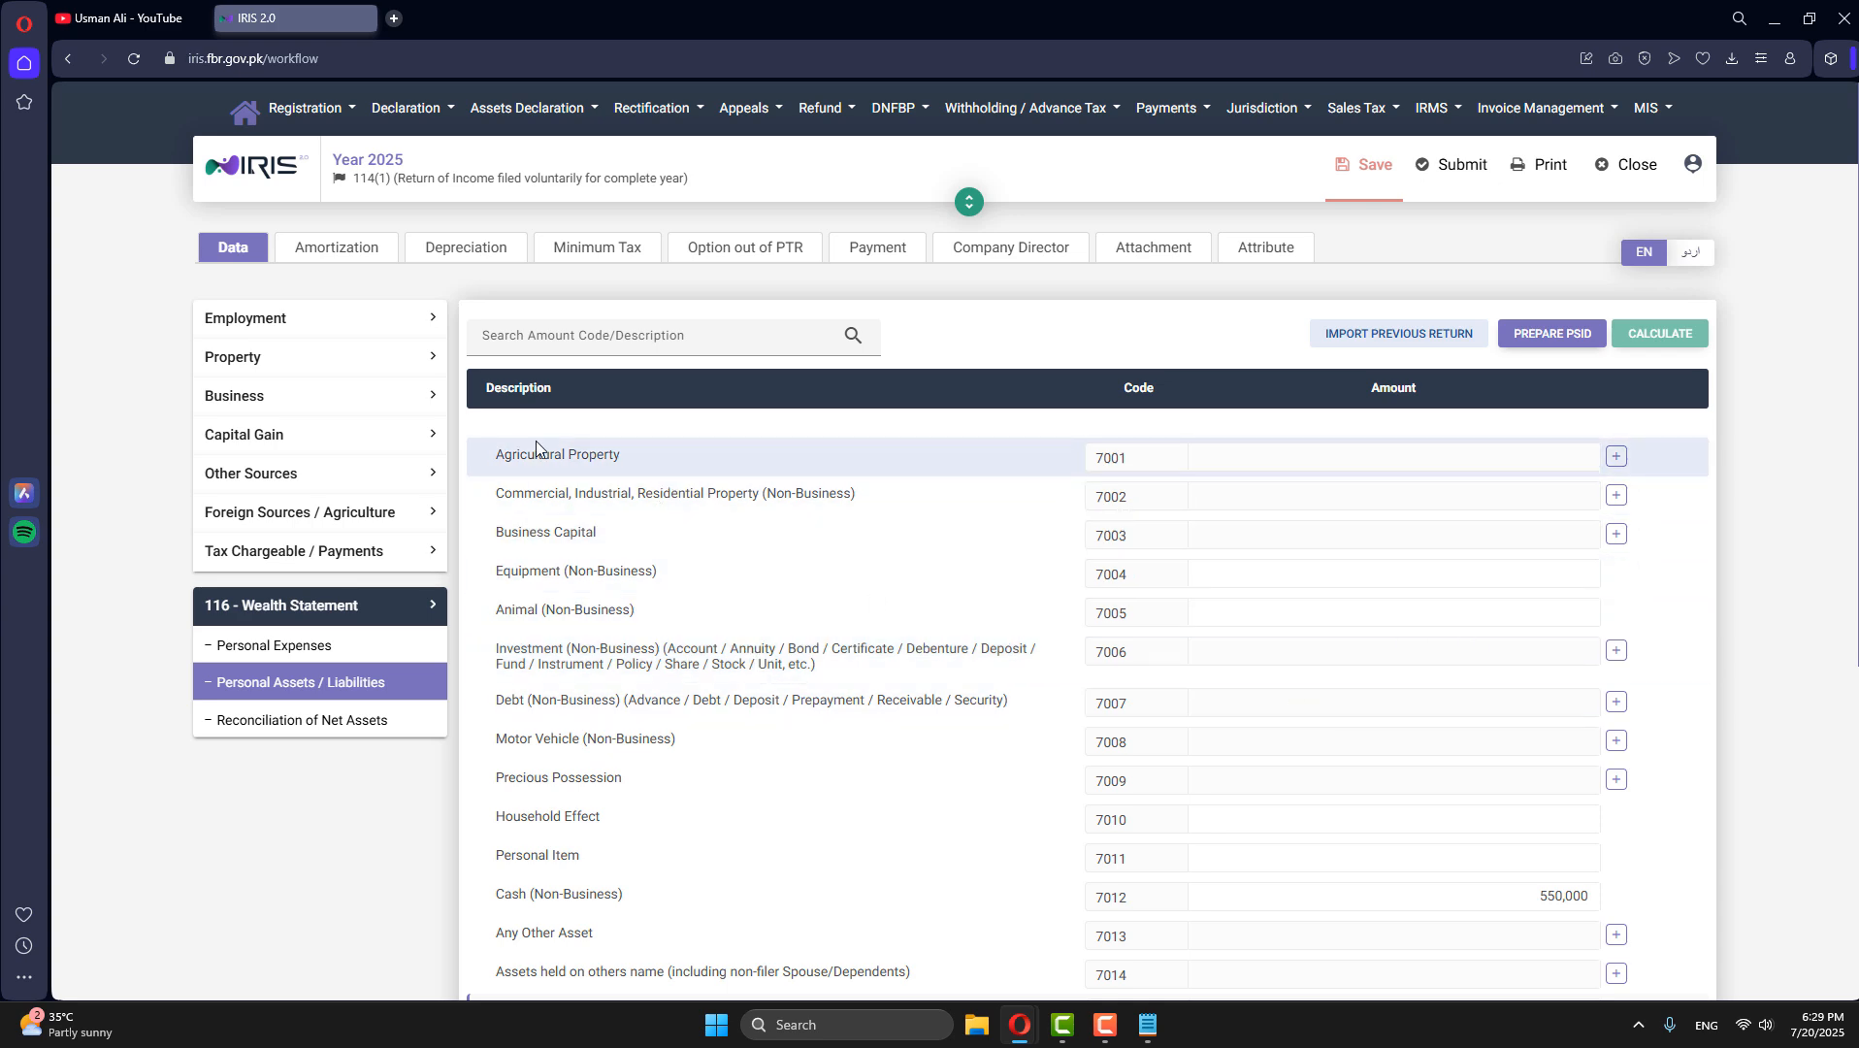
left_click(1617, 459)
left_click(1000, 656)
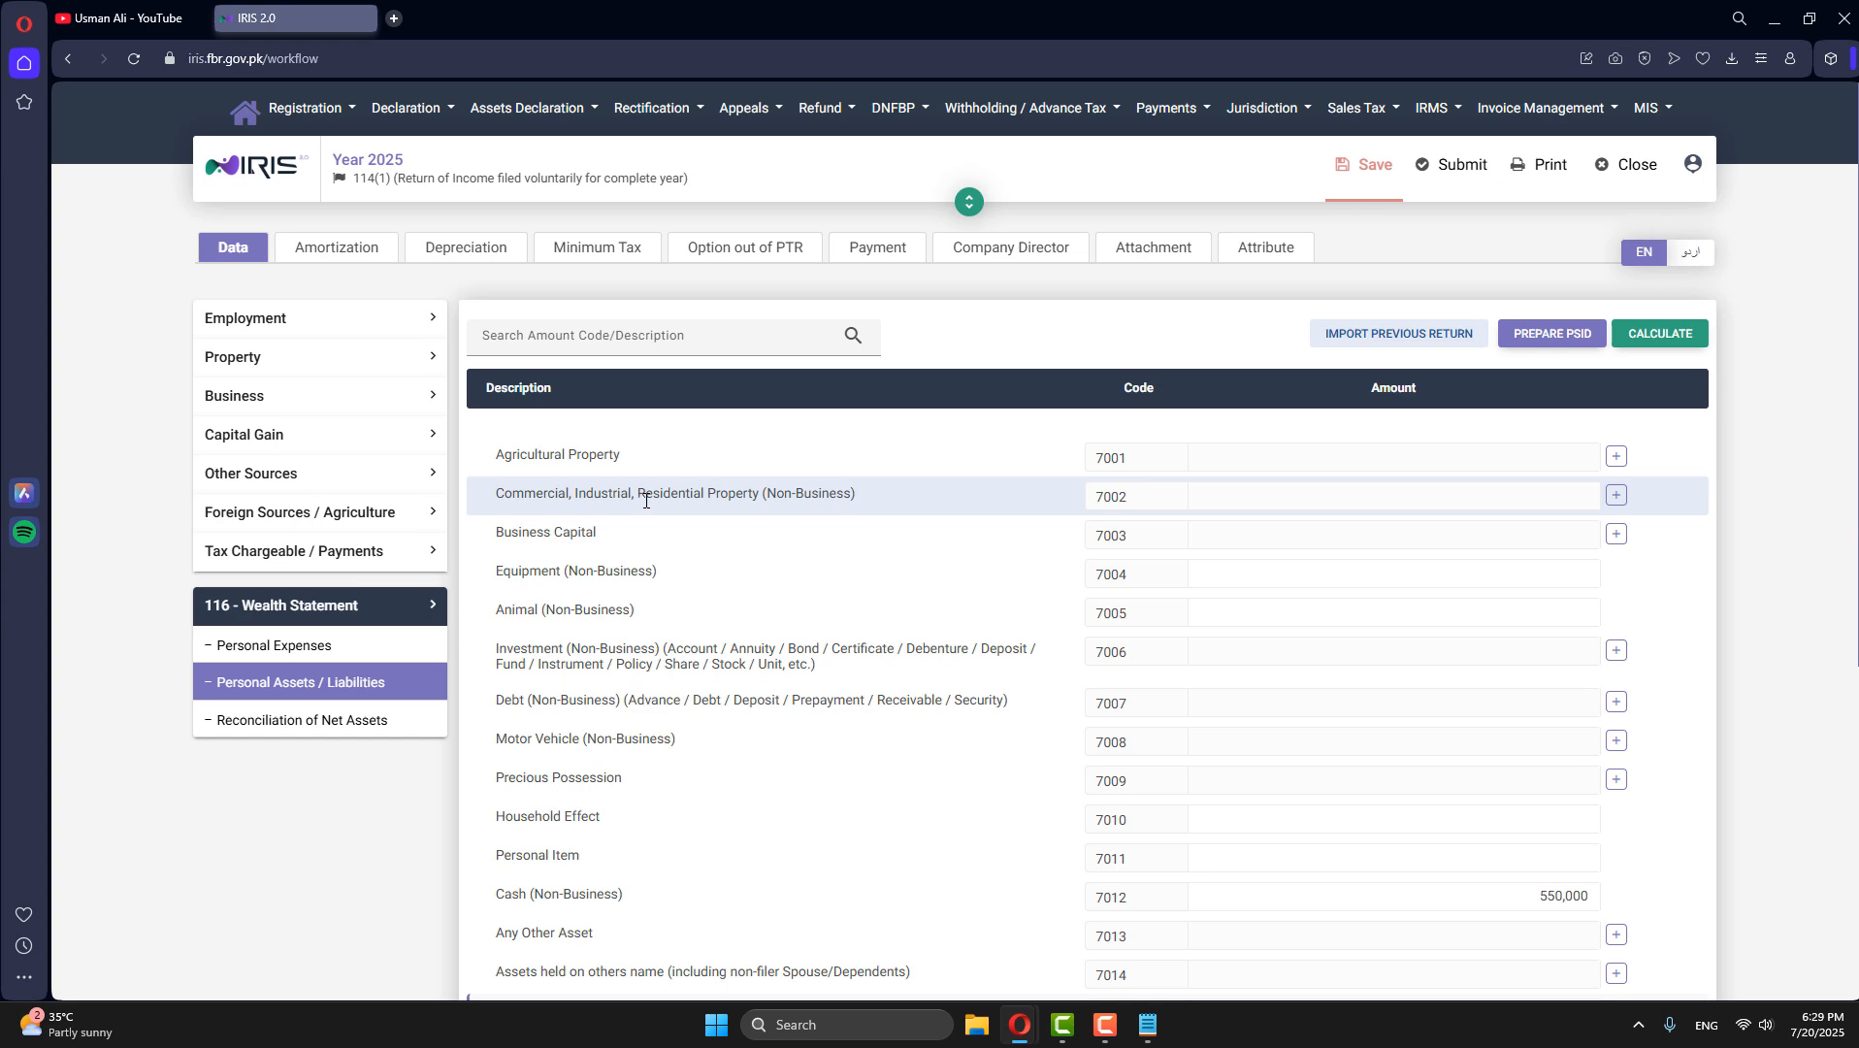
- Start a Commercial, Industrial, Residential Property (Non-Business) record and enter the property's address
left_click(1616, 495)
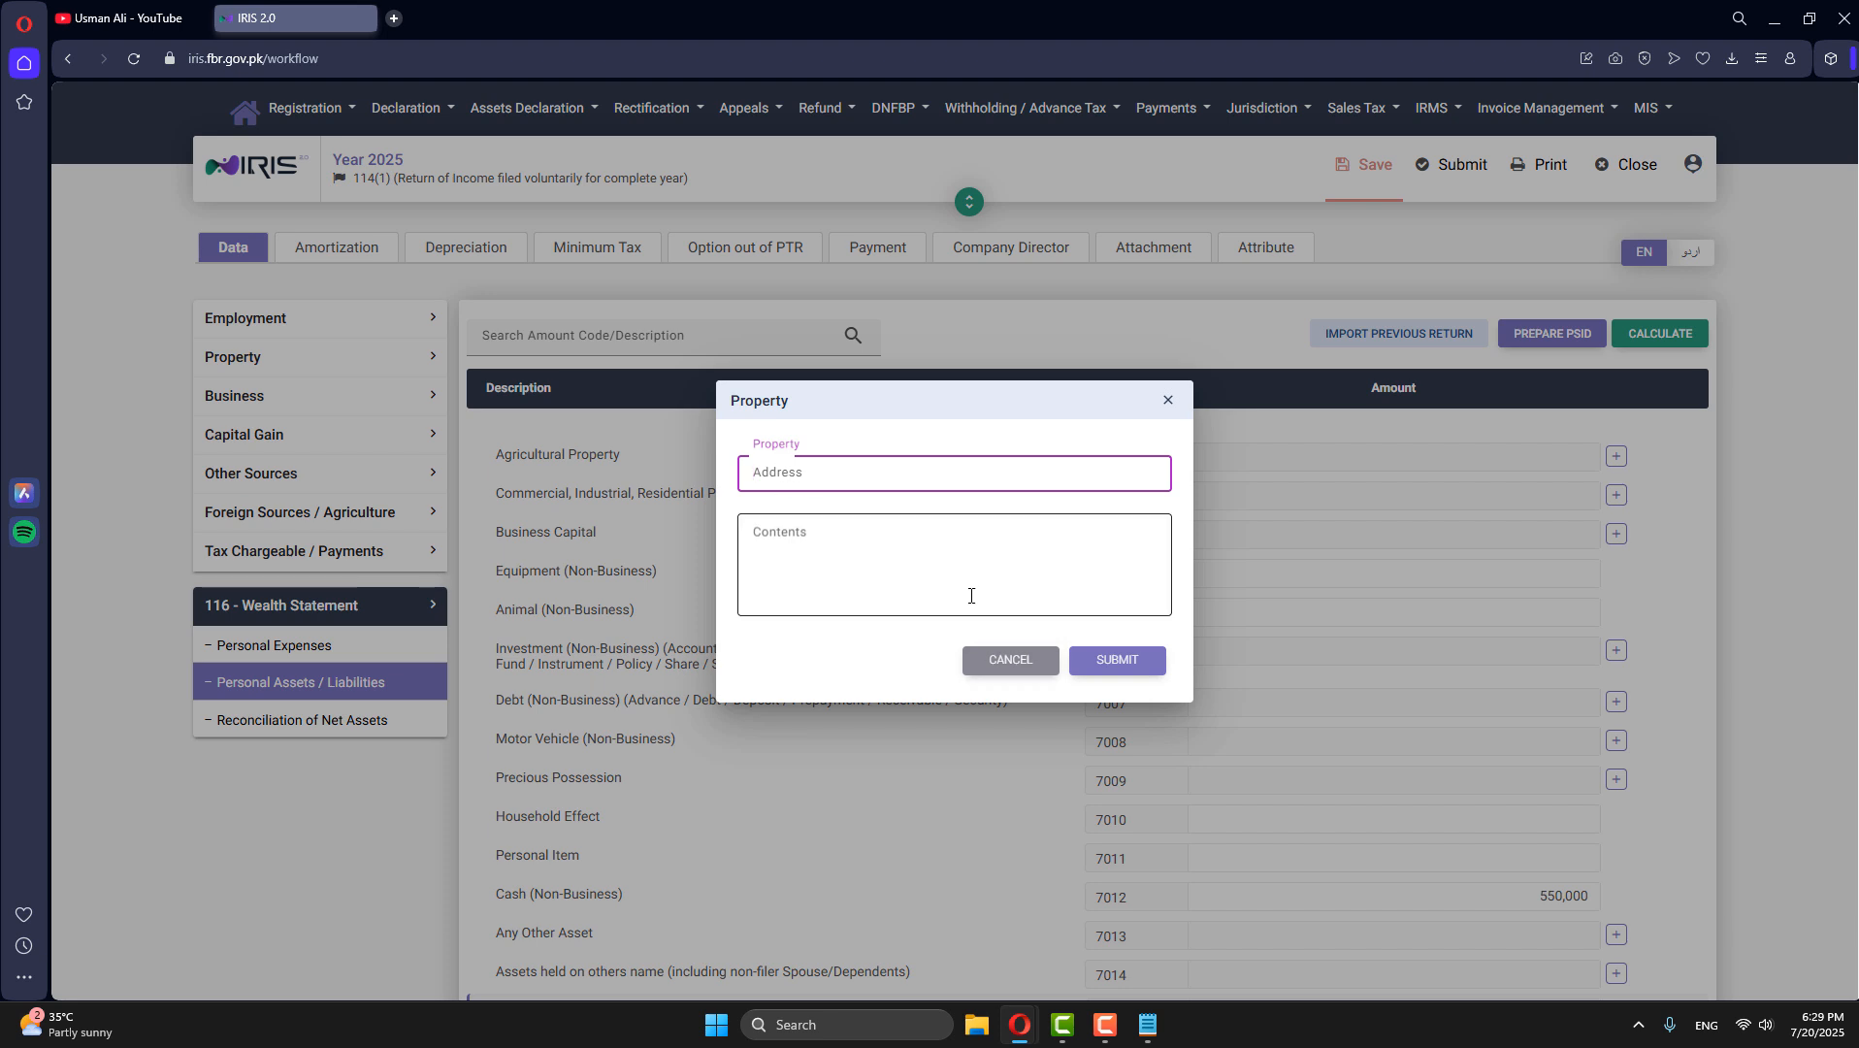
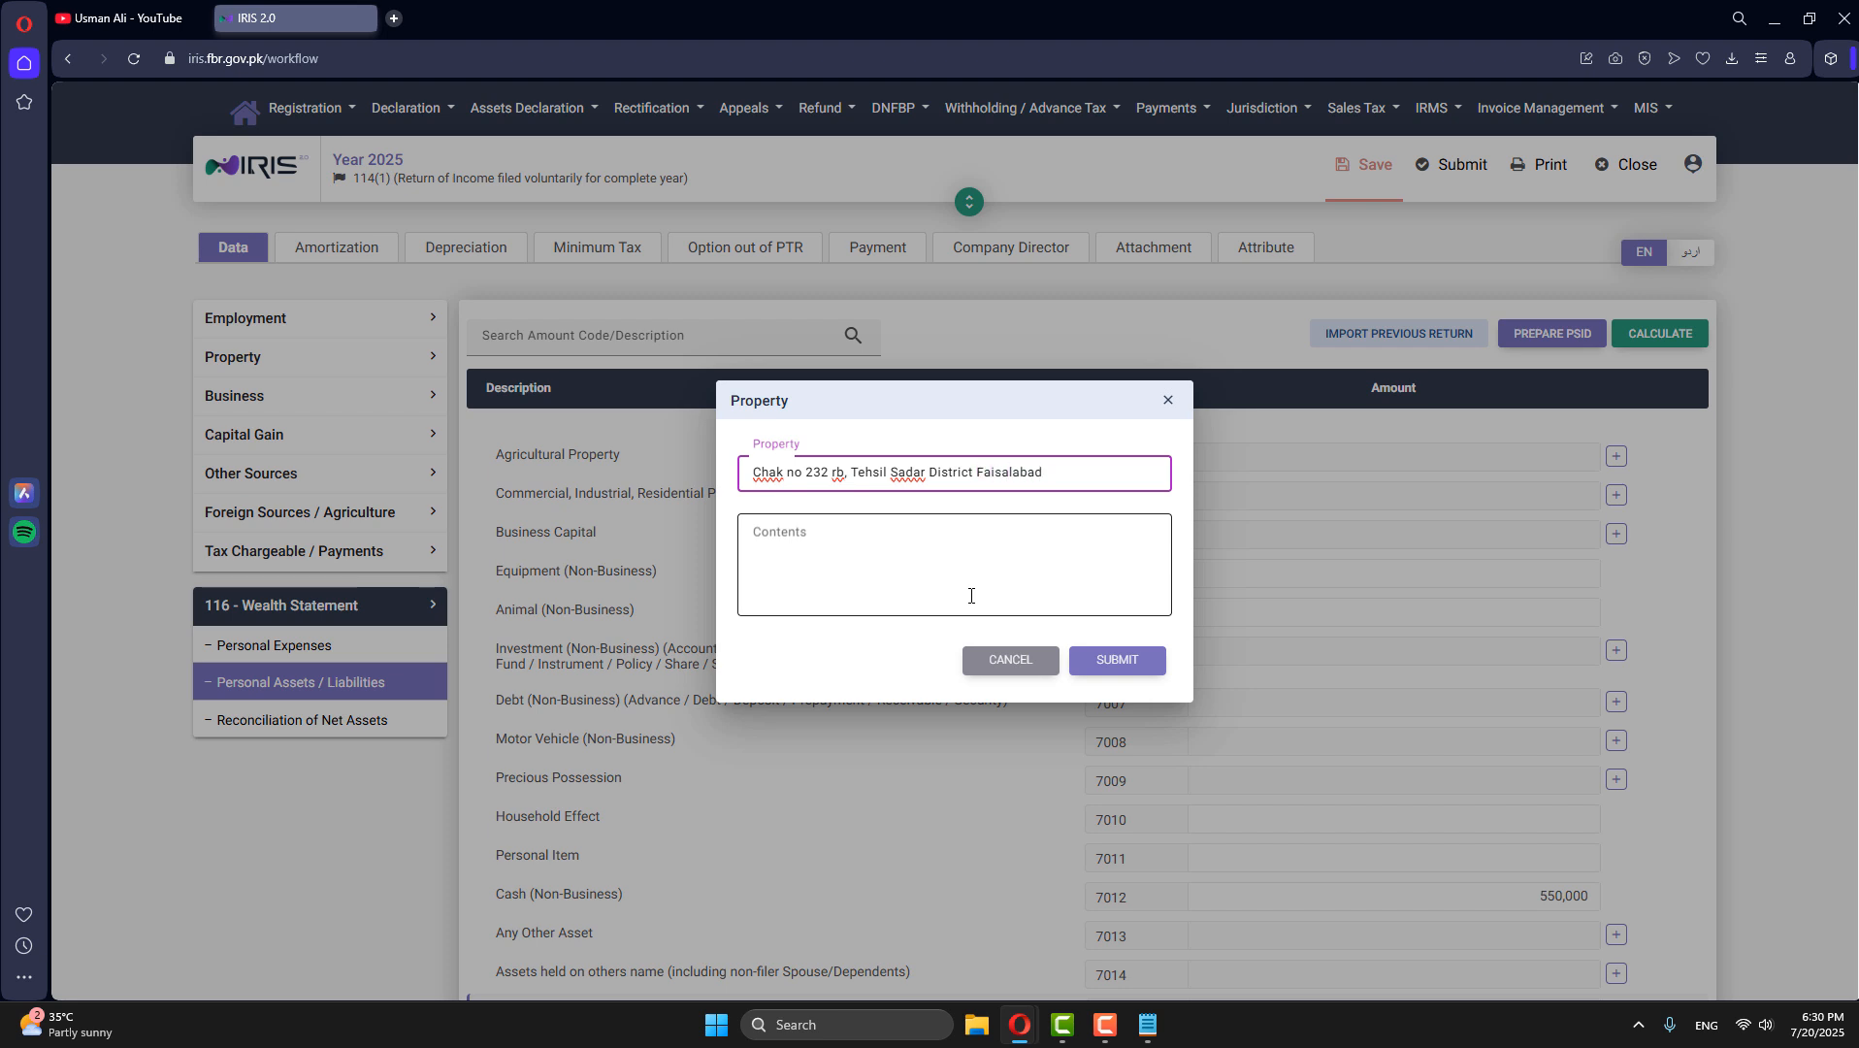
- Complete the property record with the contents "5 Marla Property" and the amount 1,550,000, and recalculate
left_click(971, 596)
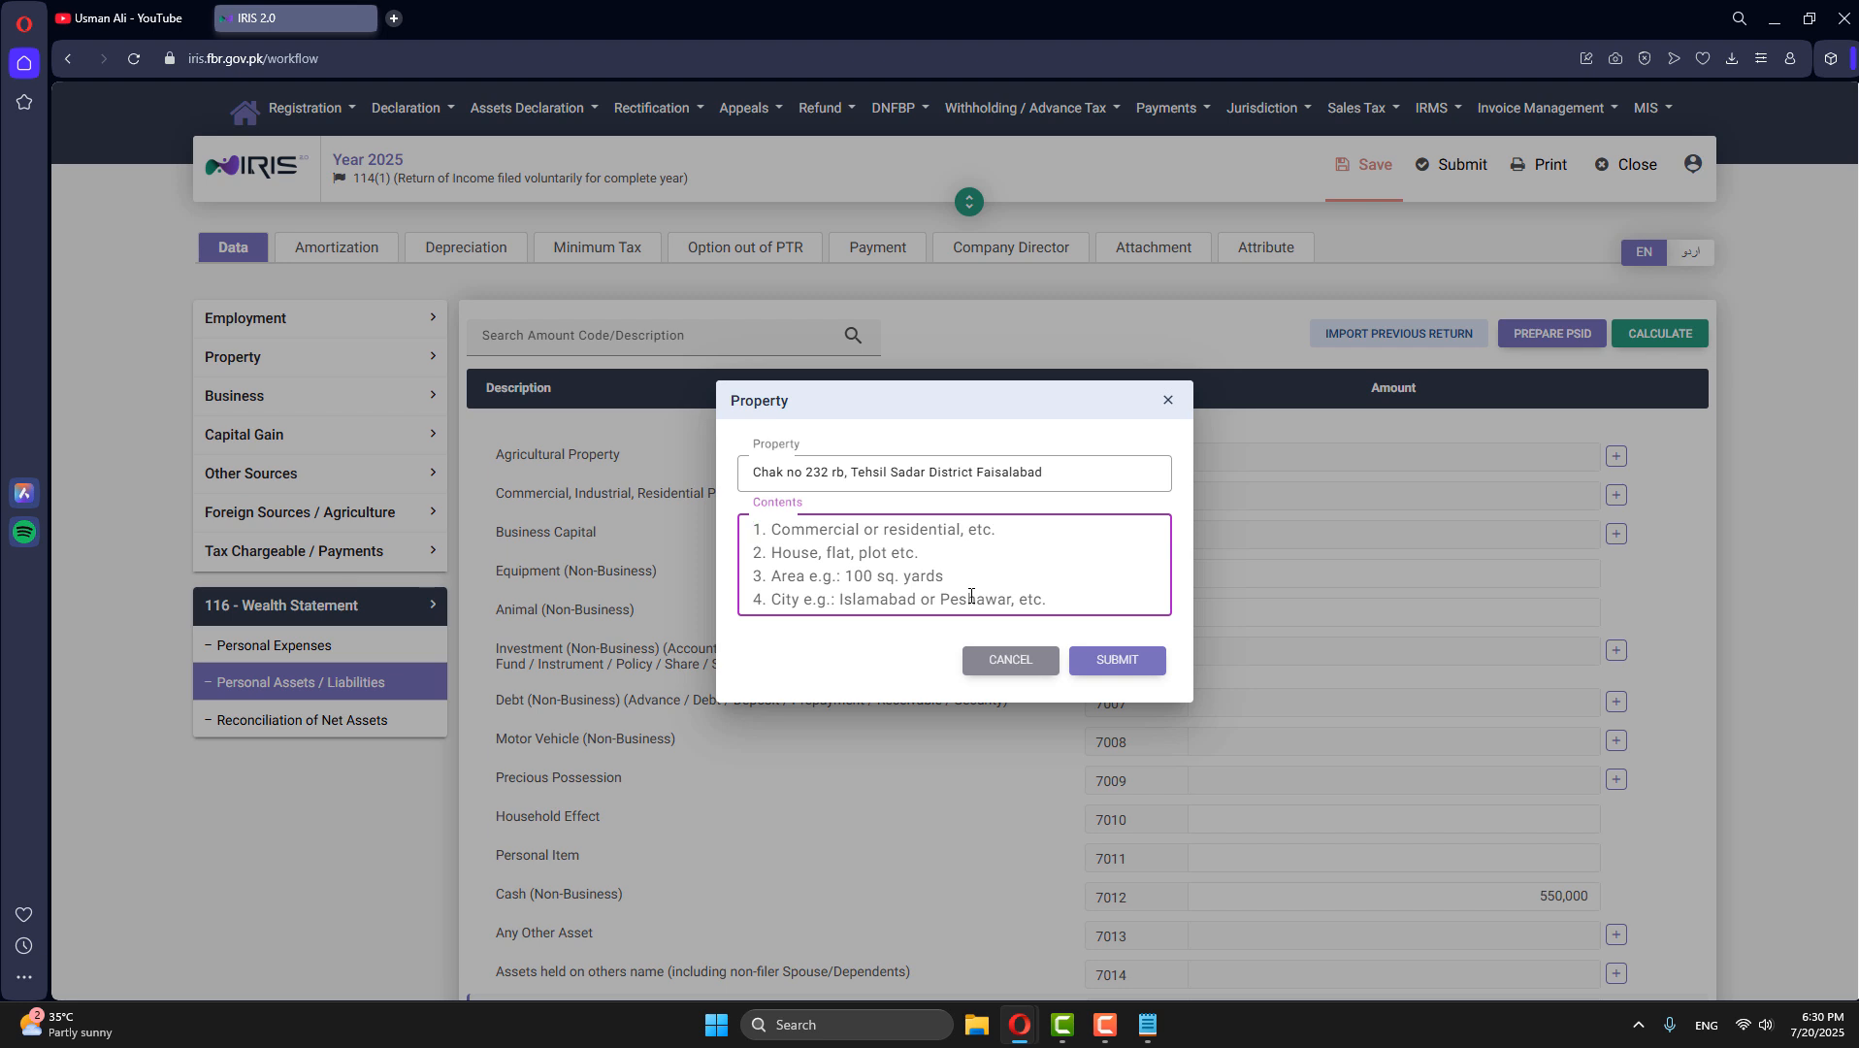
type("5 Mar")
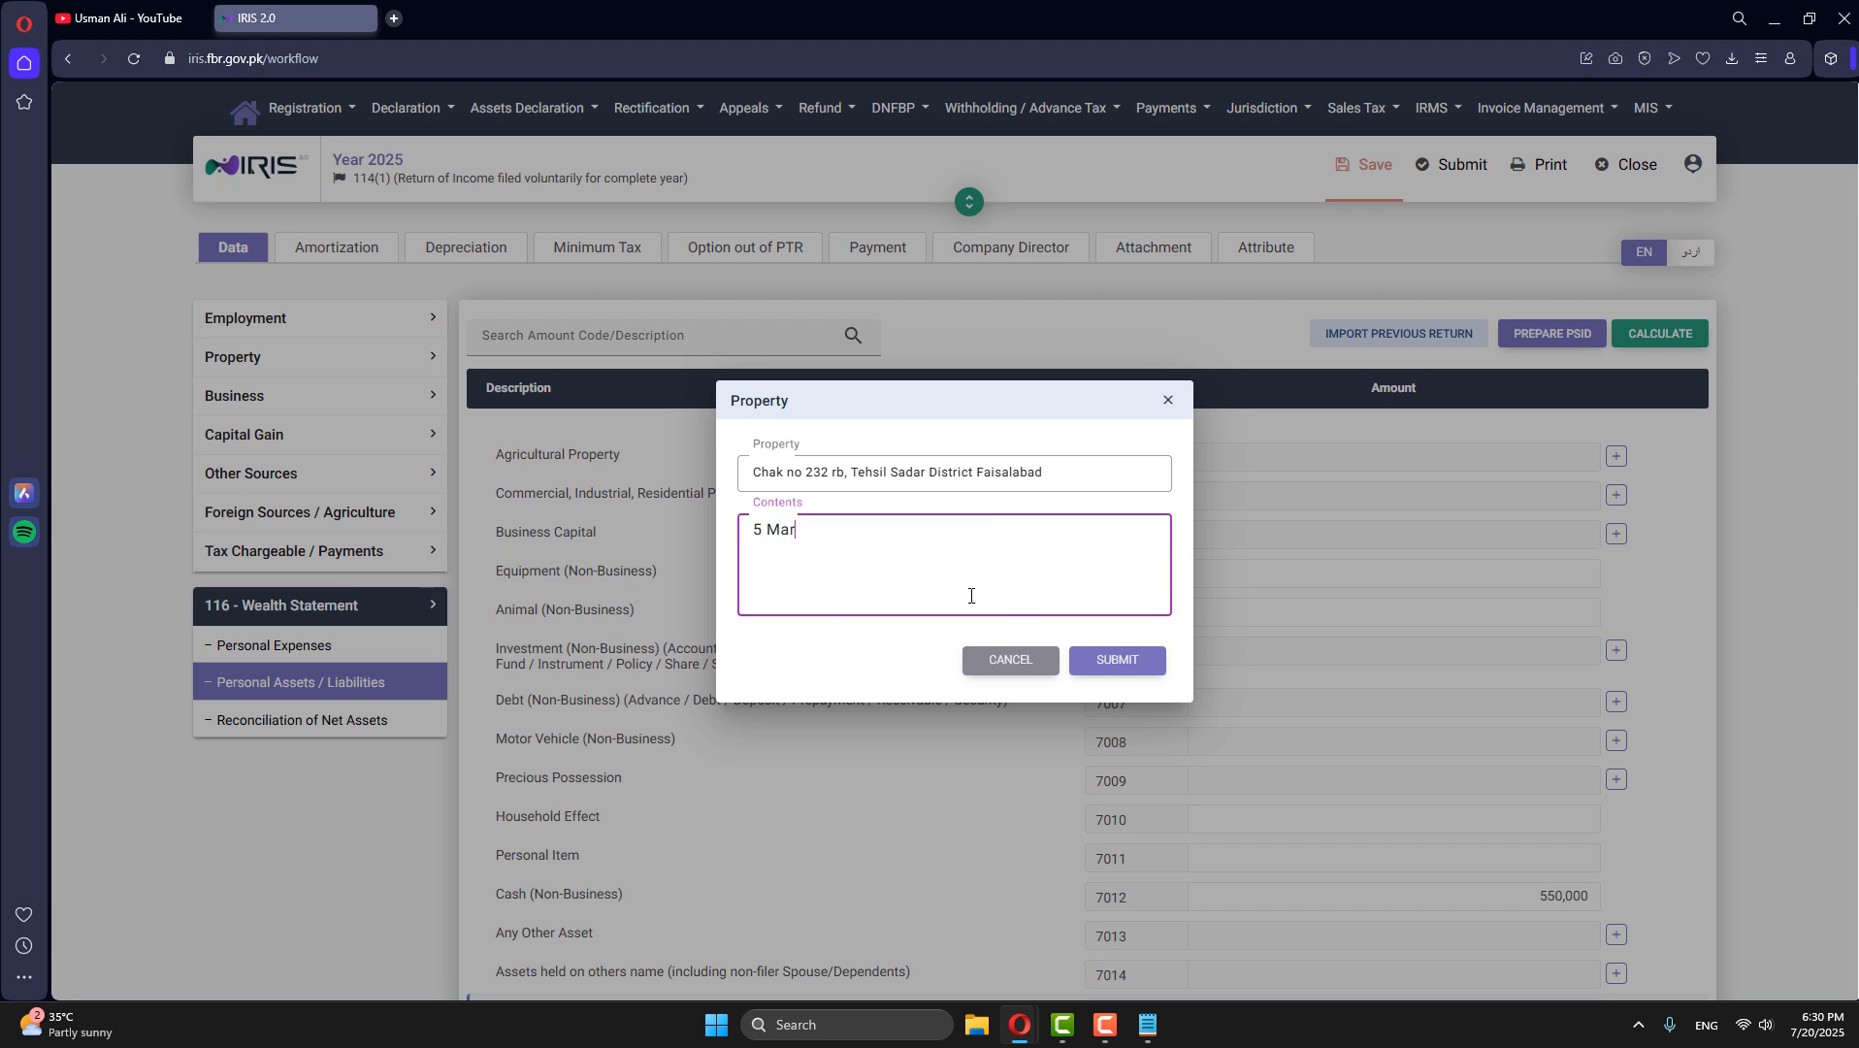
type("la Property")
left_click_drag(879, 534, 728, 535)
left_click(854, 560)
left_click_drag(893, 528, 779, 530)
left_click(1131, 666)
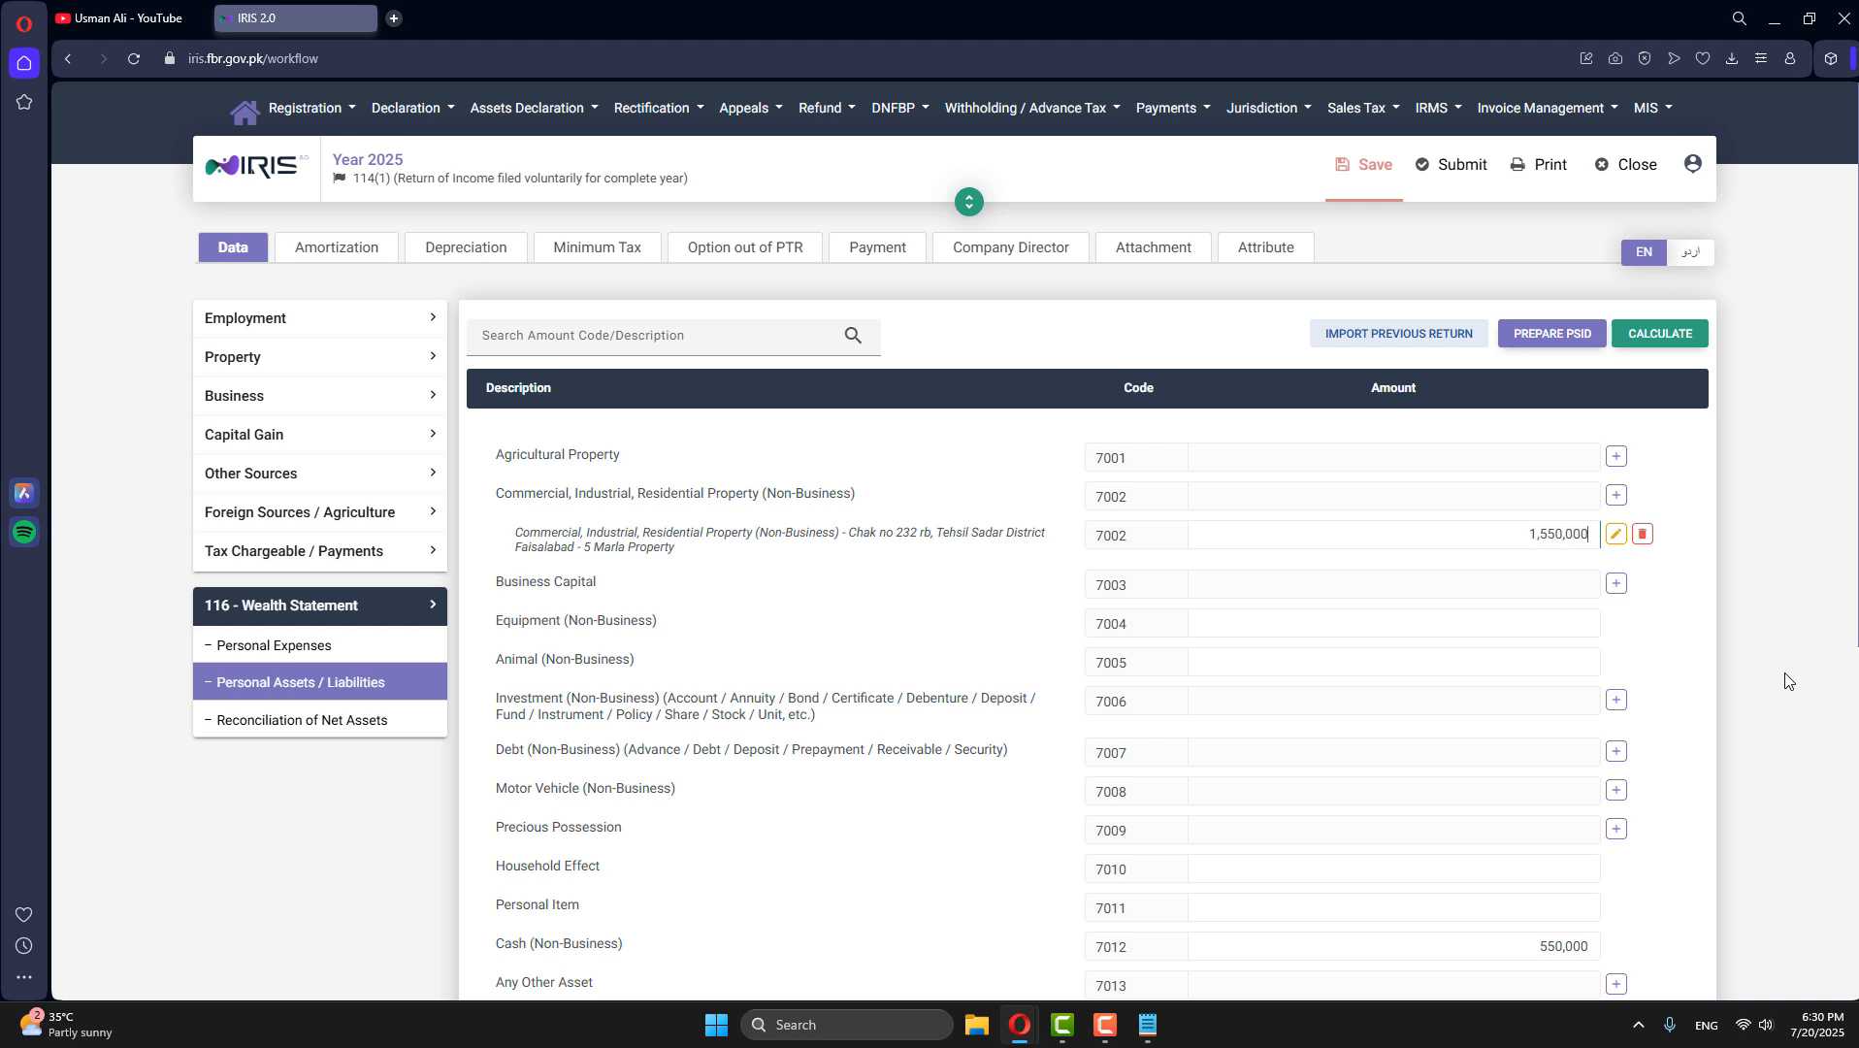
left_click(1659, 332)
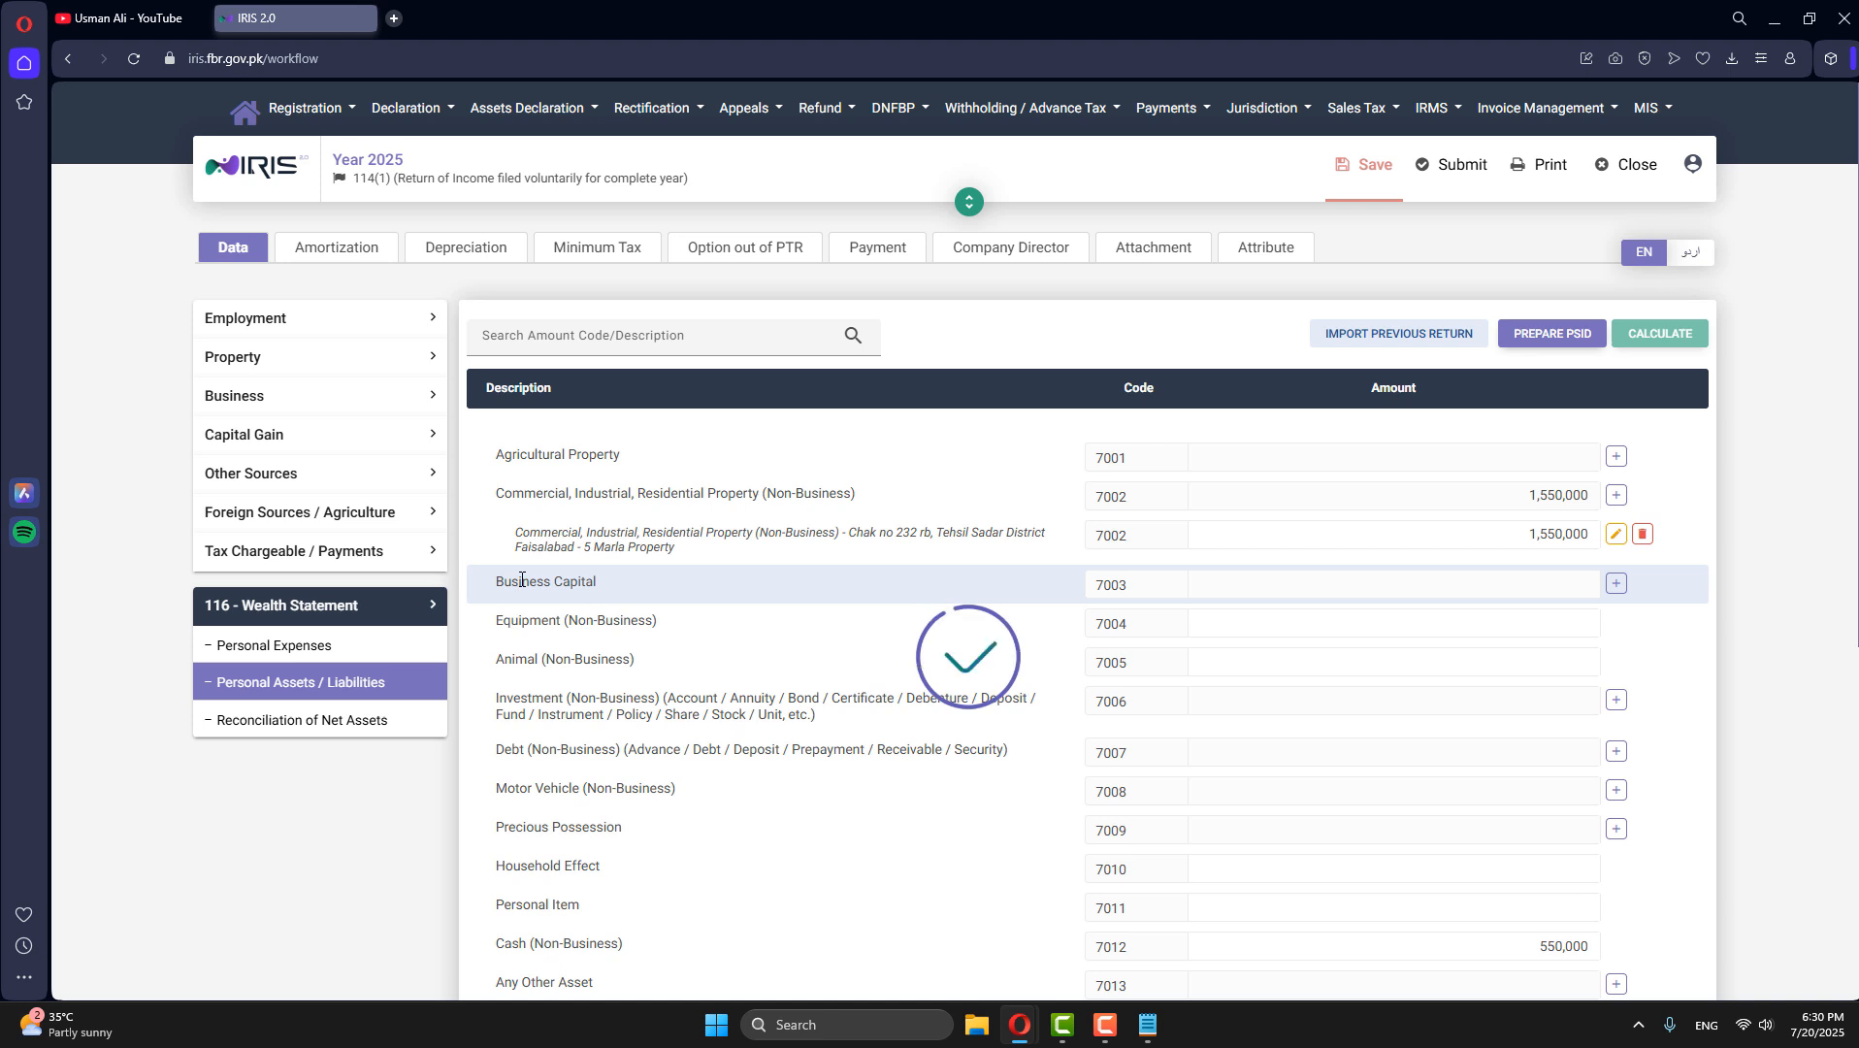
- Check the declared Capital in Business Assets / Equity / Liabilities and return to the wealth statement's Personal Assets / Liabilities
left_click(257, 397)
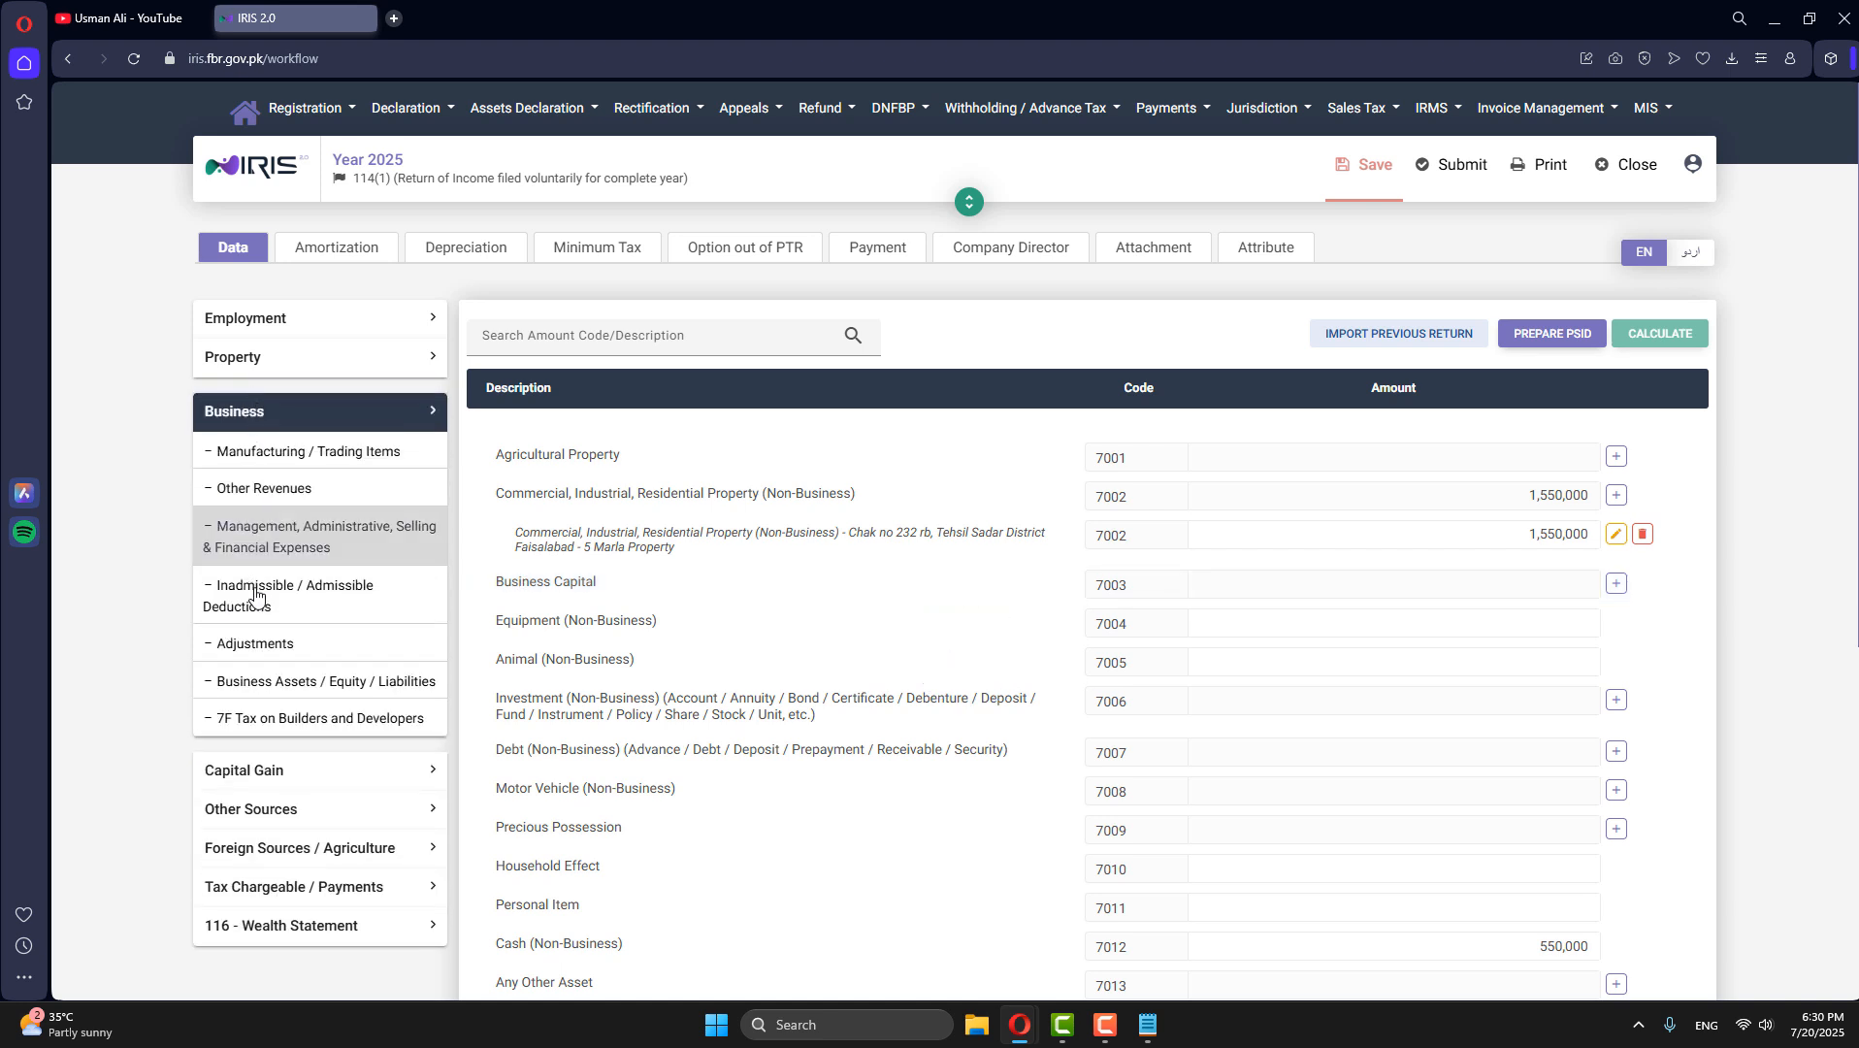
left_click(264, 682)
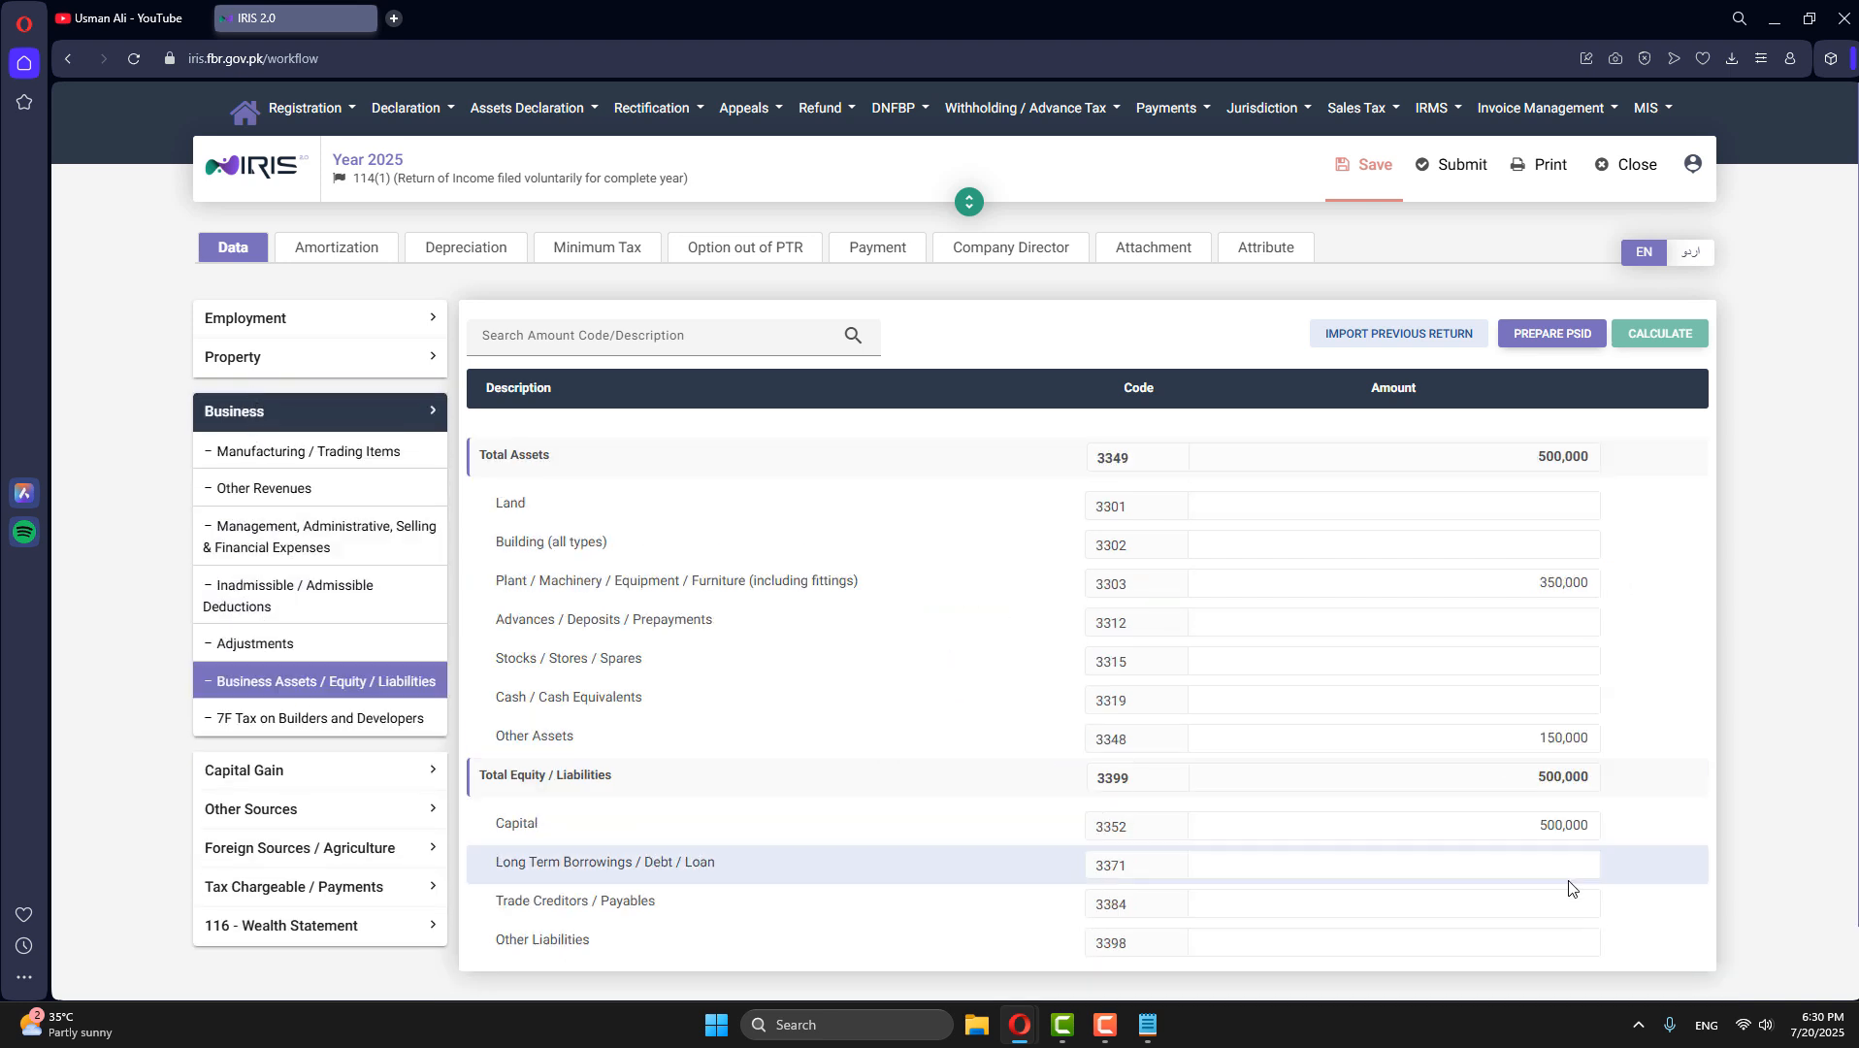
left_click(325, 412)
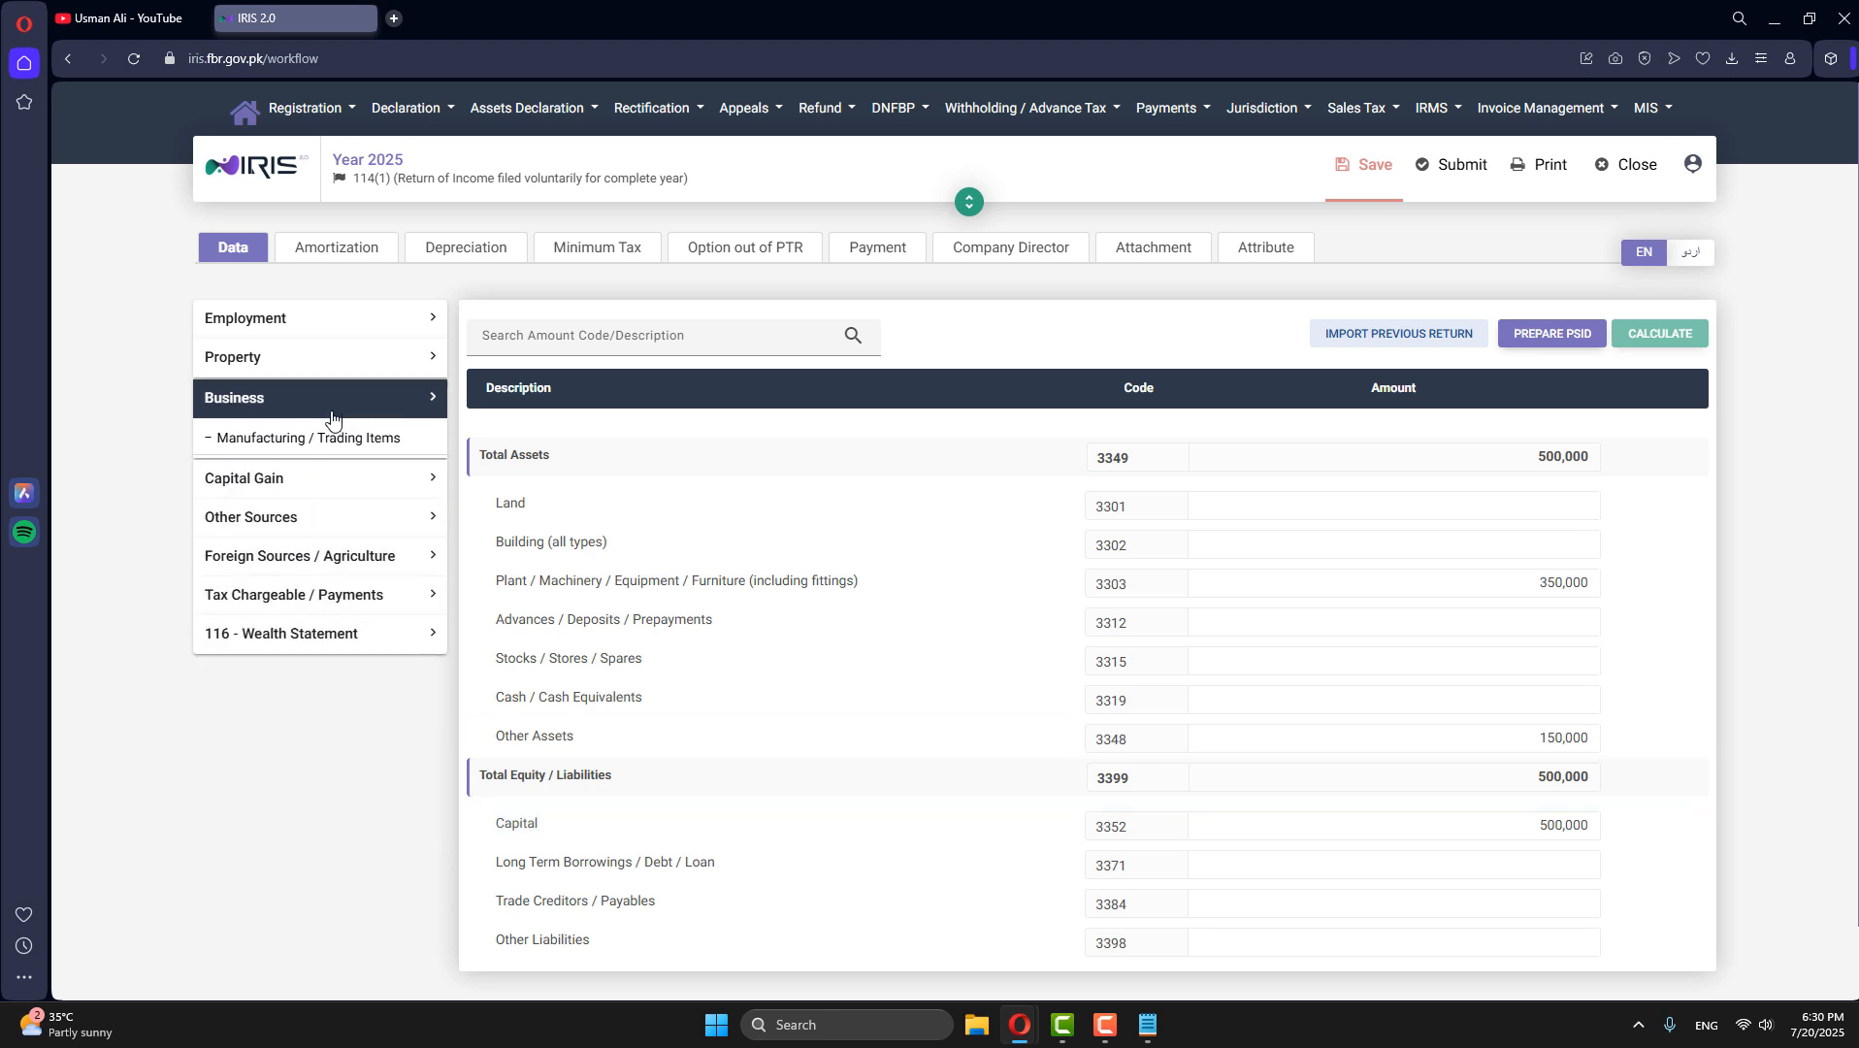
left_click(345, 593)
left_click(324, 683)
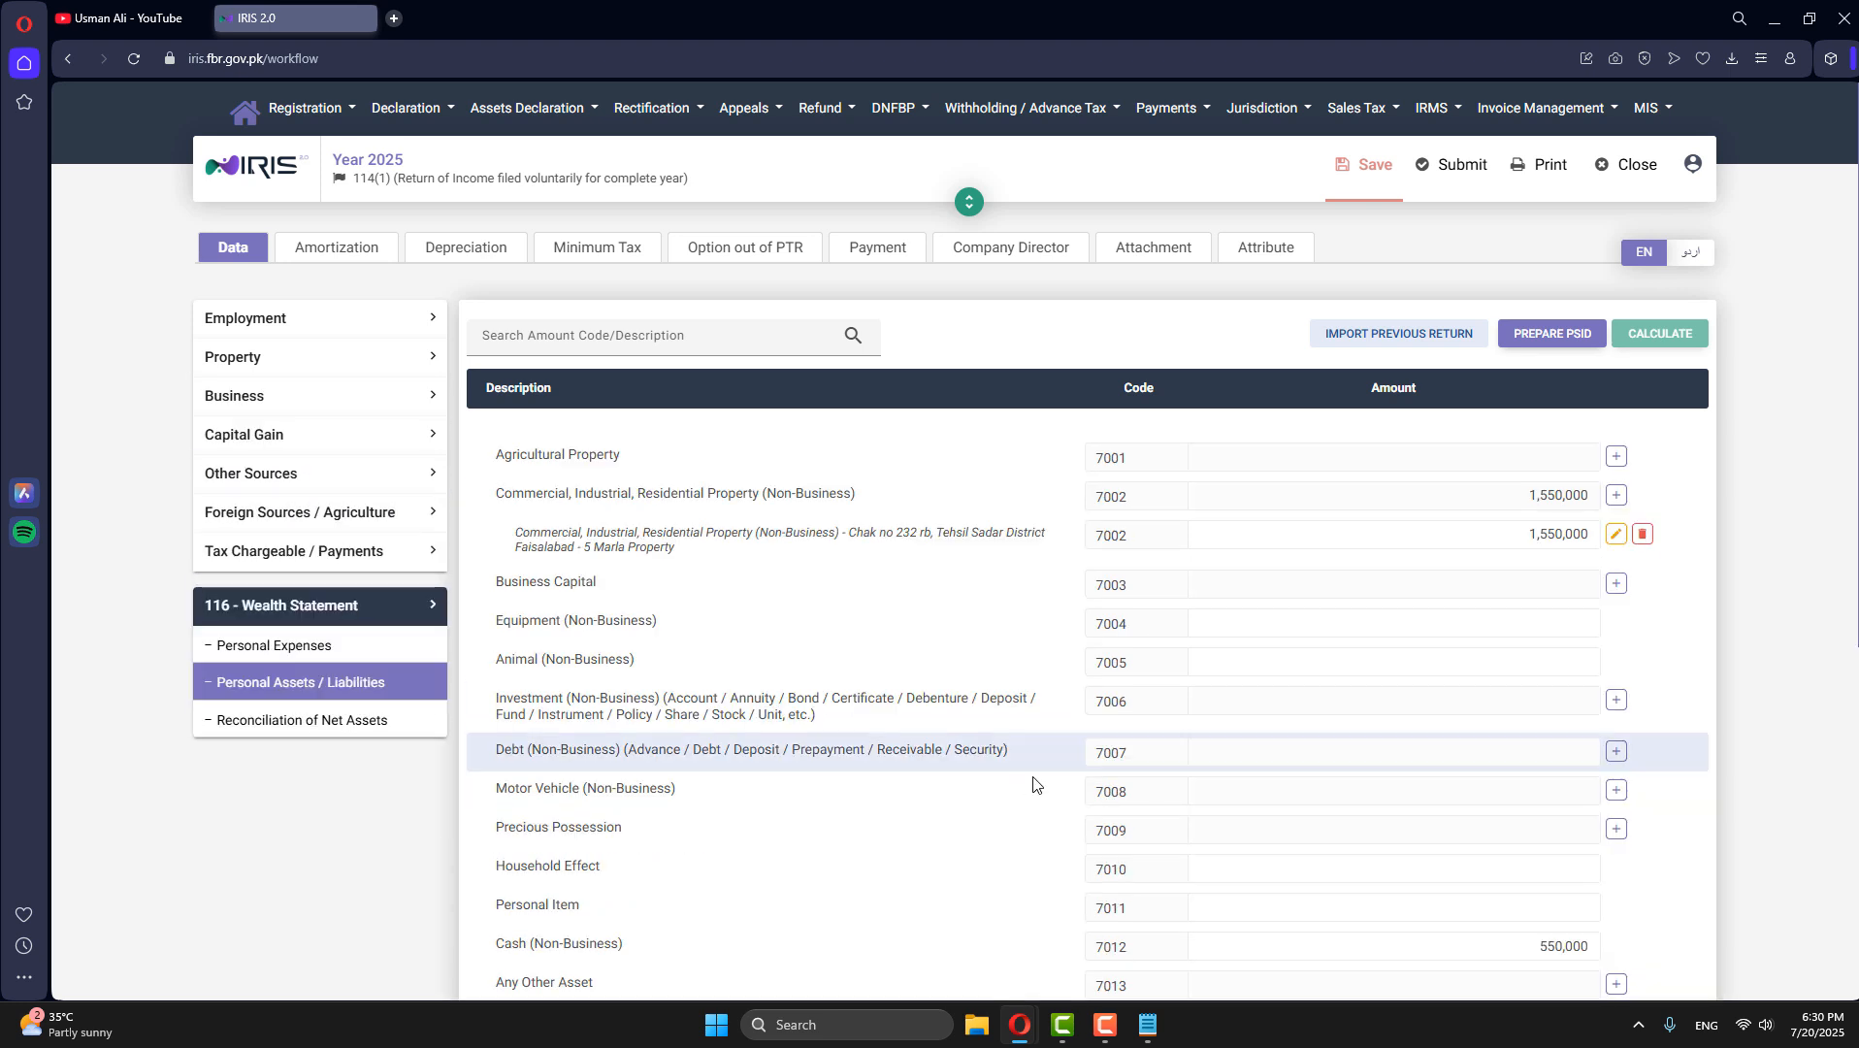
- Add a Business Capital record for "Arshad IT House" with the amount 500,000 and recalculate
left_click(1616, 583)
left_click(804, 537)
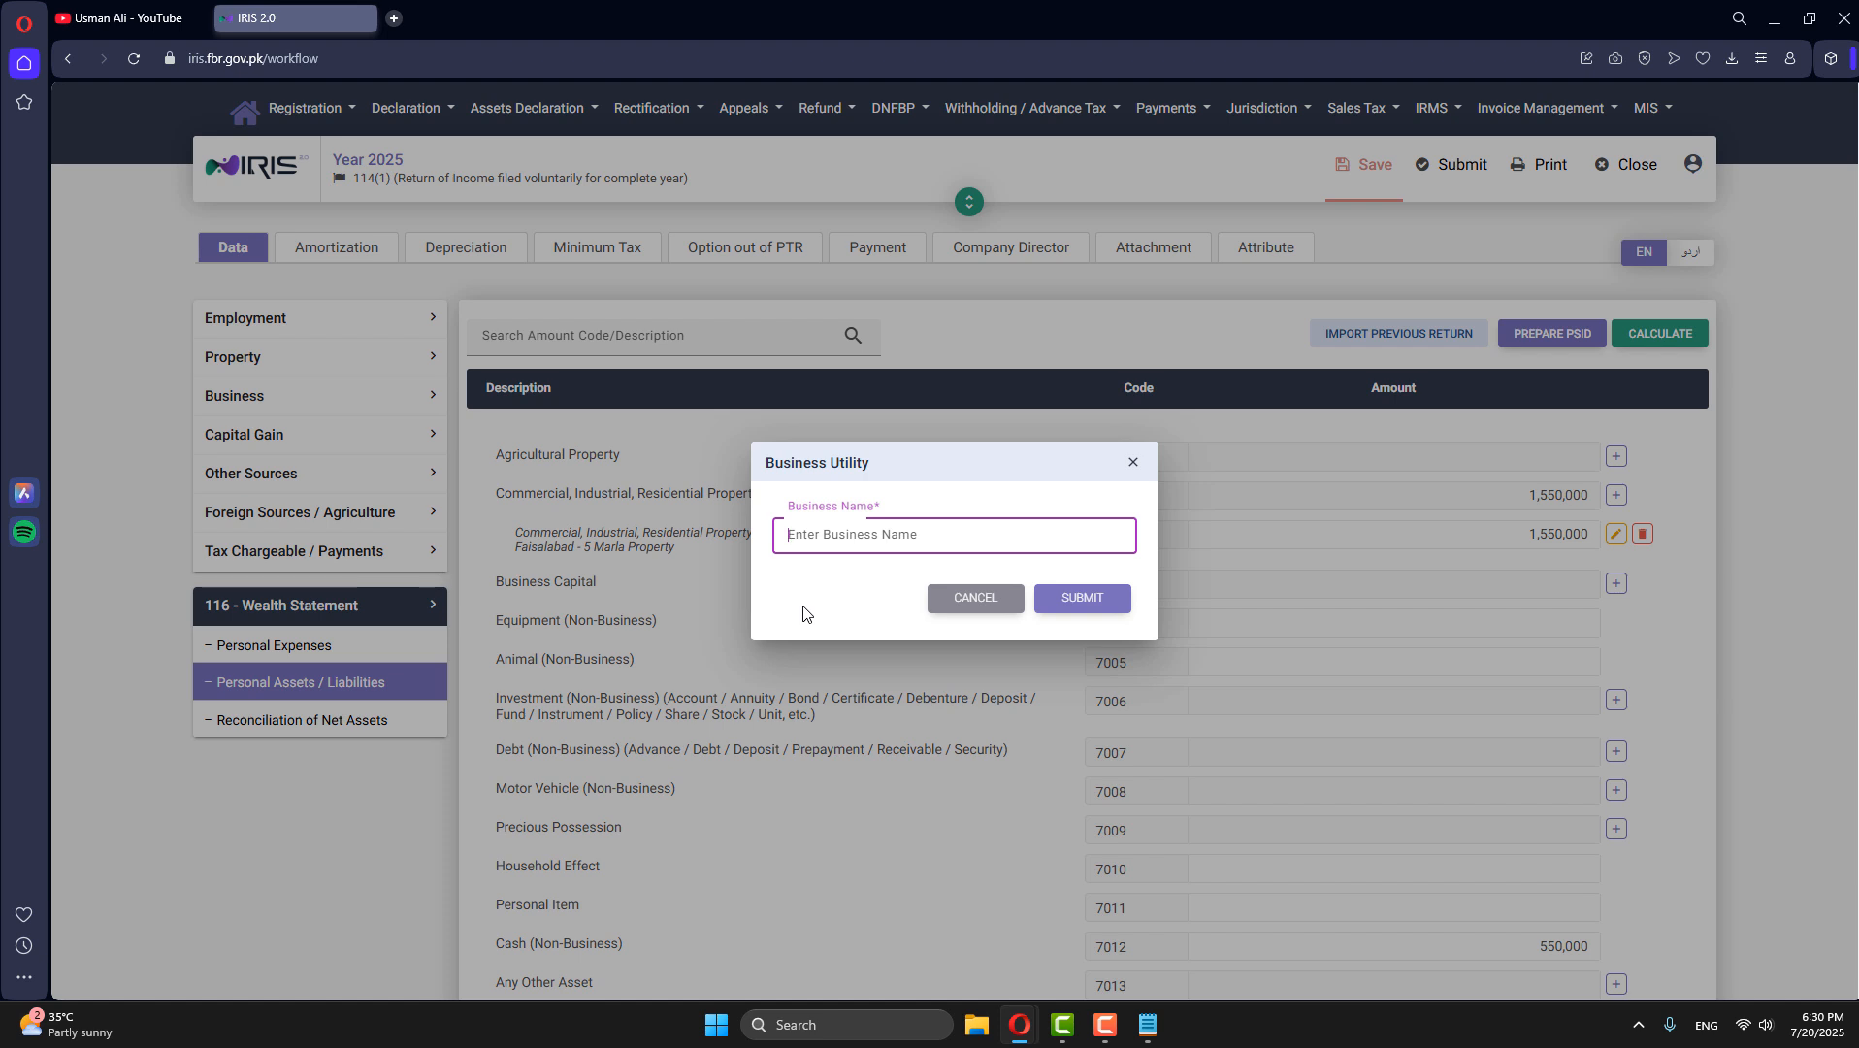
type("Arshad IT House")
left_click(1067, 600)
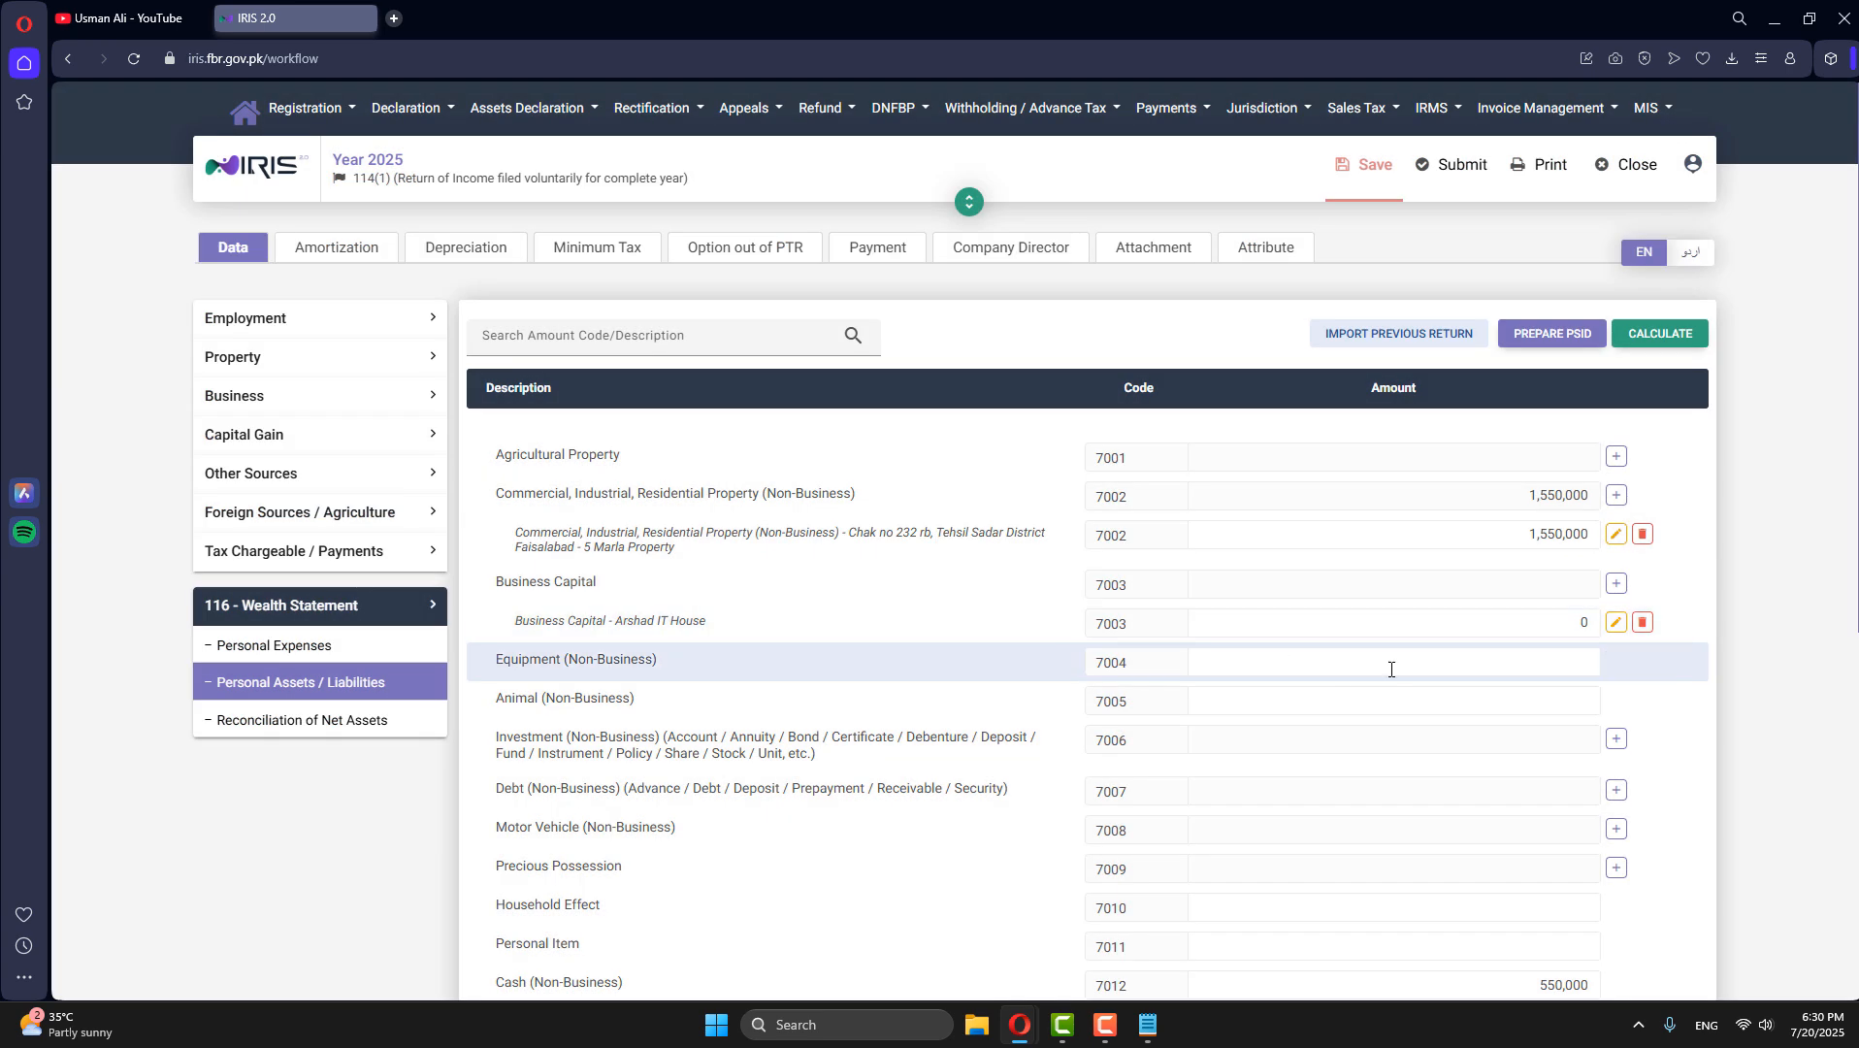
left_click(1583, 624)
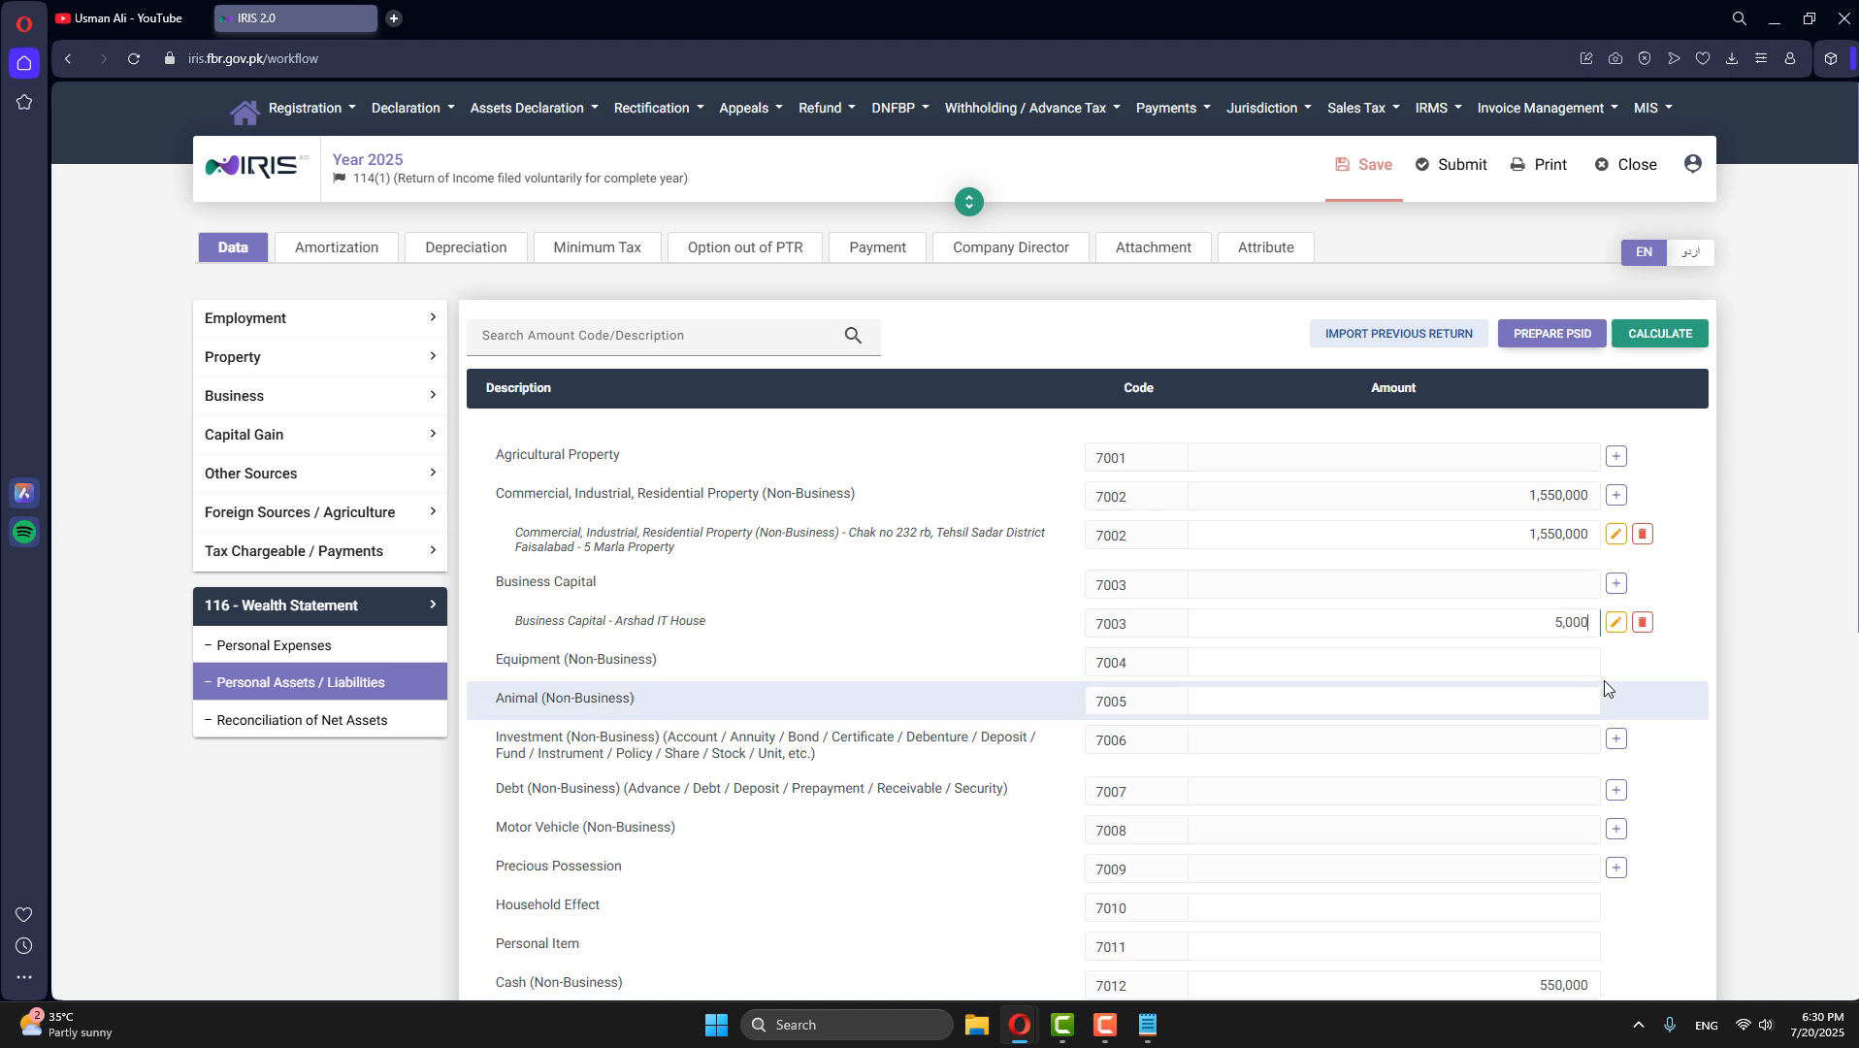
type("500,000")
left_click(1661, 335)
- Add an Investment (Non-Business) record with the bank account number, contents "UBL, Square Branch Faisalabad" and amount 550,000, and recalculate
scroll(563, 679, "down", 2)
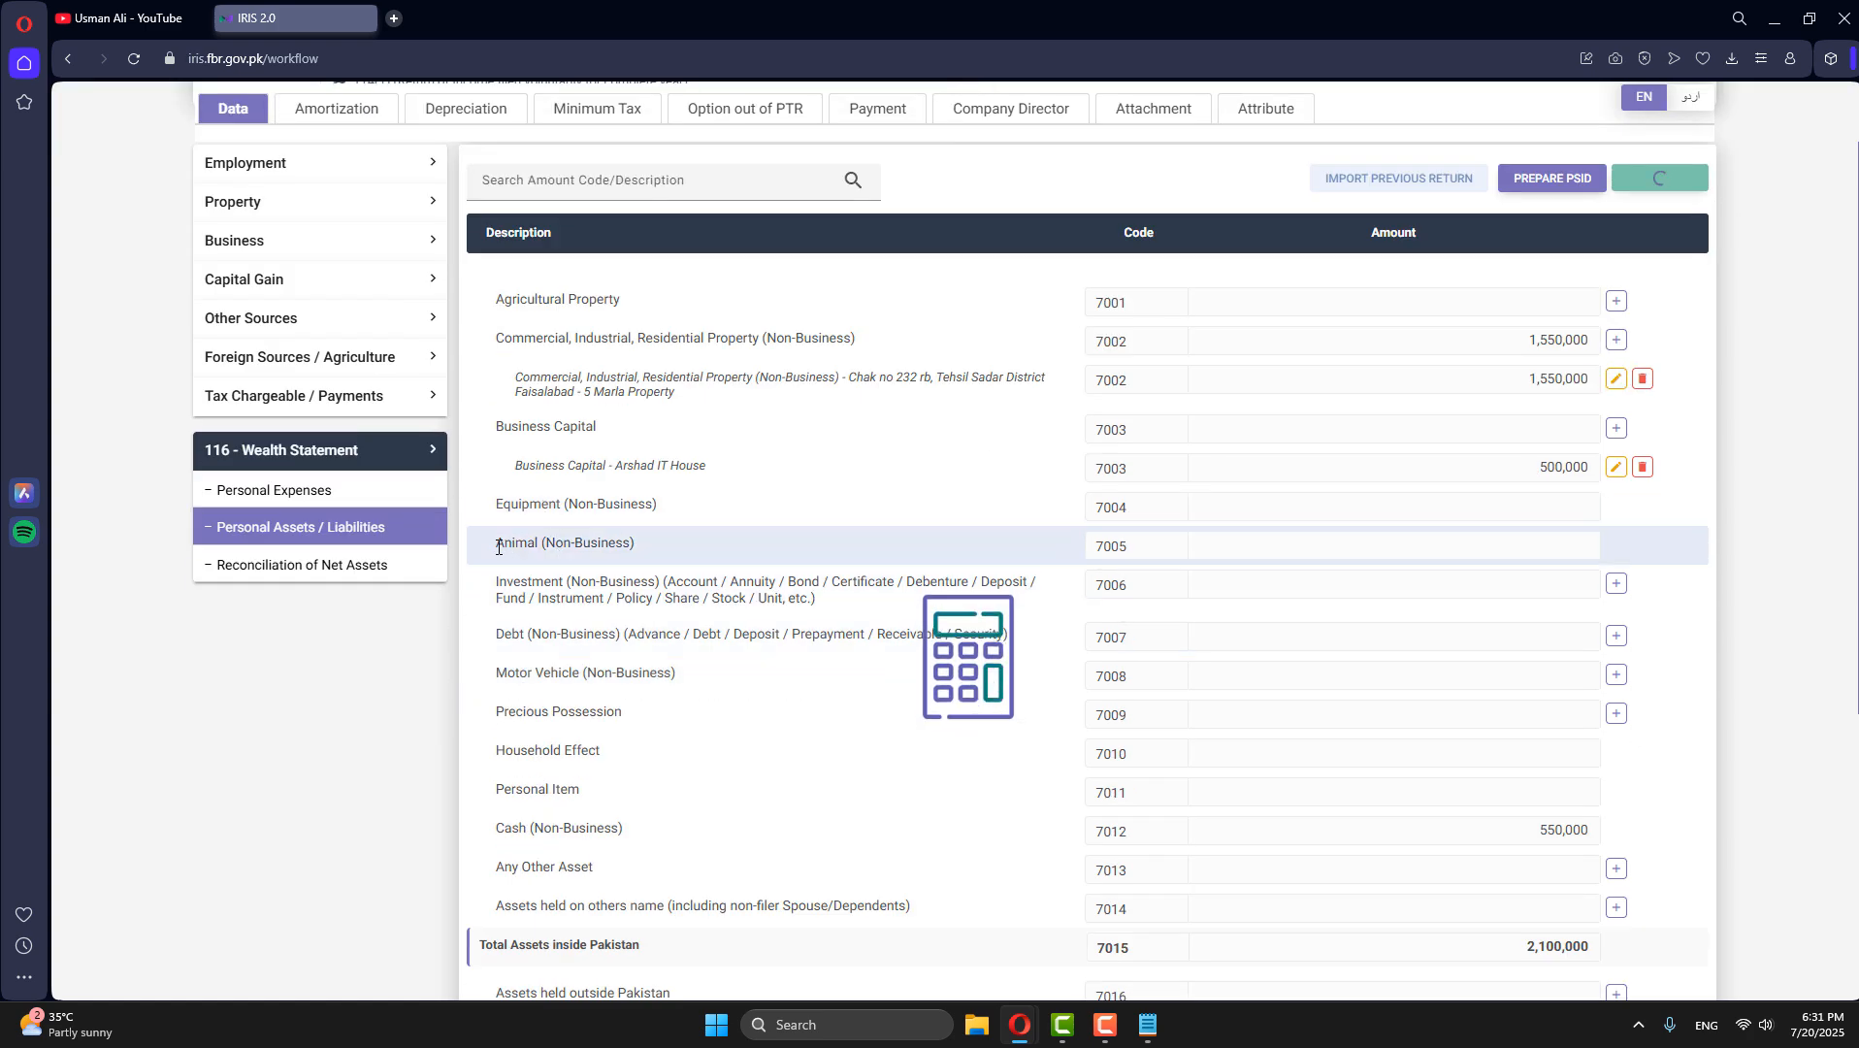
left_click_drag(497, 546, 572, 541)
left_click(1378, 547)
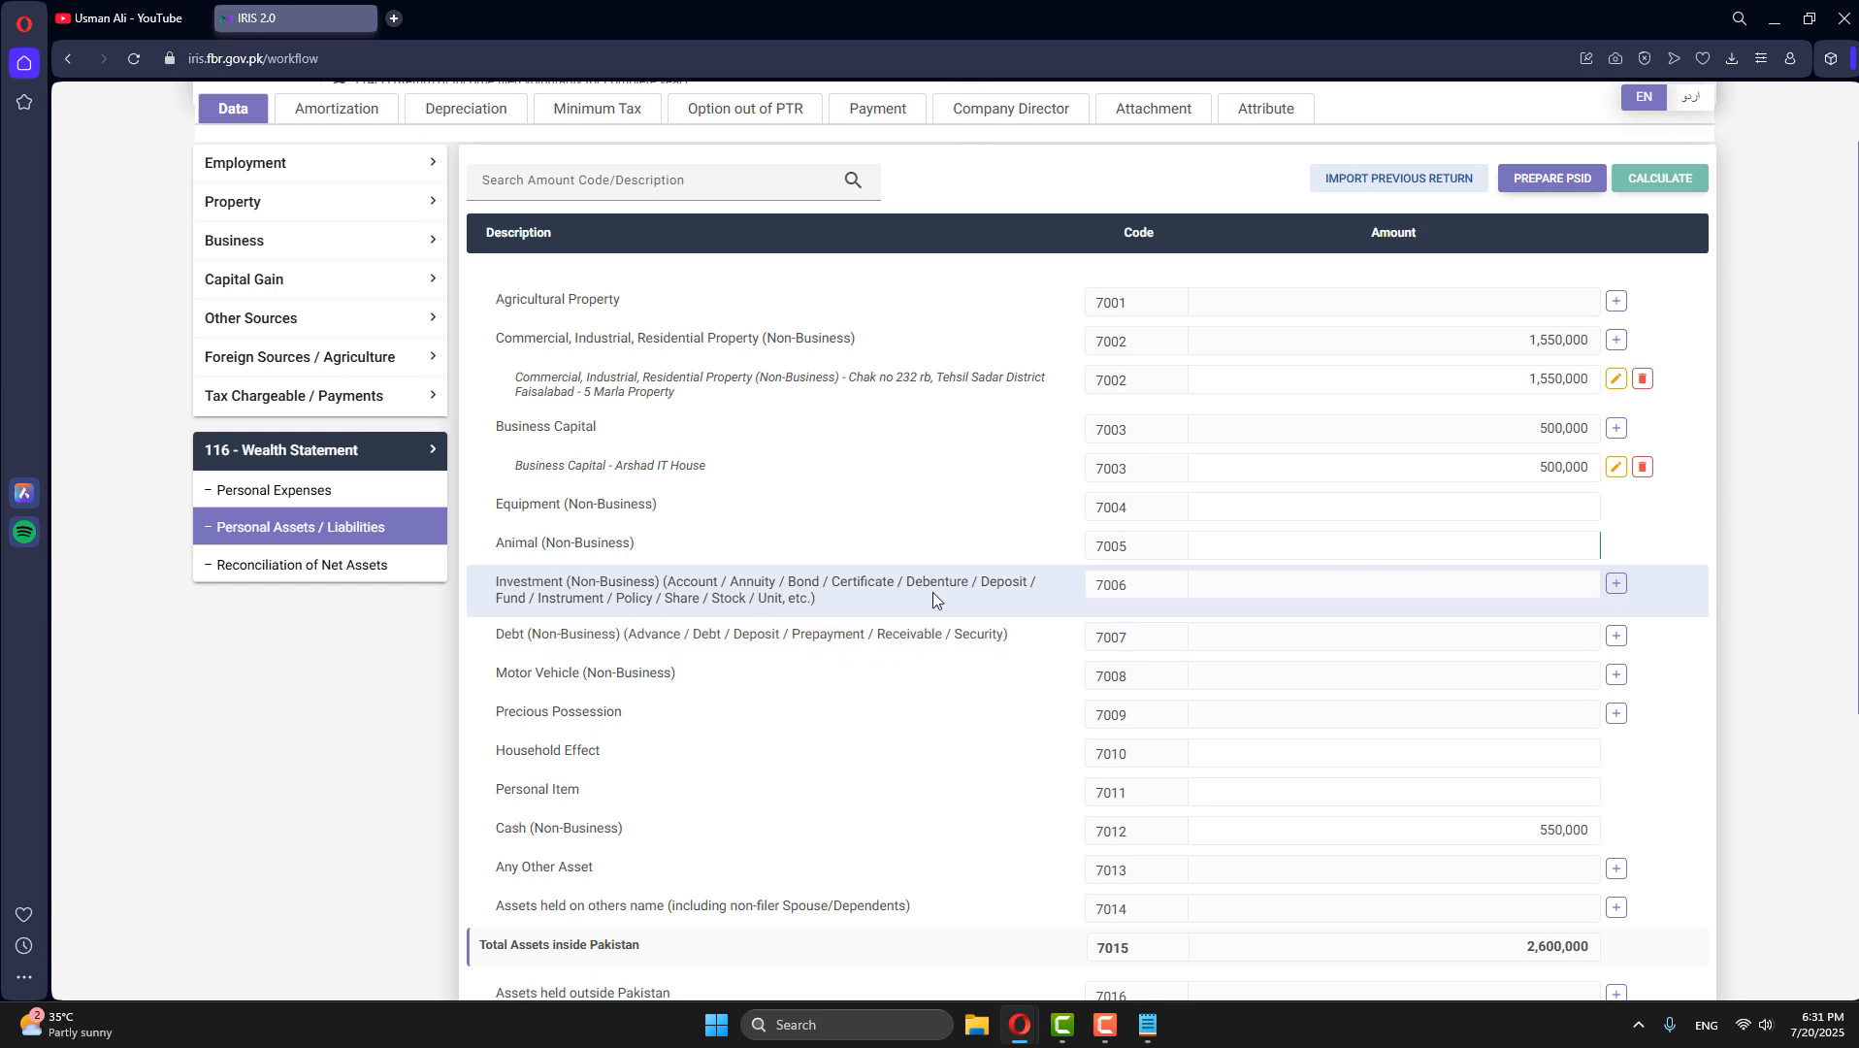
left_click(1616, 586)
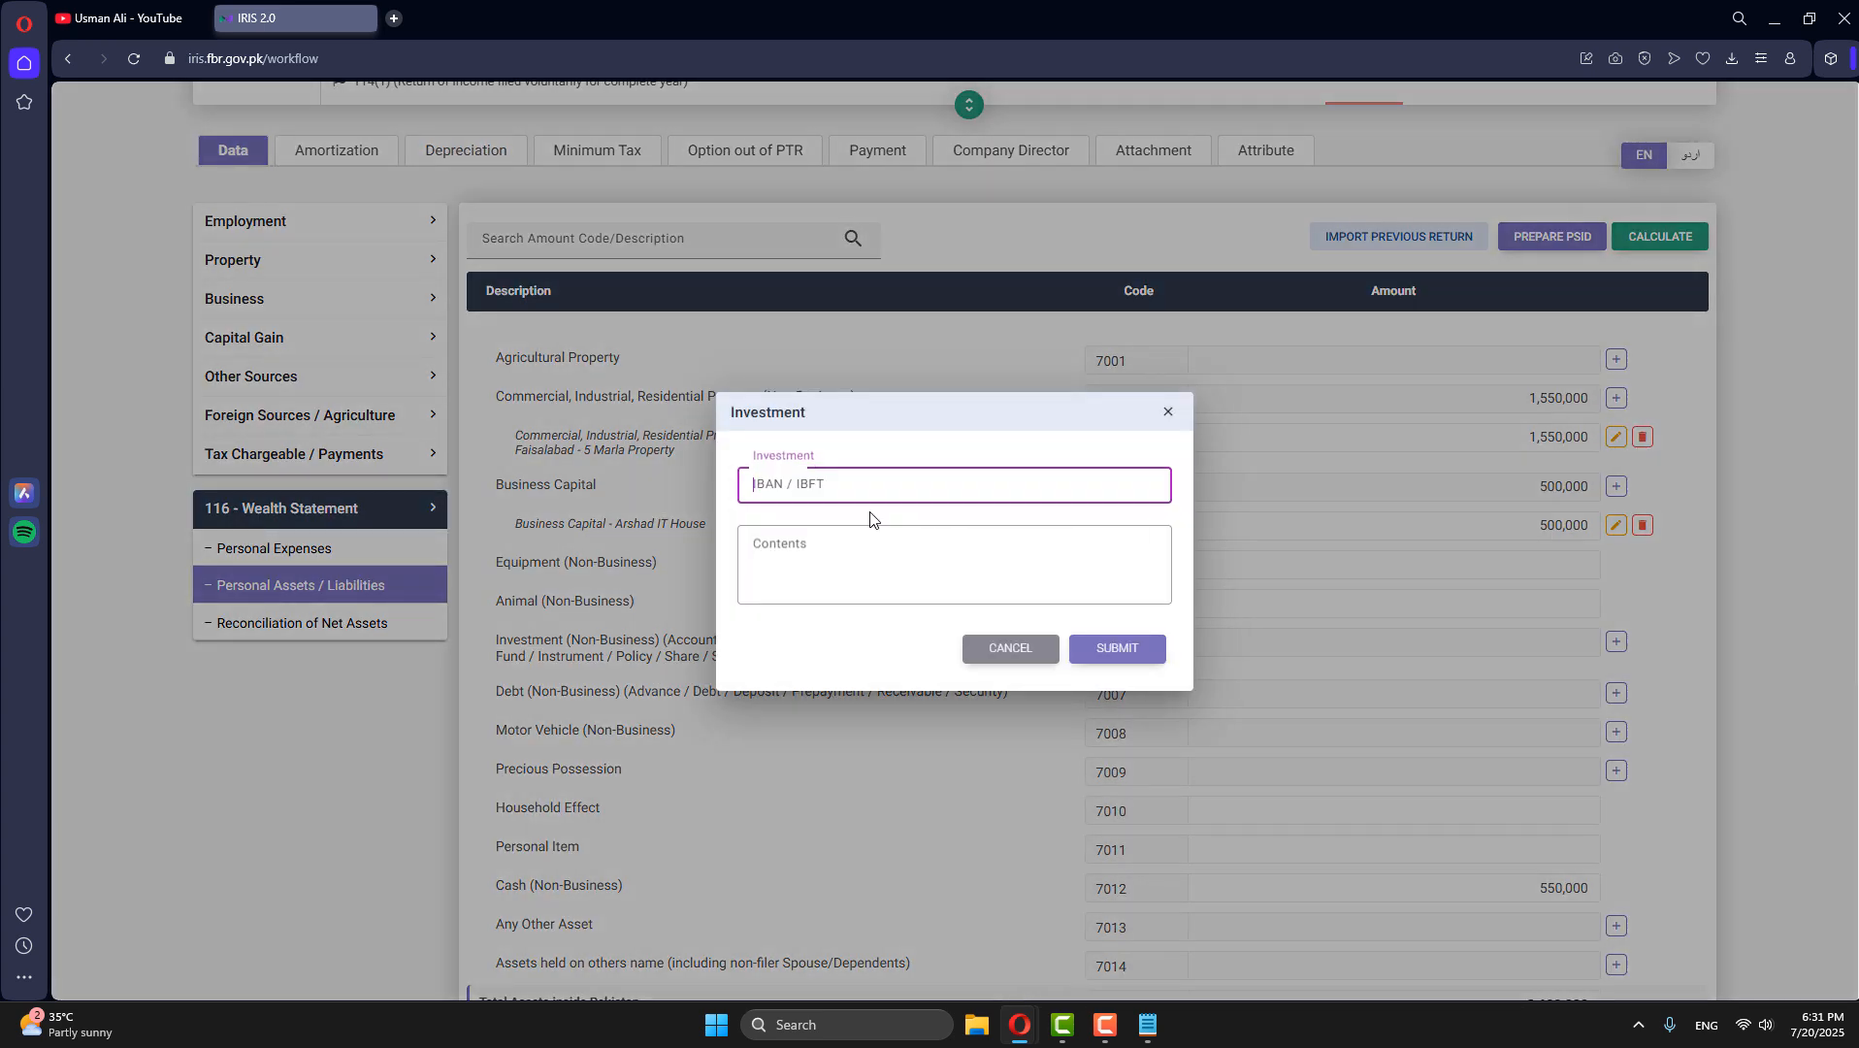
key("Tab")
type("U")
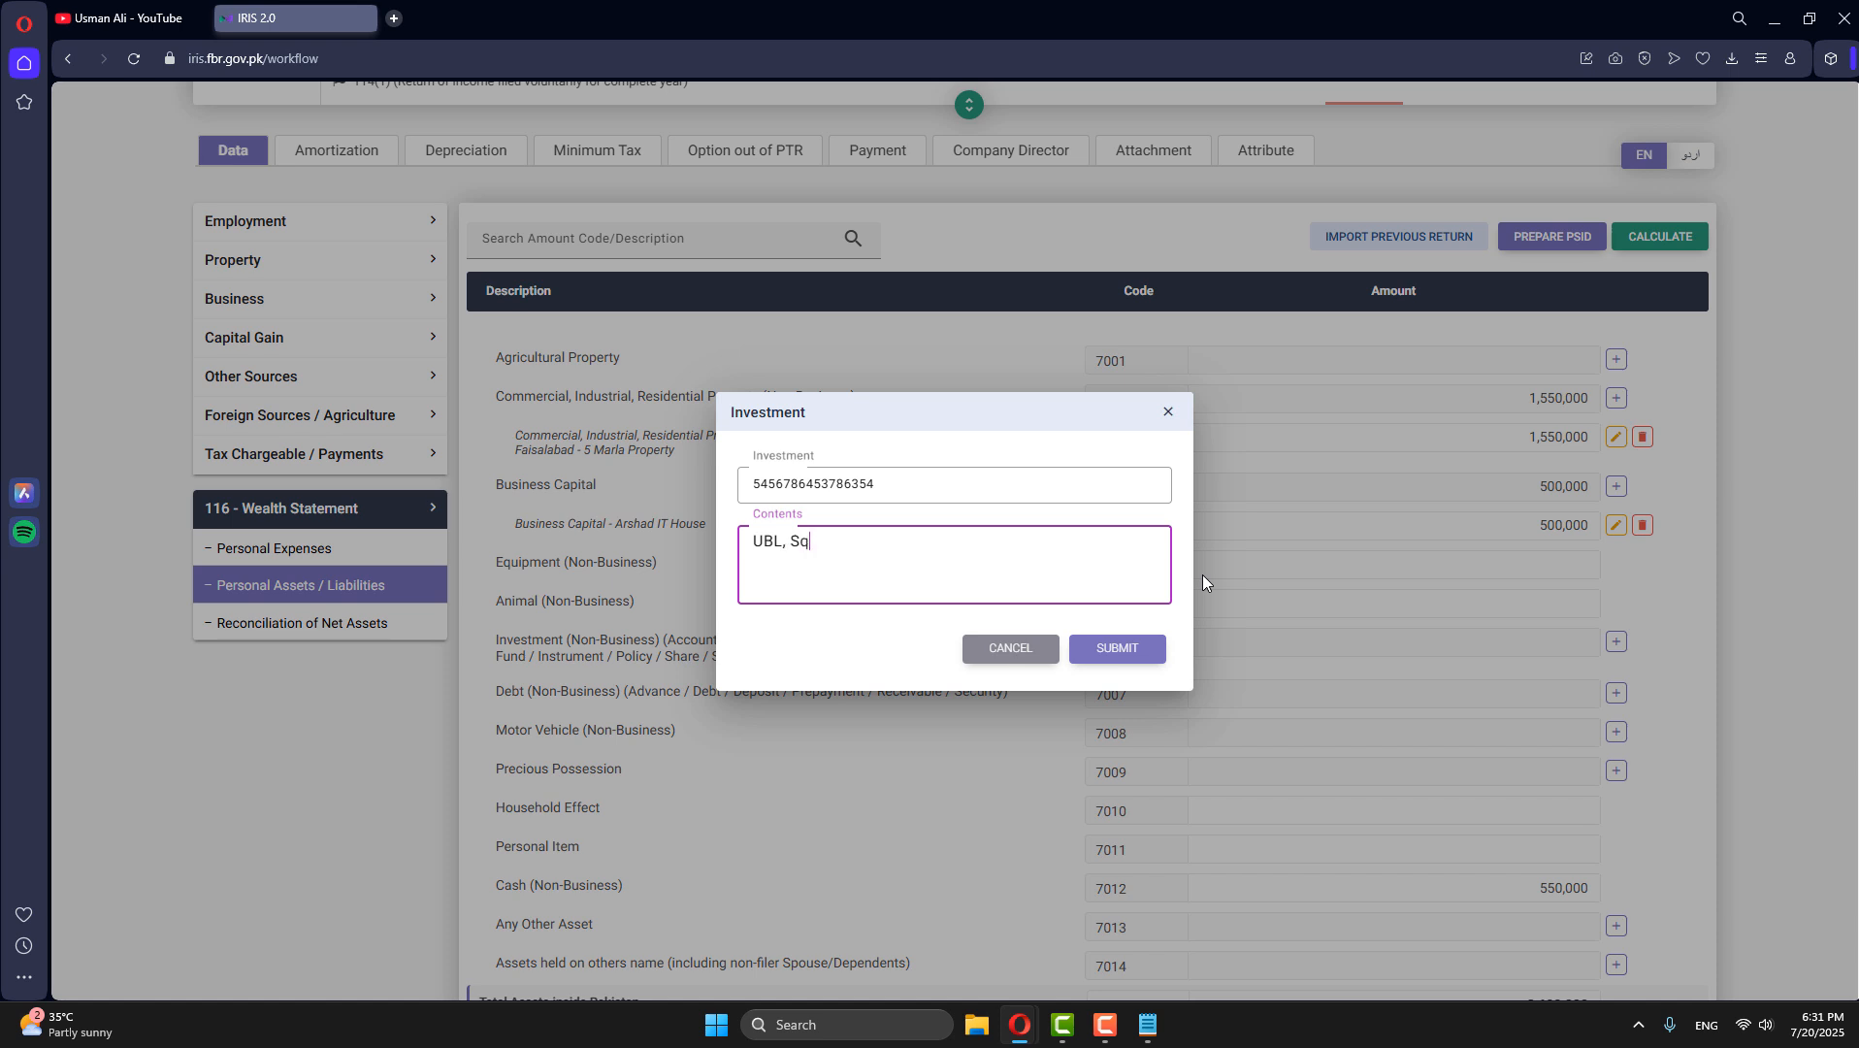
type("BL, Square Branch Faisalabad")
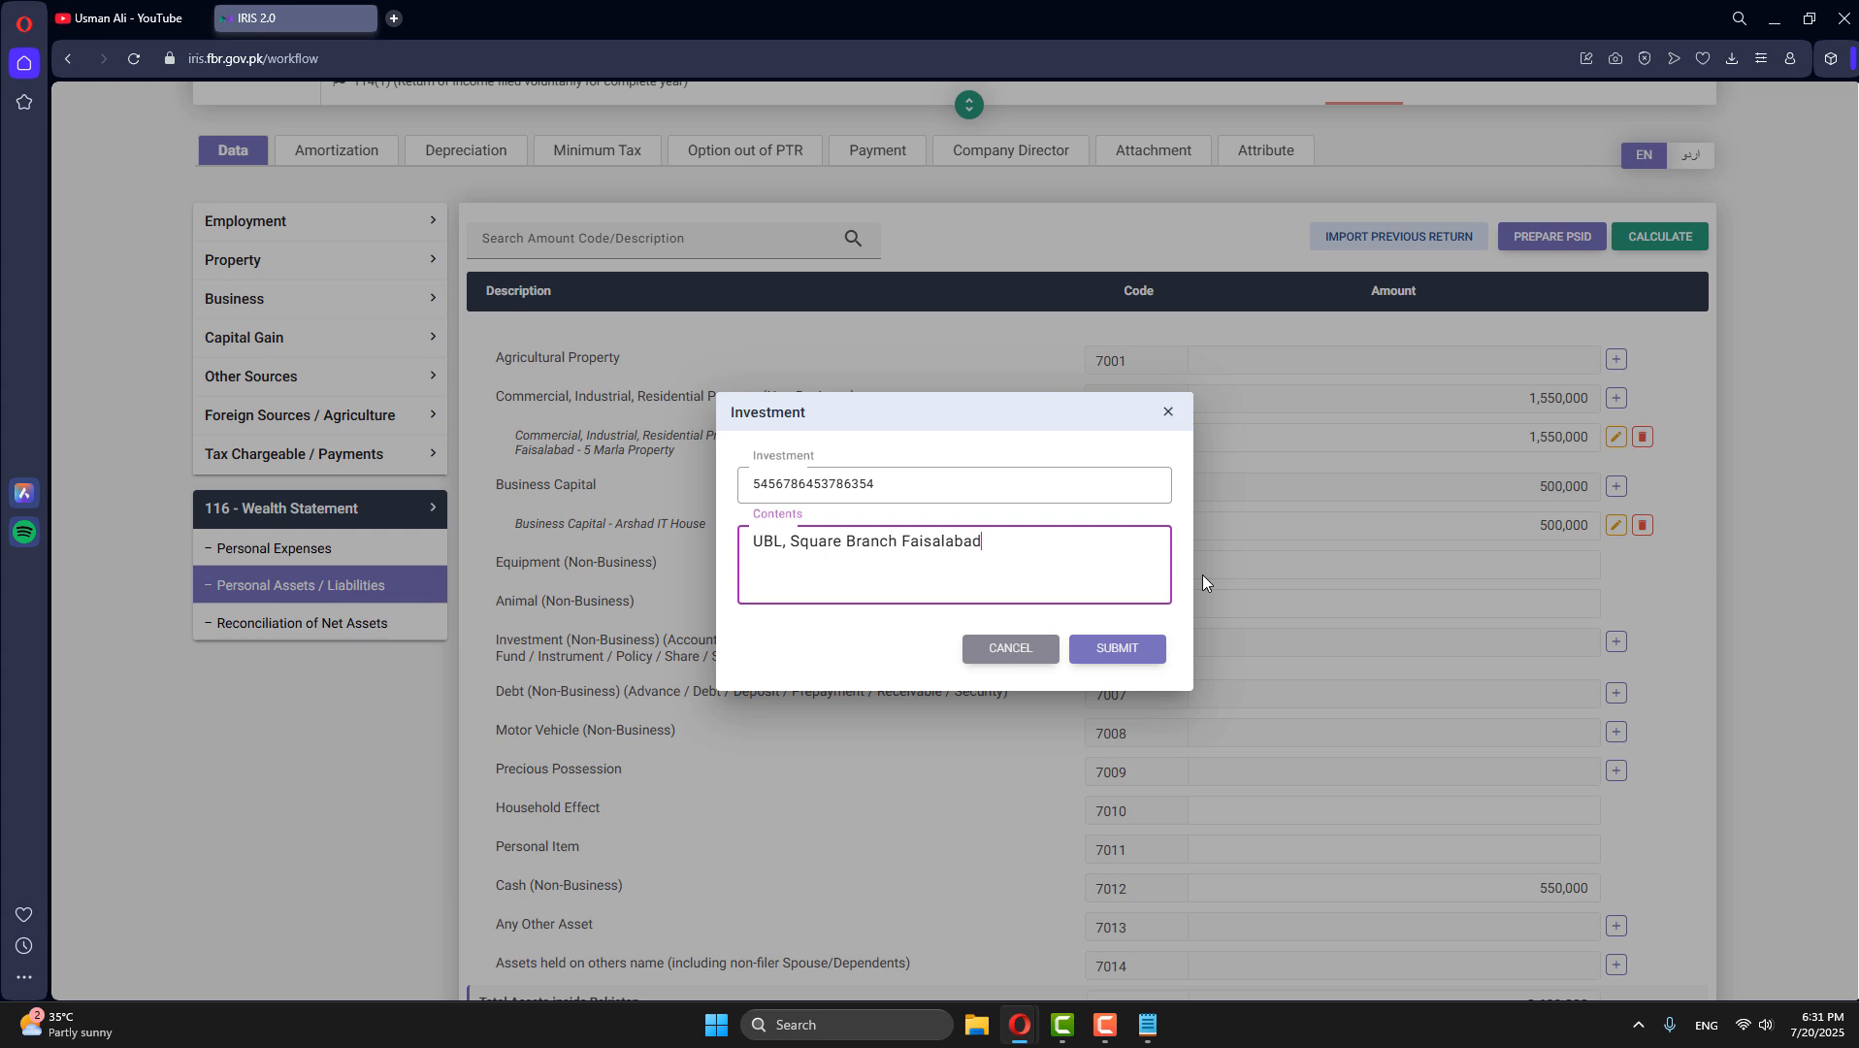
left_click(1116, 649)
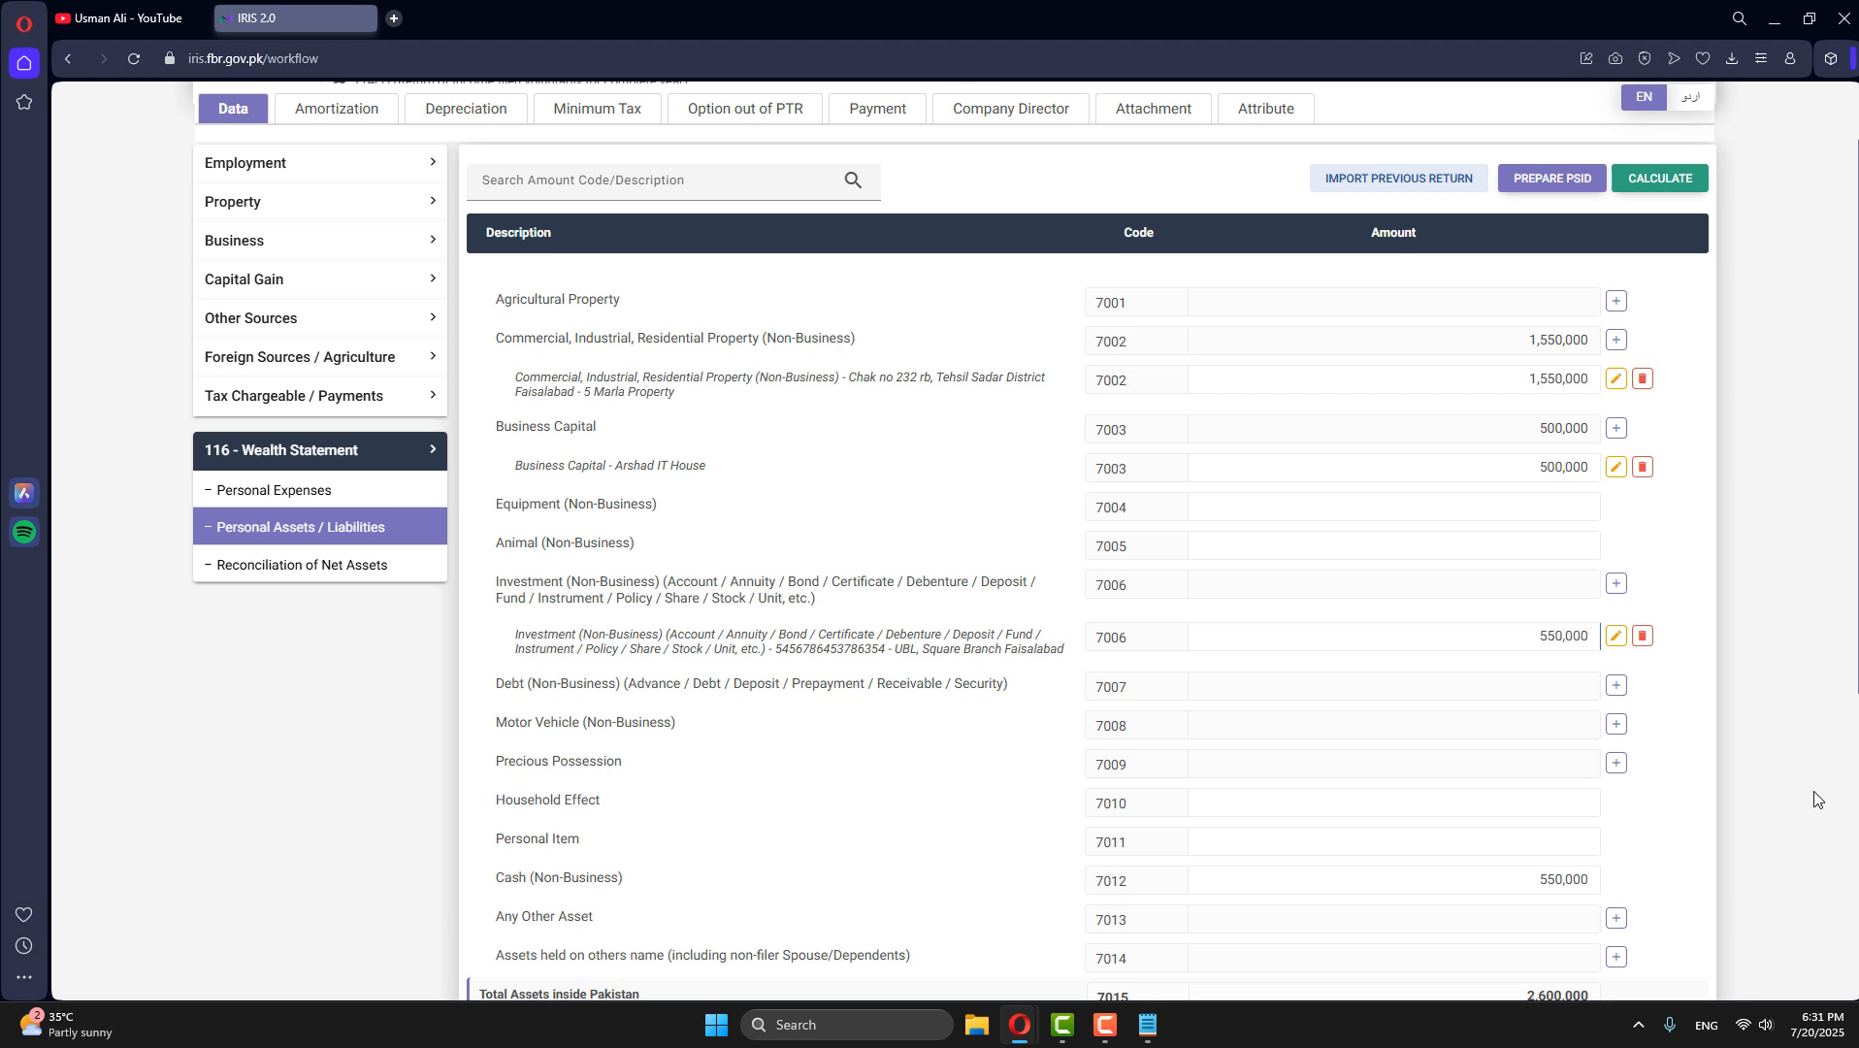
left_click(1657, 179)
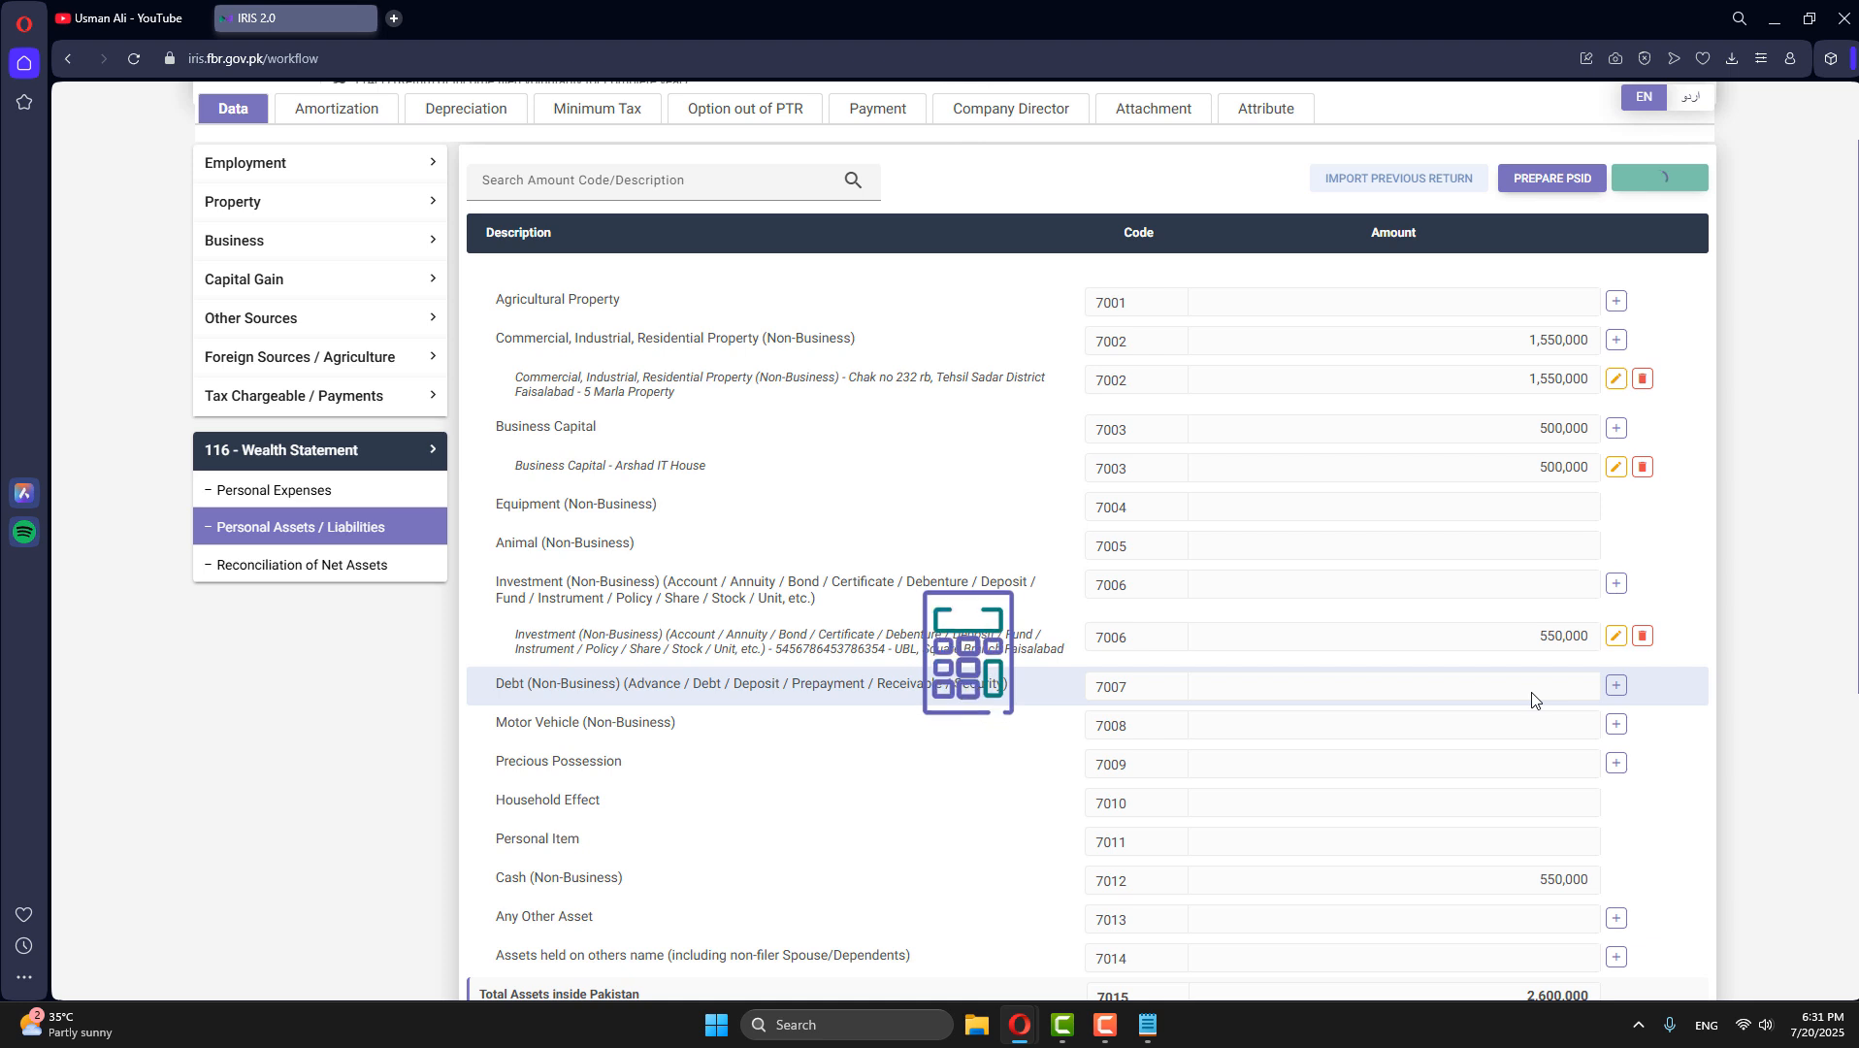
- Add a Motor Vehicle (Non-Business) record with the vehicle's registration number and the contents "Moter Card Honda Civil"
scroll(1137, 664, "down", 1)
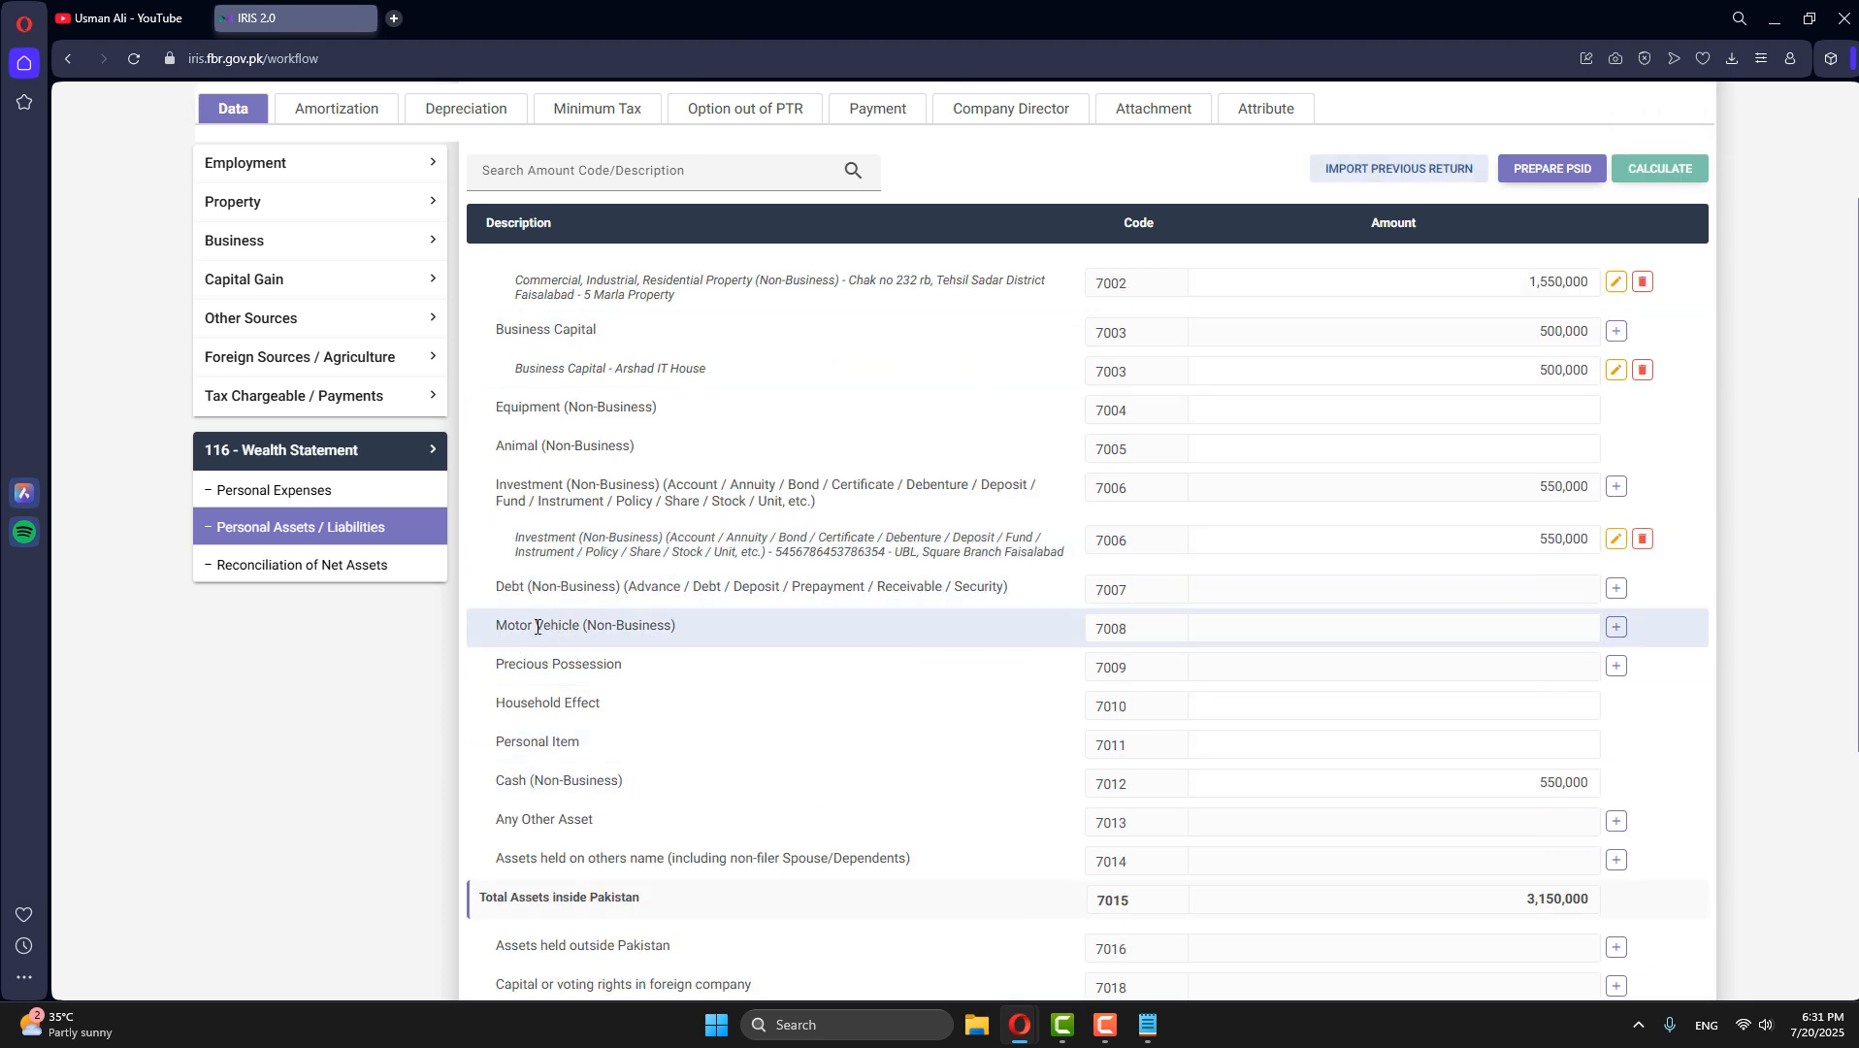
left_click(1614, 629)
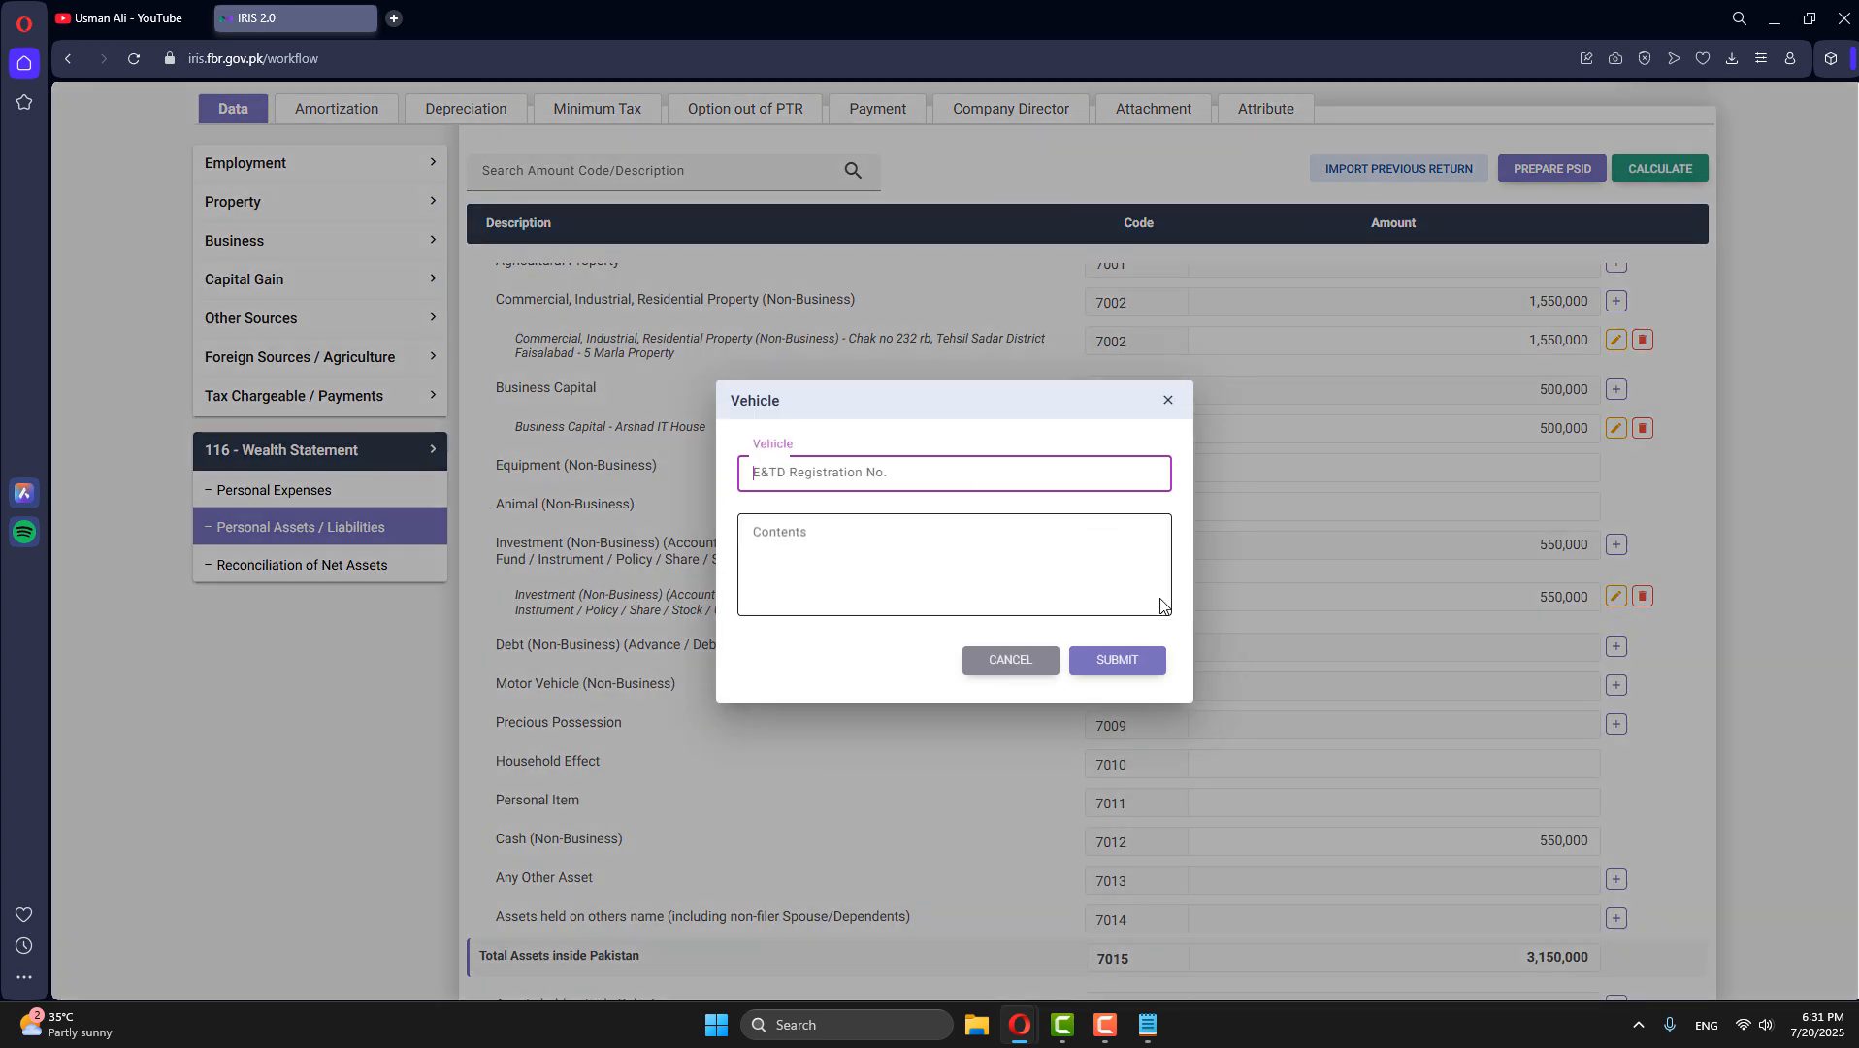
type("FDA-14-587")
left_click(878, 565)
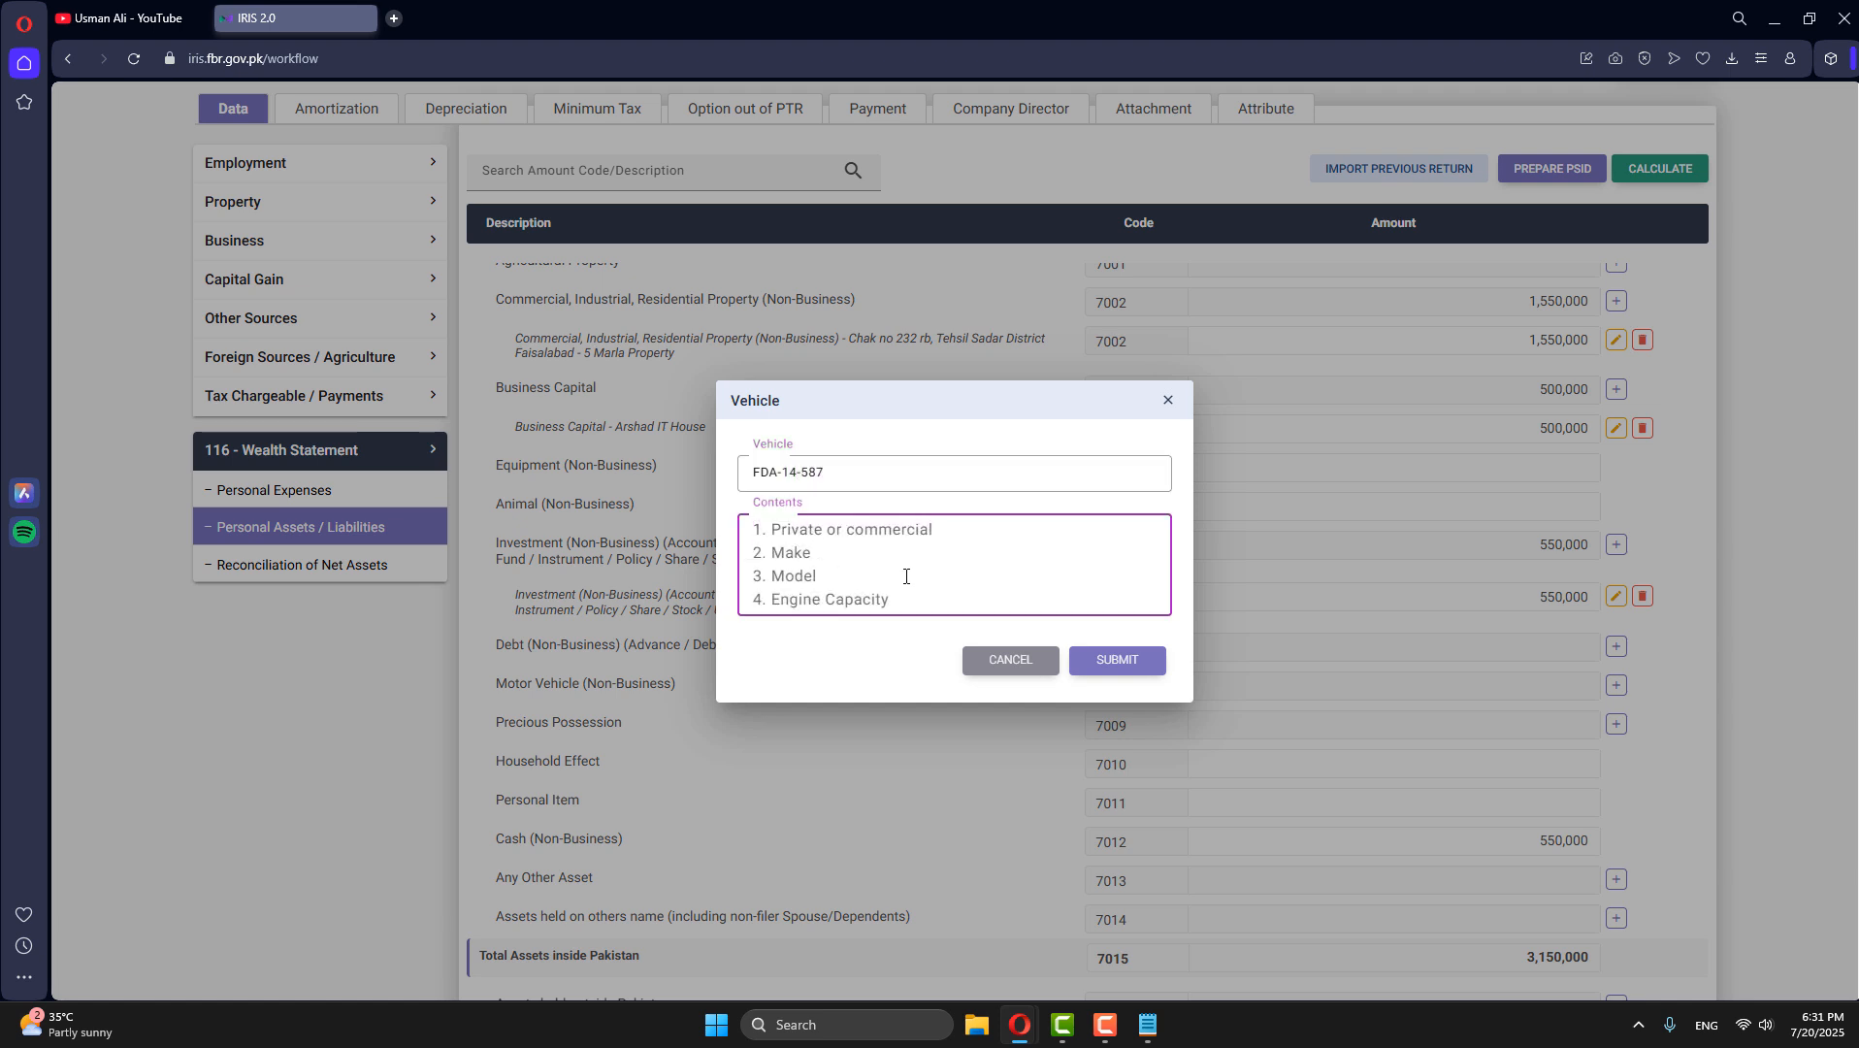
type("Moter ")
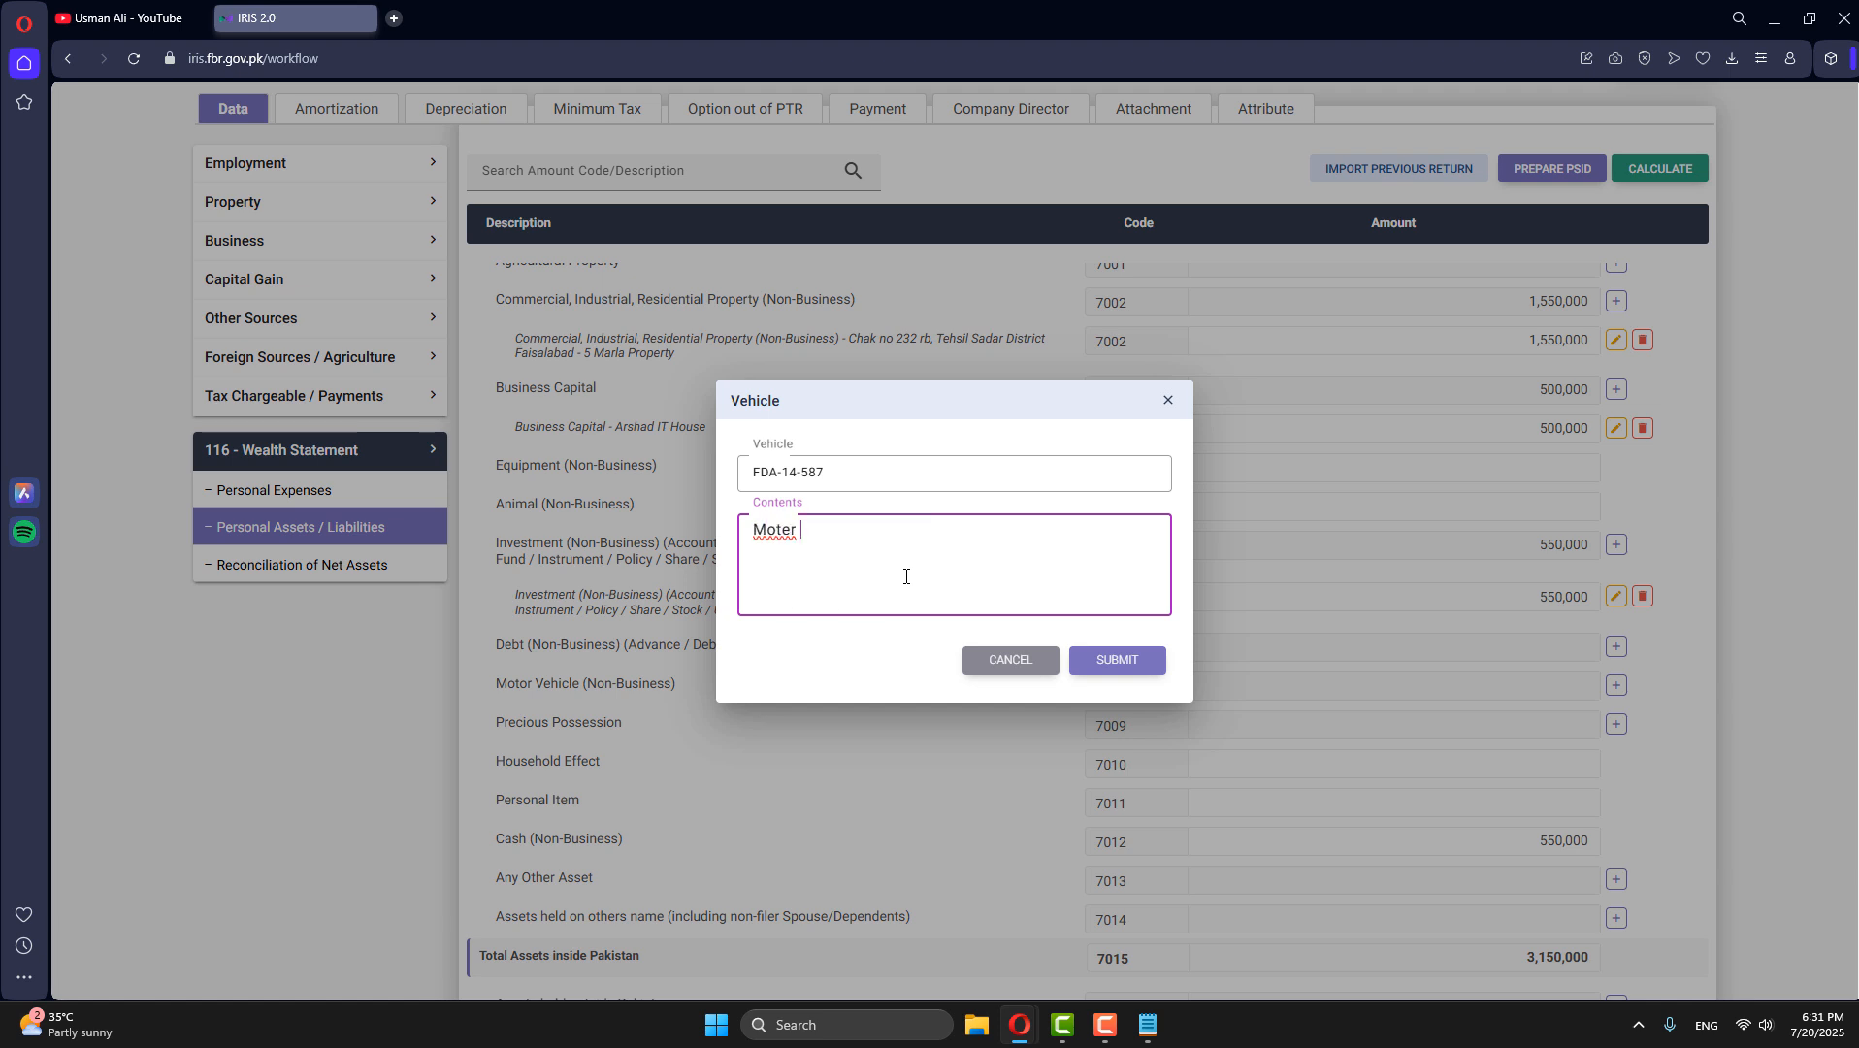
type("Card Honda Civil")
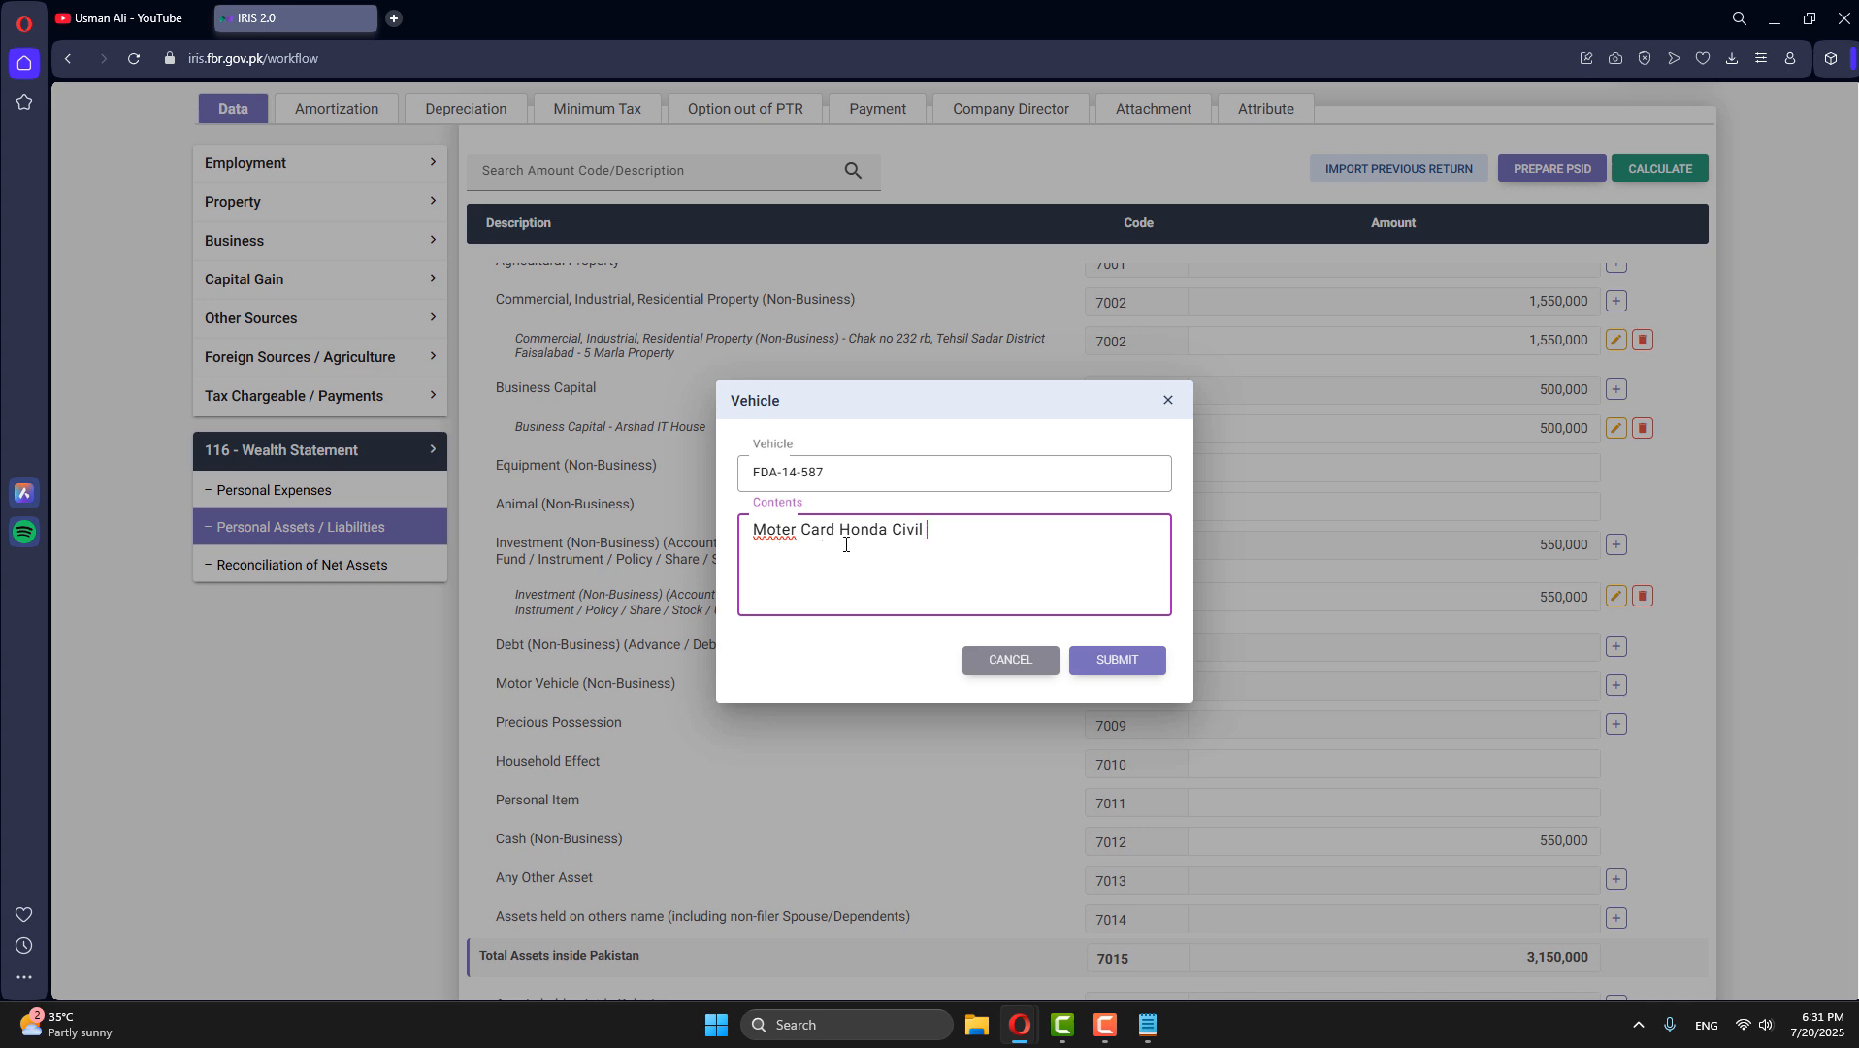
left_click(1116, 660)
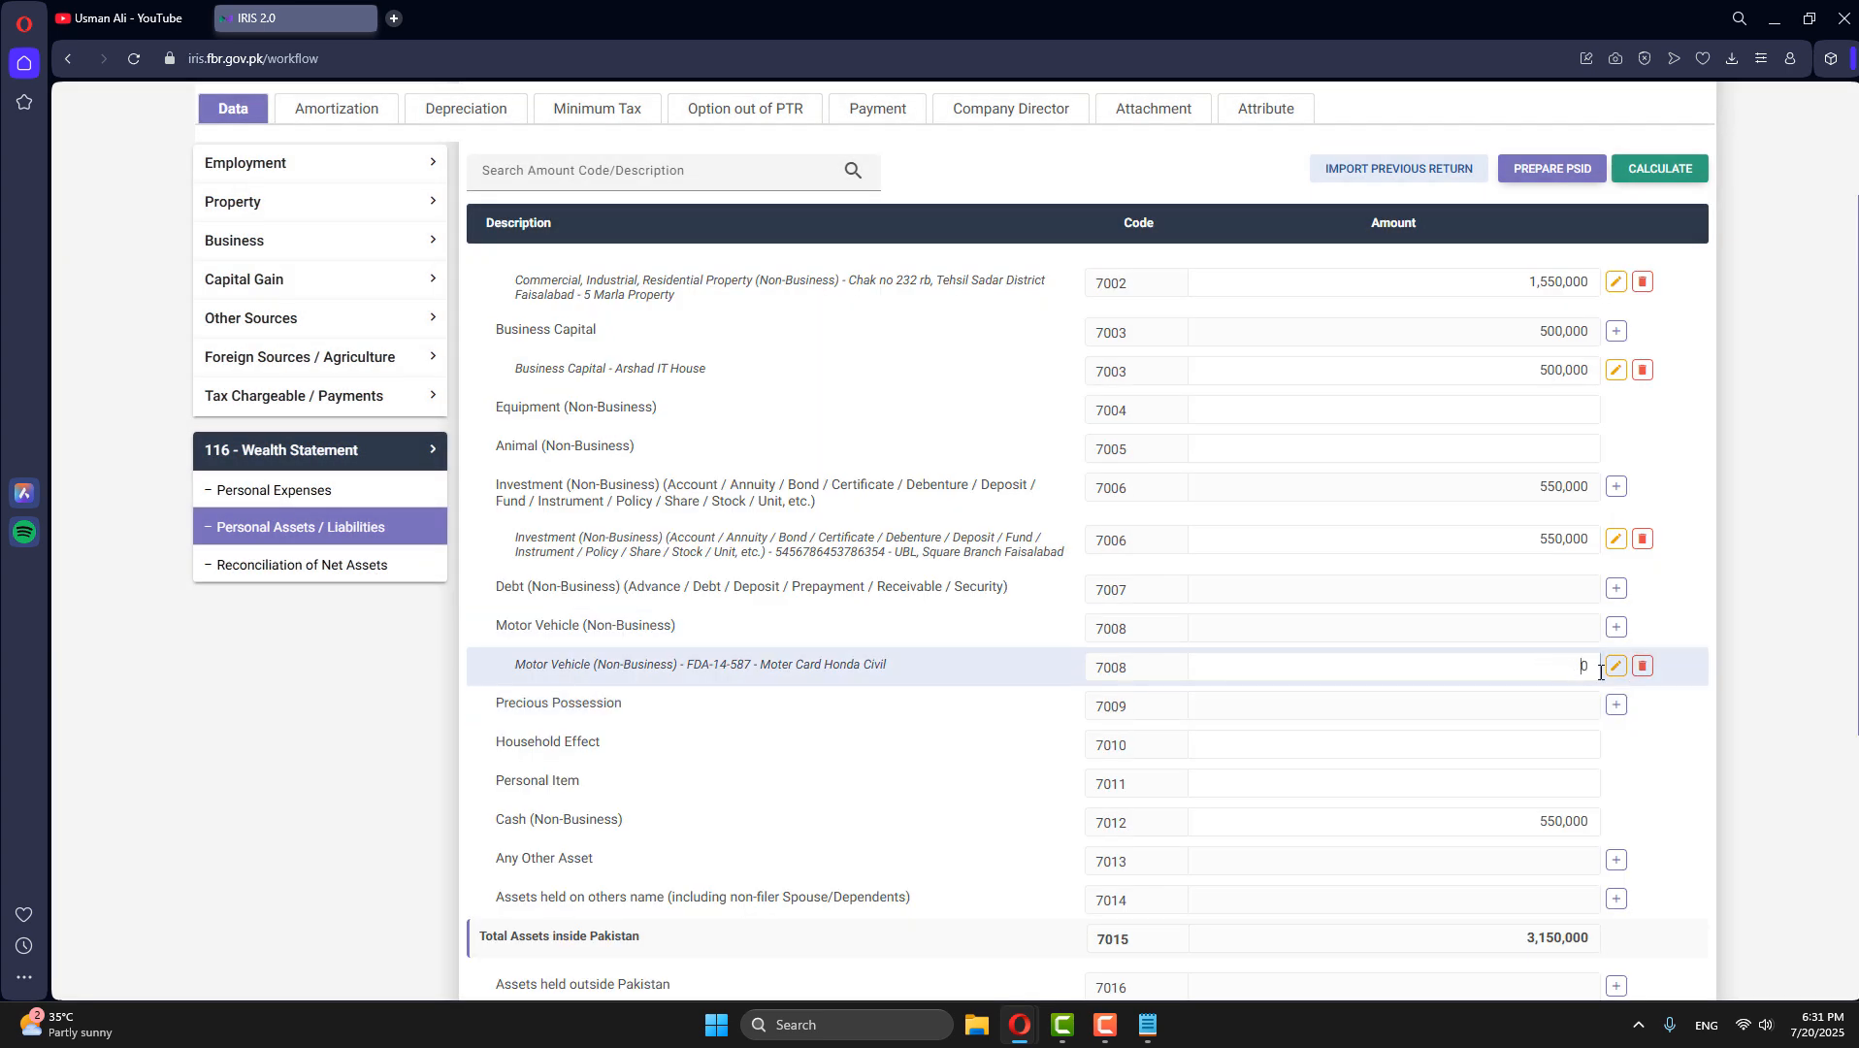
- Set the motor vehicle record's amount to 2,200,000 and recalculate the total assets
double_click(1596, 669)
type("2200000")
left_click(1667, 178)
scroll(1342, 723, "down", 2)
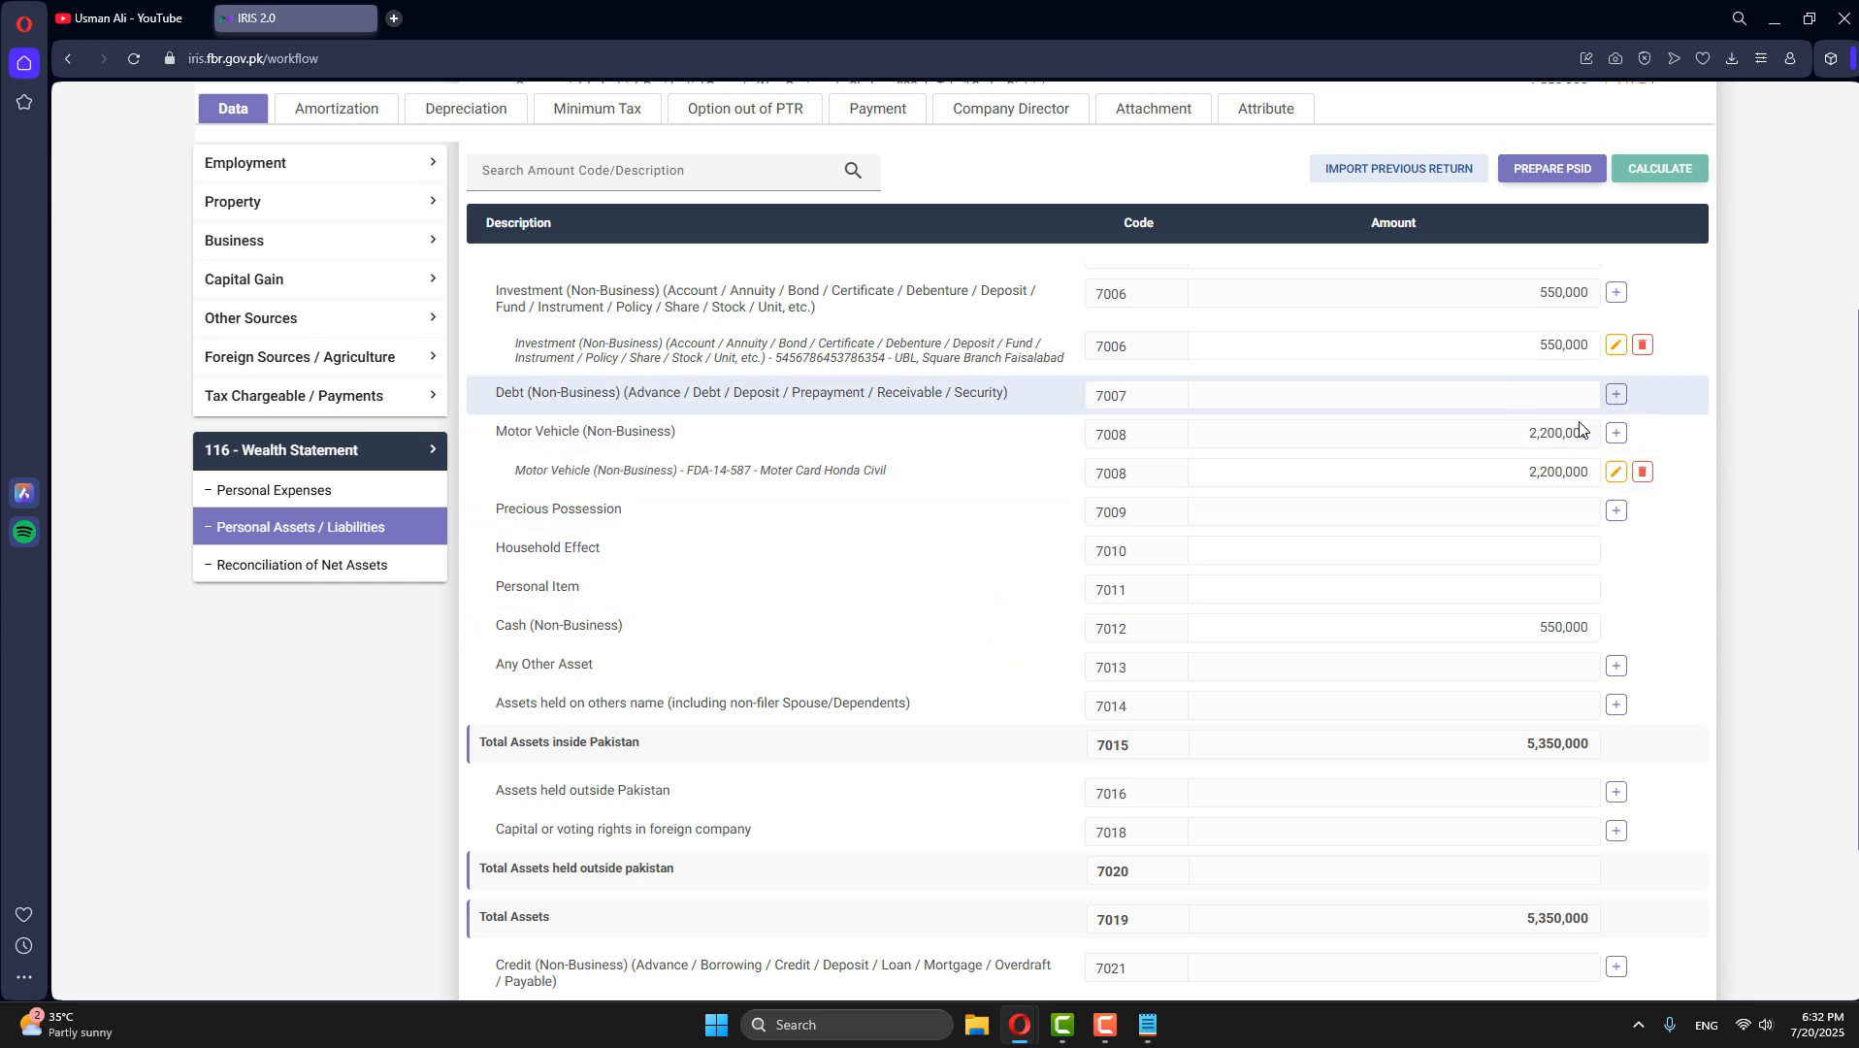
- Look at the entry form for a further motor vehicle, and at the Precious Possession, Household Effect and Personal Item rows
left_click(1617, 435)
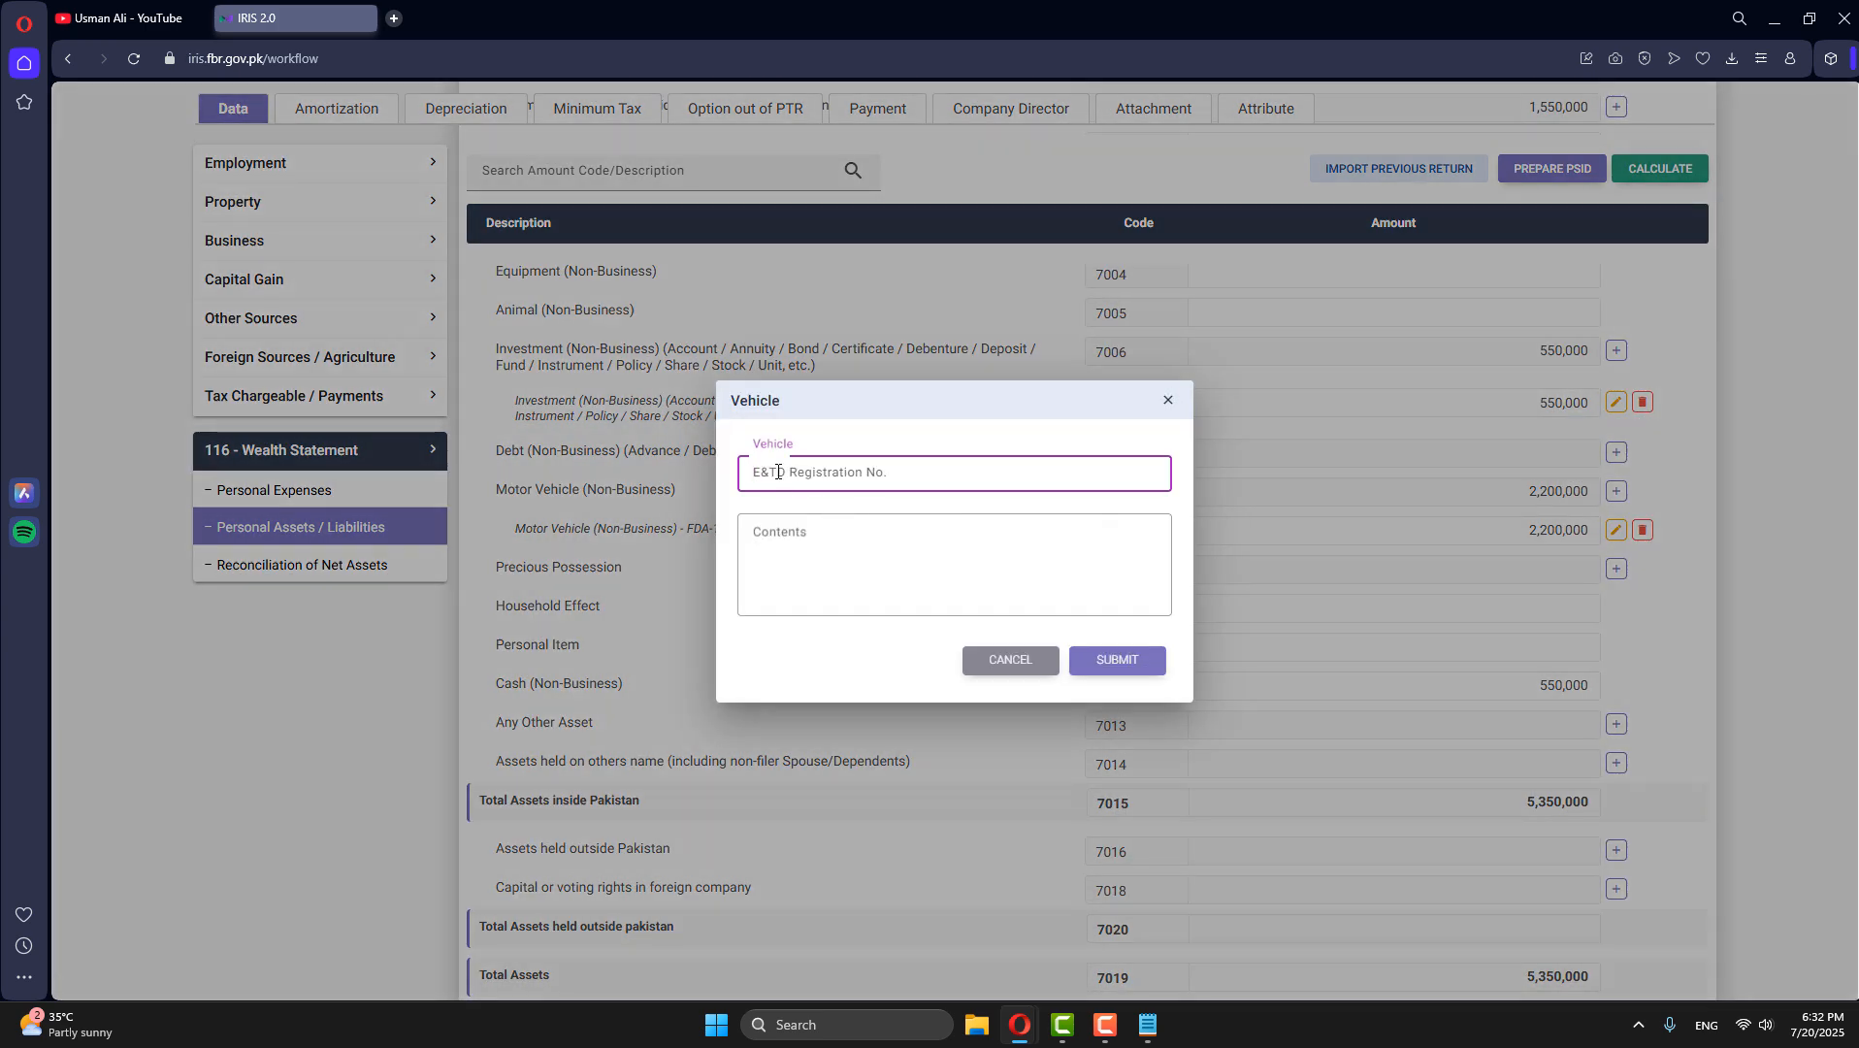
left_click(1013, 659)
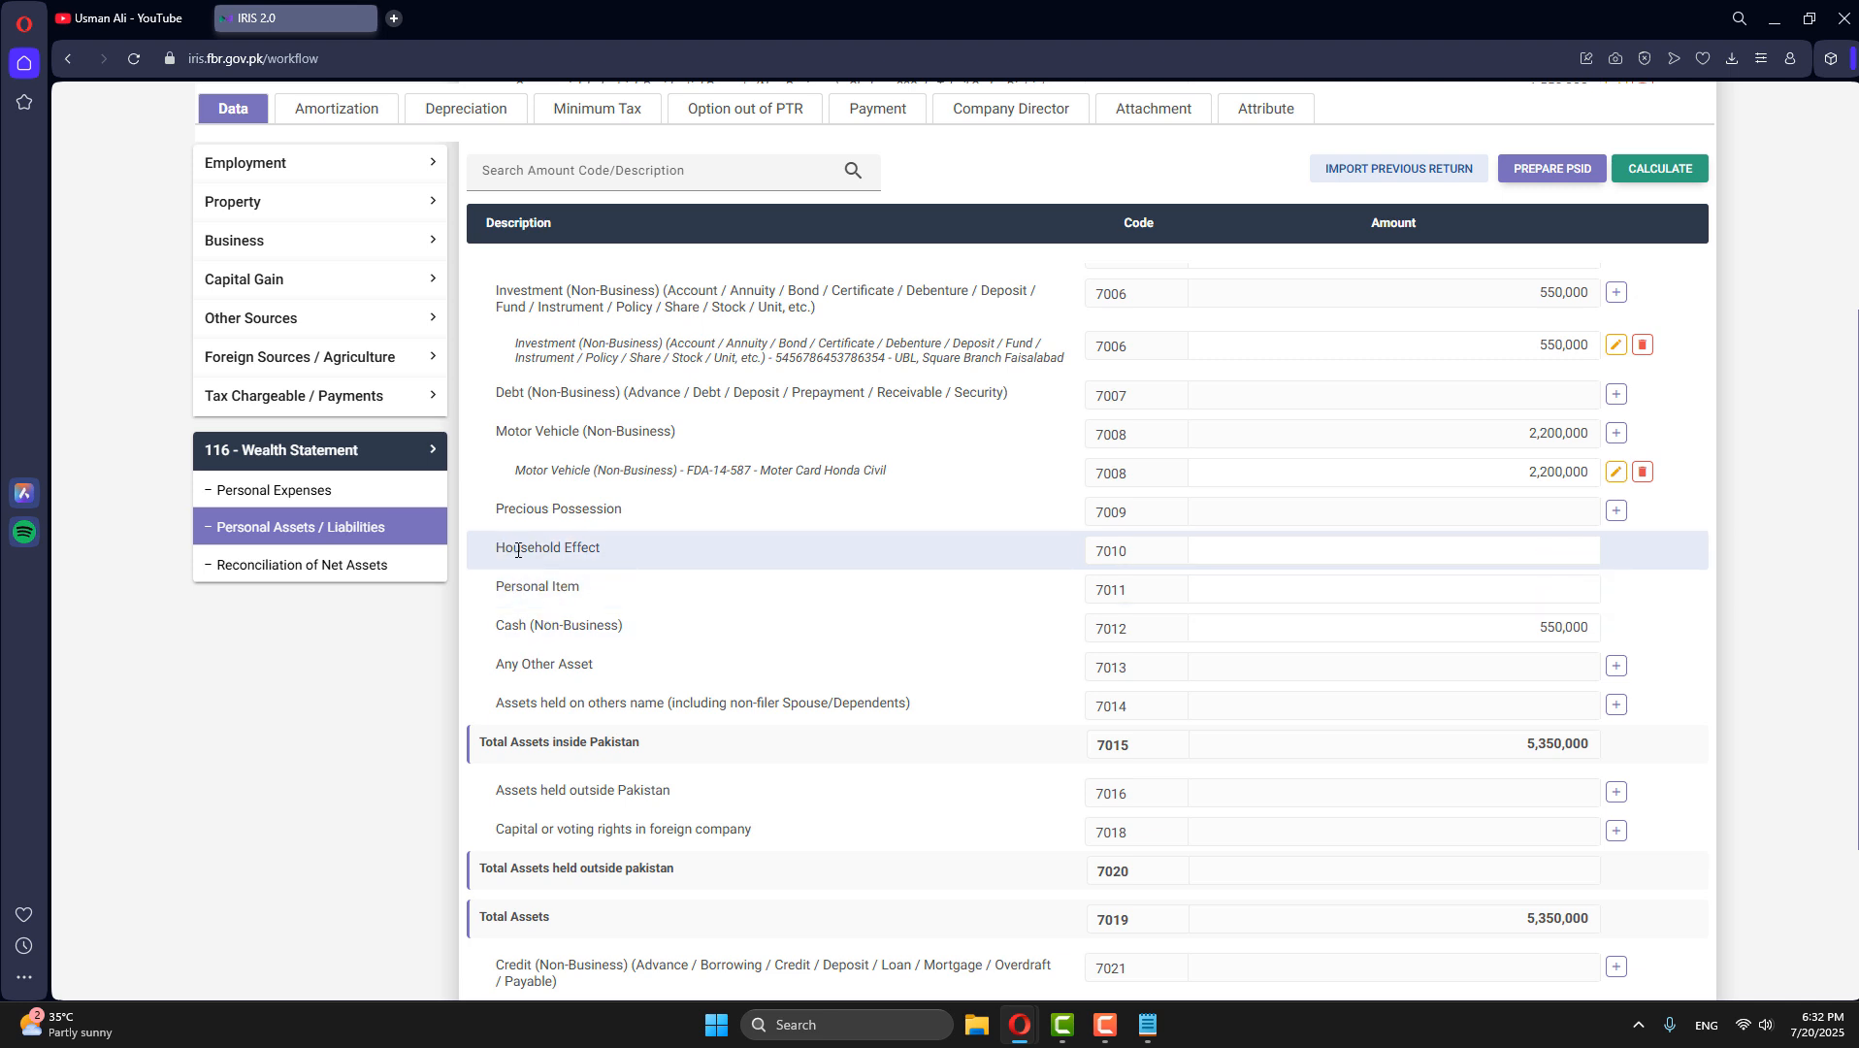
left_click_drag(501, 506, 622, 508)
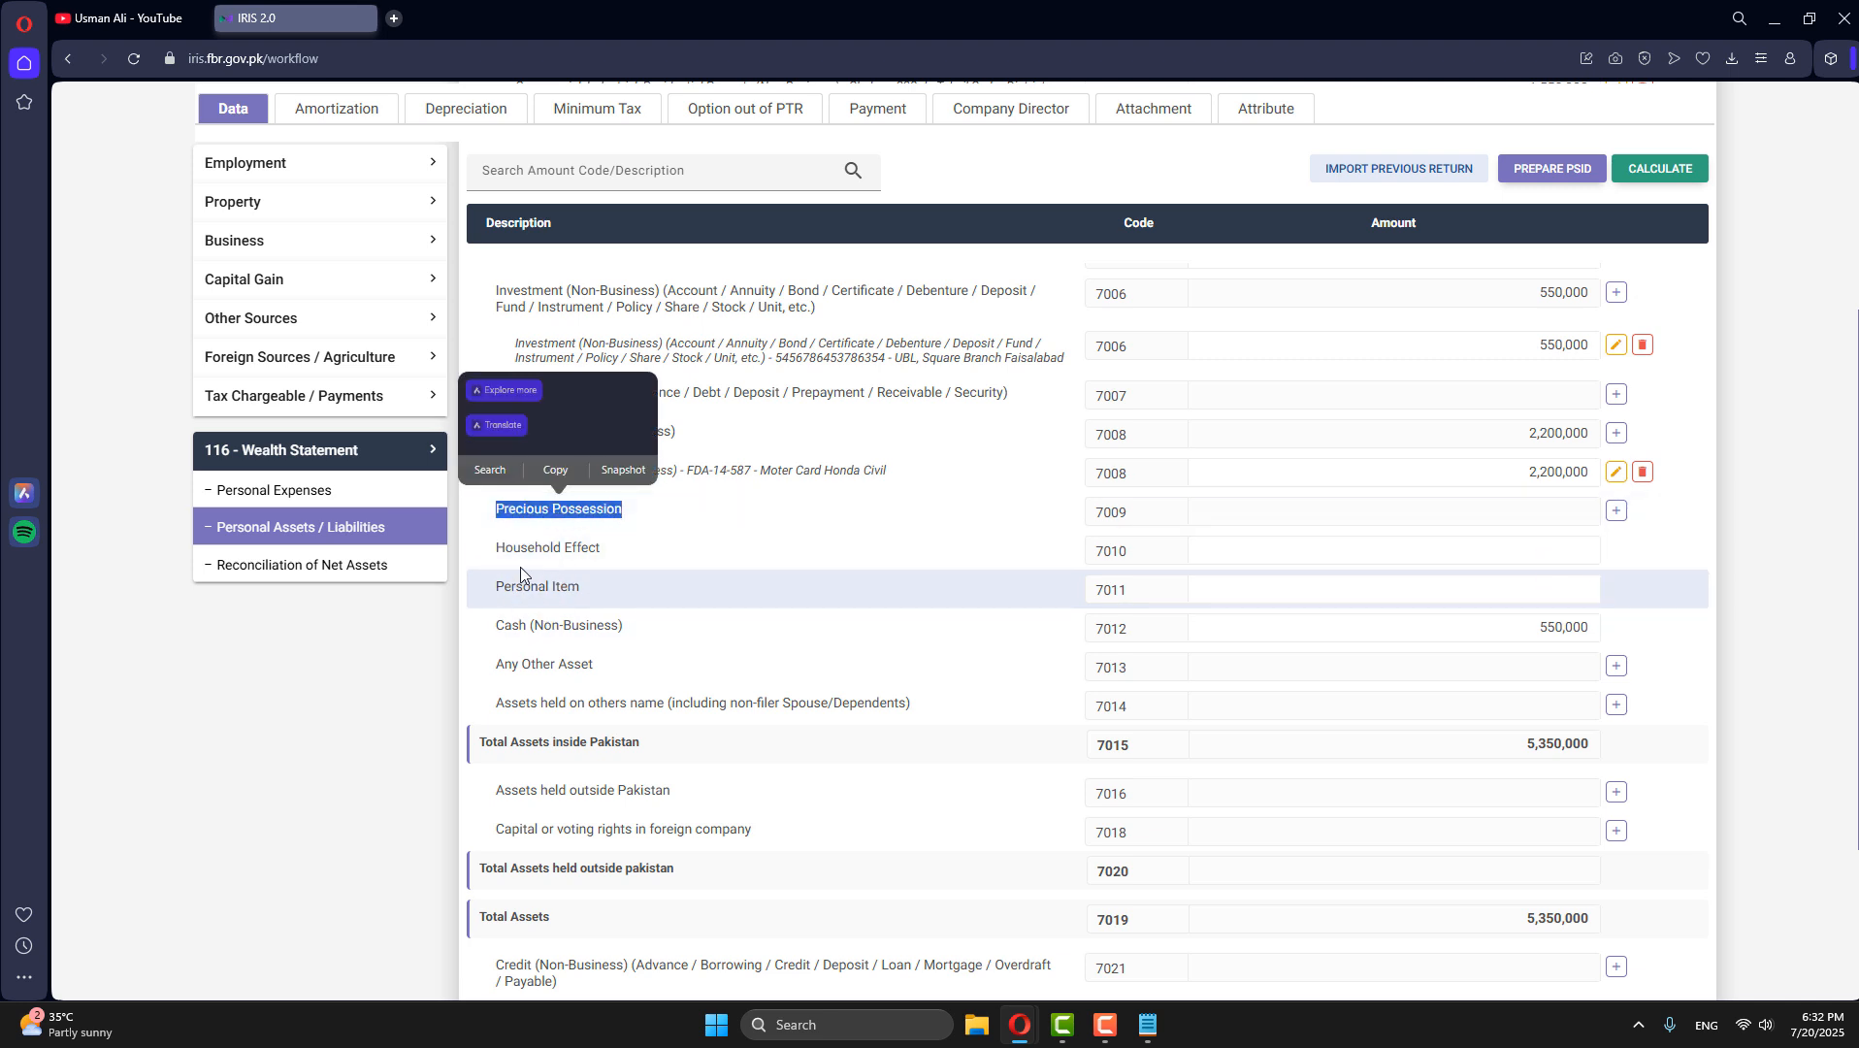
left_click_drag(496, 549, 601, 553)
left_click(599, 581)
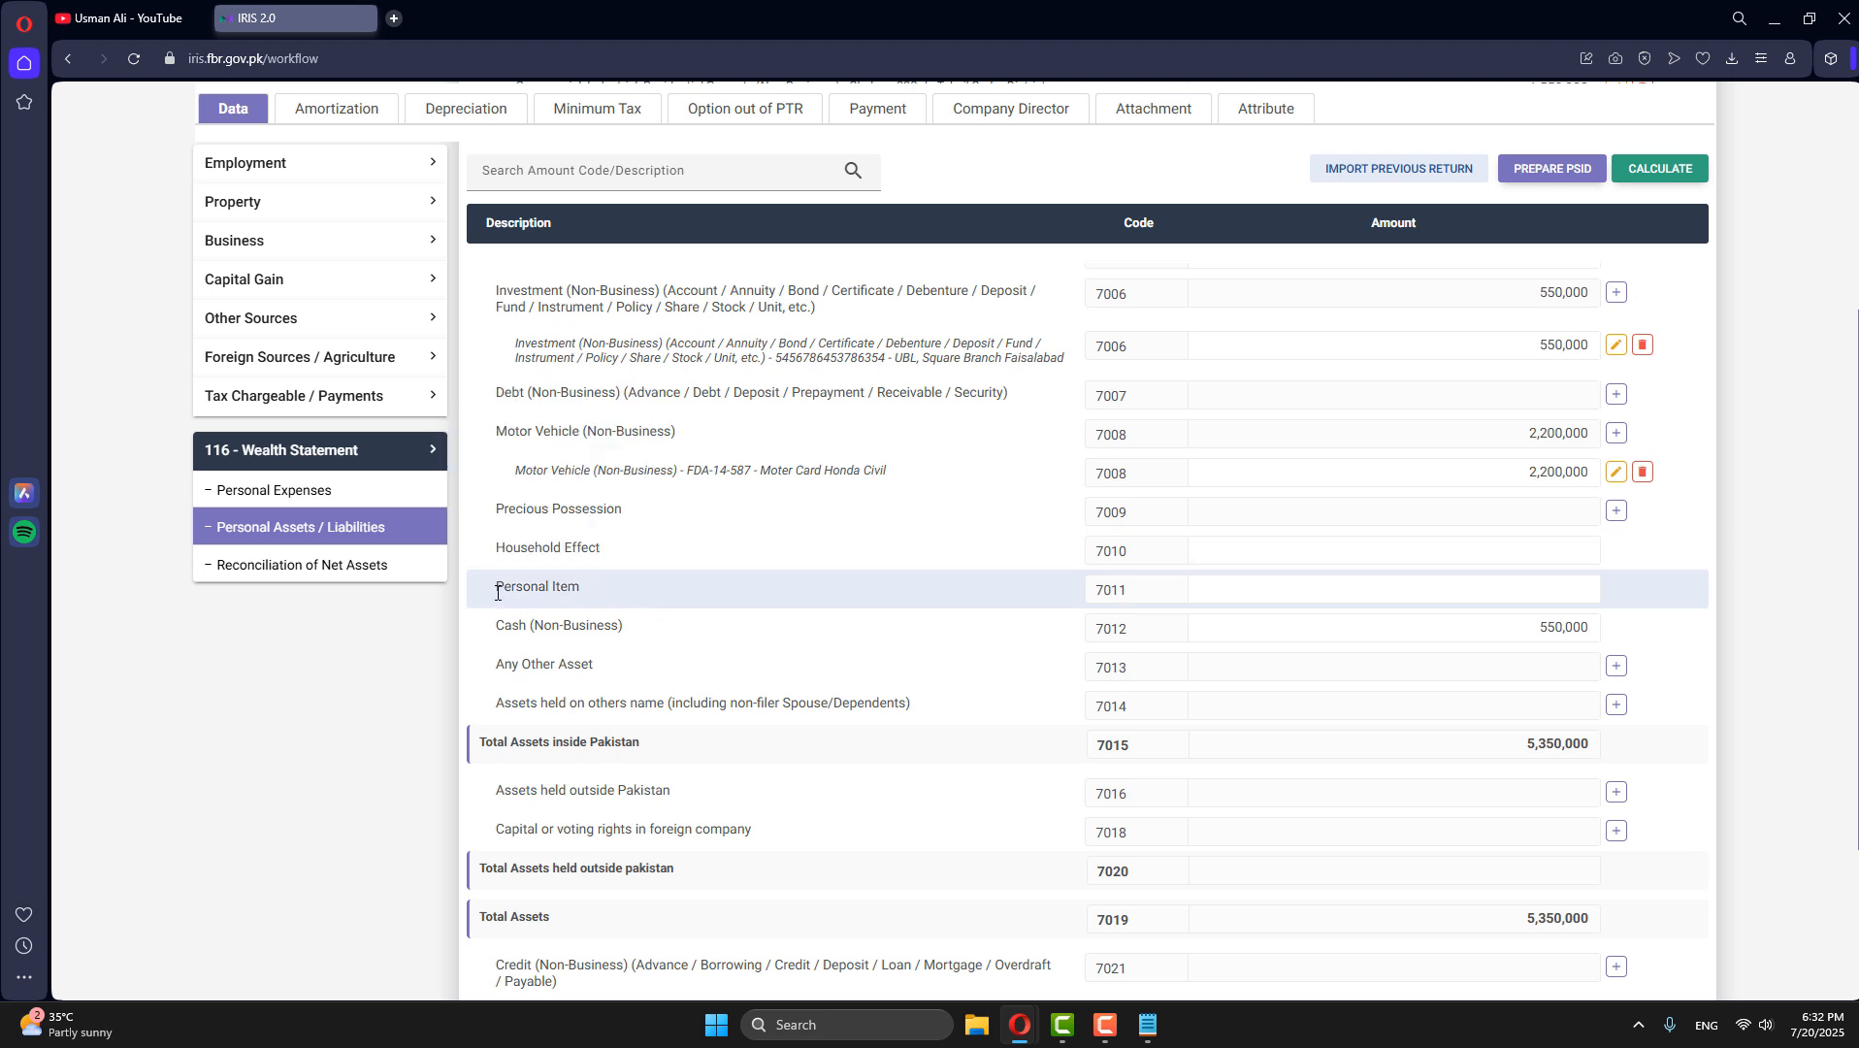
left_click_drag(497, 588, 634, 587)
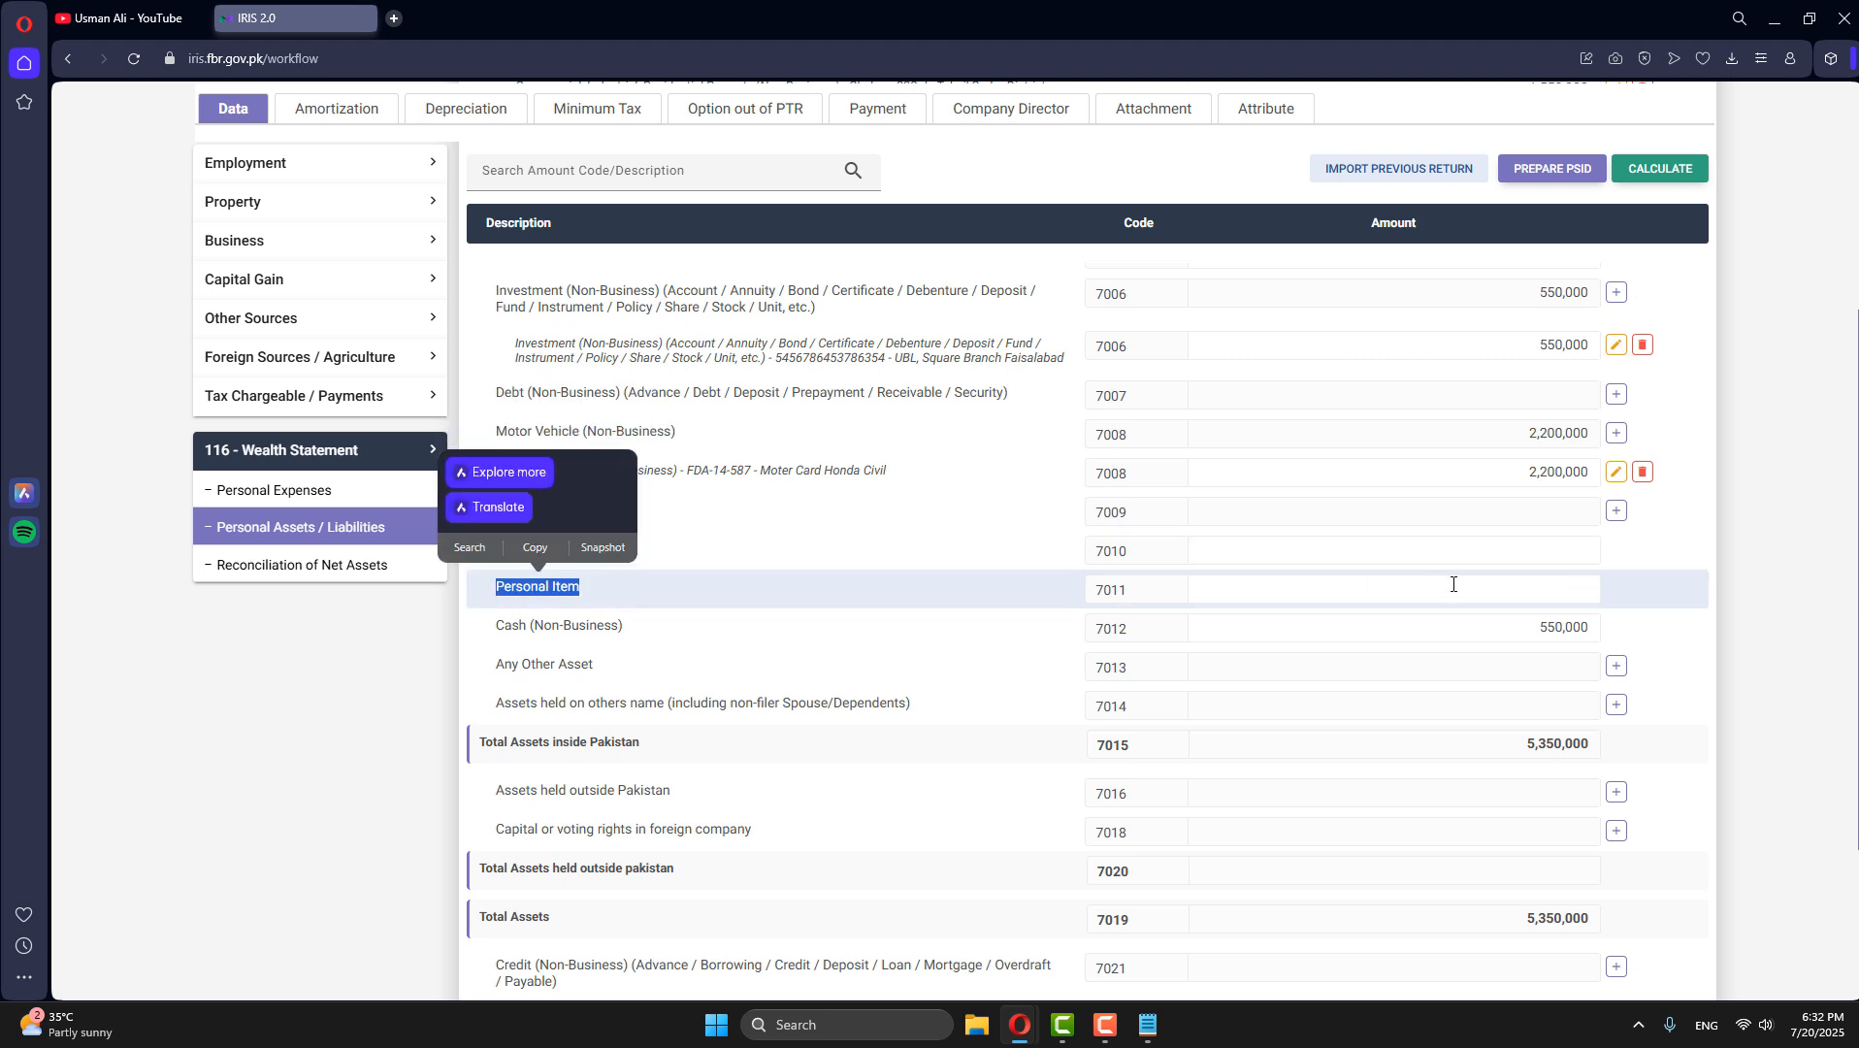
- Set the Personal Item amount to 350,000 and recalculate the total assets
left_click(554, 603)
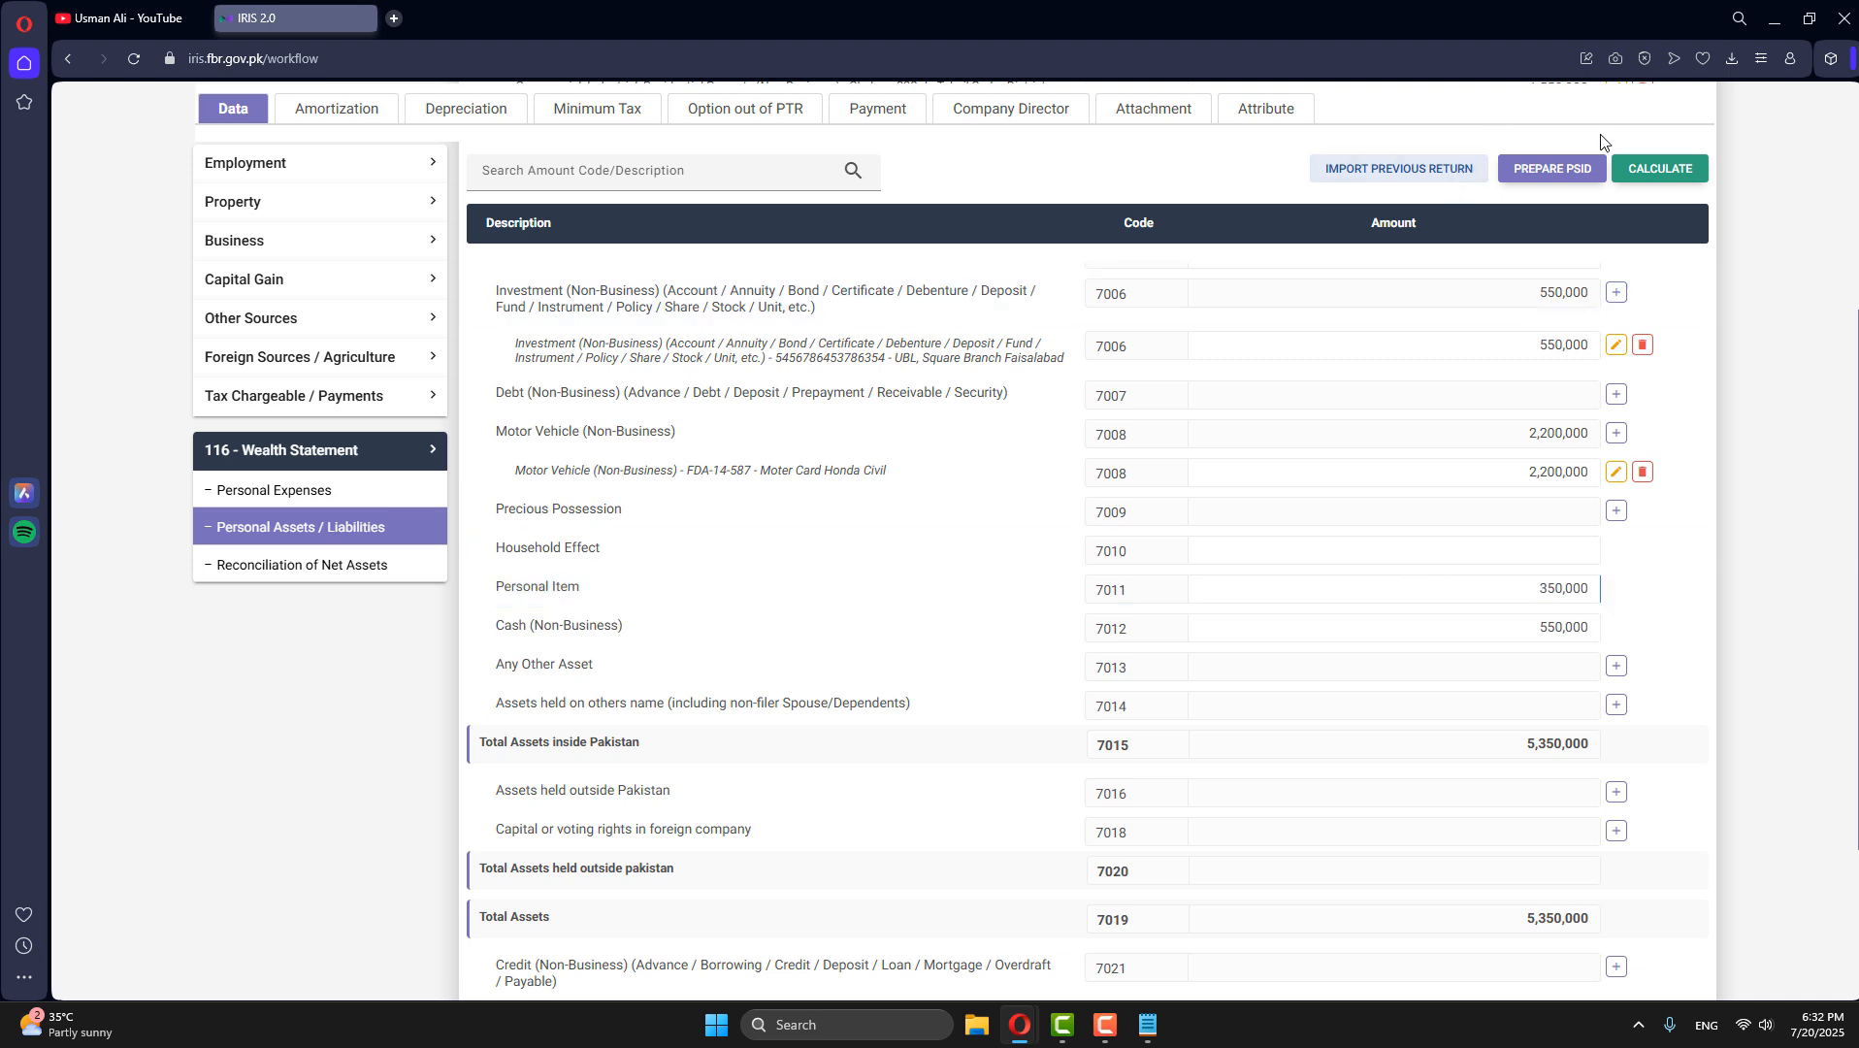
left_click(1660, 172)
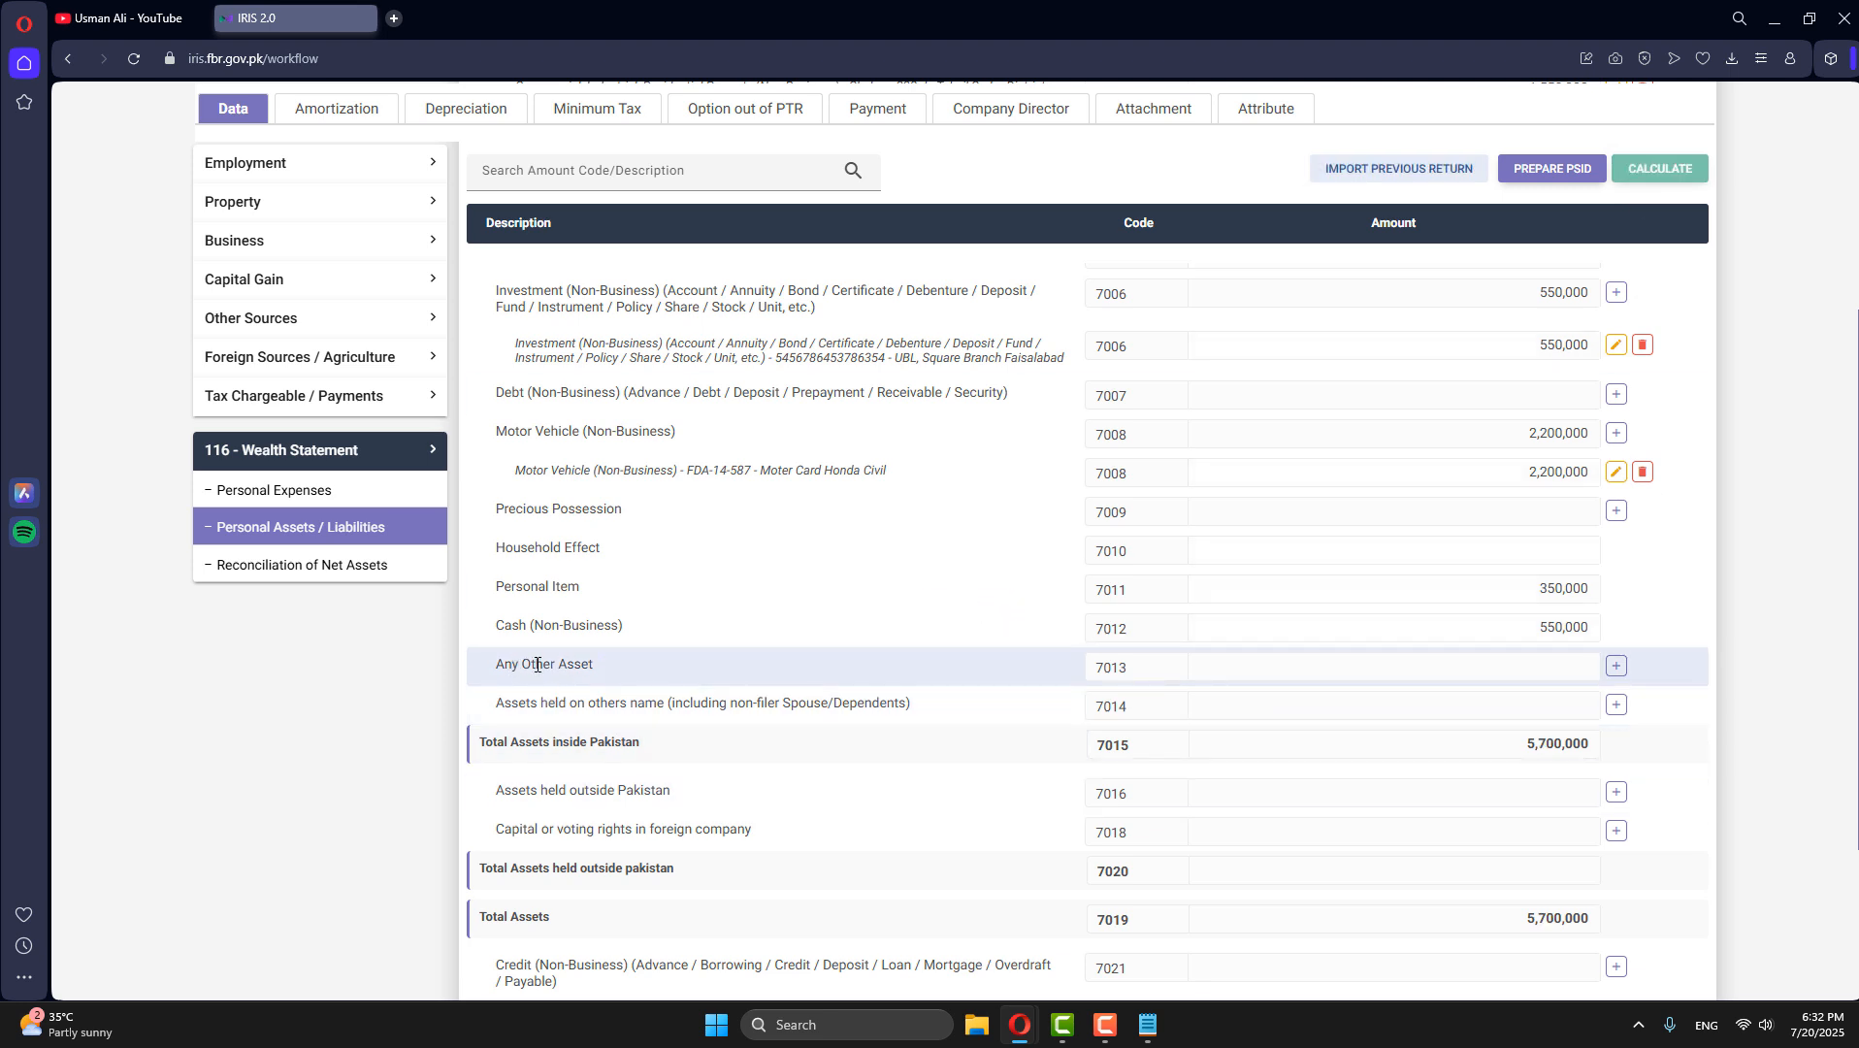
left_click(1618, 666)
left_click(965, 651)
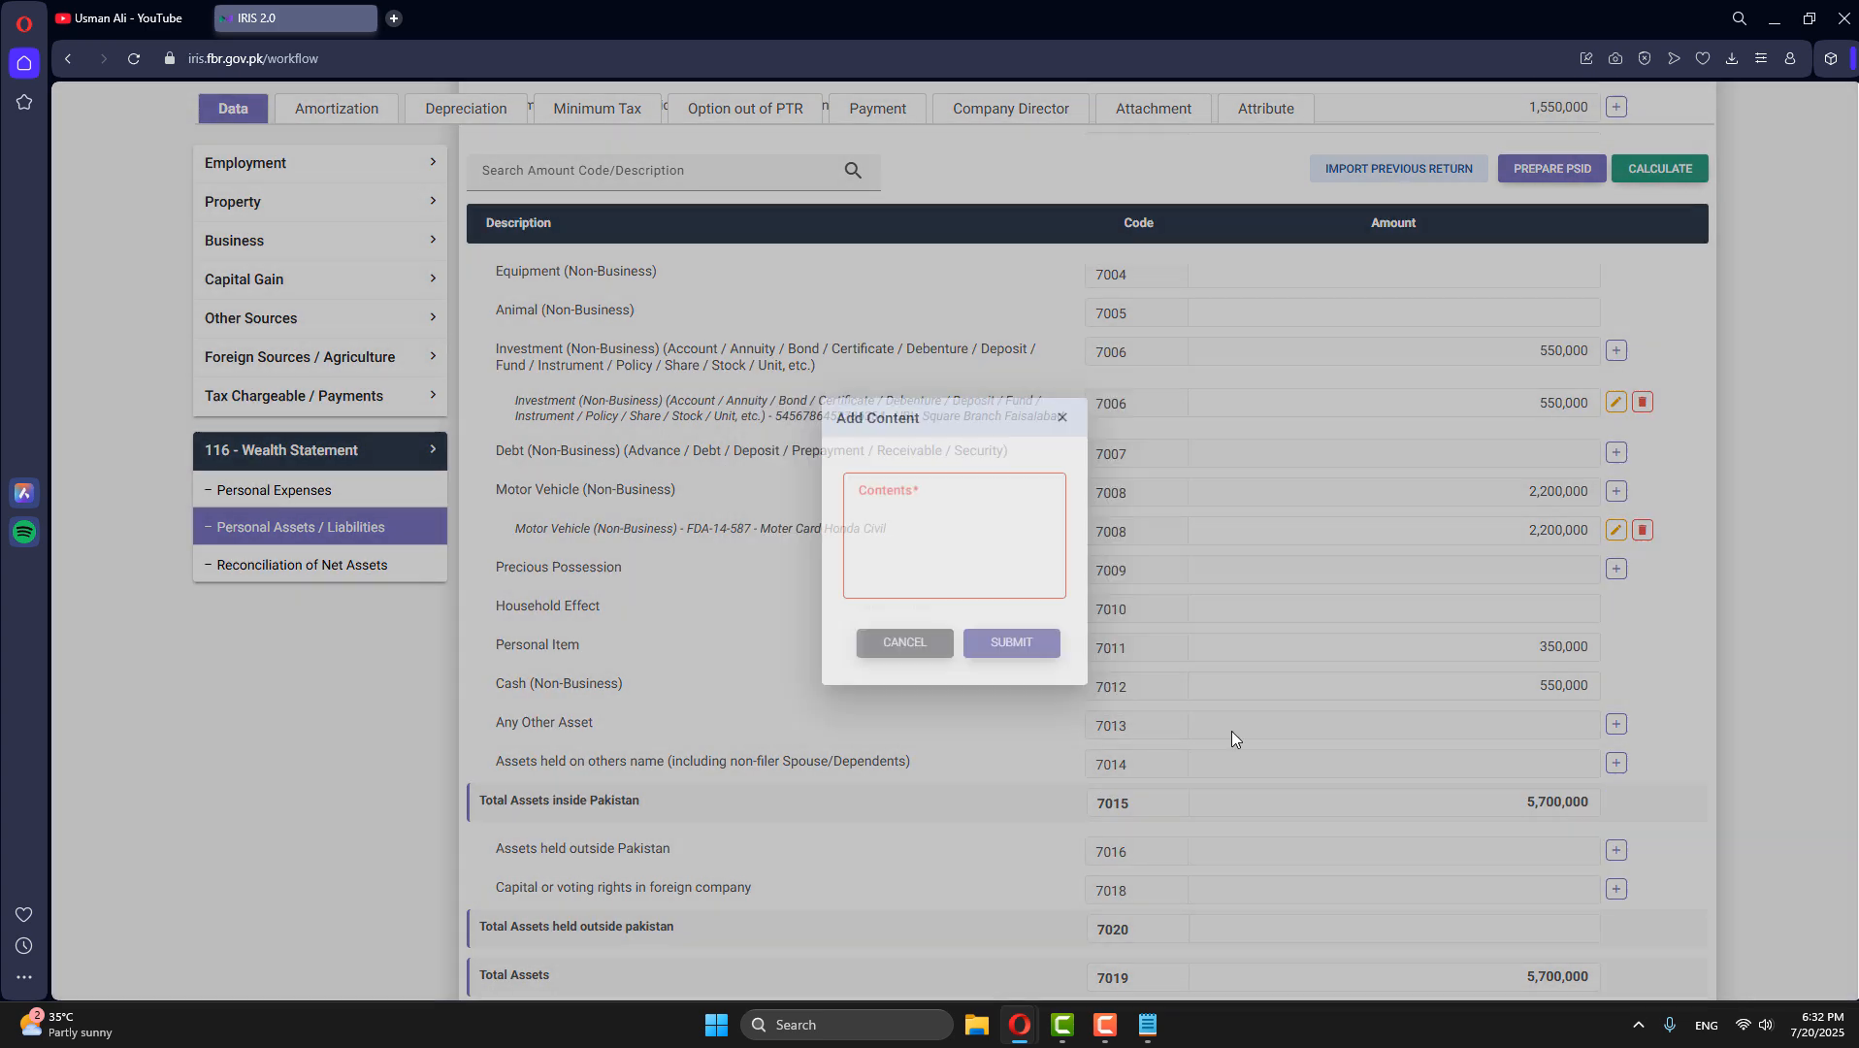
left_click(1663, 180)
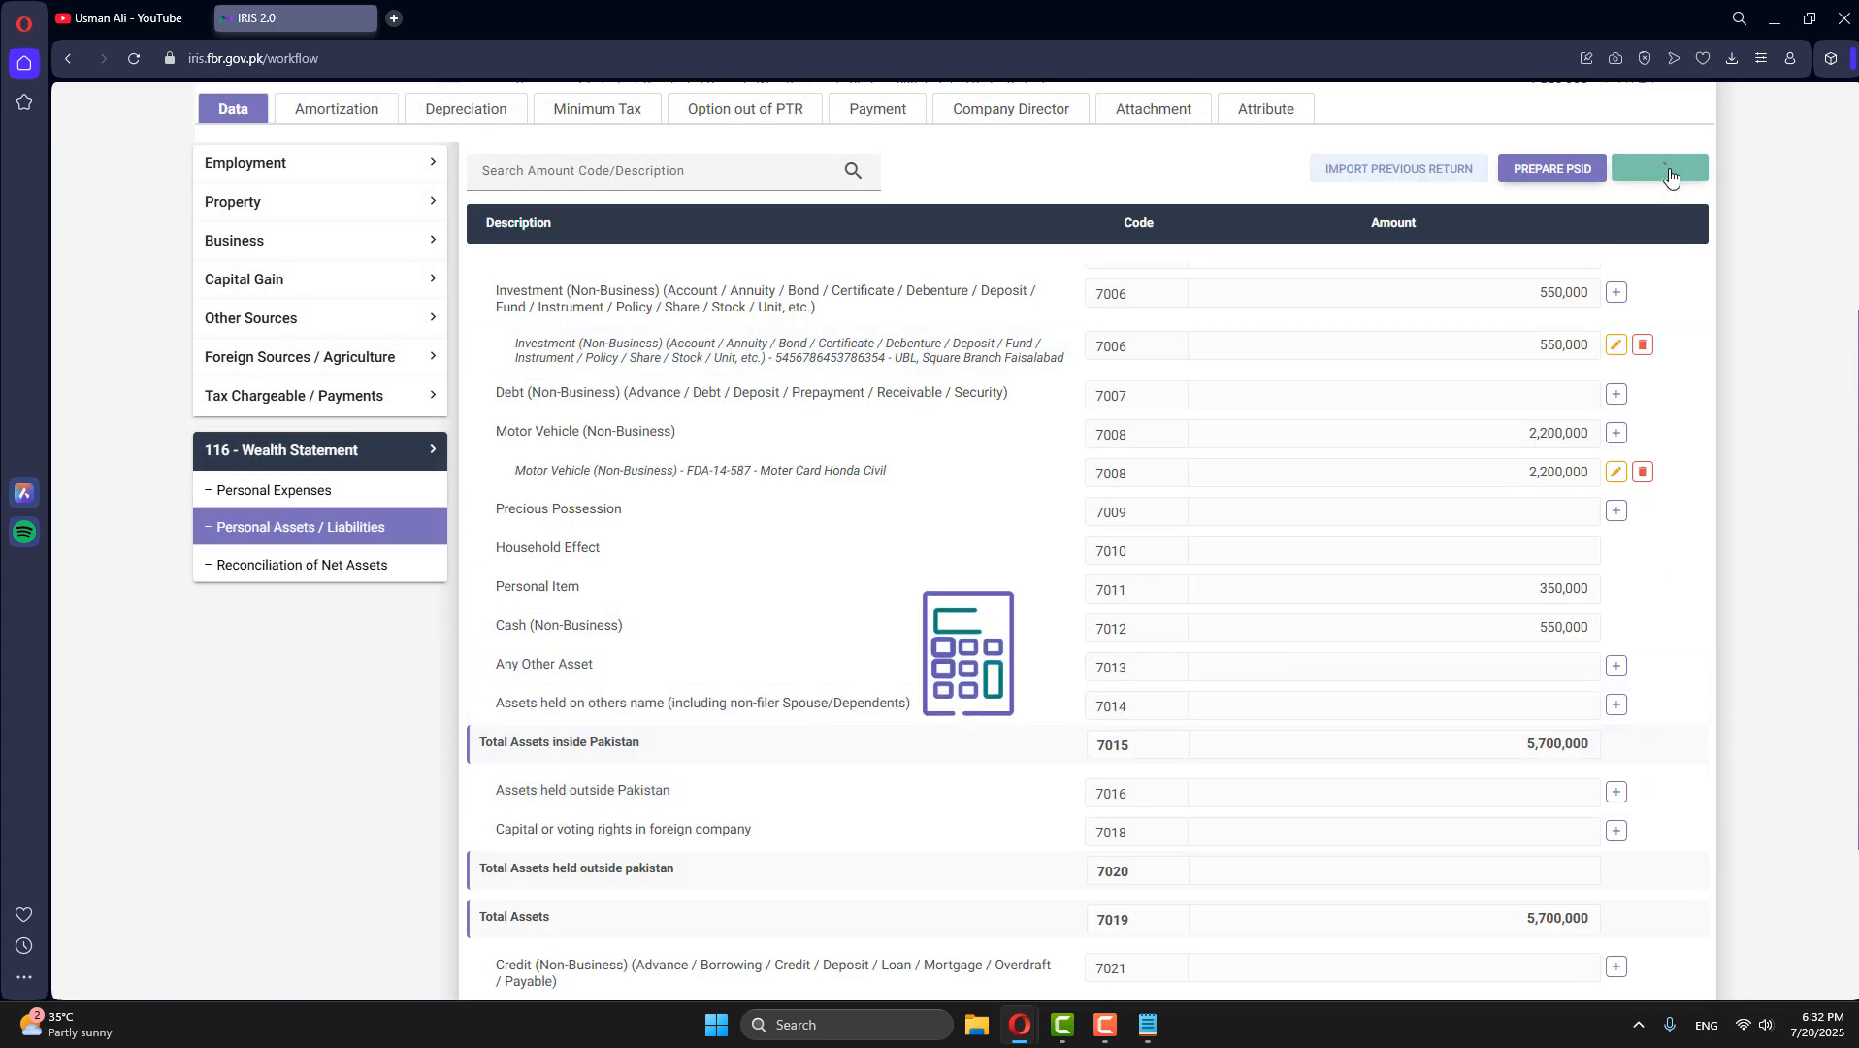
- Examine Net Assets Current Year, the reconciliation's inflows, outflows and Unreconciled Amount, and the amounts listed under Personal Assets / Liabilities
scroll(1519, 764, "down", 3)
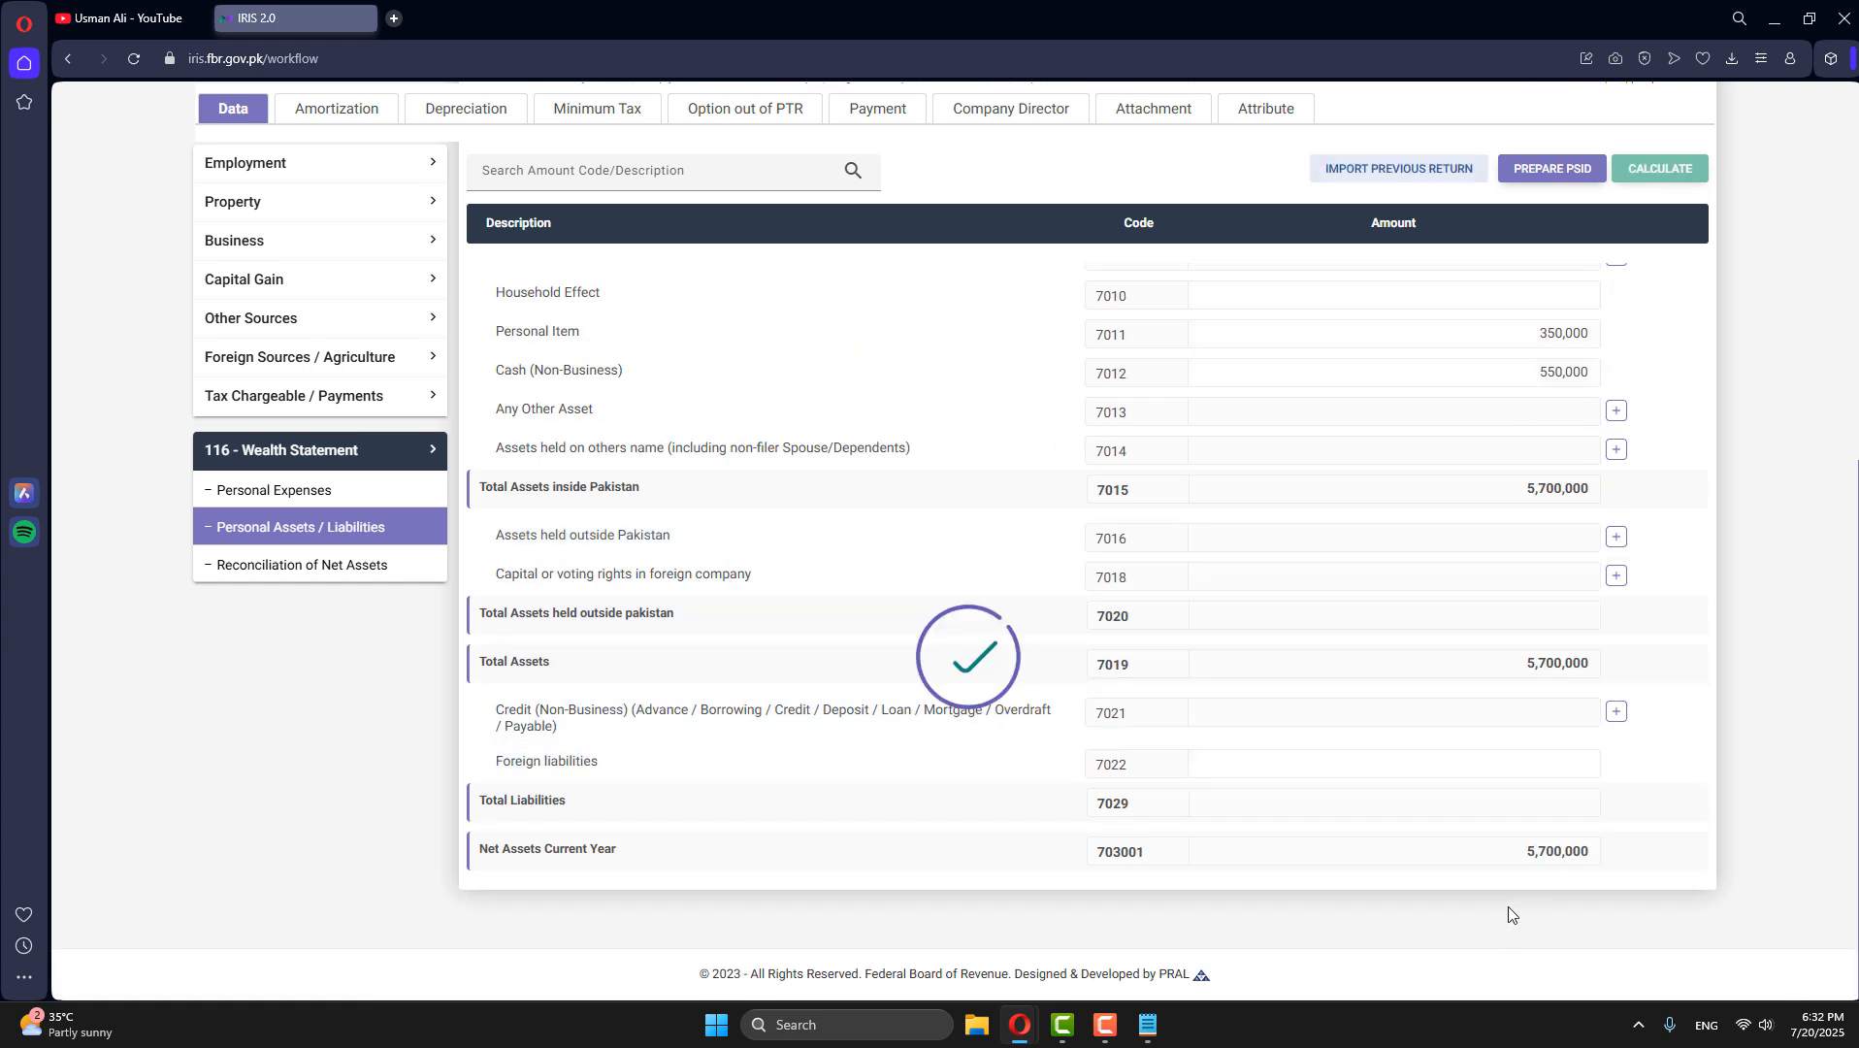
left_click_drag(1530, 854, 1647, 855)
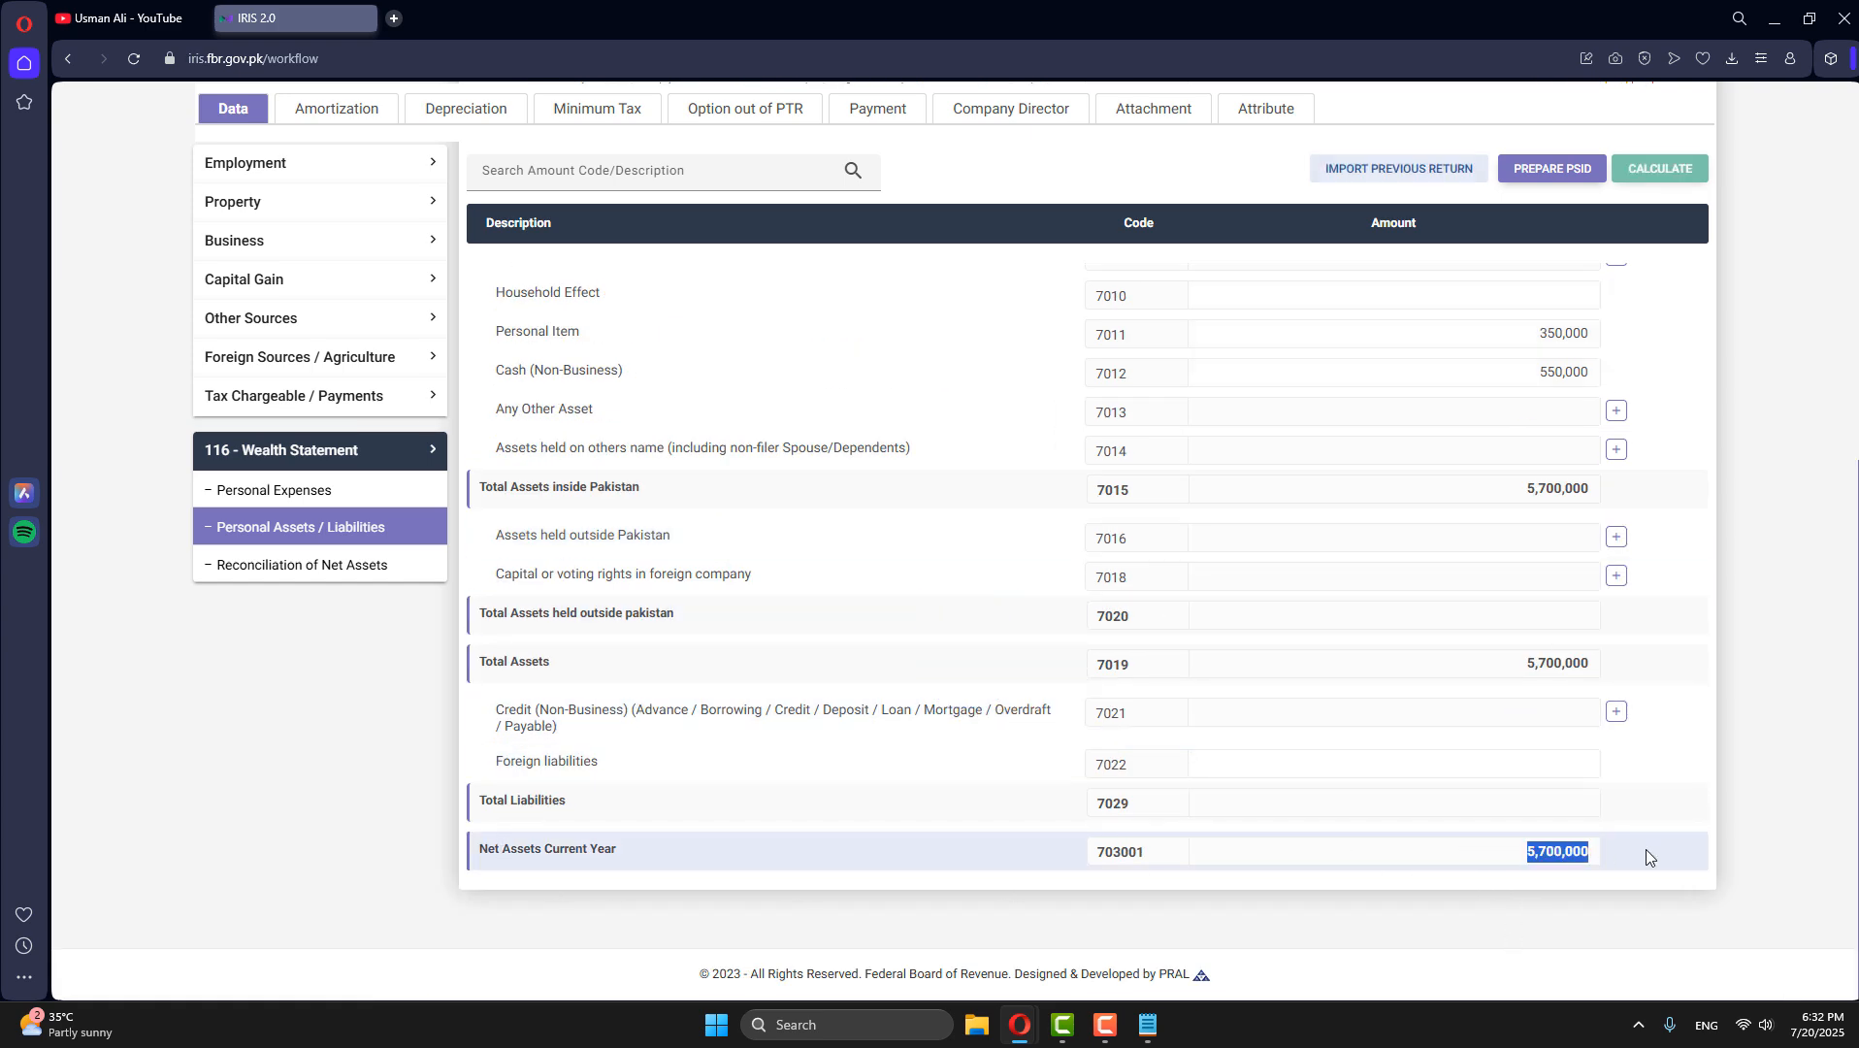
left_click(1562, 867)
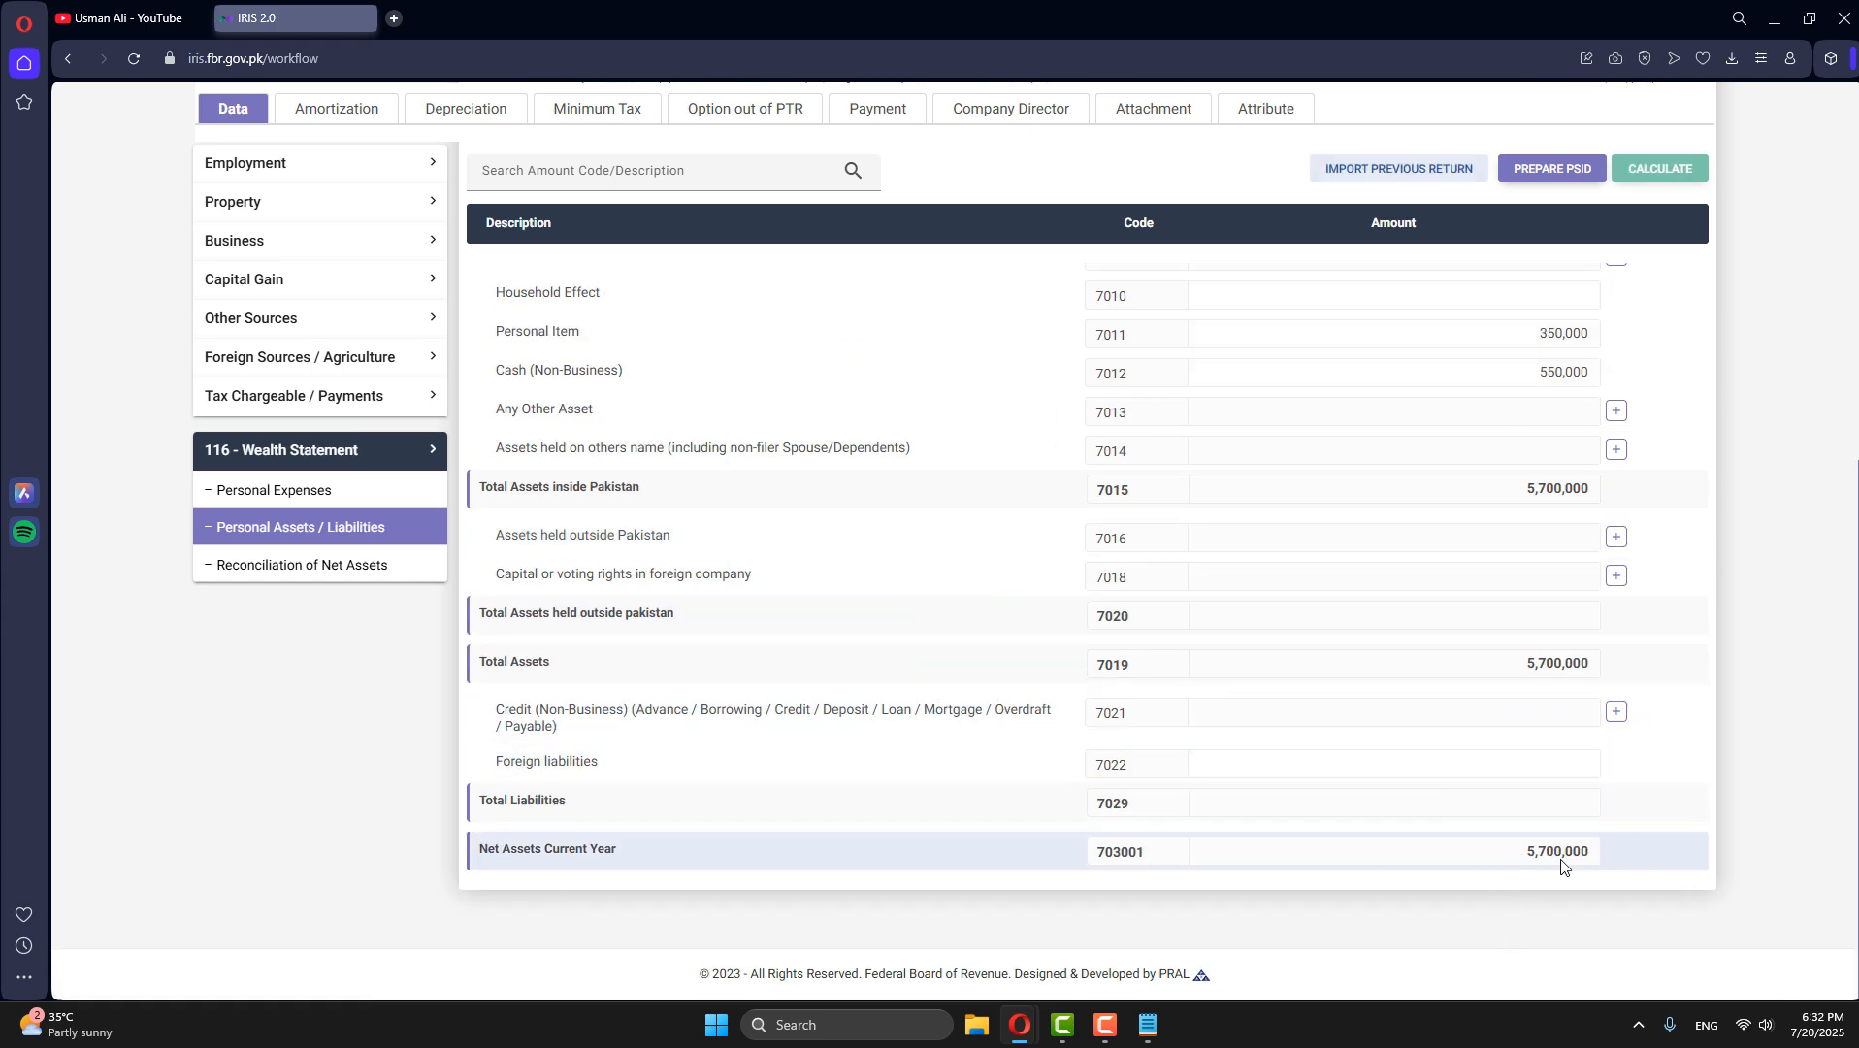
left_click(271, 571)
scroll(1456, 728, "down", 5)
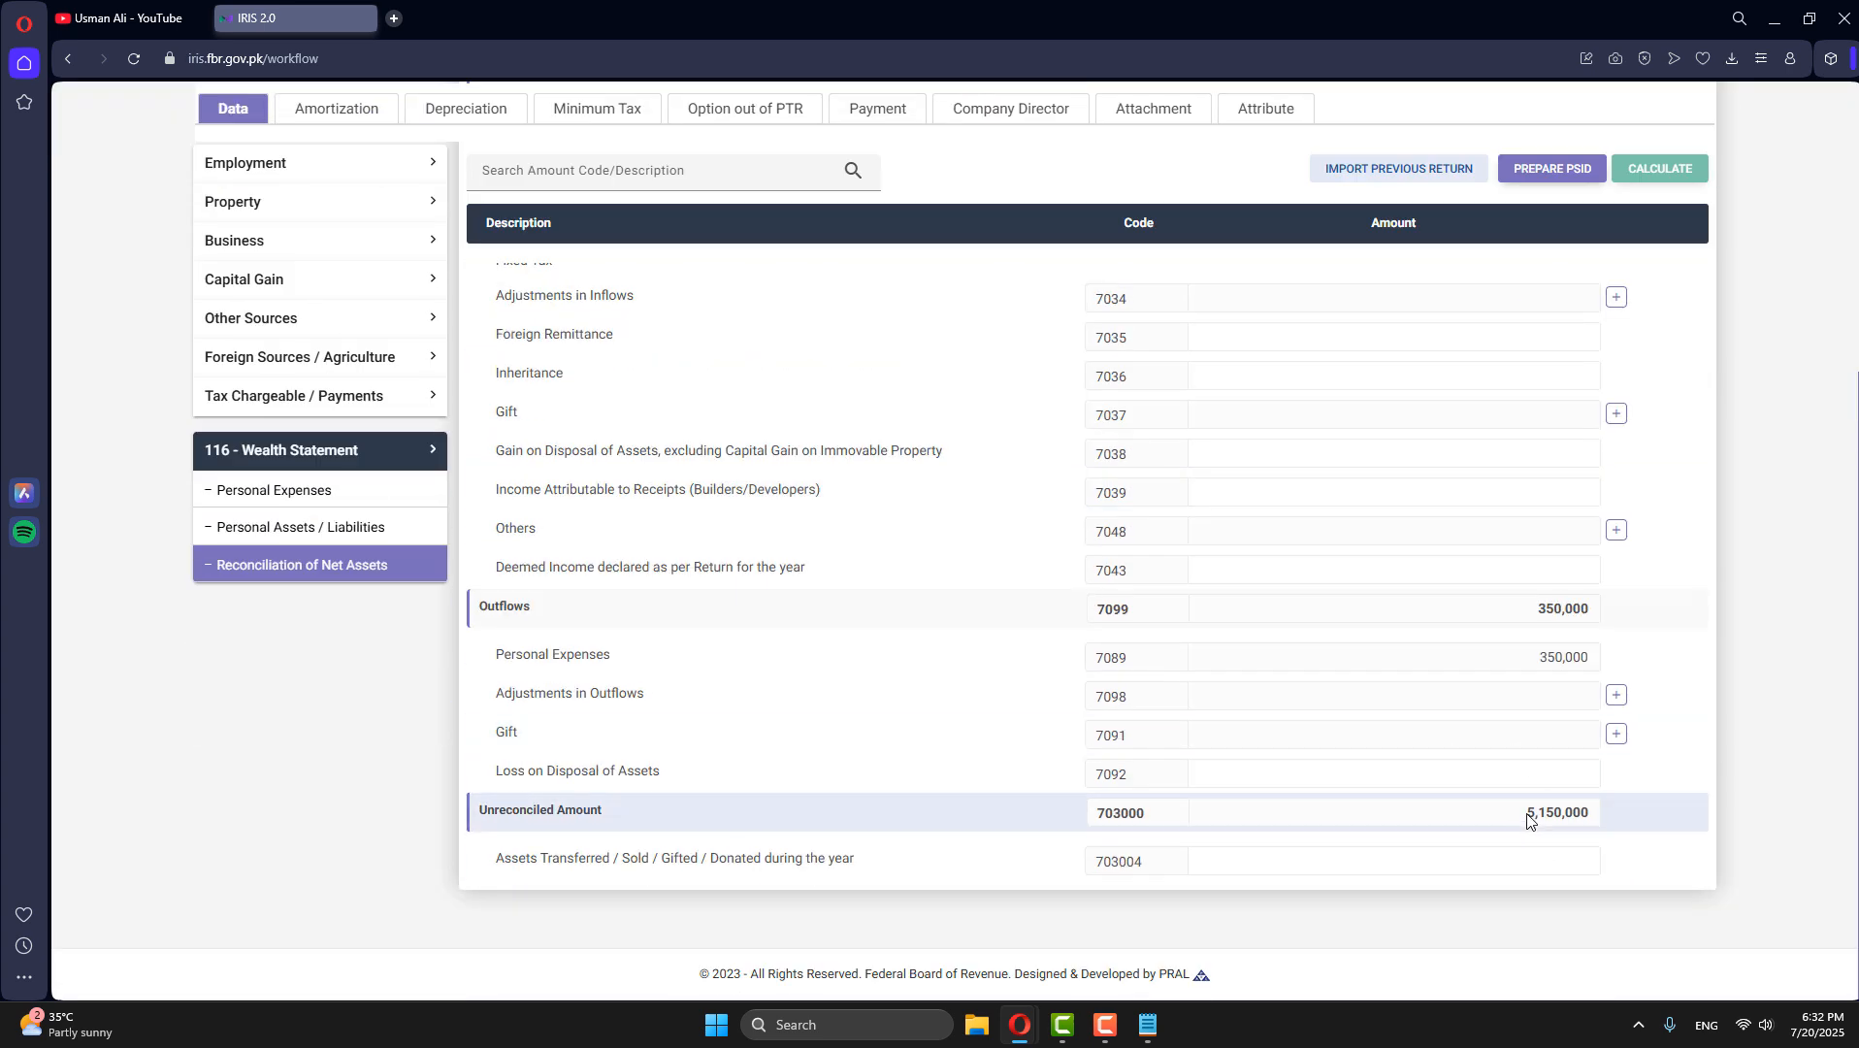
scroll(1524, 823, "up", 5)
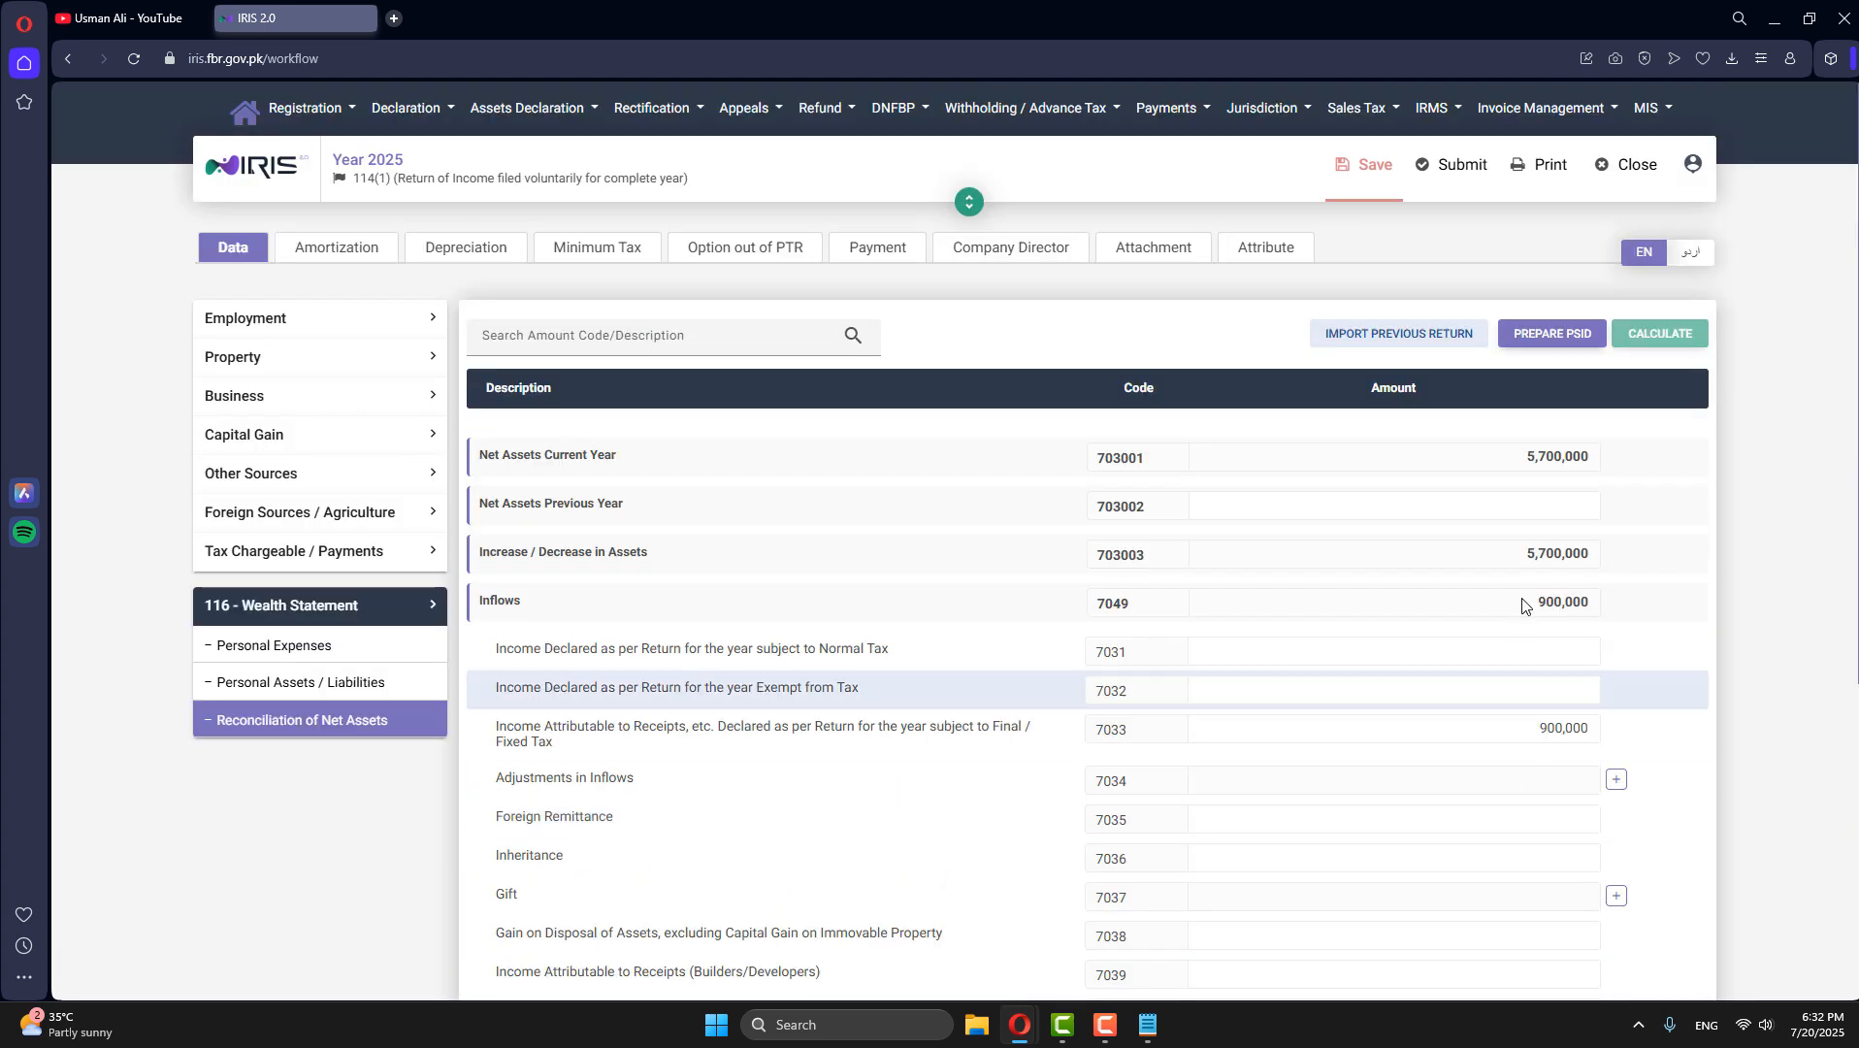
scroll(1502, 719, "down", 5)
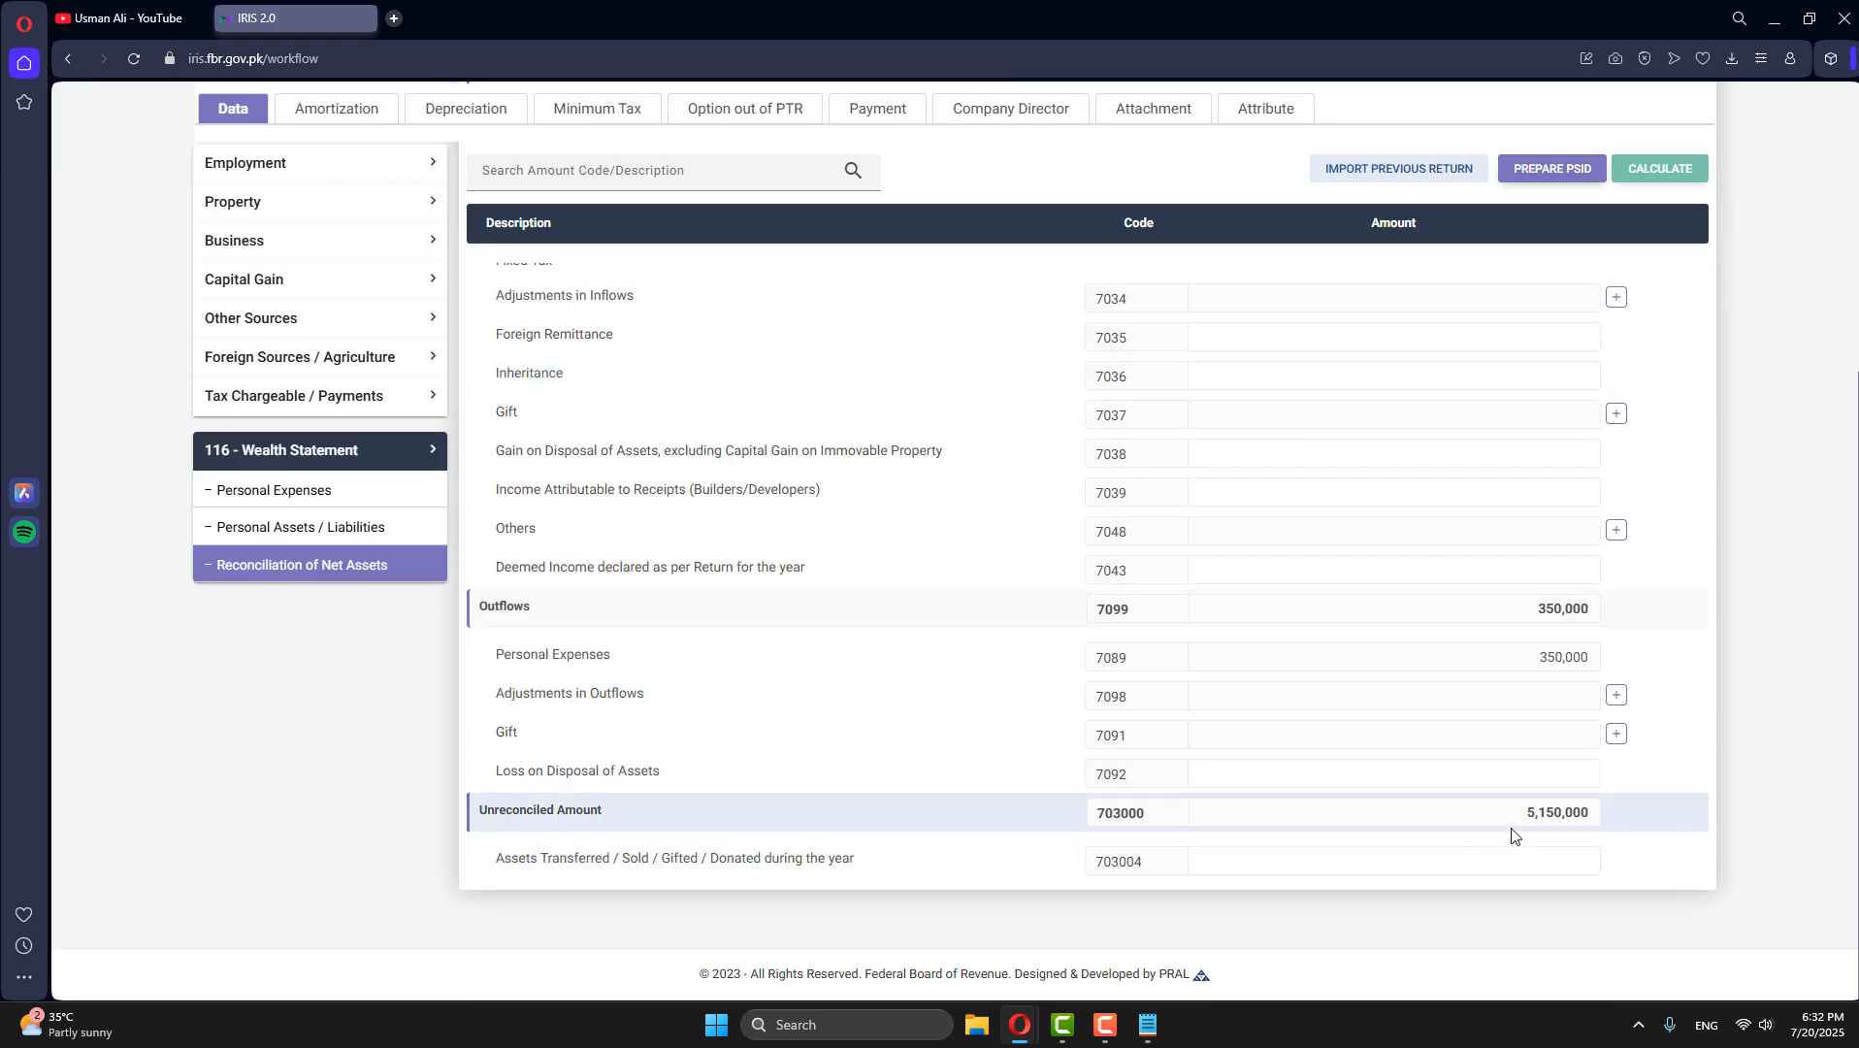
left_click_drag(1528, 823, 1597, 826)
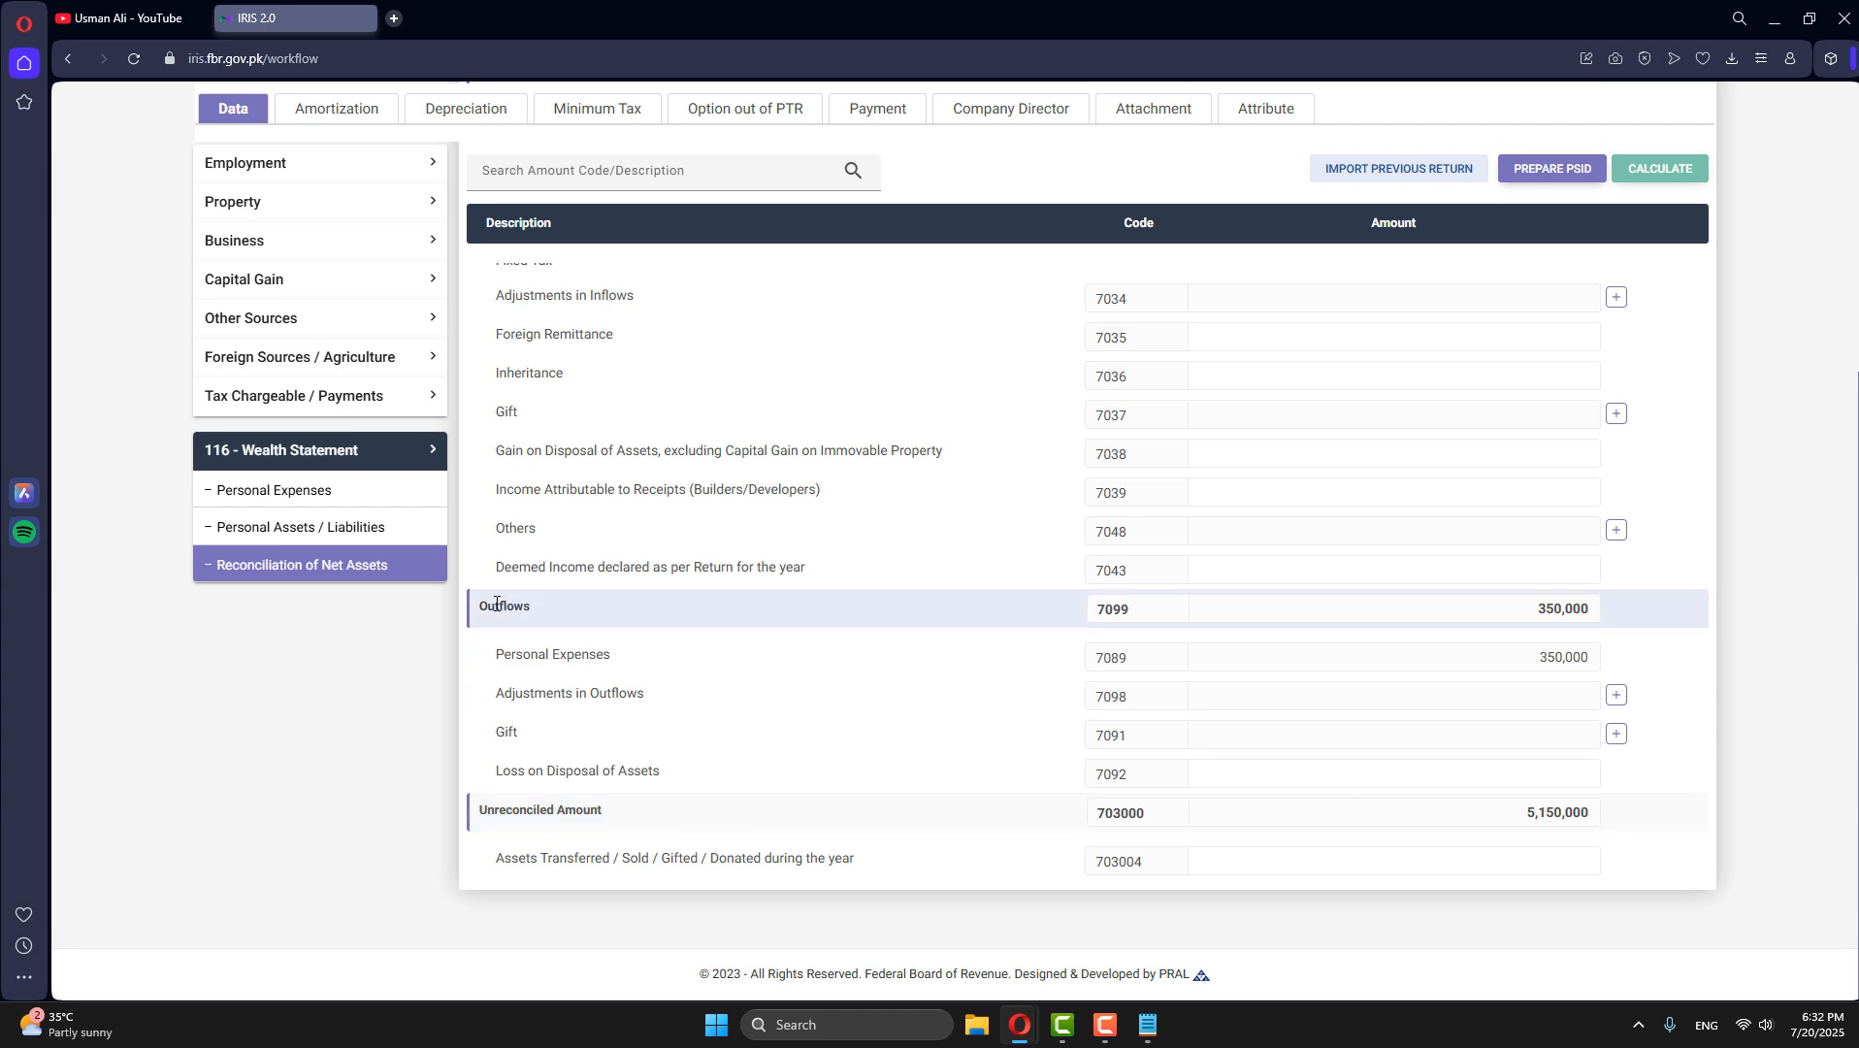
left_click(369, 528)
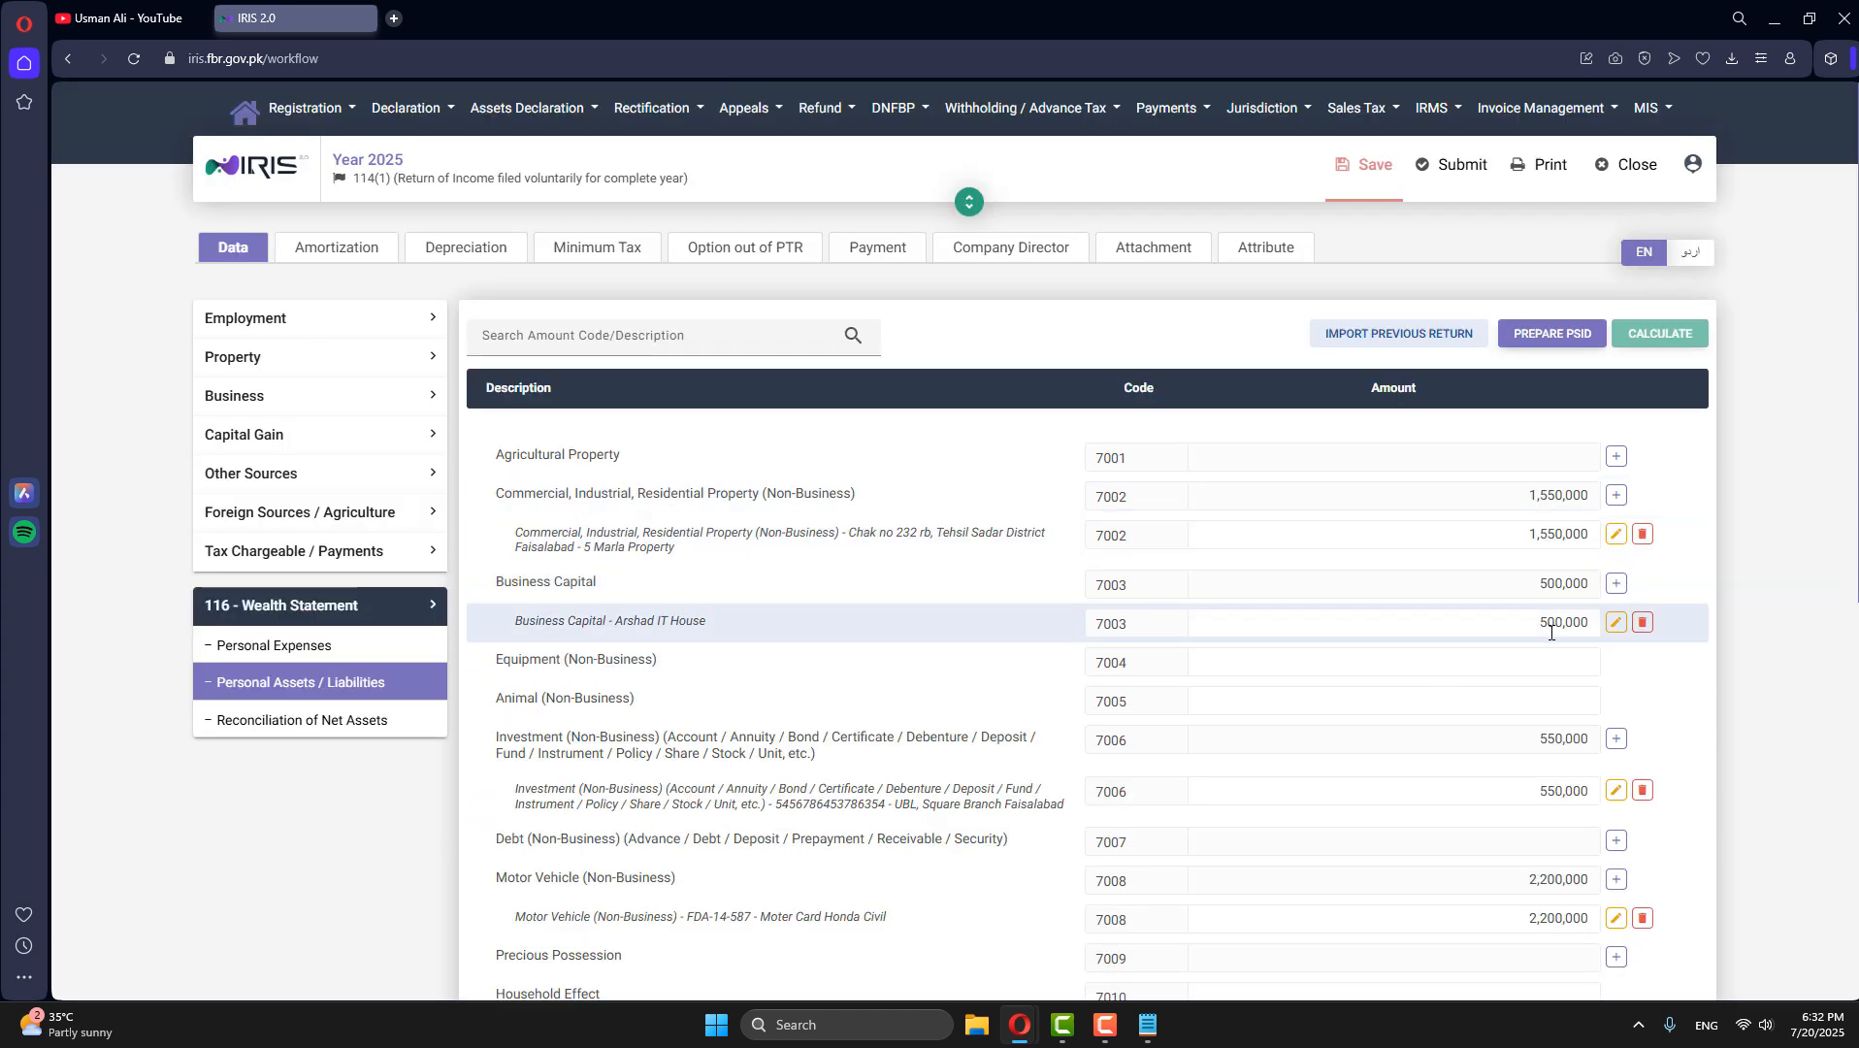
scroll(1557, 640, "down", 5)
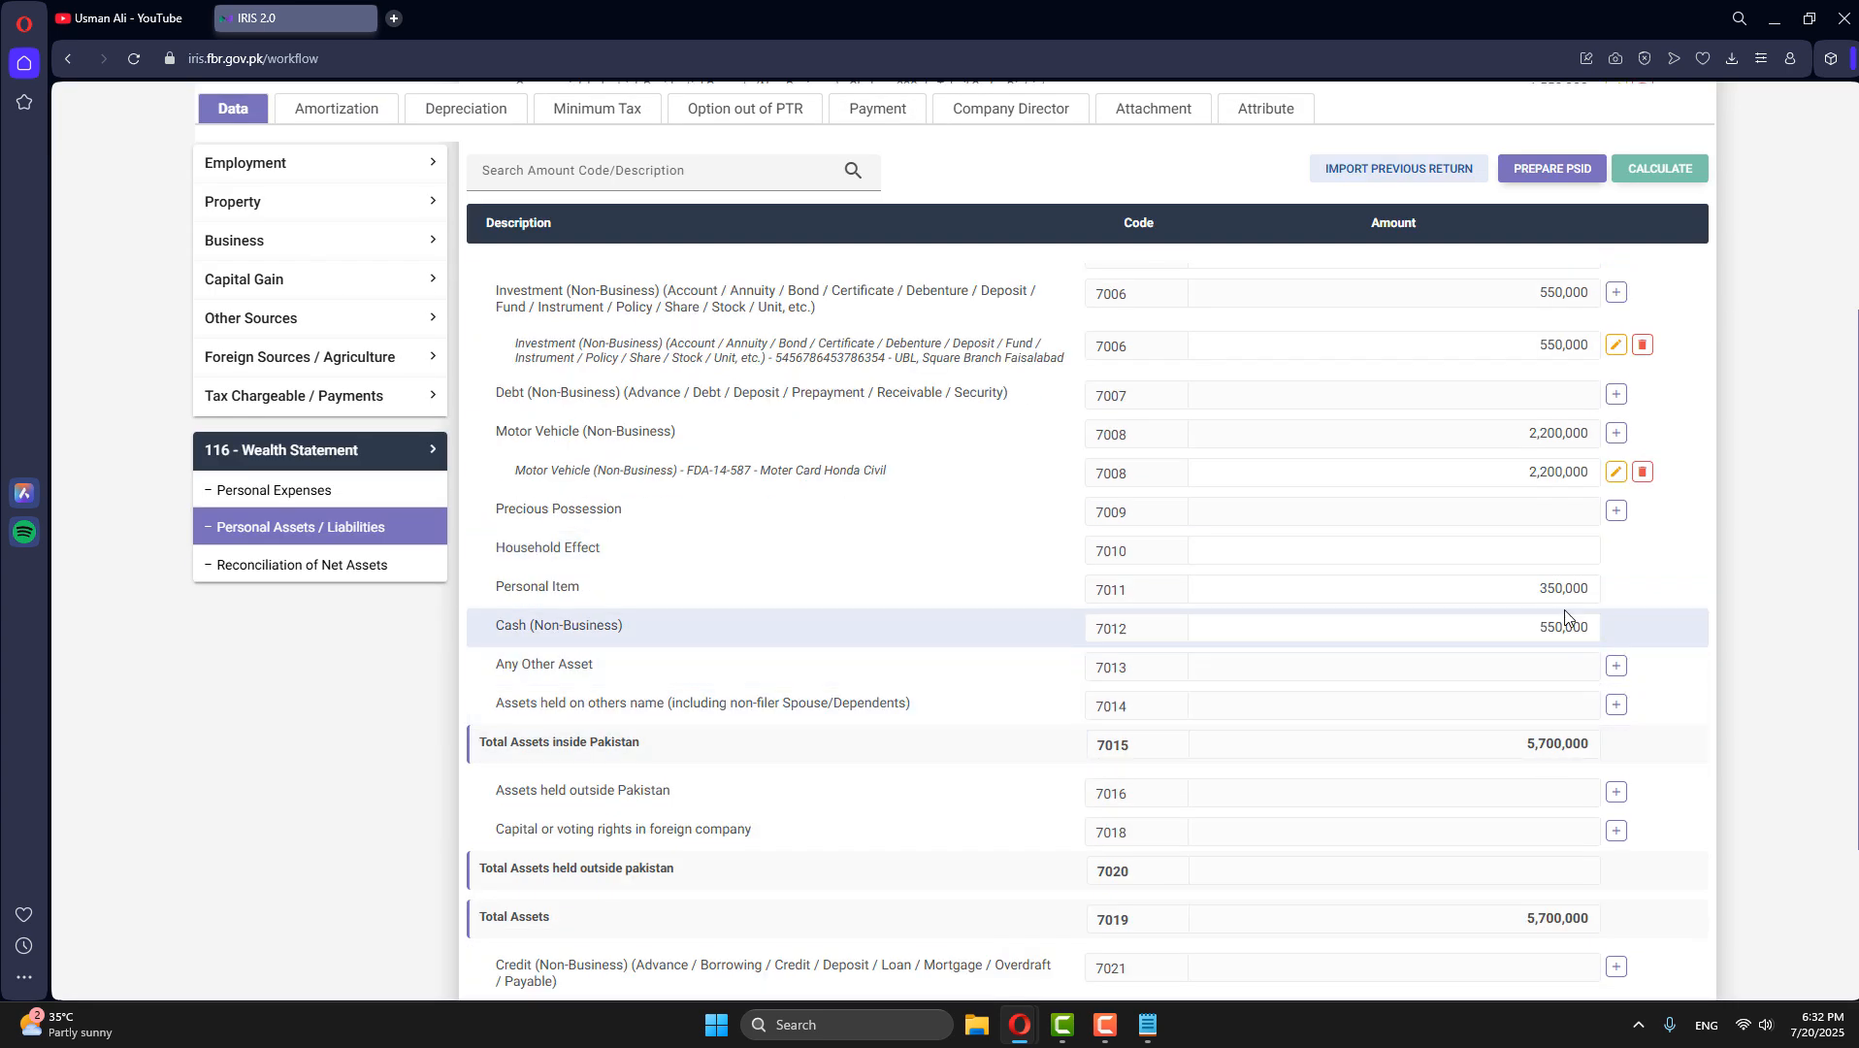
scroll(1564, 618, "up", 6)
- Copy the Unreconciled Amount of 5,150,000 from Reconciliation of Net Assets into Net Assets Previous Year and recalculate
left_click(310, 727)
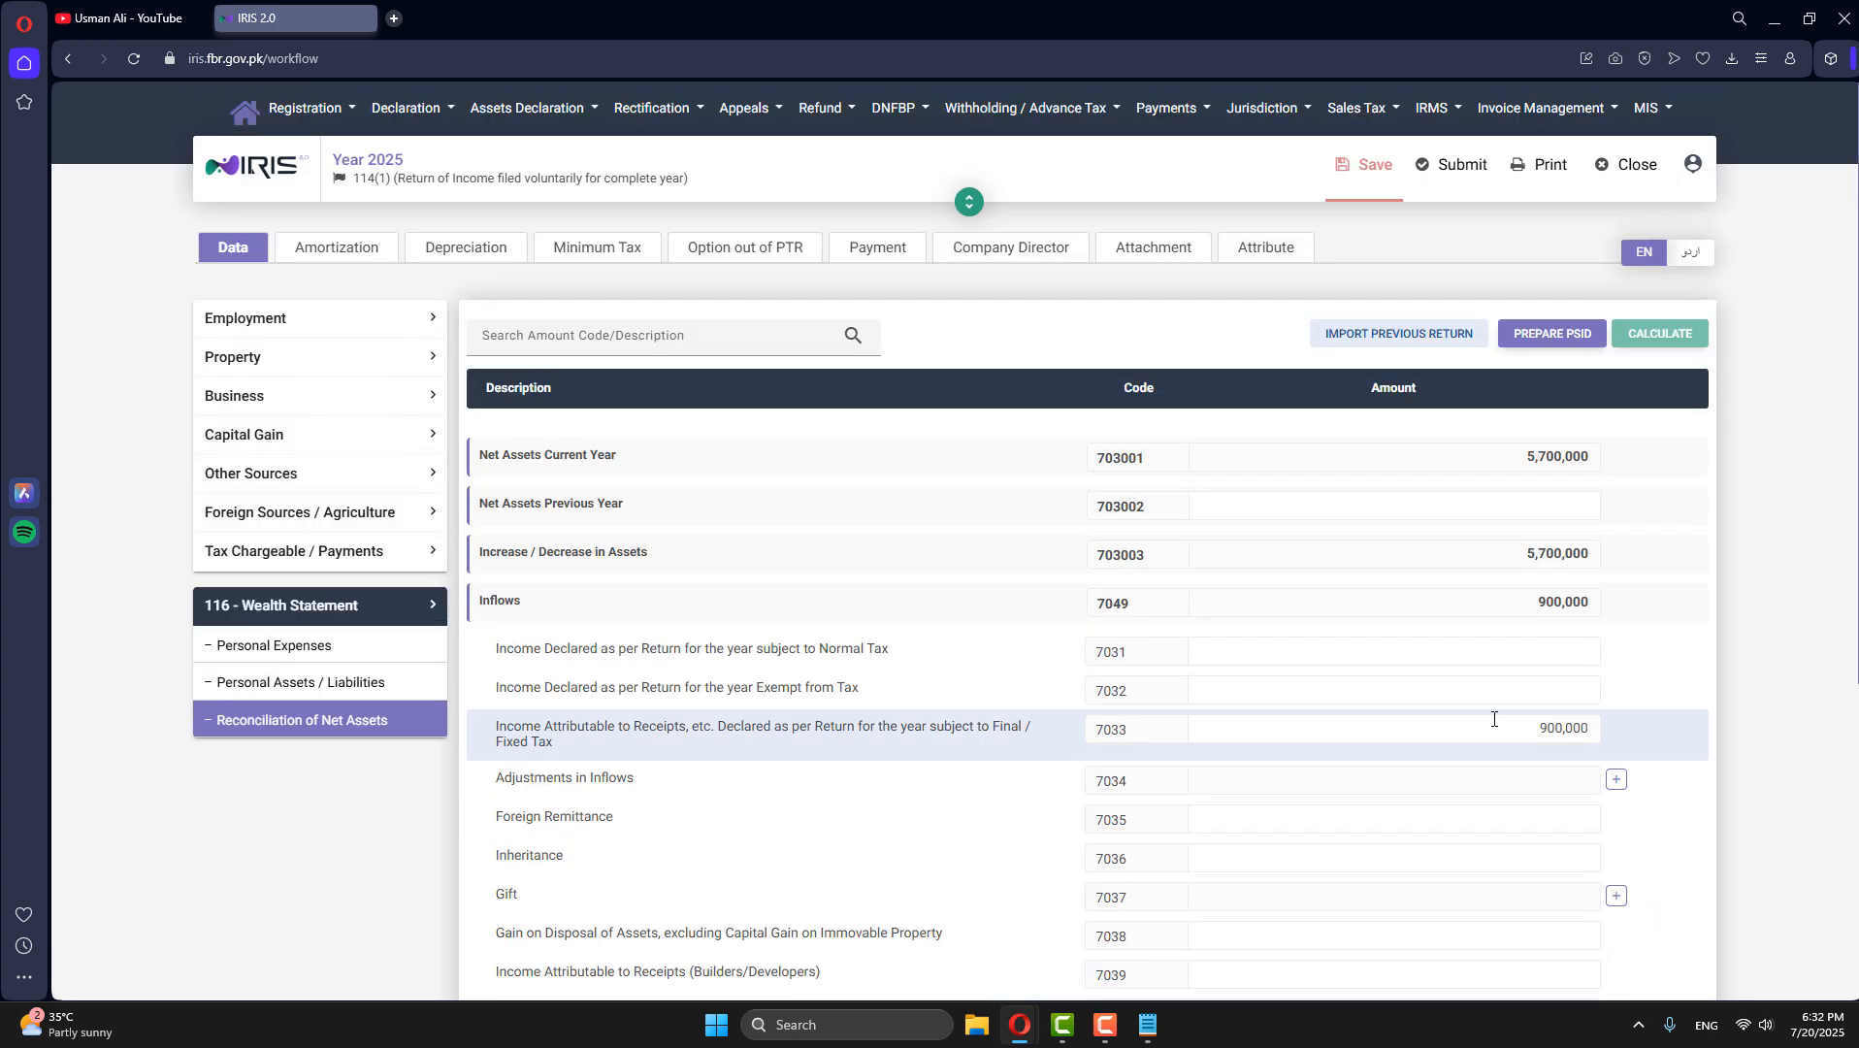
scroll(1489, 904, "down", 5)
left_click_drag(1519, 858, 1615, 855)
key("ctrl+c")
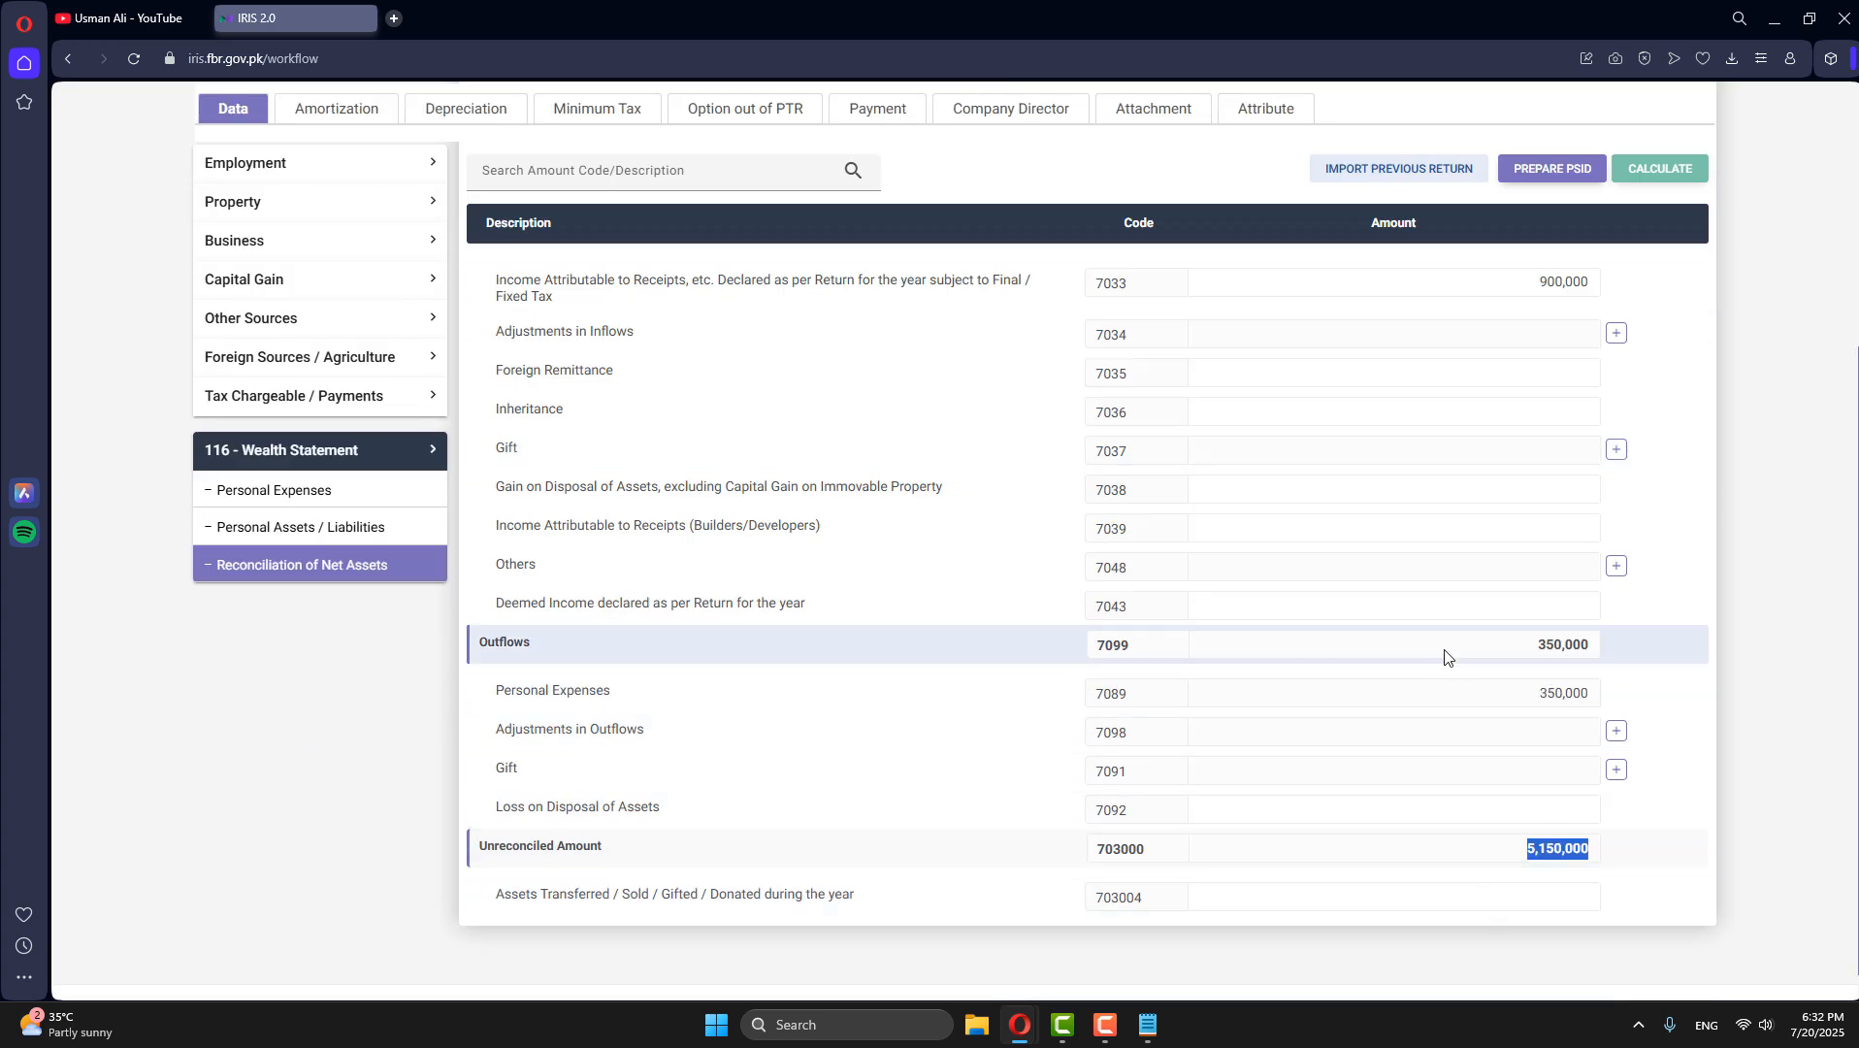
scroll(1474, 582, "up", 5)
scroll(1444, 764, "down", 5)
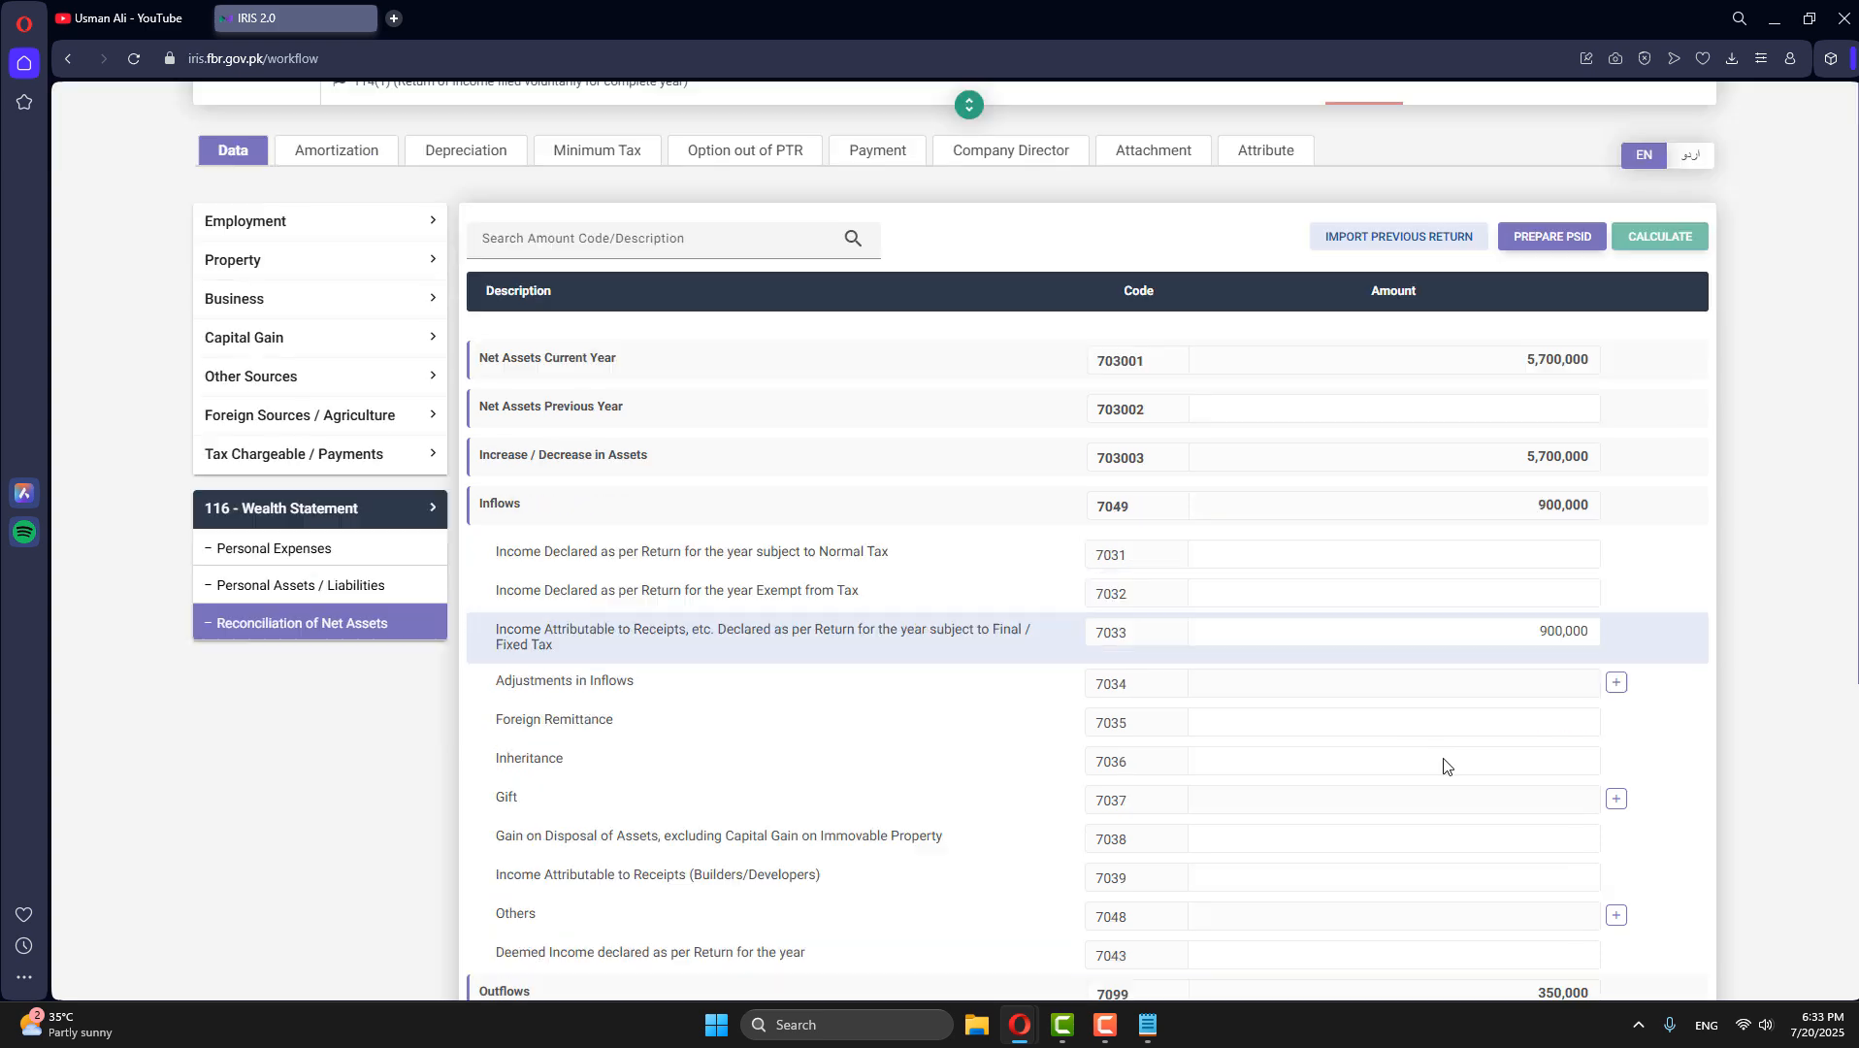
scroll(1004, 560, "up", 5)
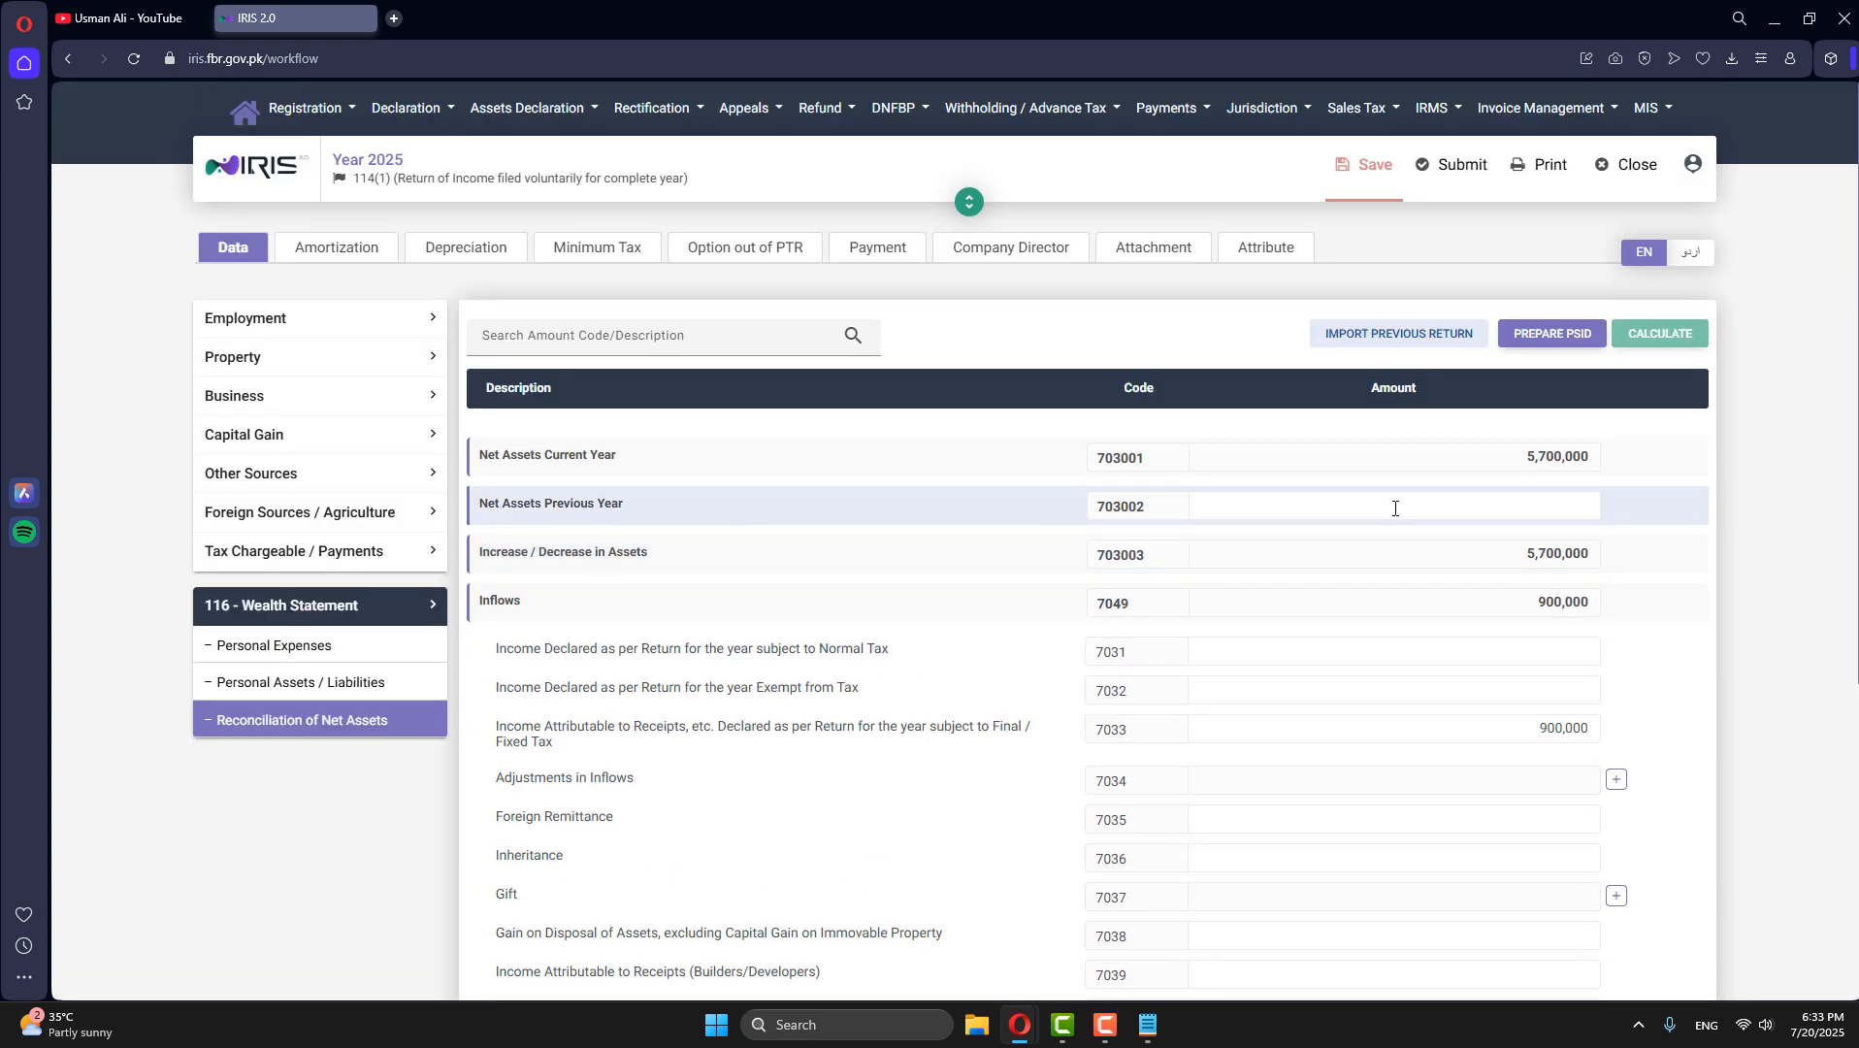
left_click(1509, 505)
key("ctrl+v")
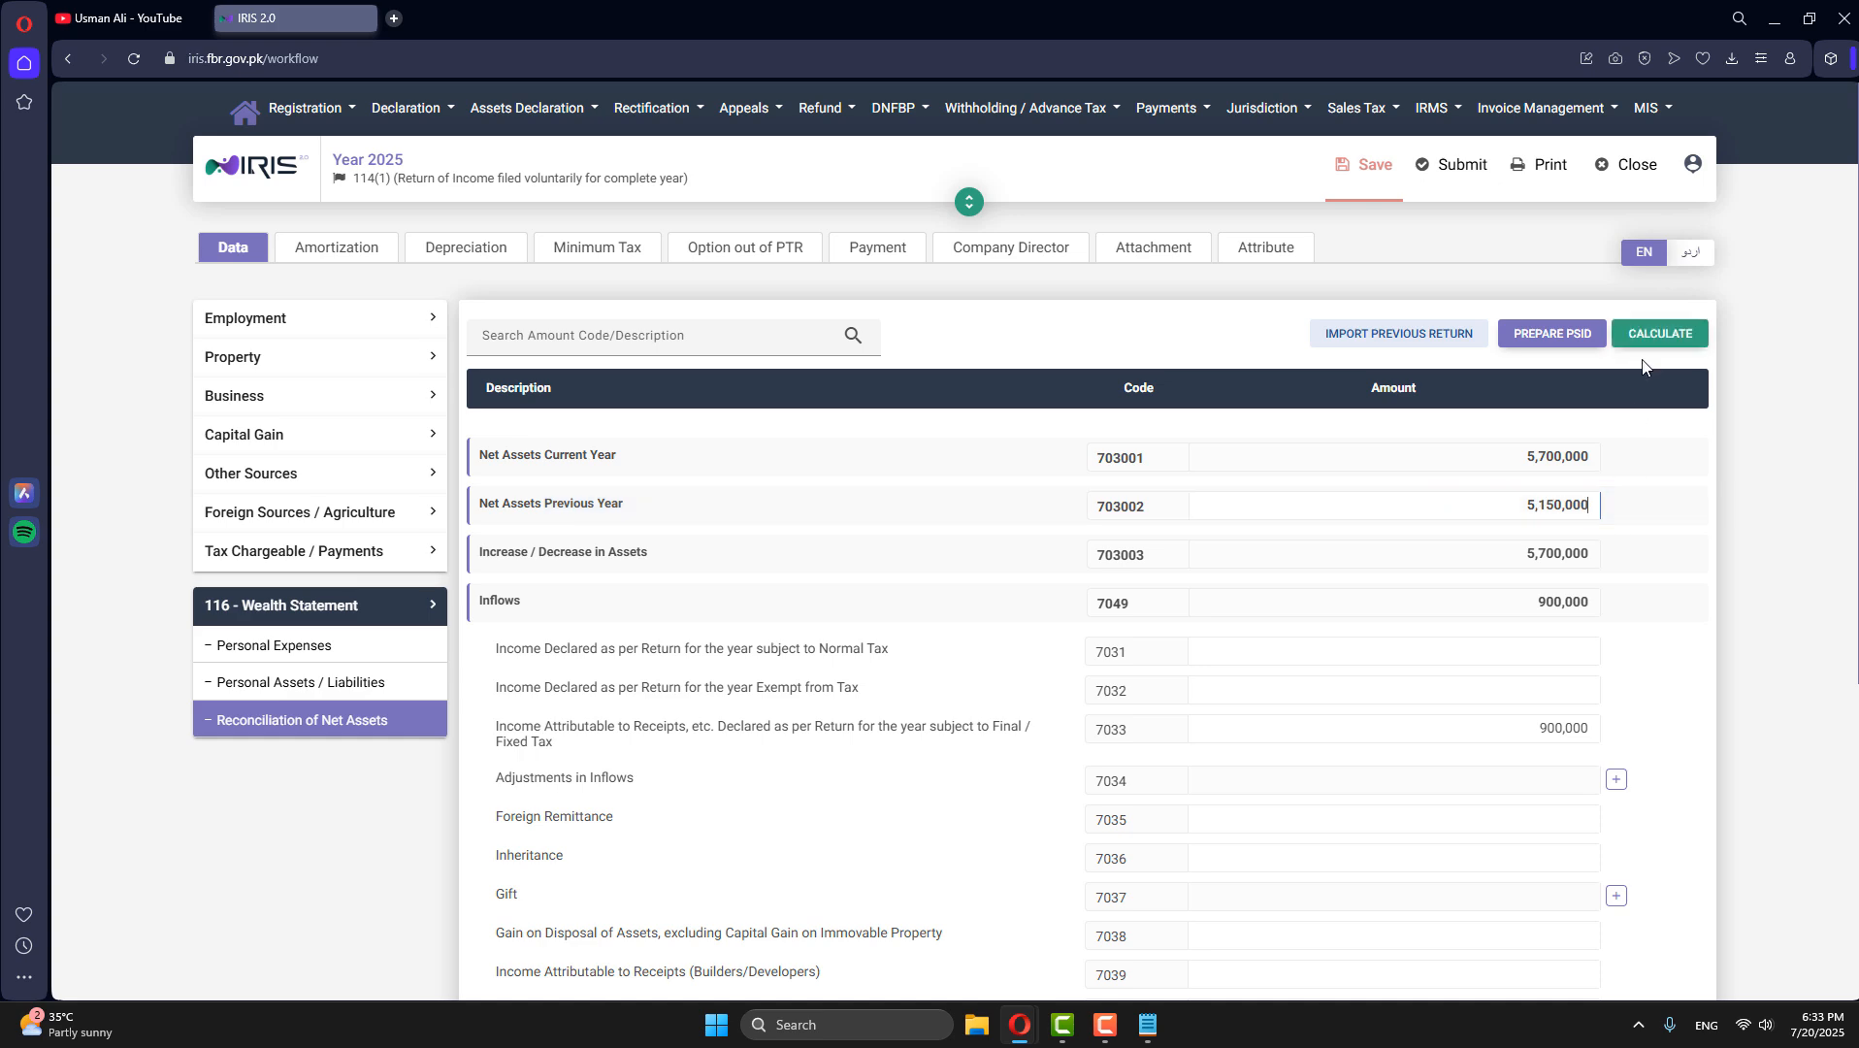
left_click(1665, 333)
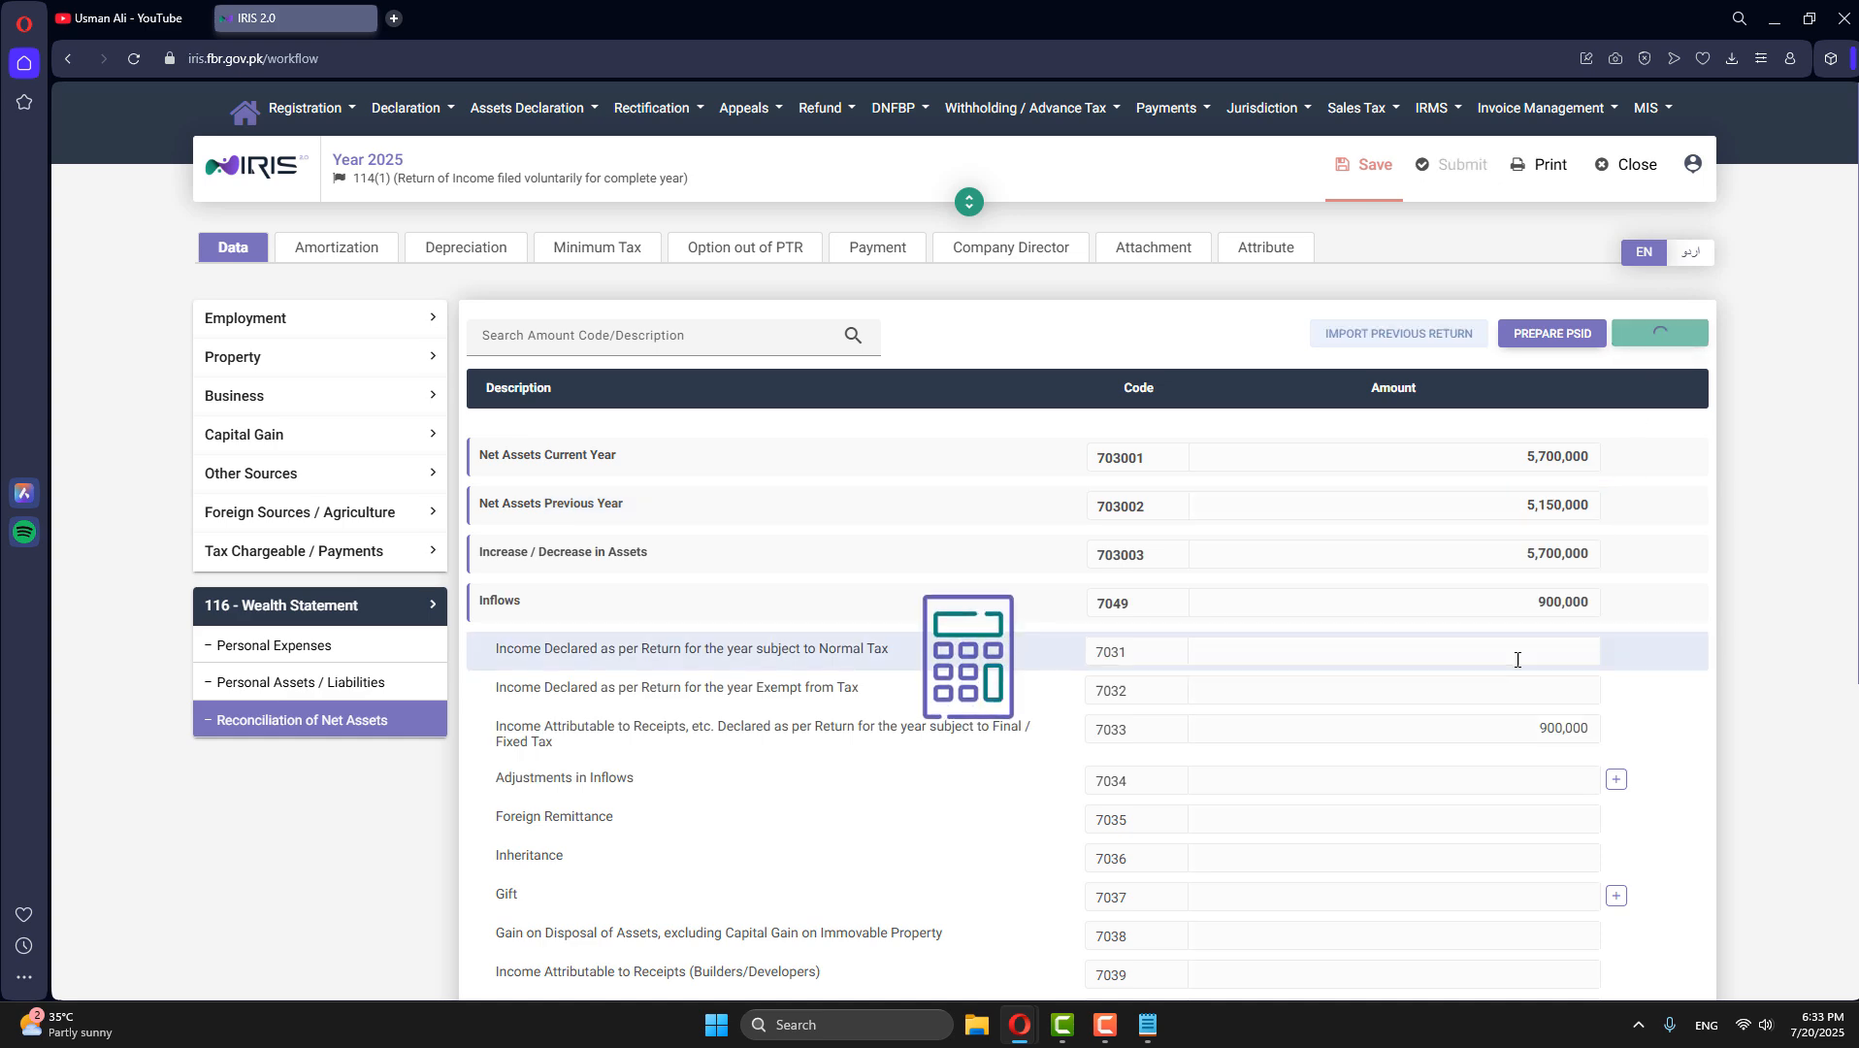
scroll(1517, 656, "down", 5)
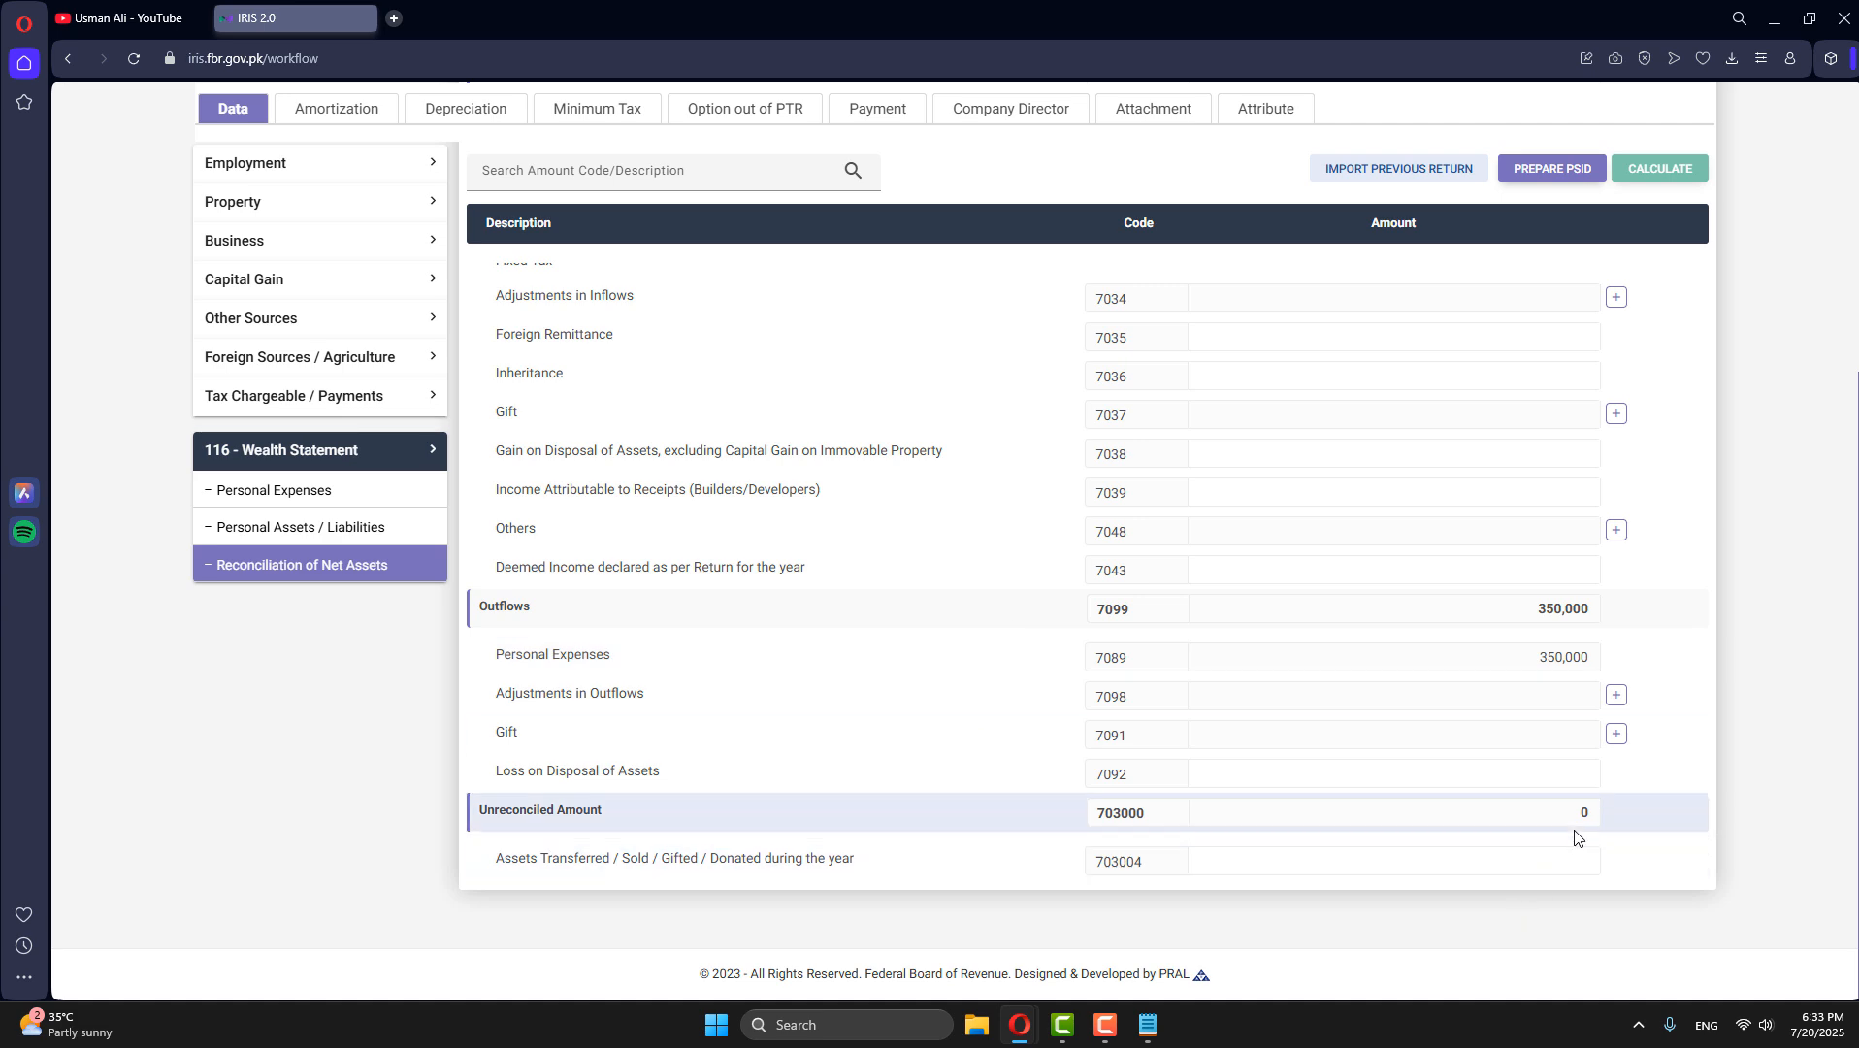
- Open the attributes of the tax return
left_click(361, 460)
scroll(1664, 822, "up", 5)
left_click(1252, 251)
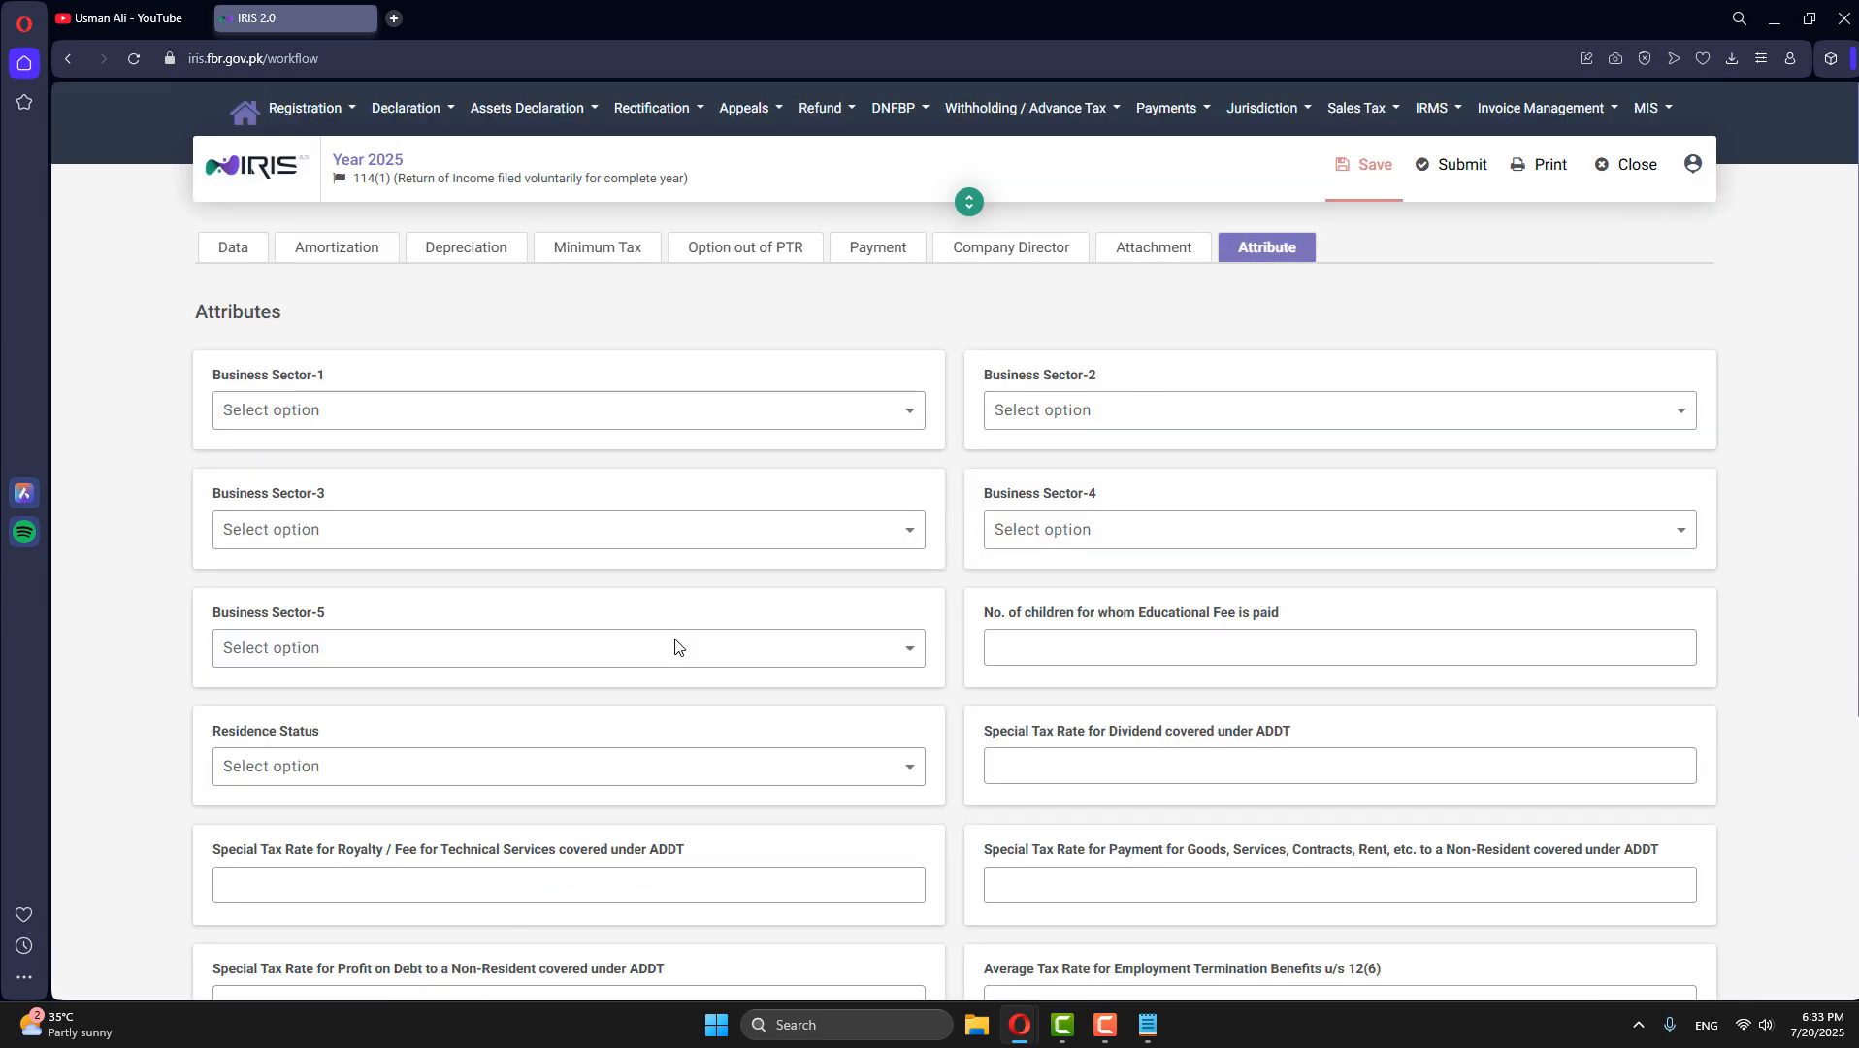
- Search the Business Sector-1 options for "IT" and select Manufacturer - Hospitality
left_click(344, 413)
left_click(323, 456)
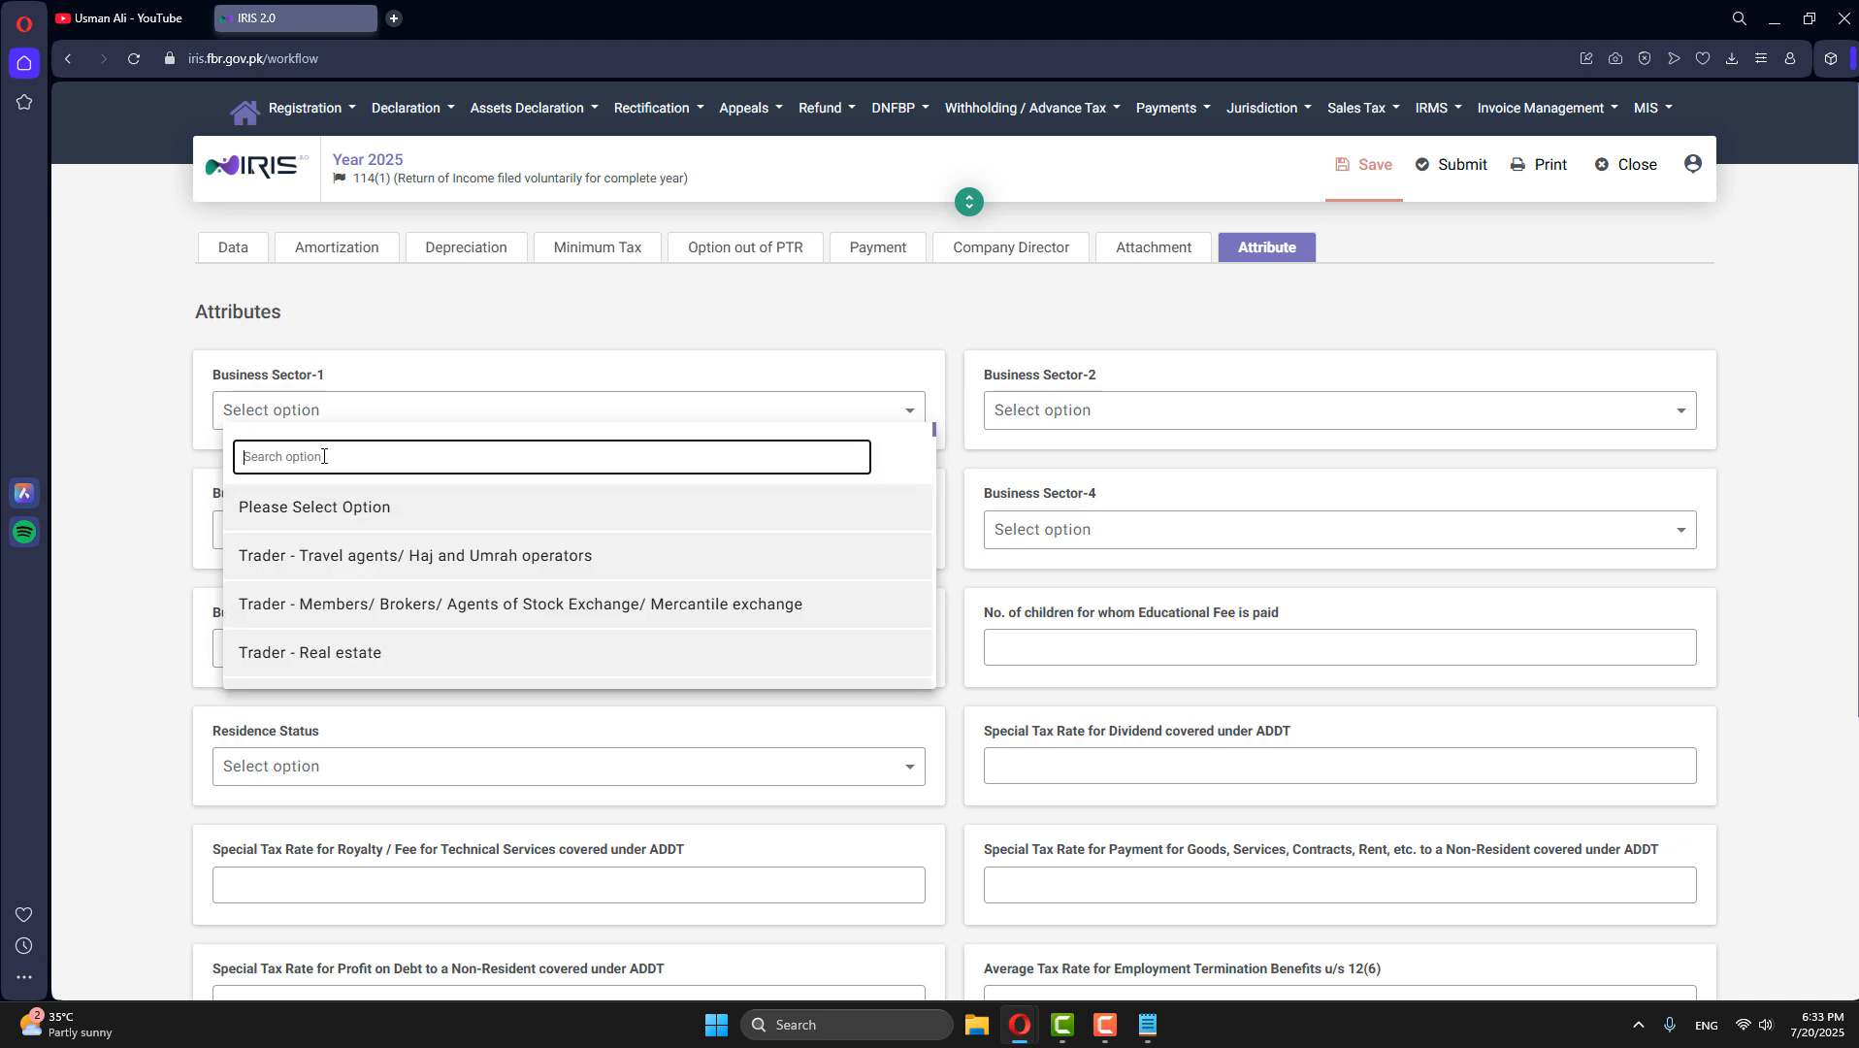
type("IT")
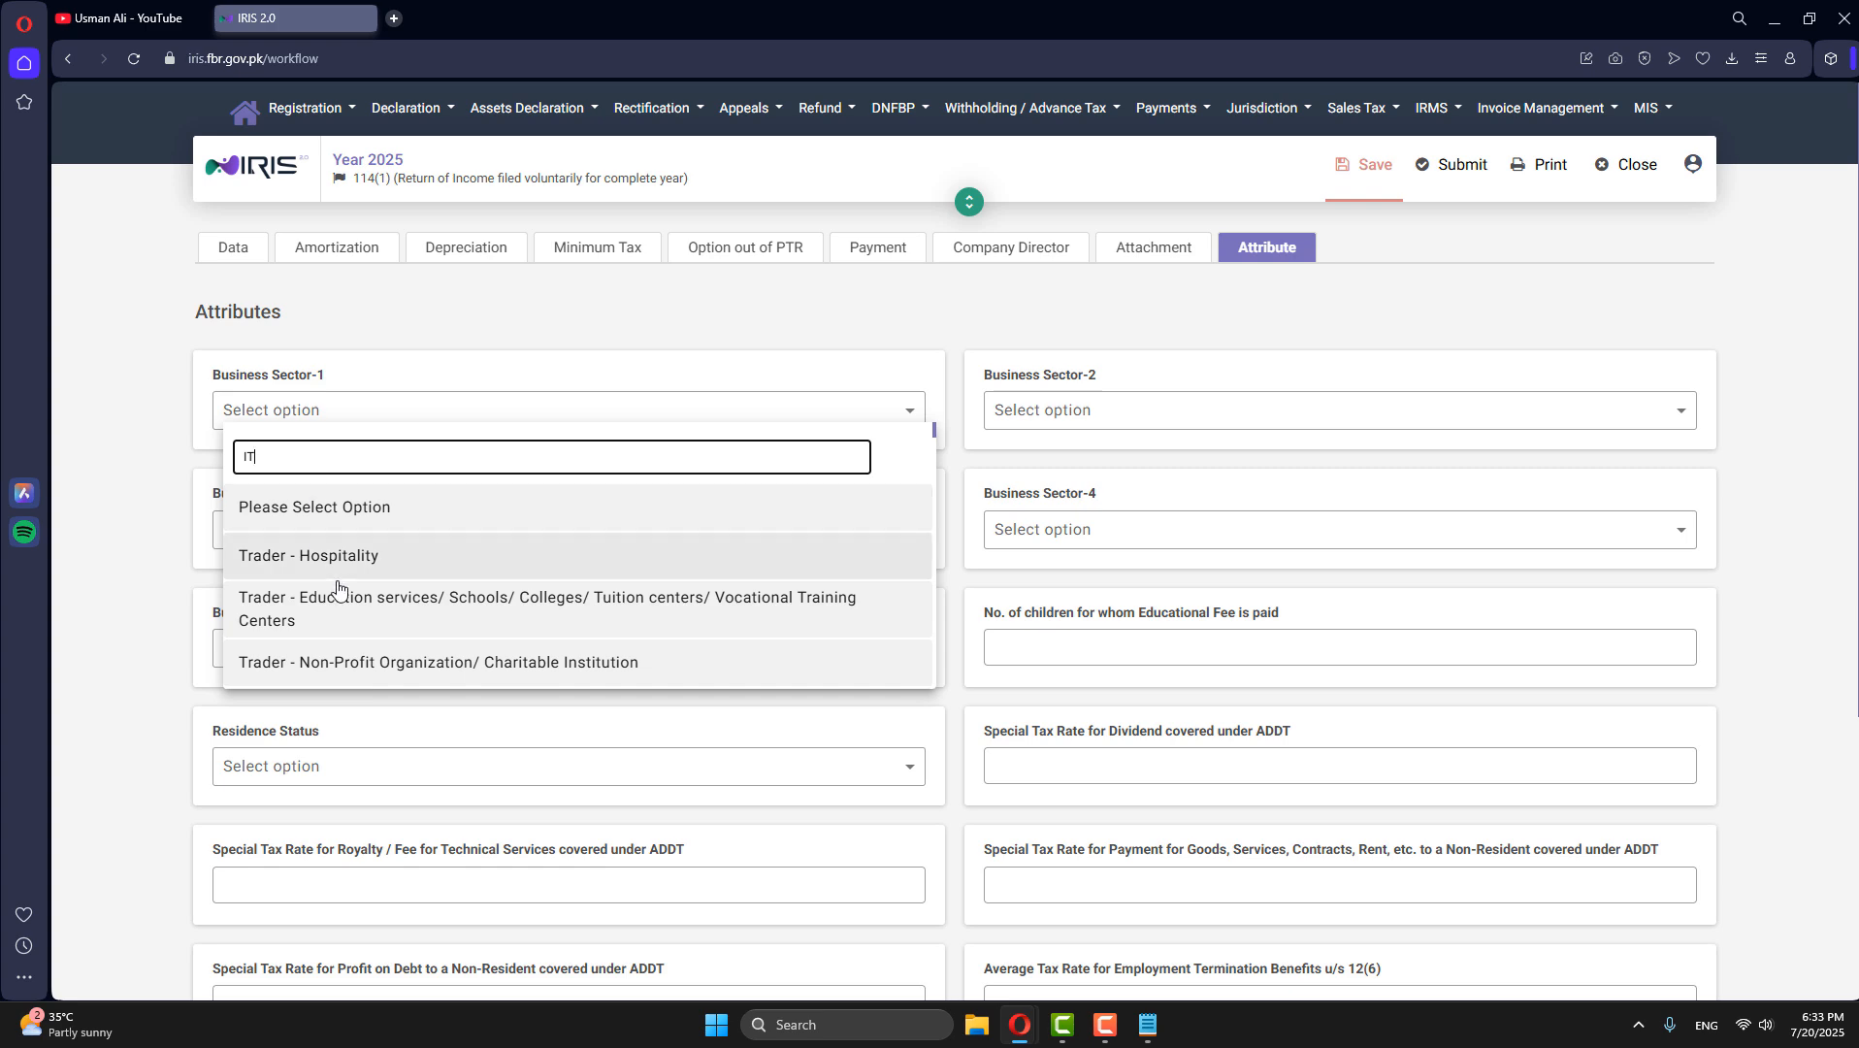
scroll(340, 582, "down", 4)
scroll(360, 506, "up", 4)
scroll(365, 524, "down", 10)
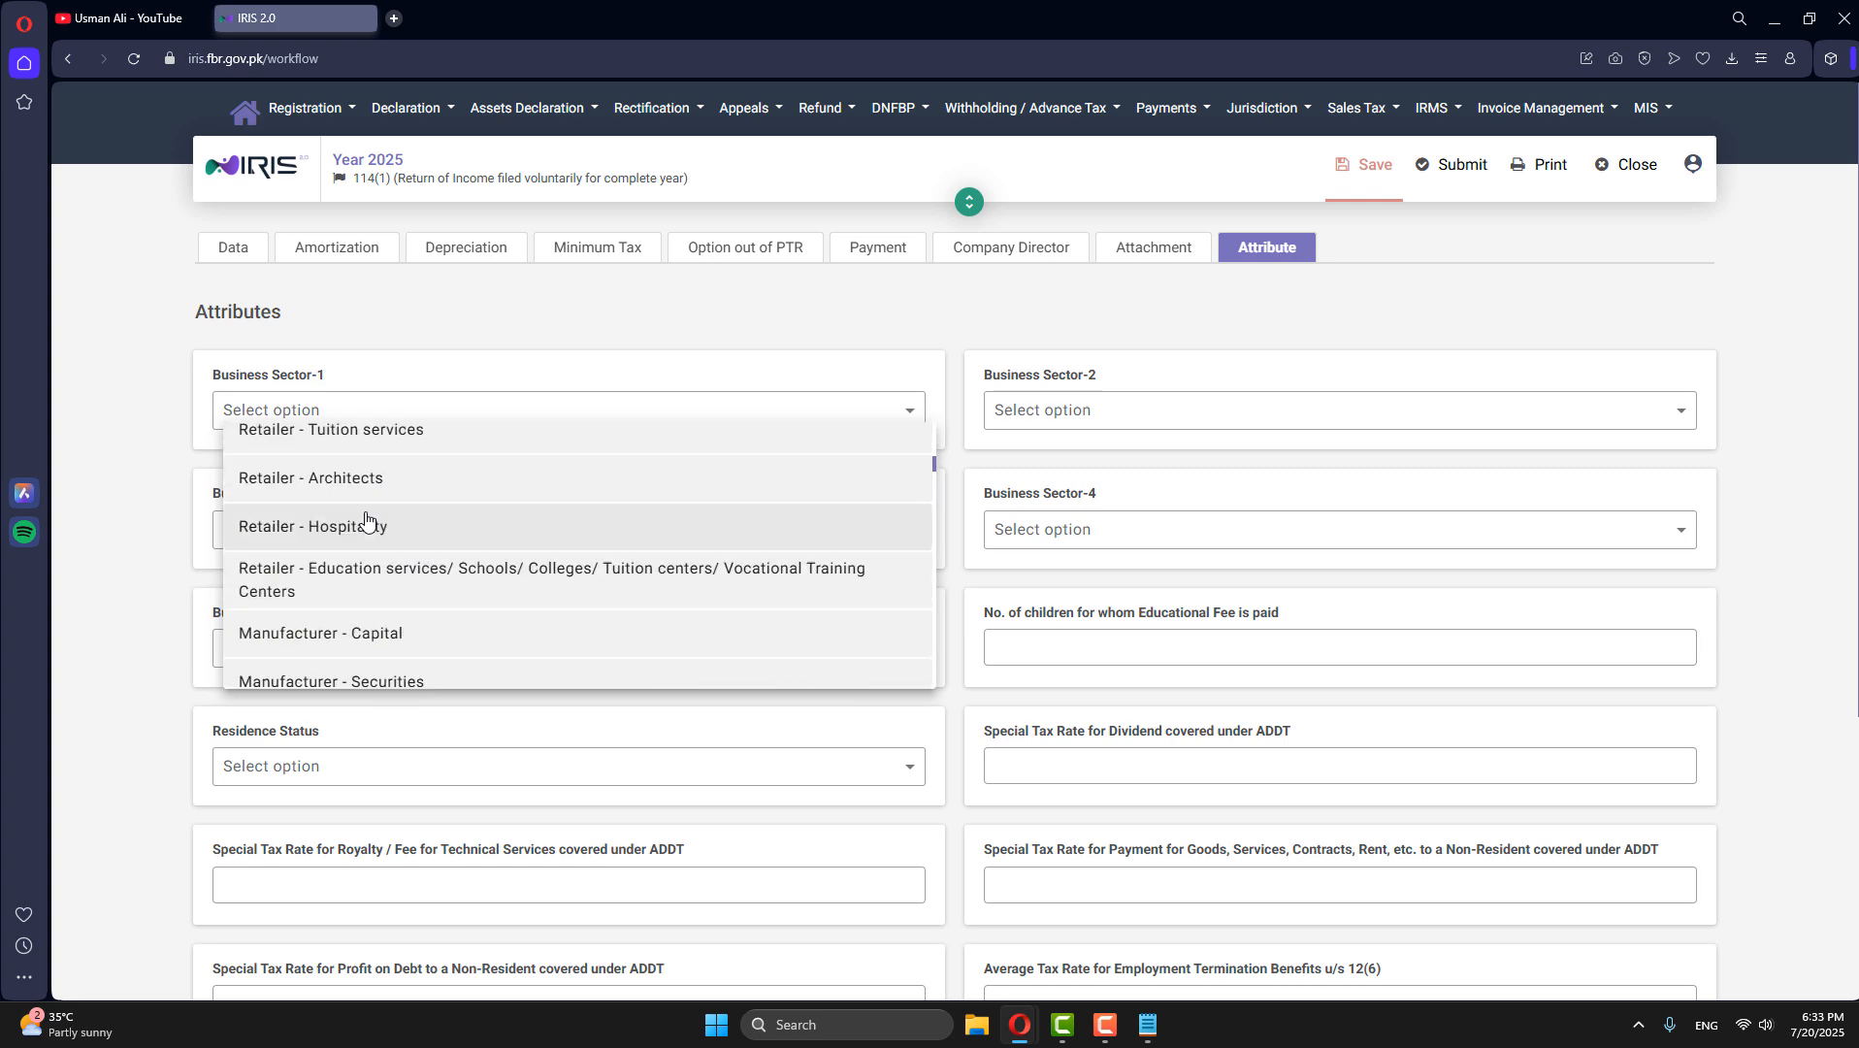
scroll(371, 555, "up", 6)
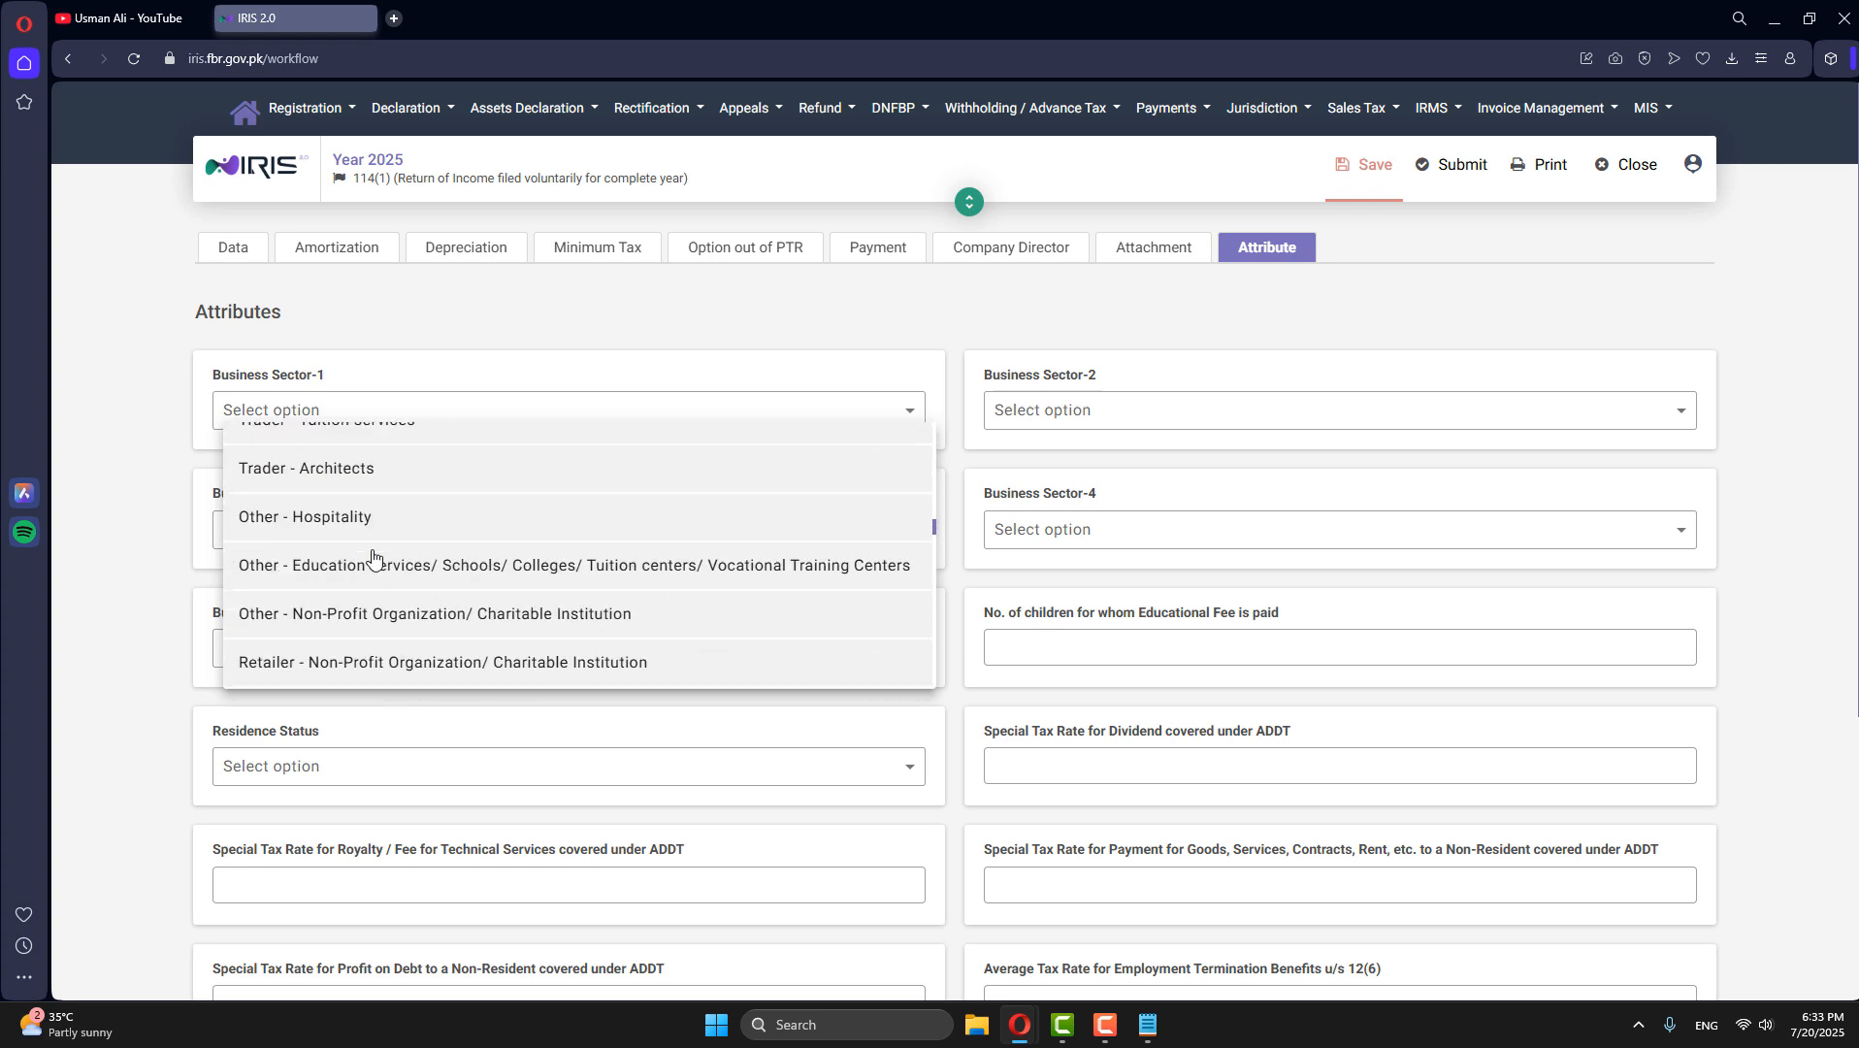
left_click(385, 434)
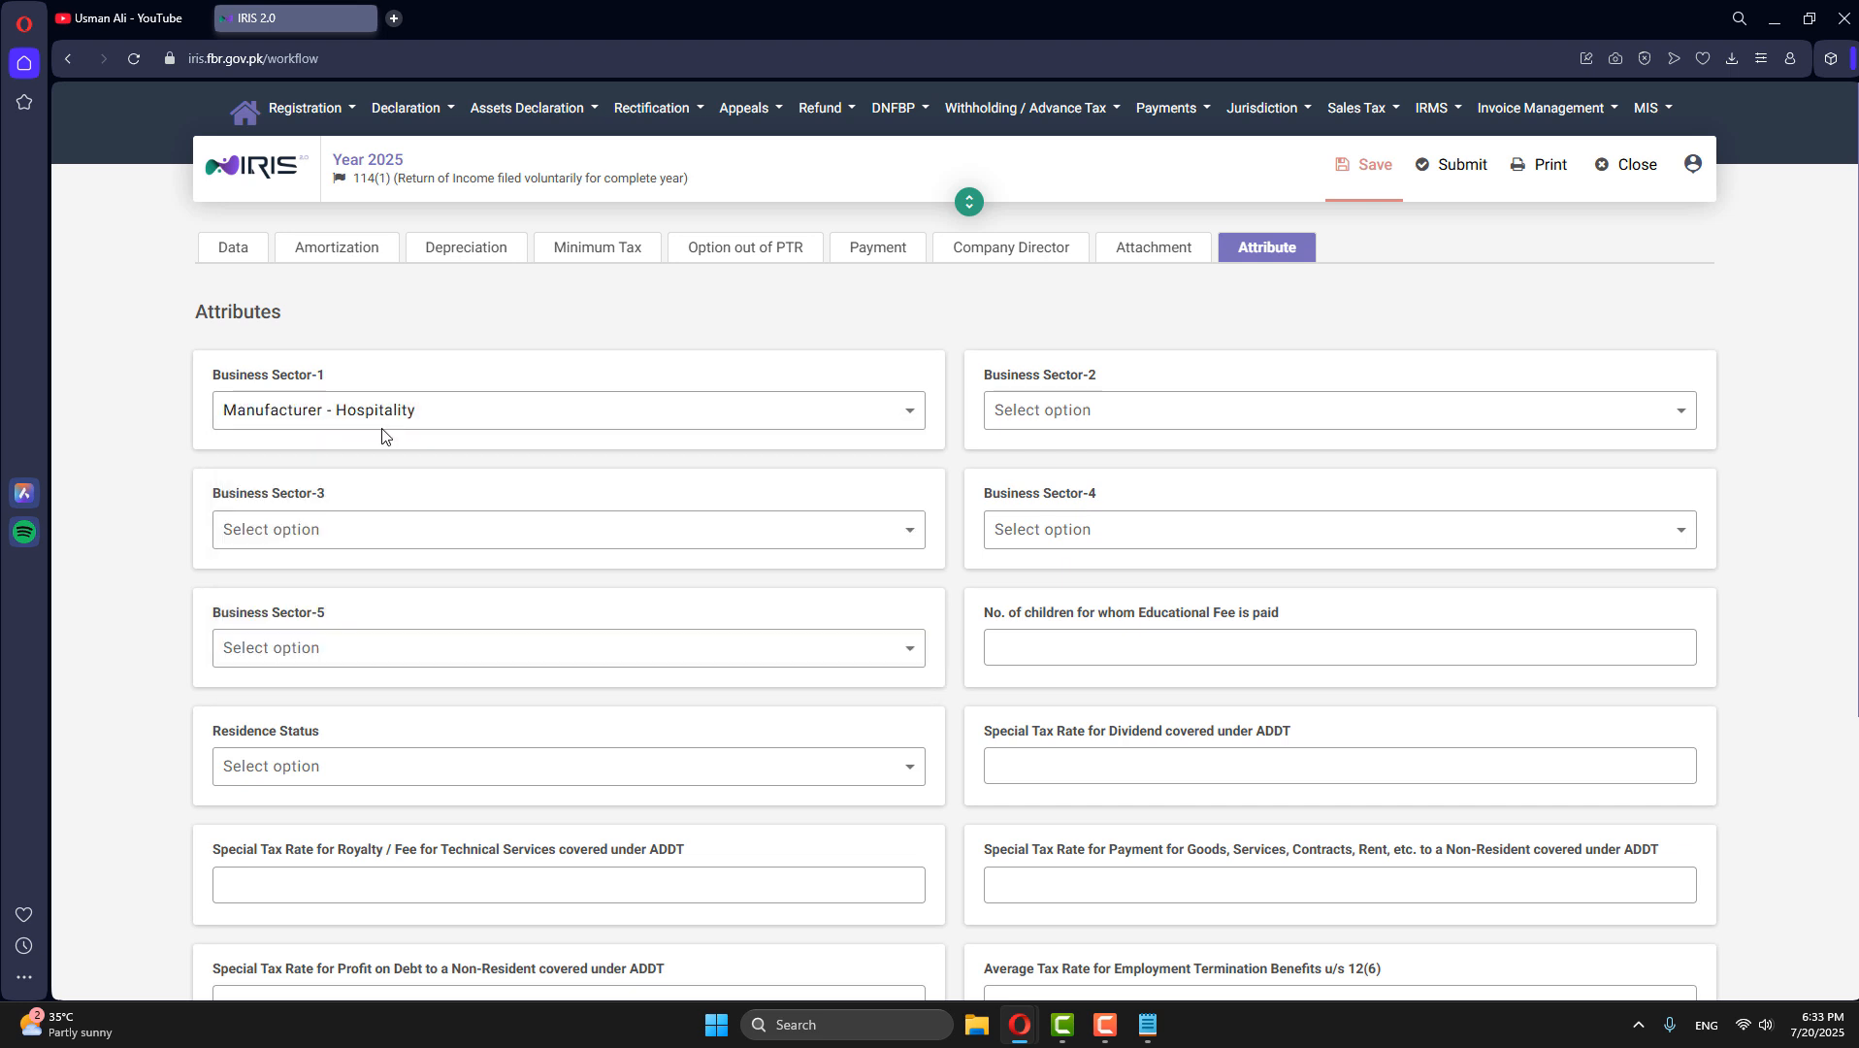
- Change Business Sector-1 to Trader - Other Services, searching the sector options for "other"
left_click(905, 415)
scroll(373, 487, "down", 10)
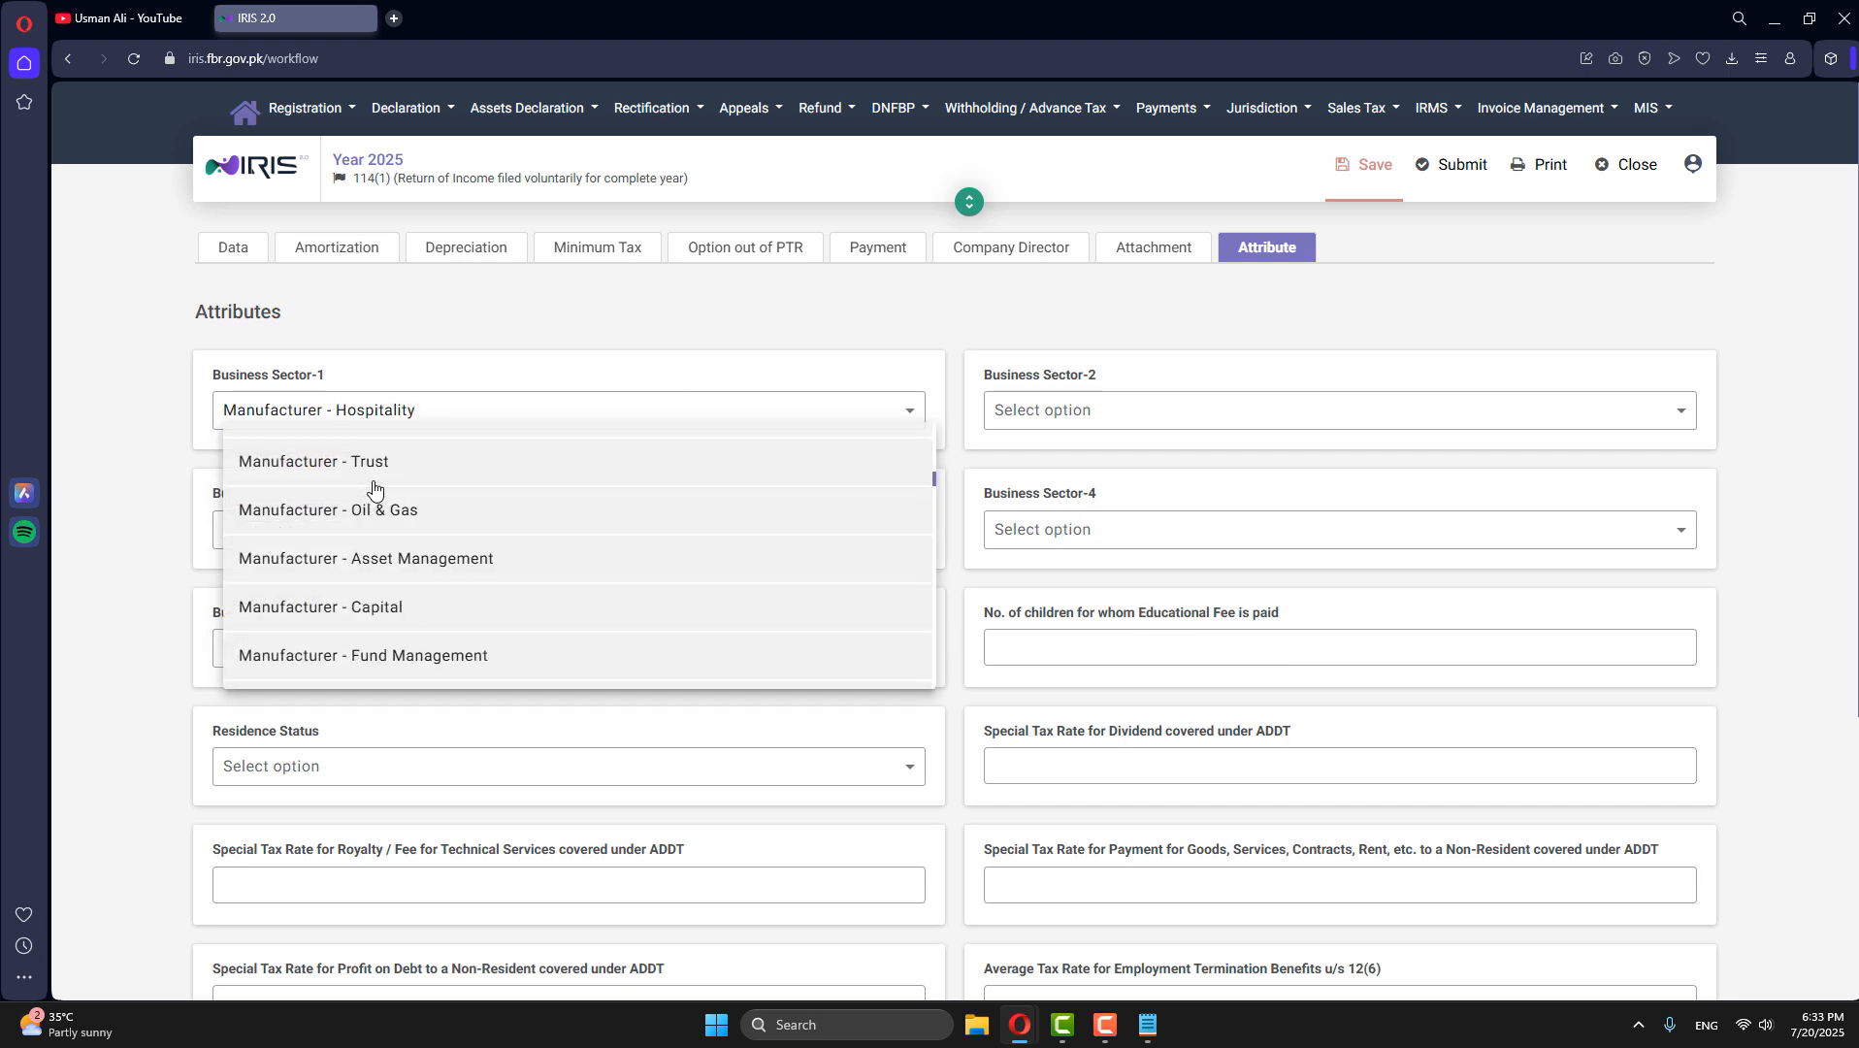
scroll(373, 487, "down", 10)
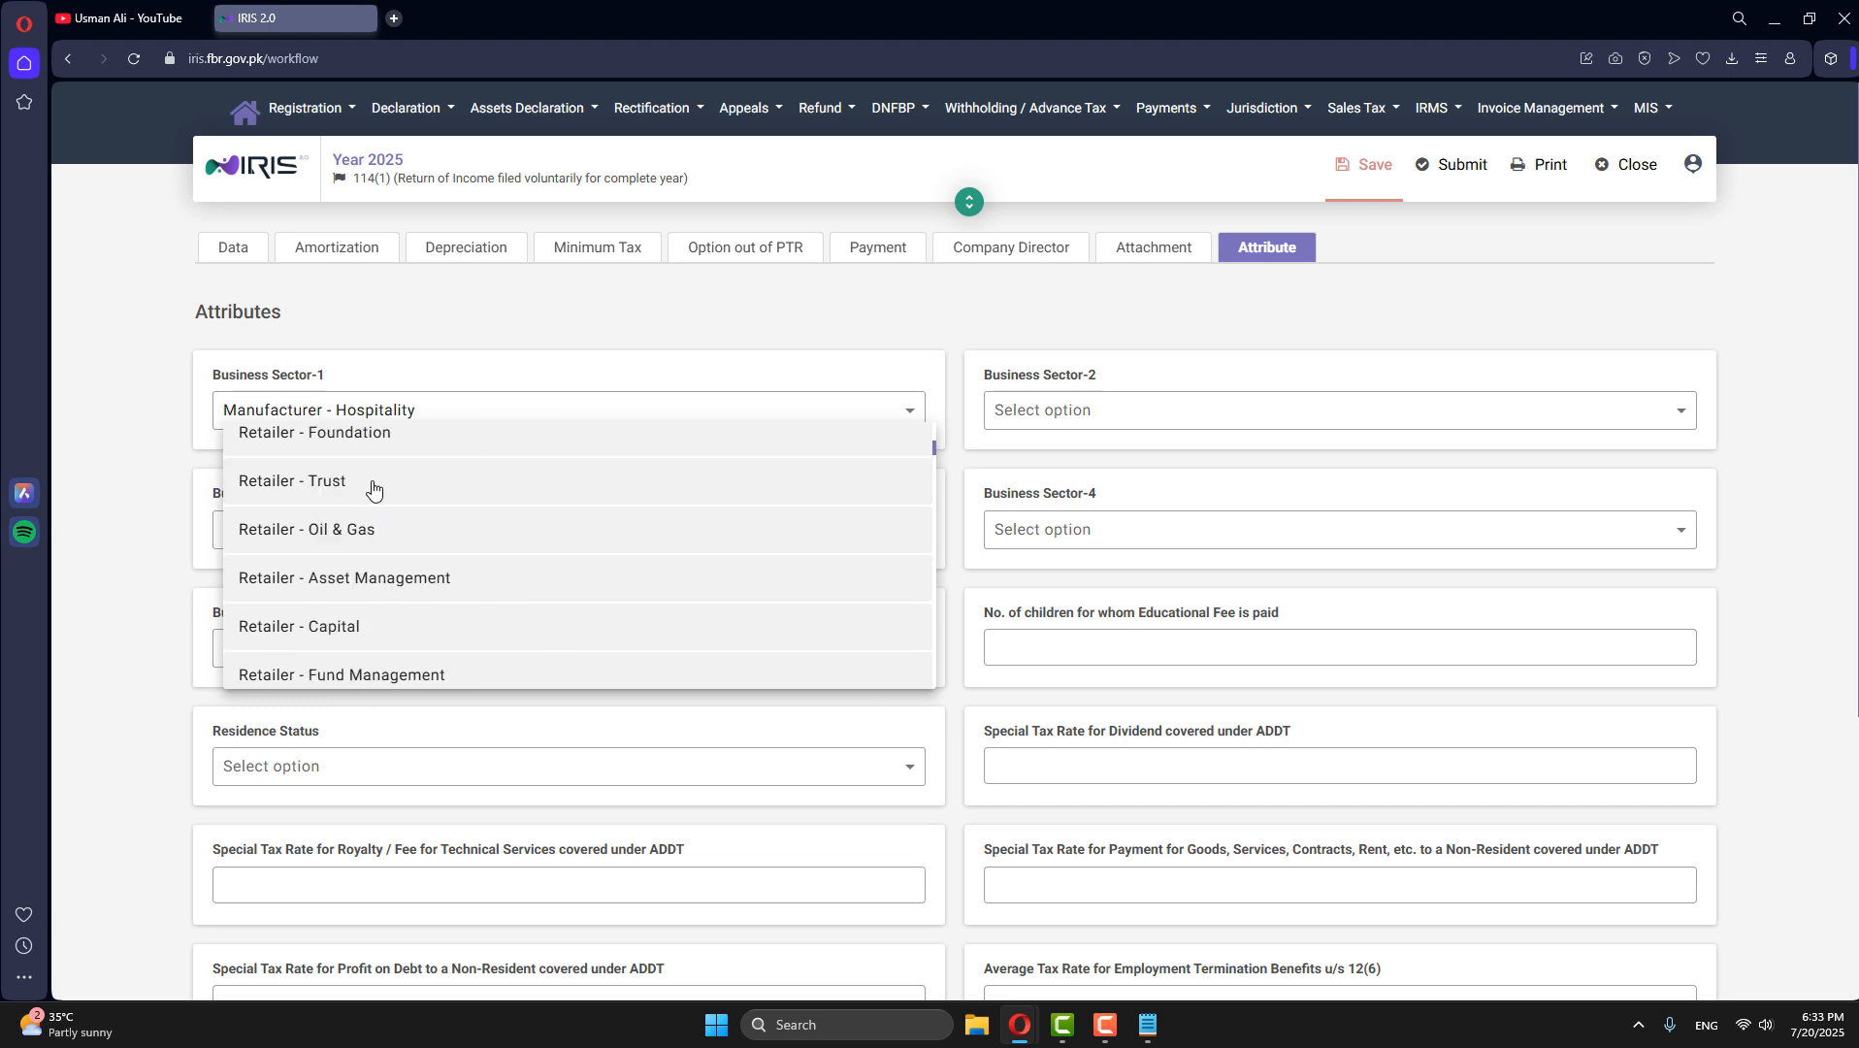
left_click(183, 442)
left_click(305, 416)
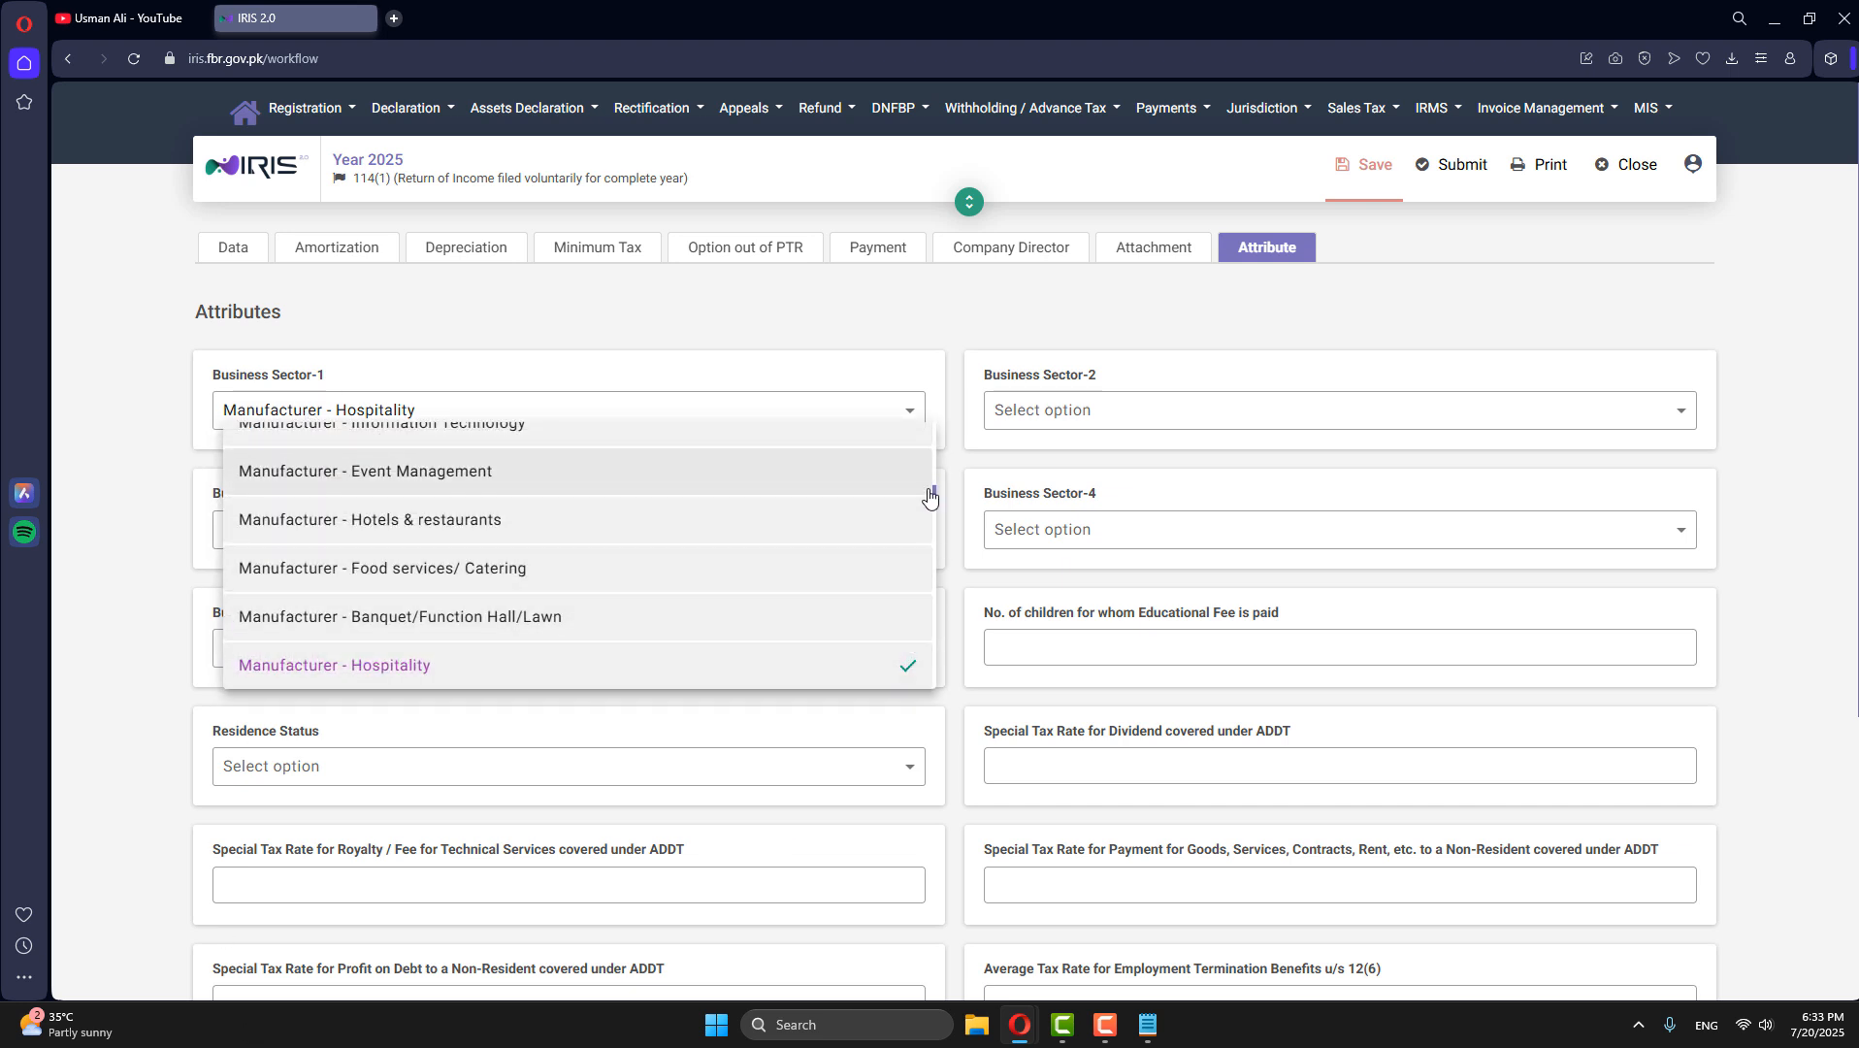
left_click_drag(933, 492, 941, 429)
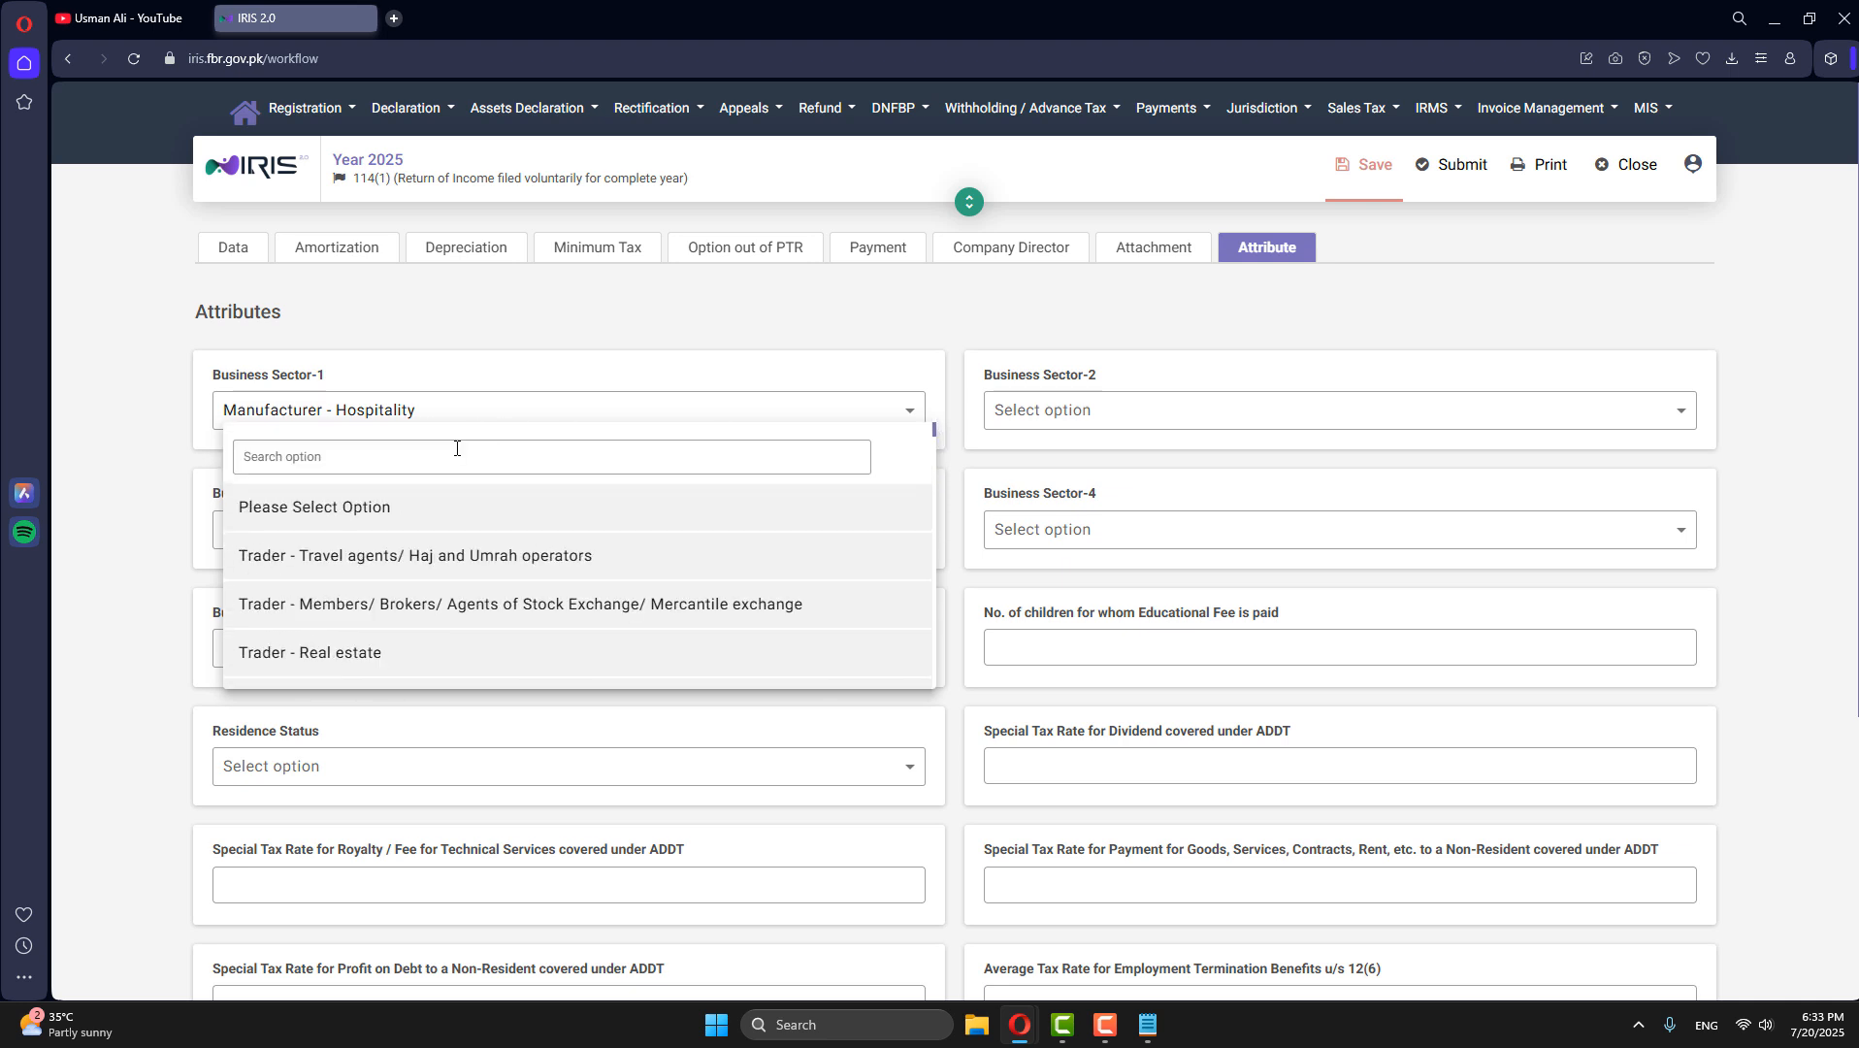
left_click(450, 458)
type("o")
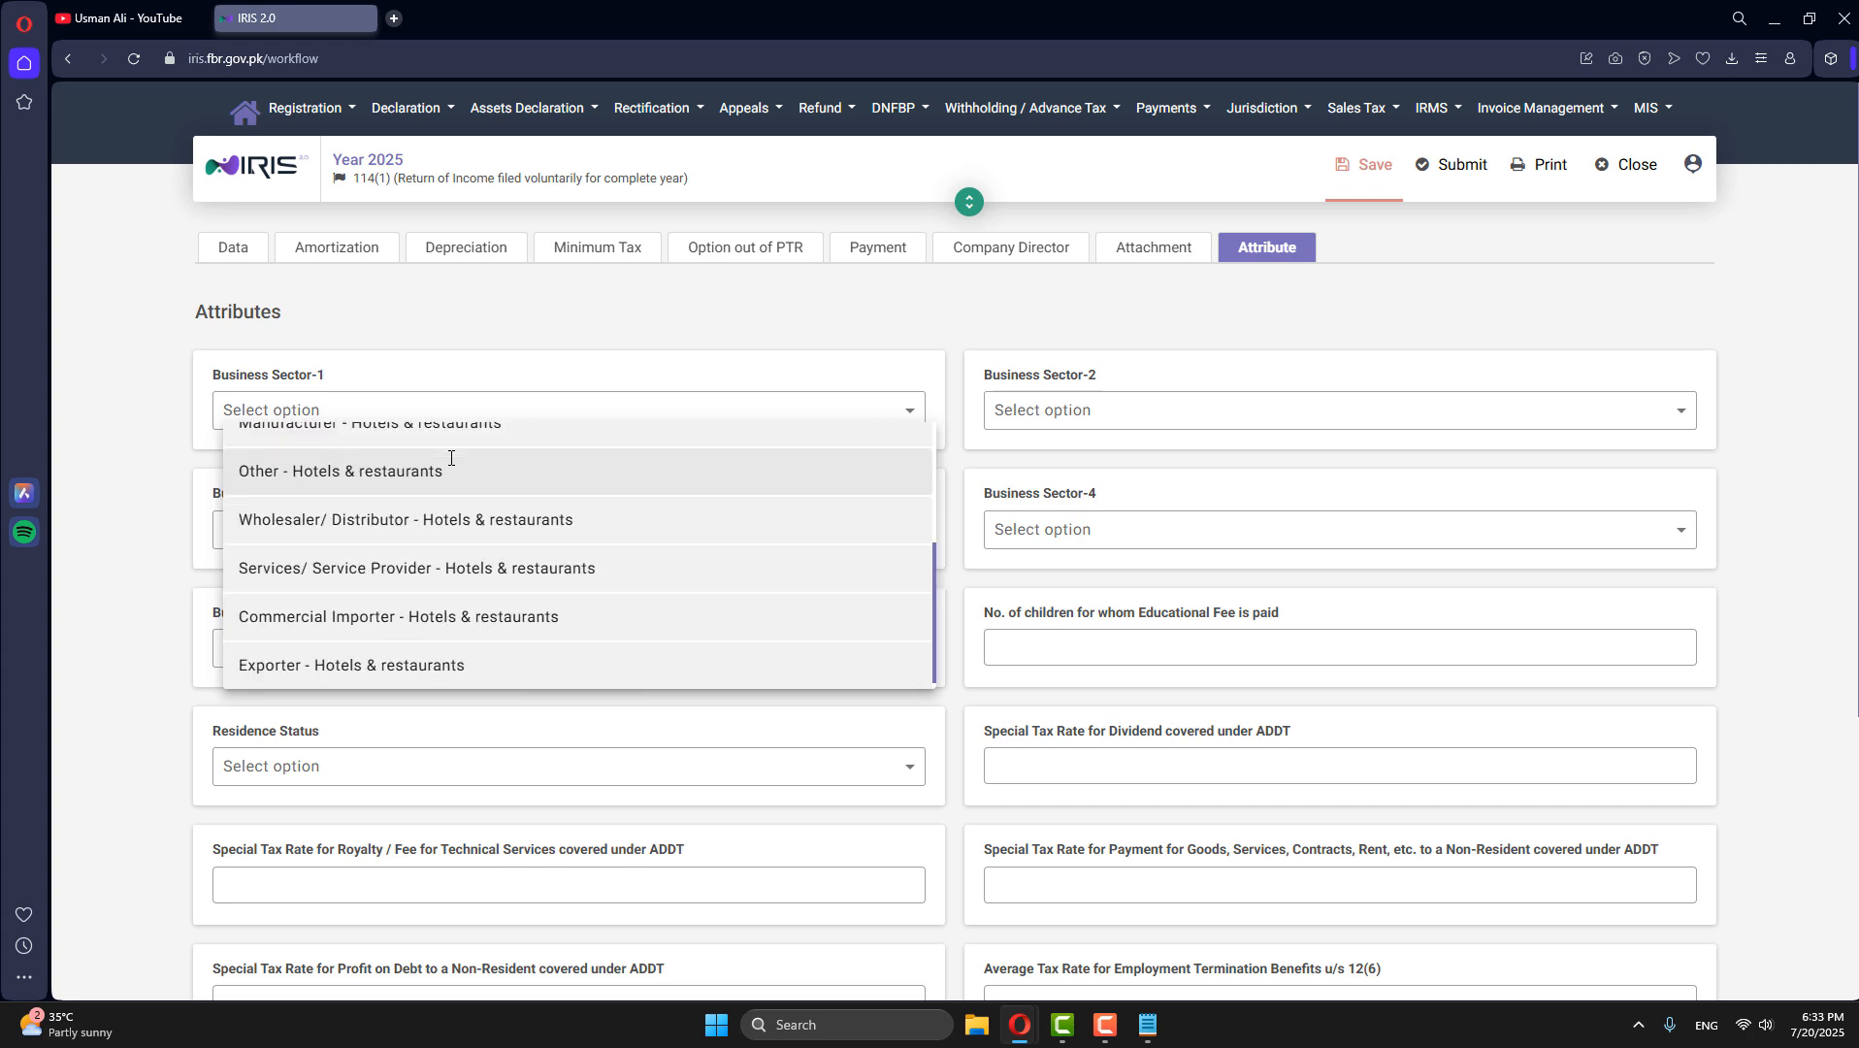
type("her")
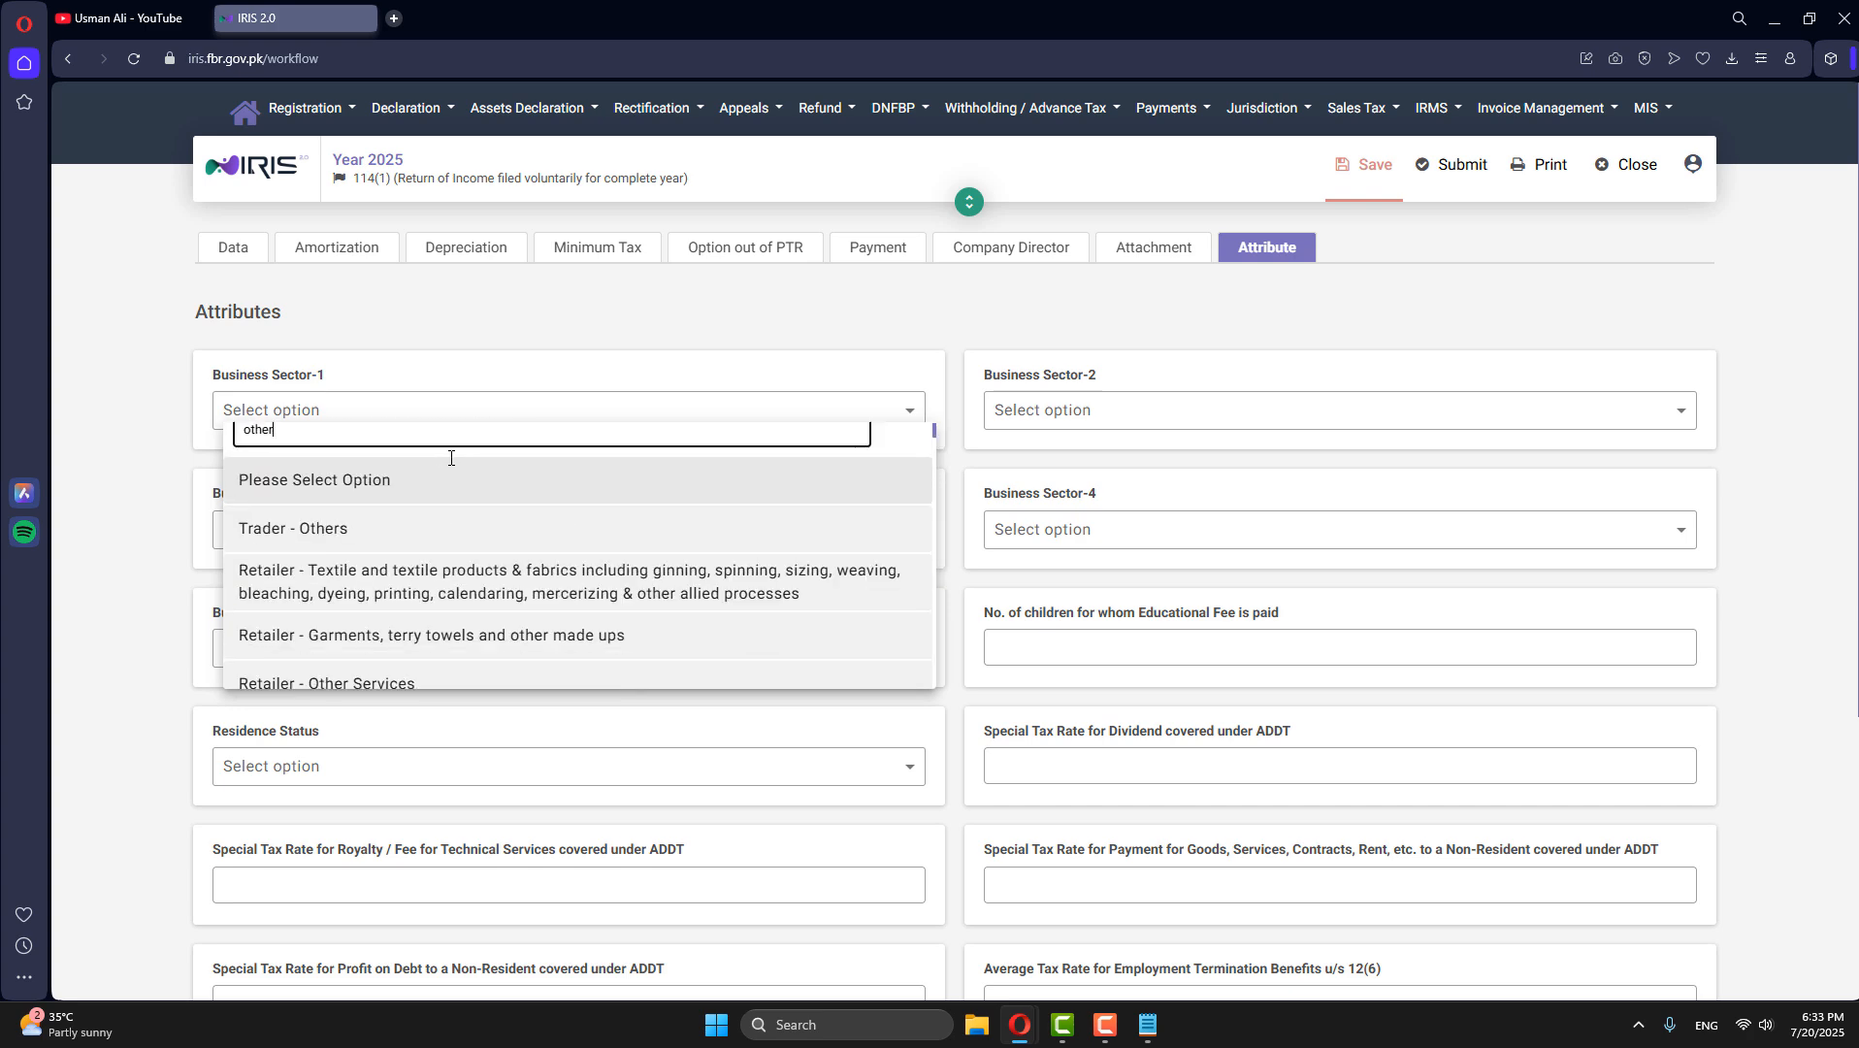
scroll(505, 555, "down", 6)
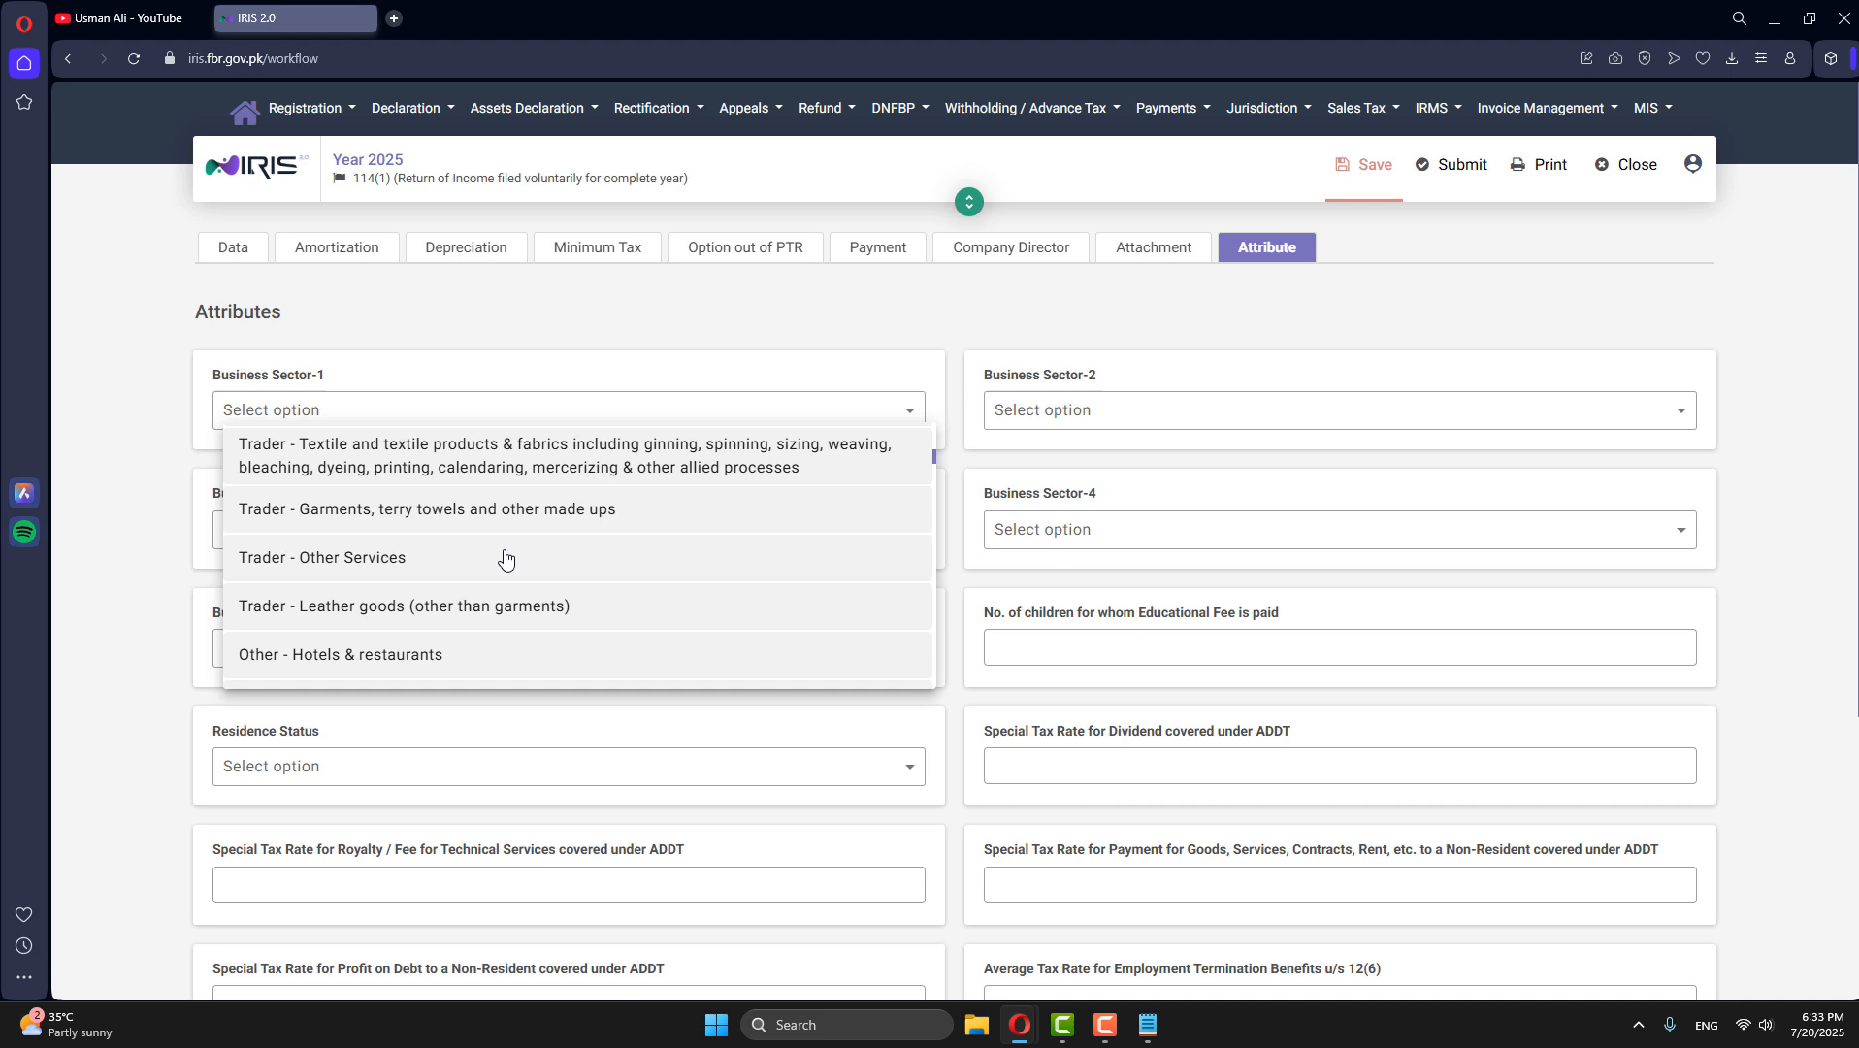
left_click(389, 550)
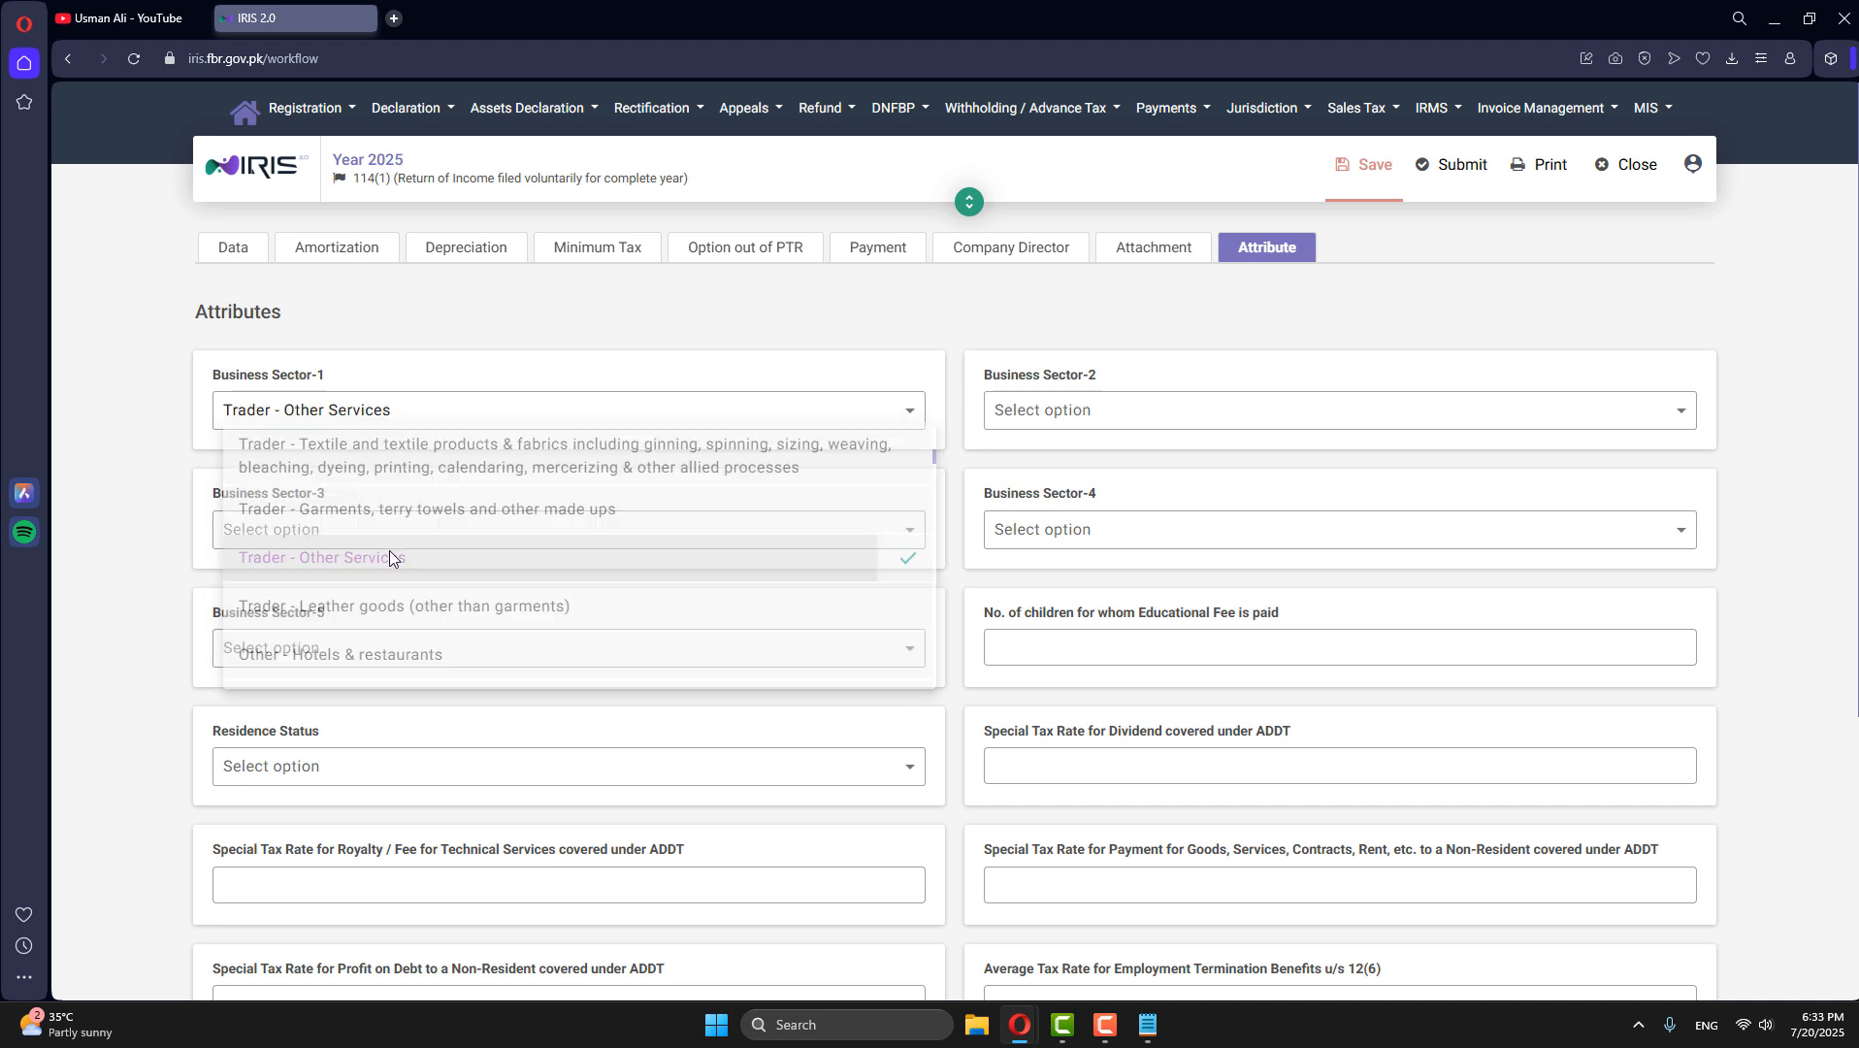
- Change Business Sector-1 to Other - Others, searching the sector options for "others"
left_click(900, 414)
scroll(398, 516, "down", 8)
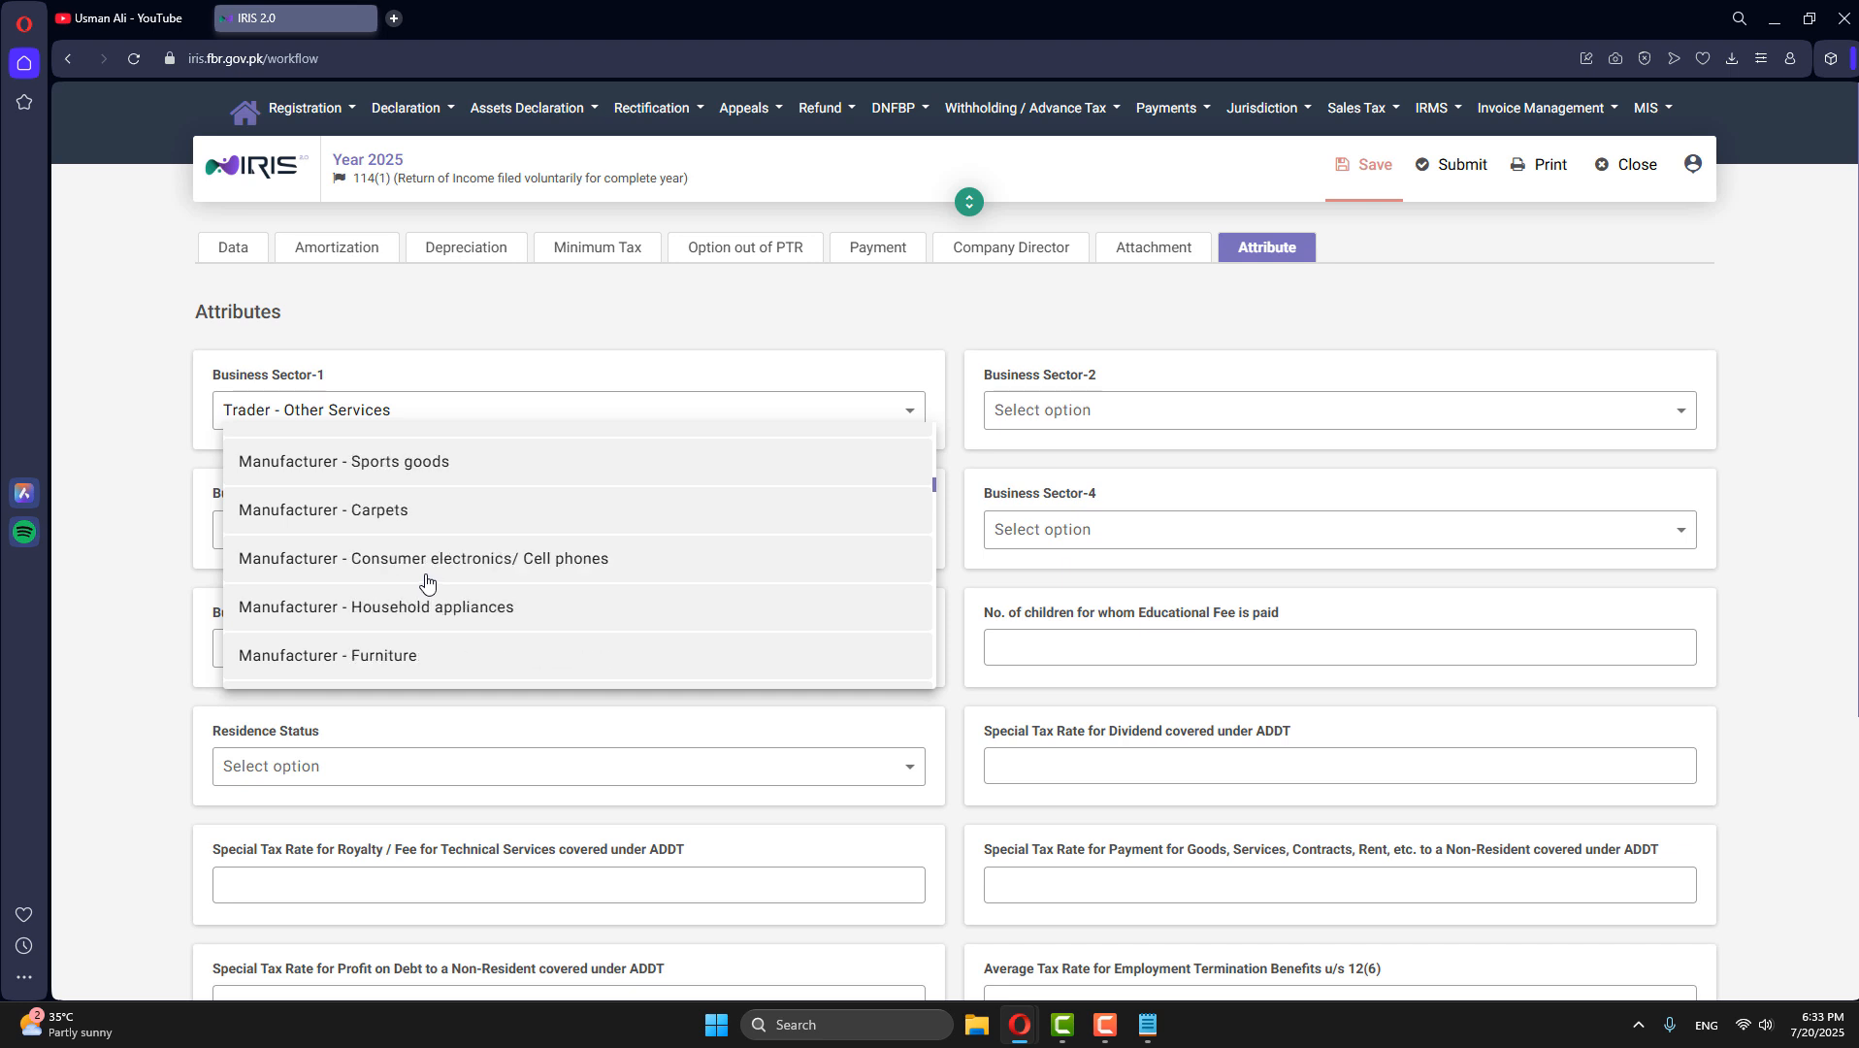
scroll(427, 580, "down", 10)
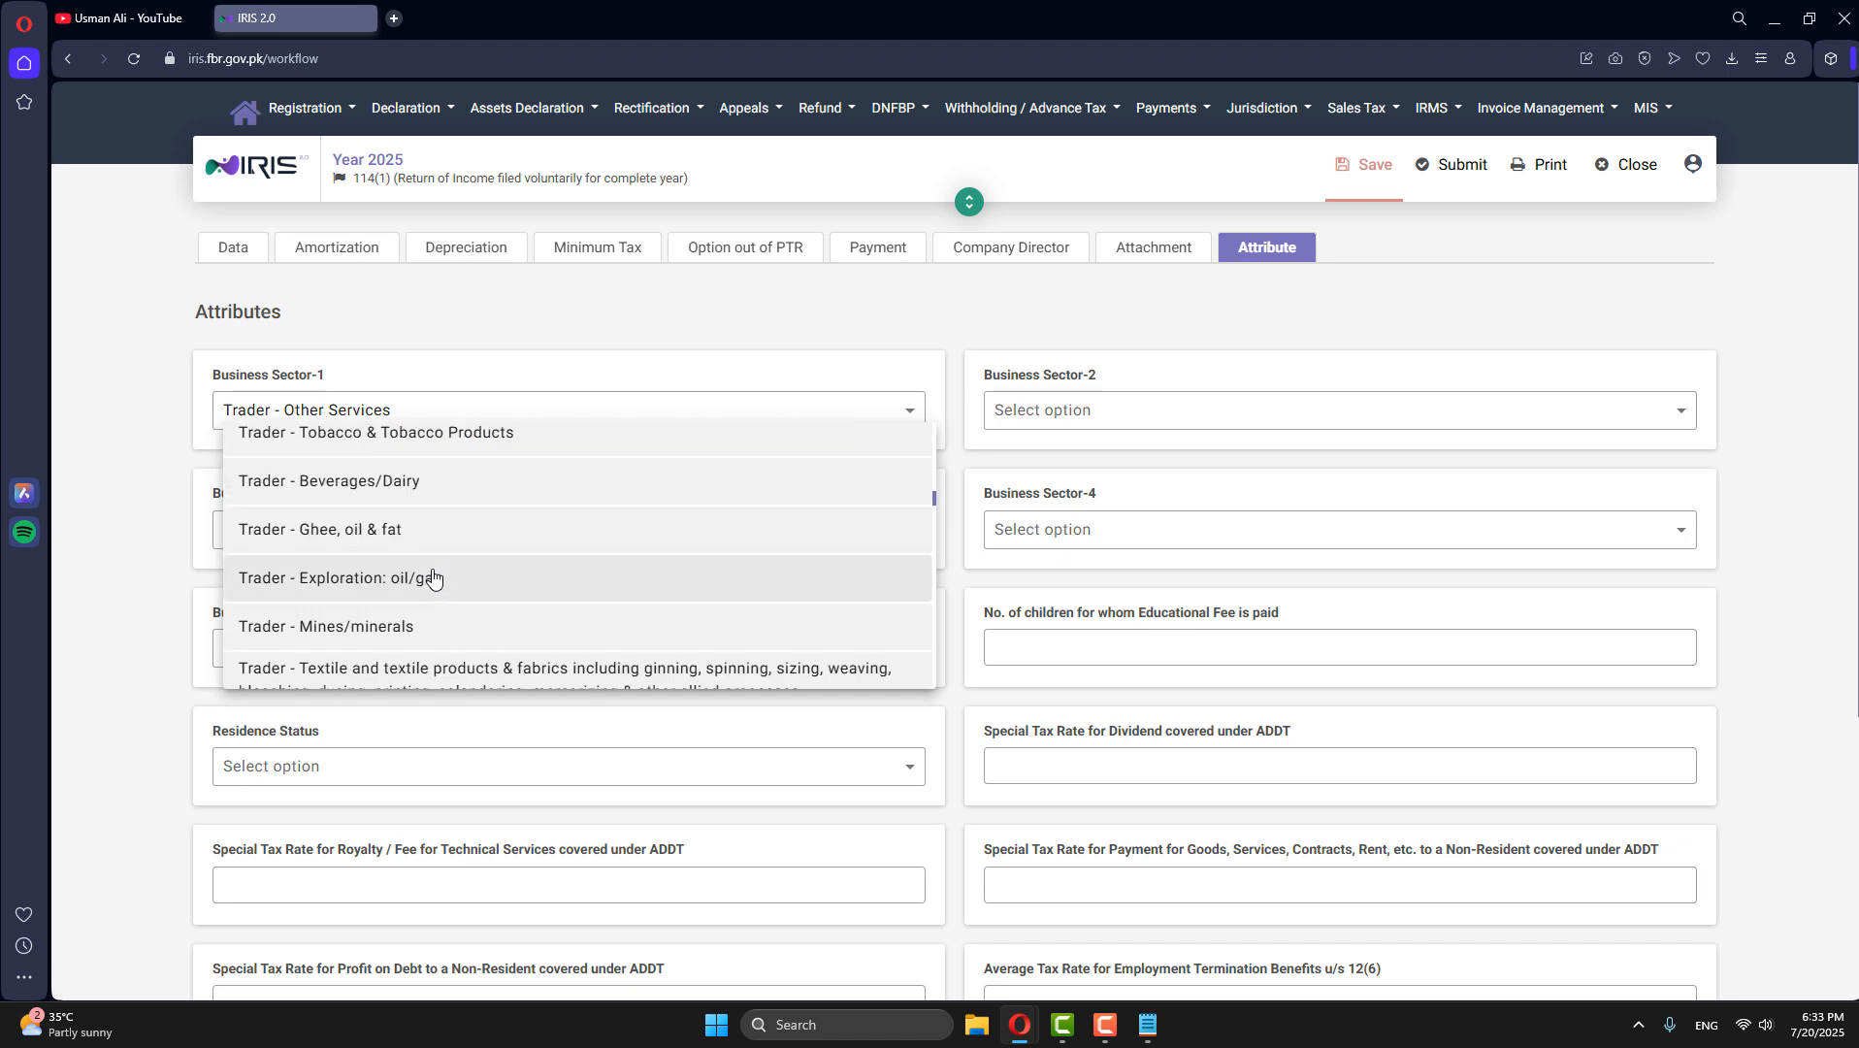
scroll(432, 579, "up", 2)
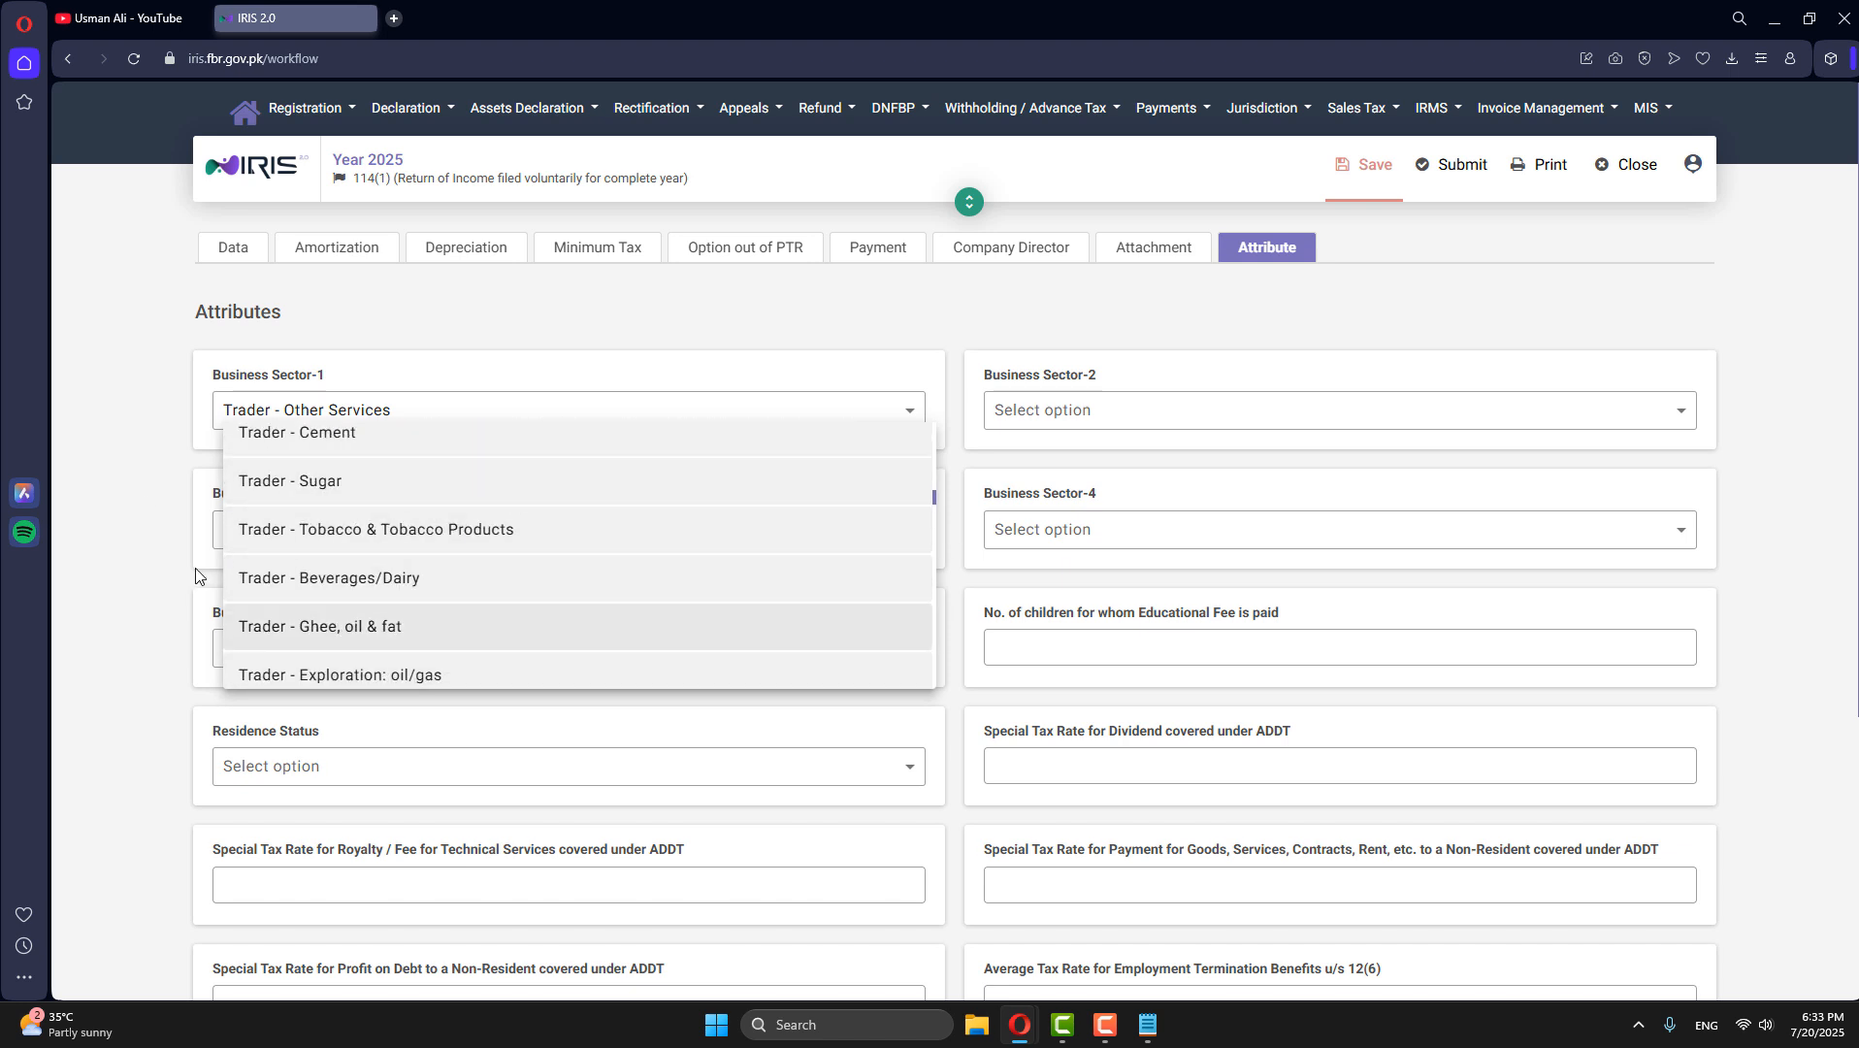
scroll(323, 582, "down", 10)
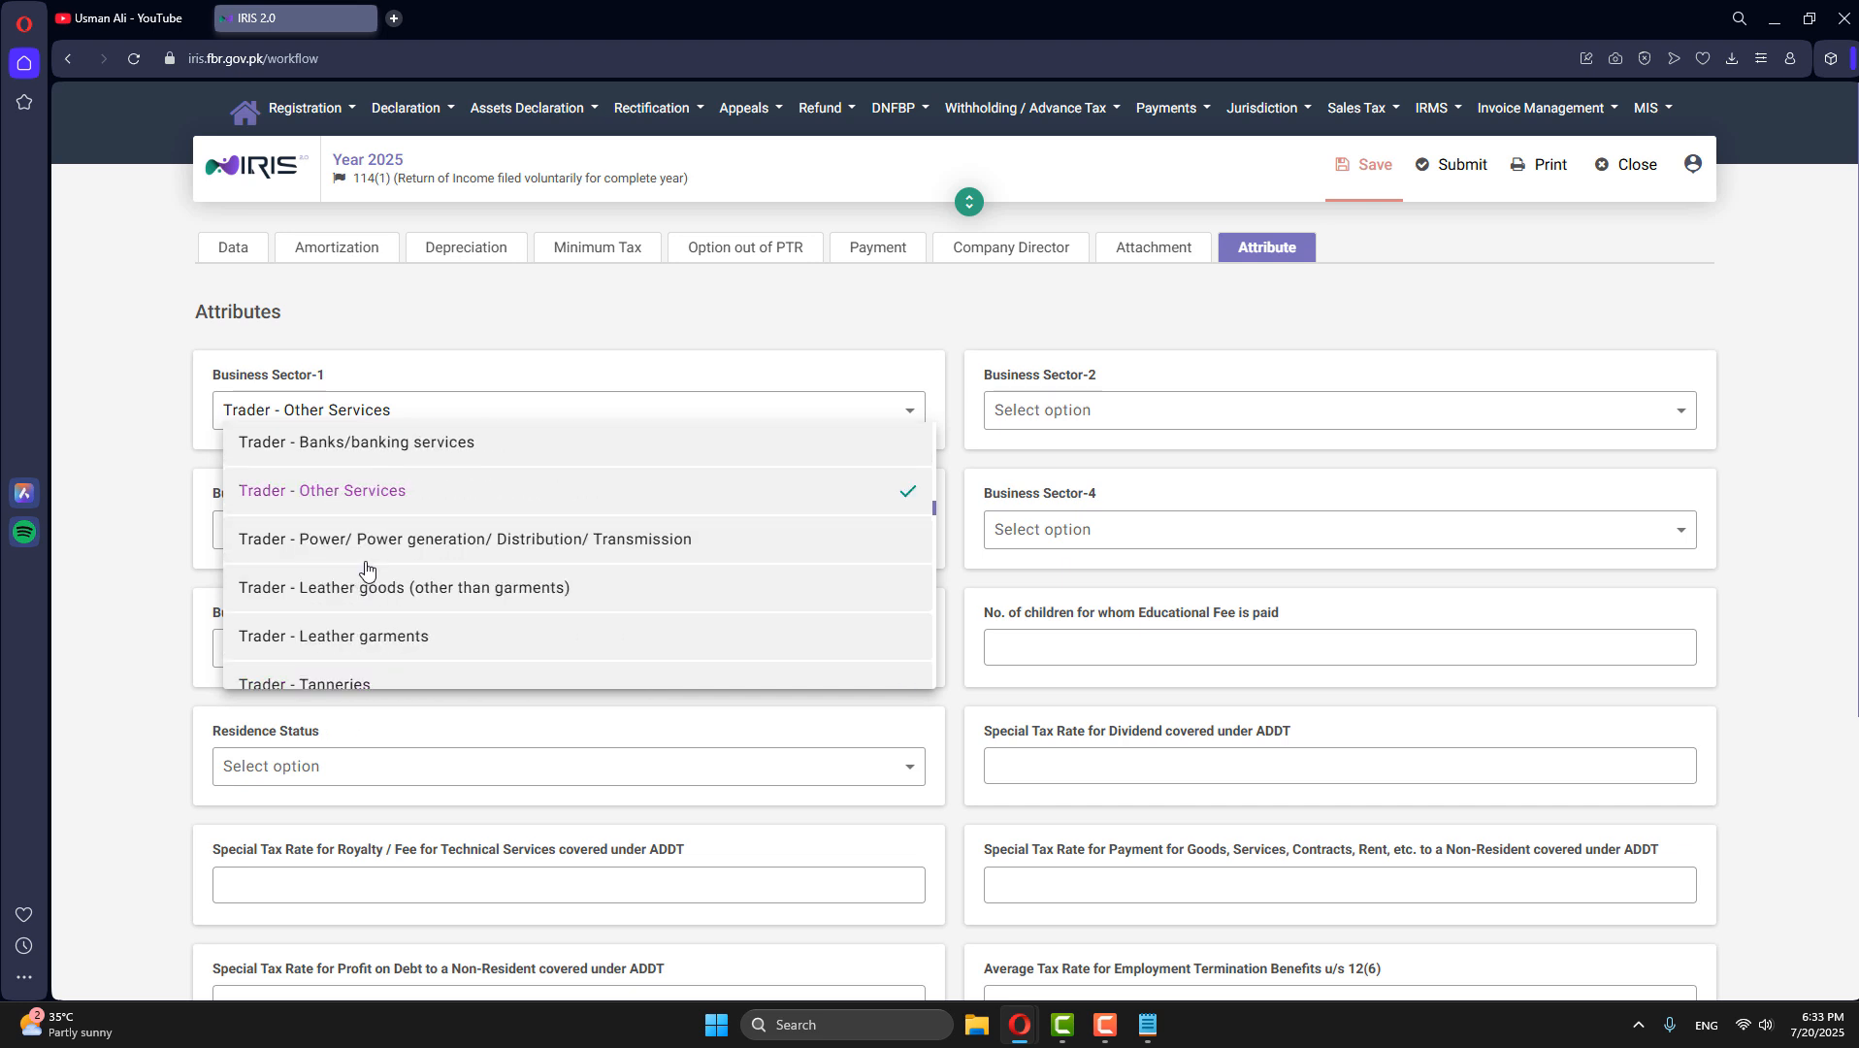
scroll(365, 569, "down", 10)
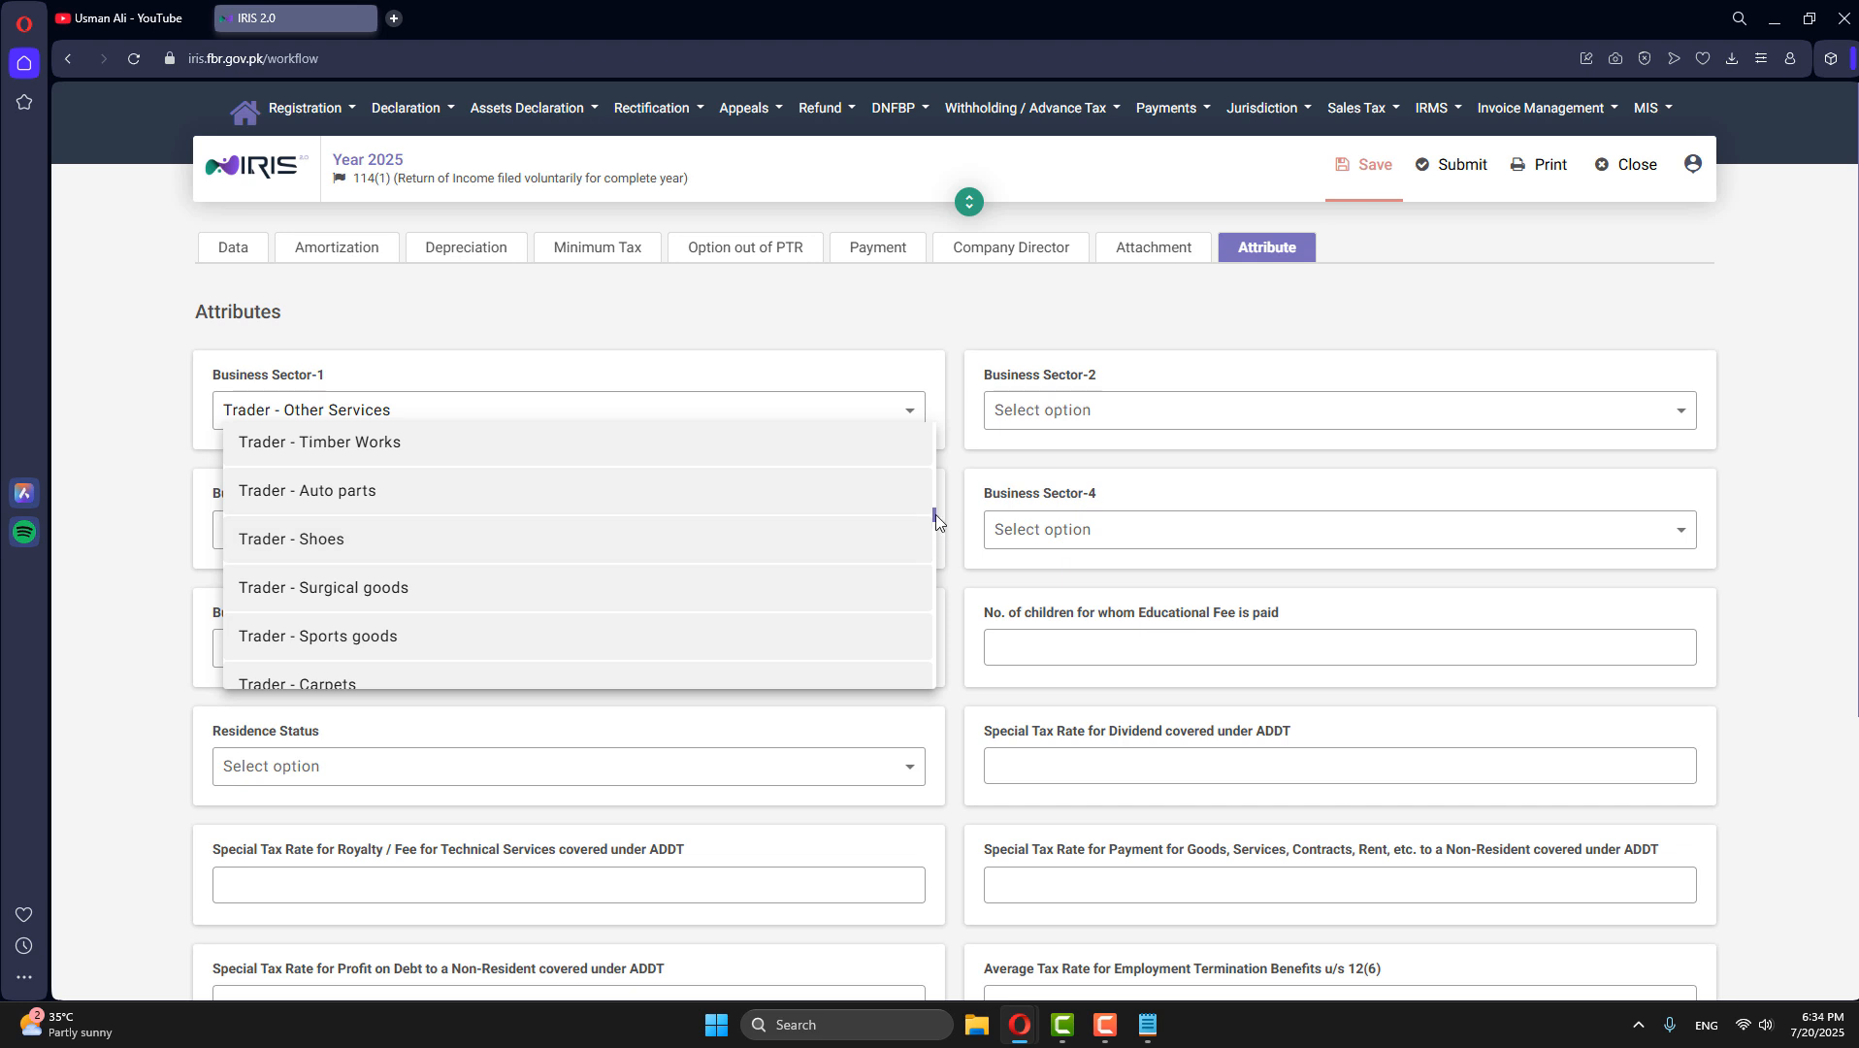
left_click_drag(935, 514, 936, 425)
left_click(273, 461)
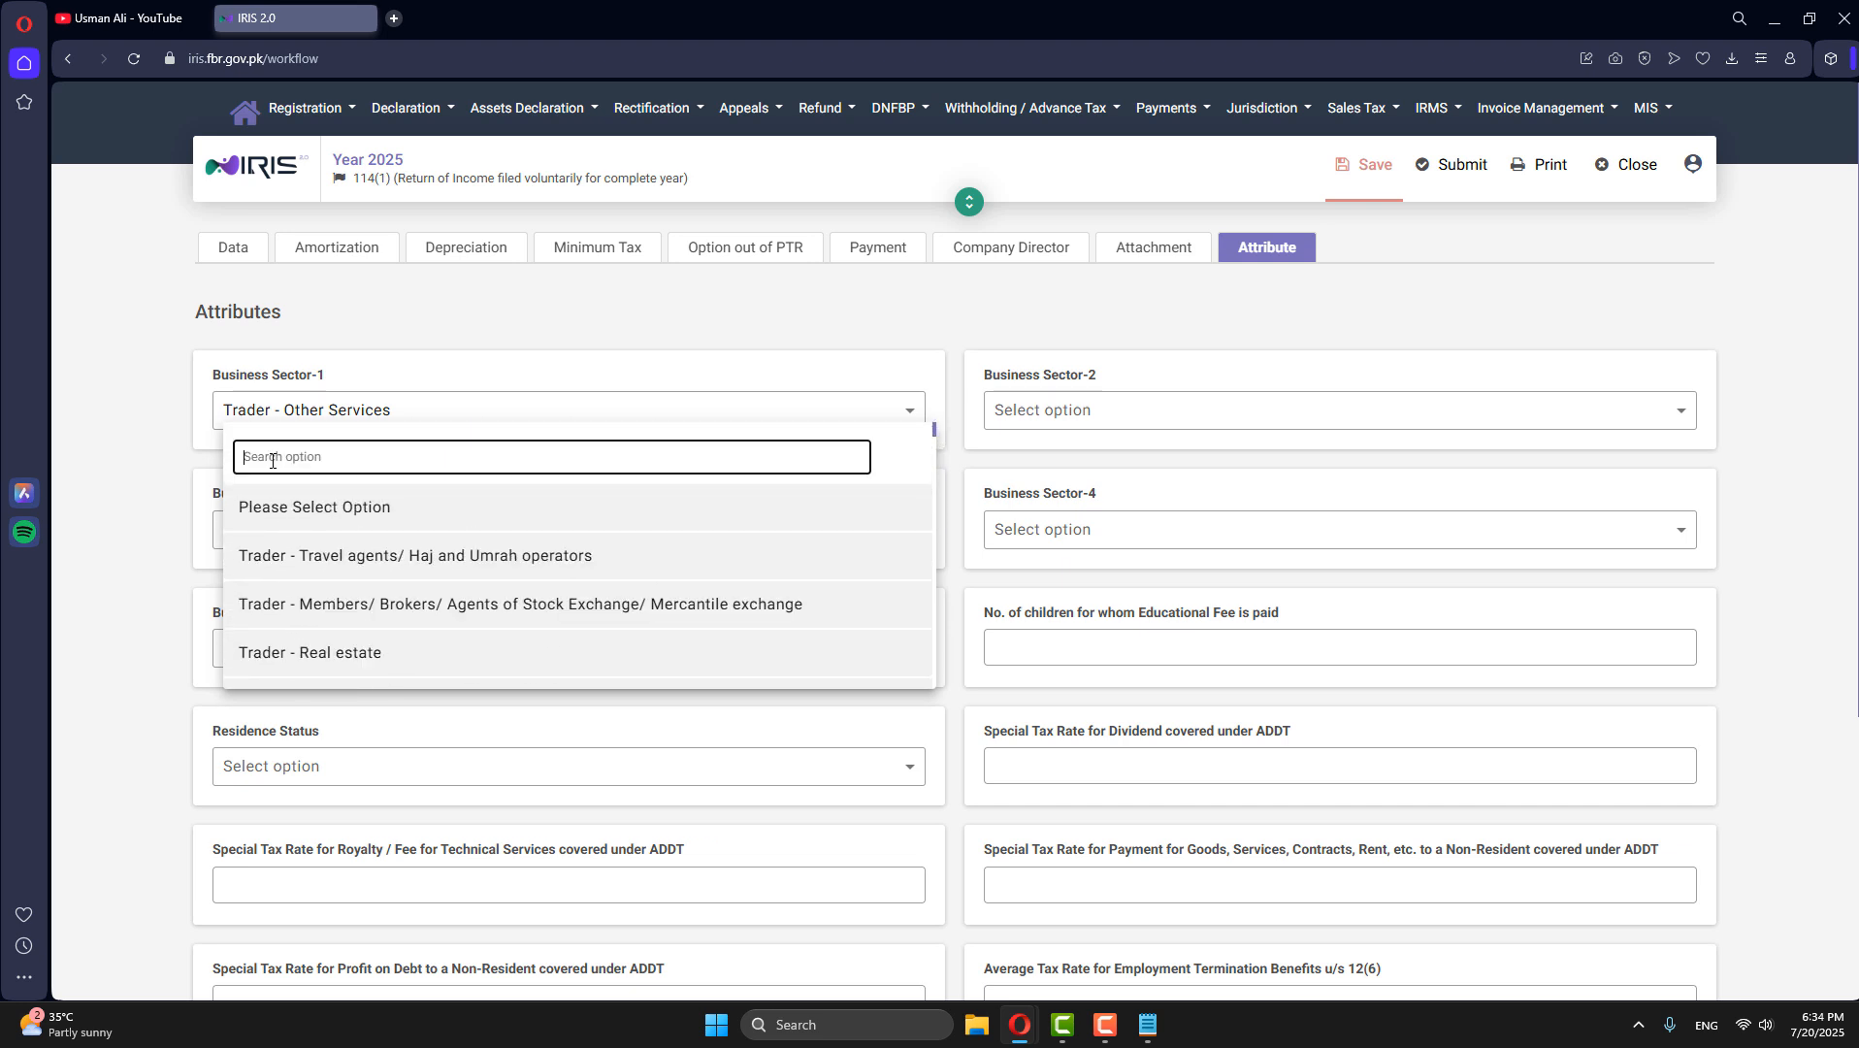
type("others")
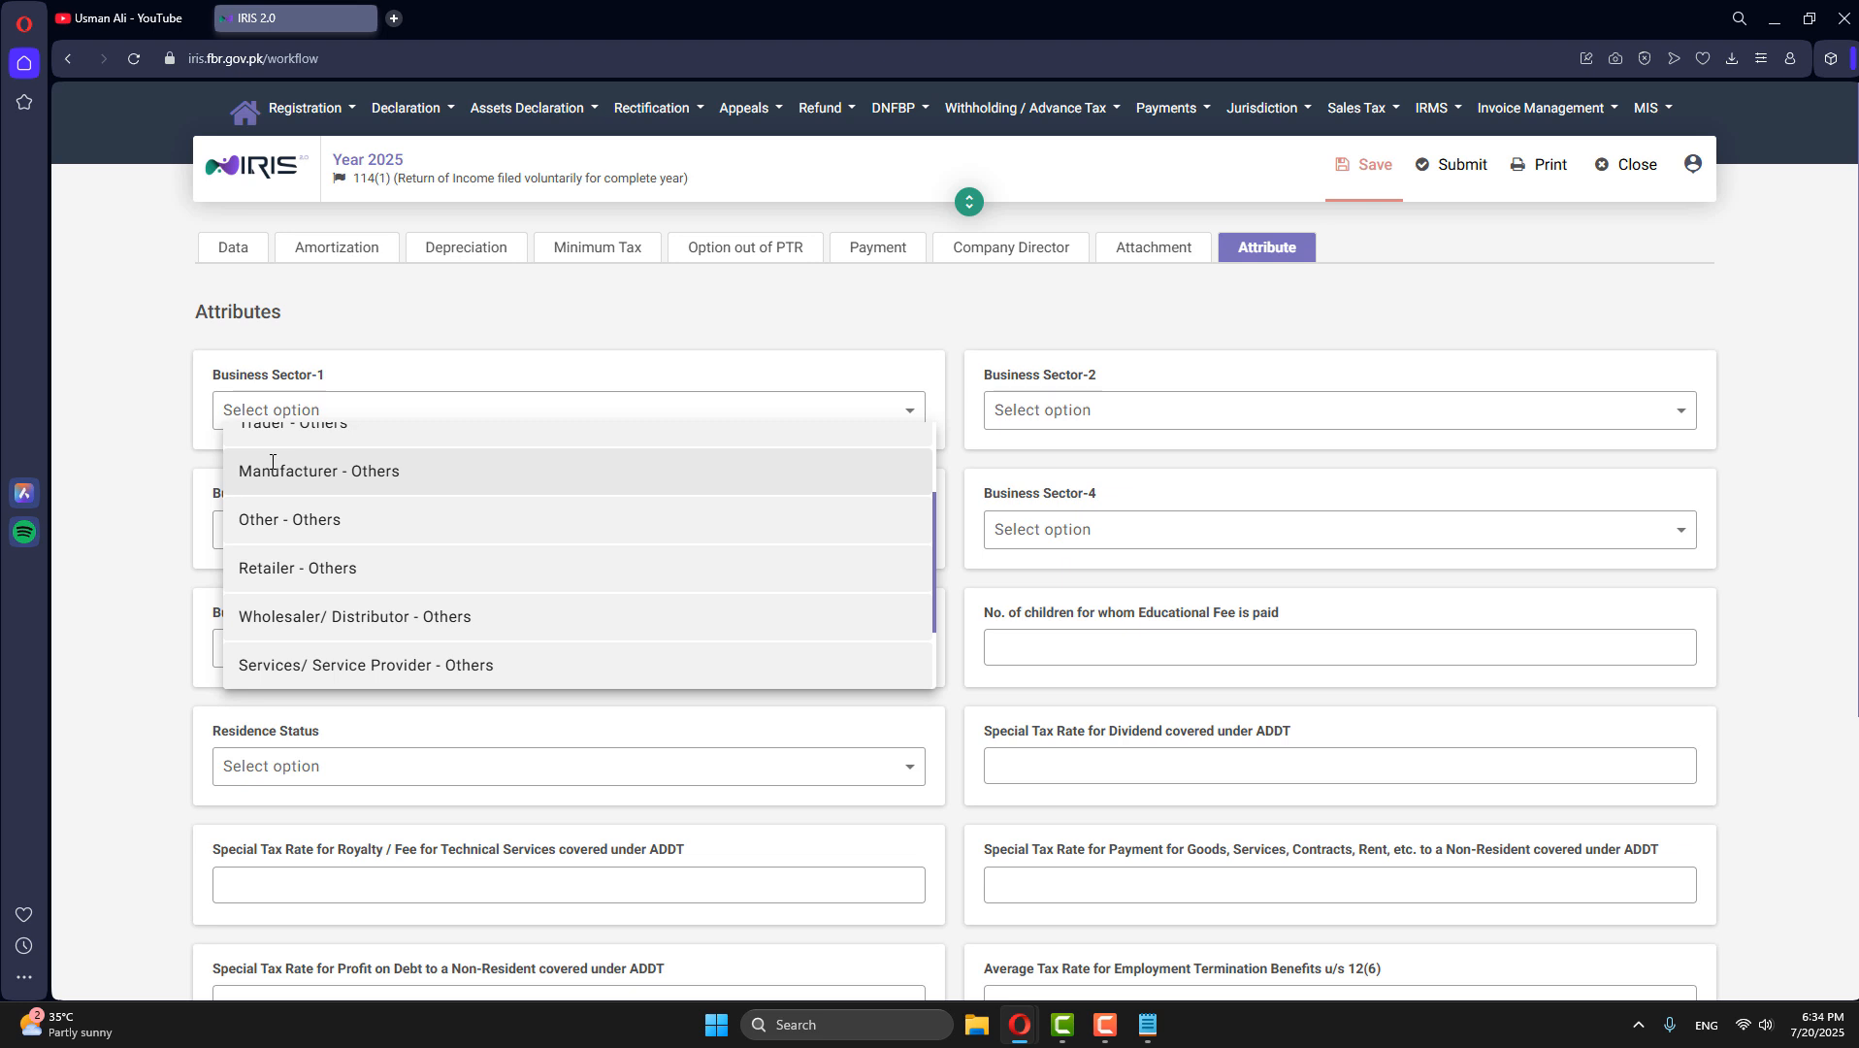
left_click(272, 512)
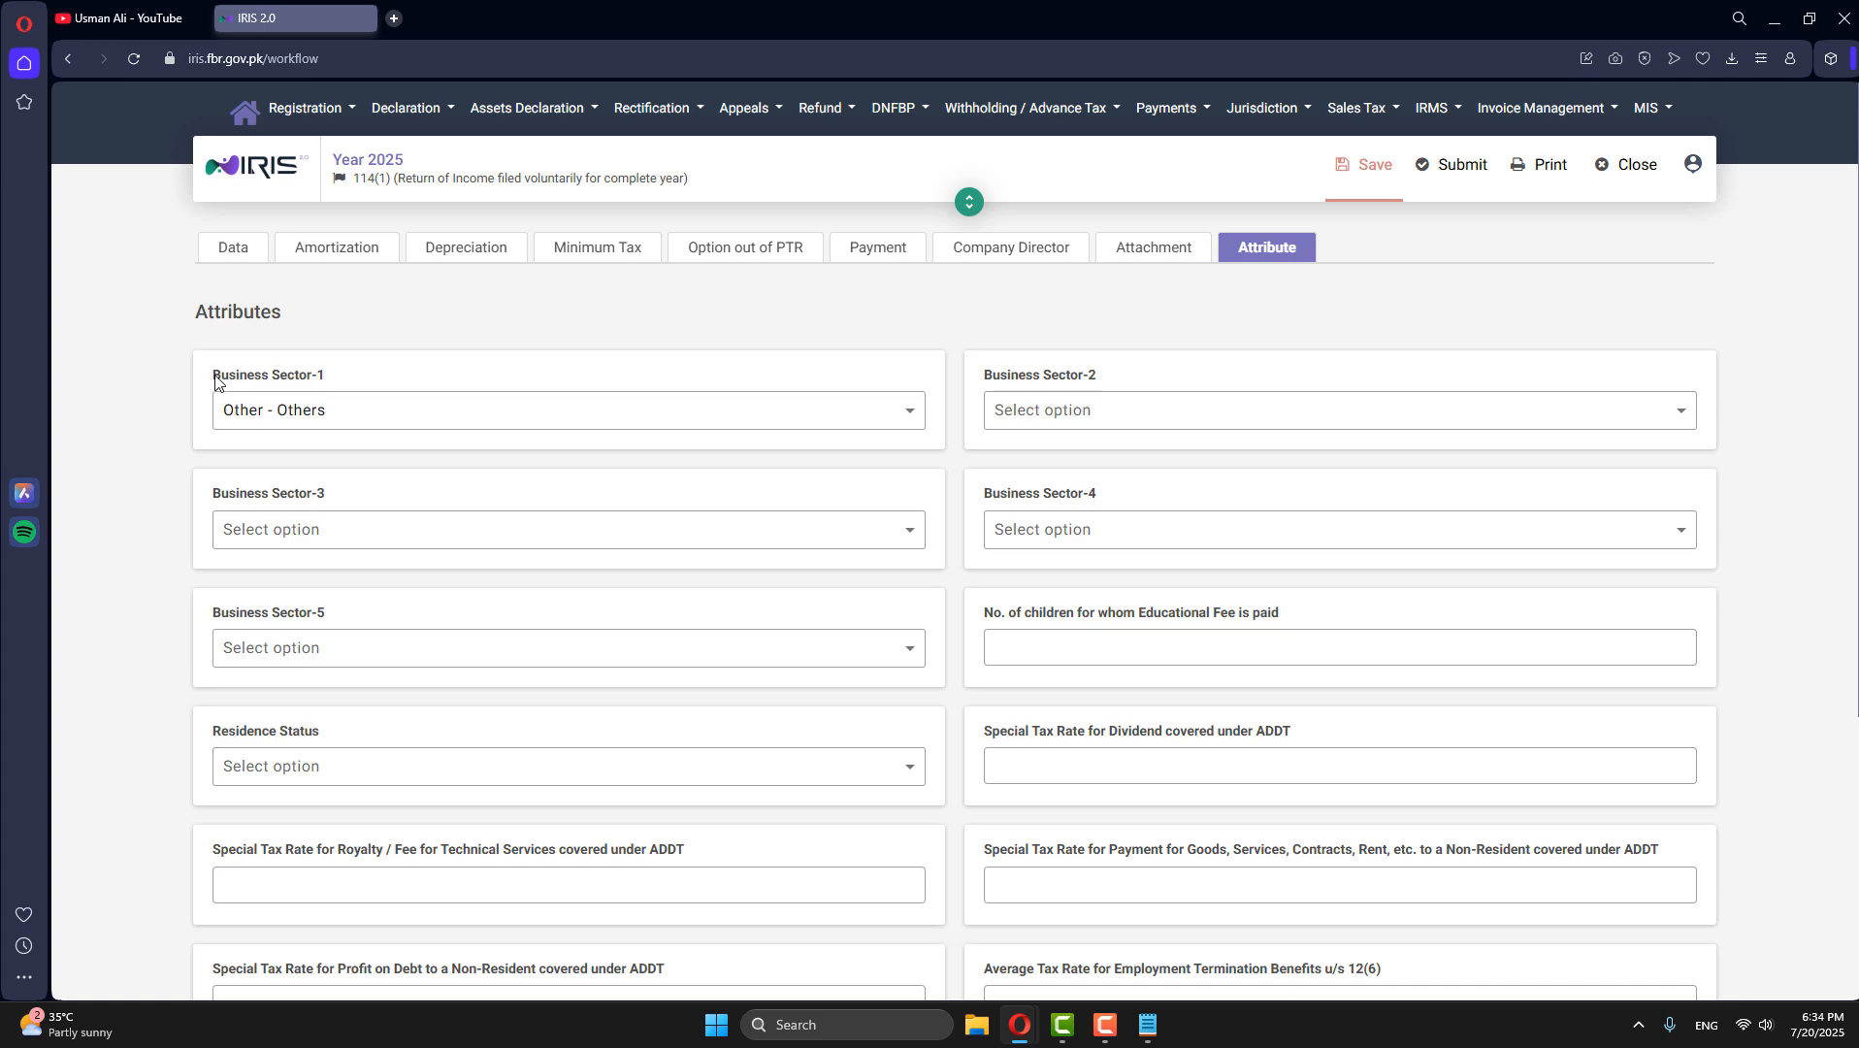
- Save the tax year 2025 return with its attributes and close it to return to the dashboard
left_click_drag(215, 380, 325, 378)
left_click(339, 377)
left_click(1369, 170)
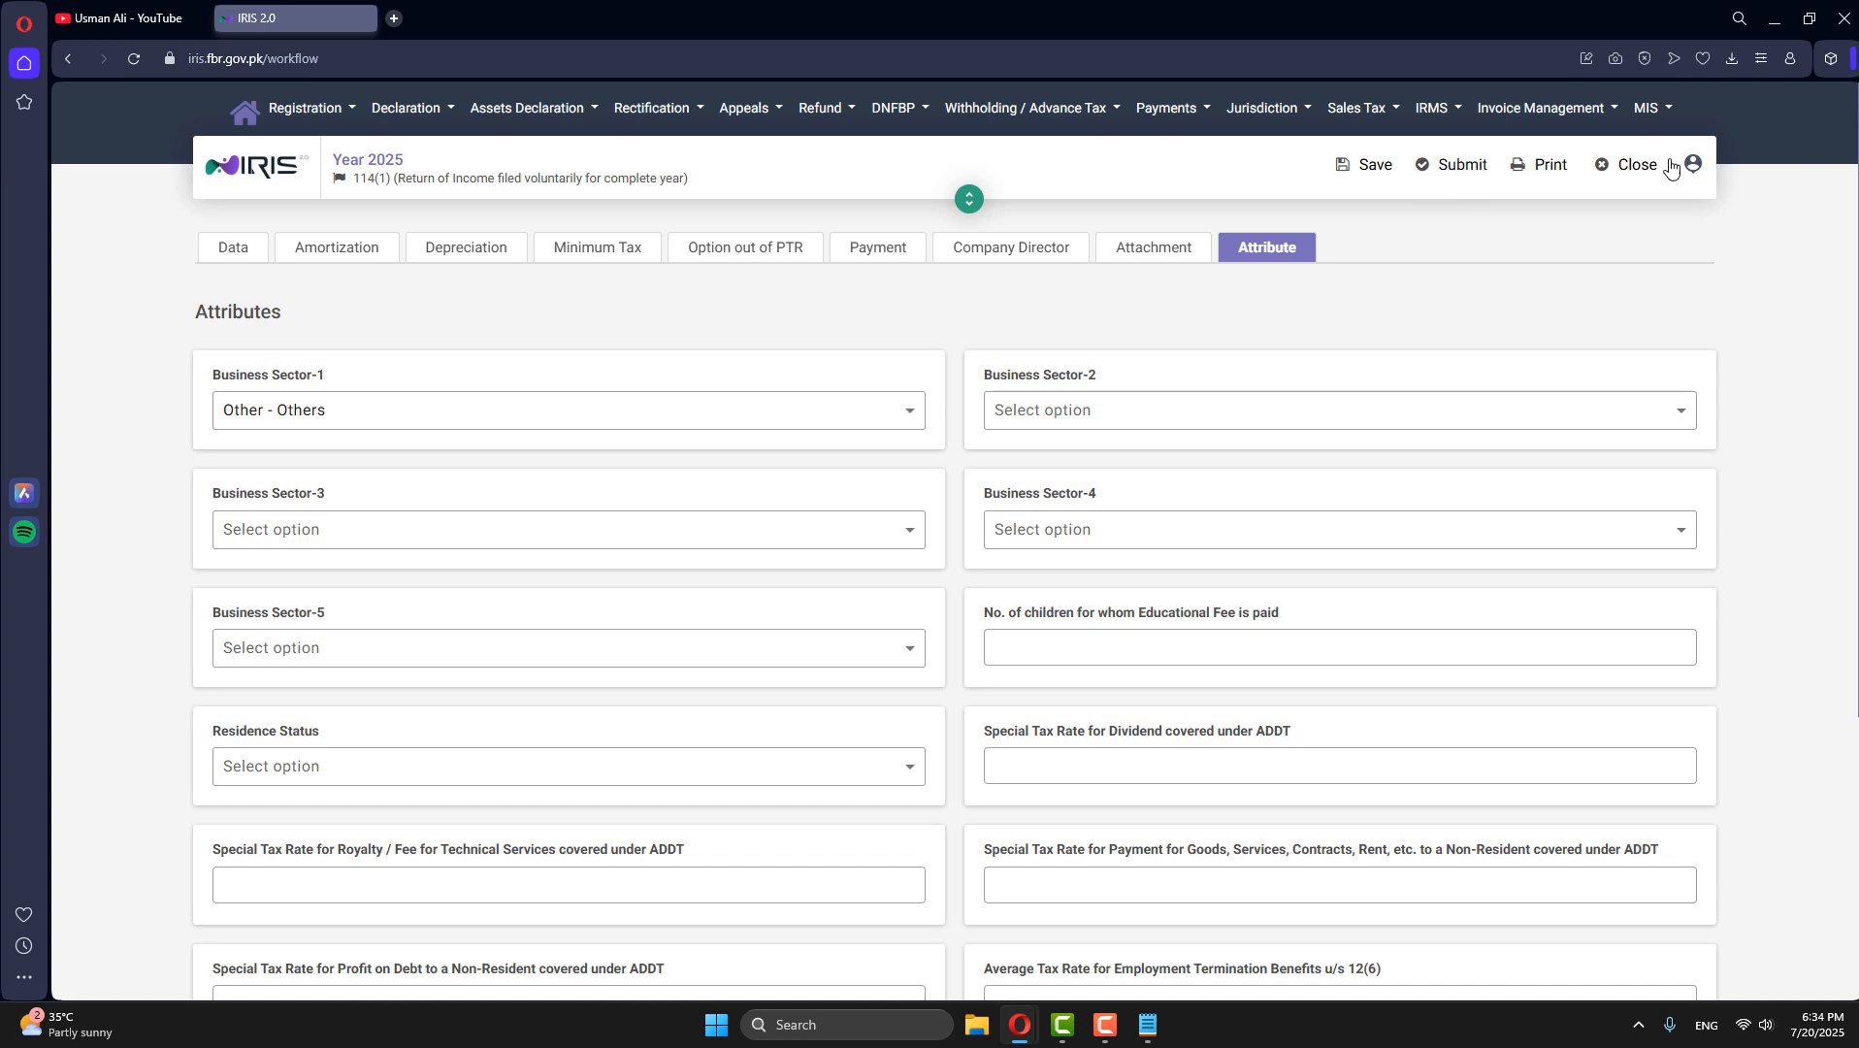
left_click(1640, 173)
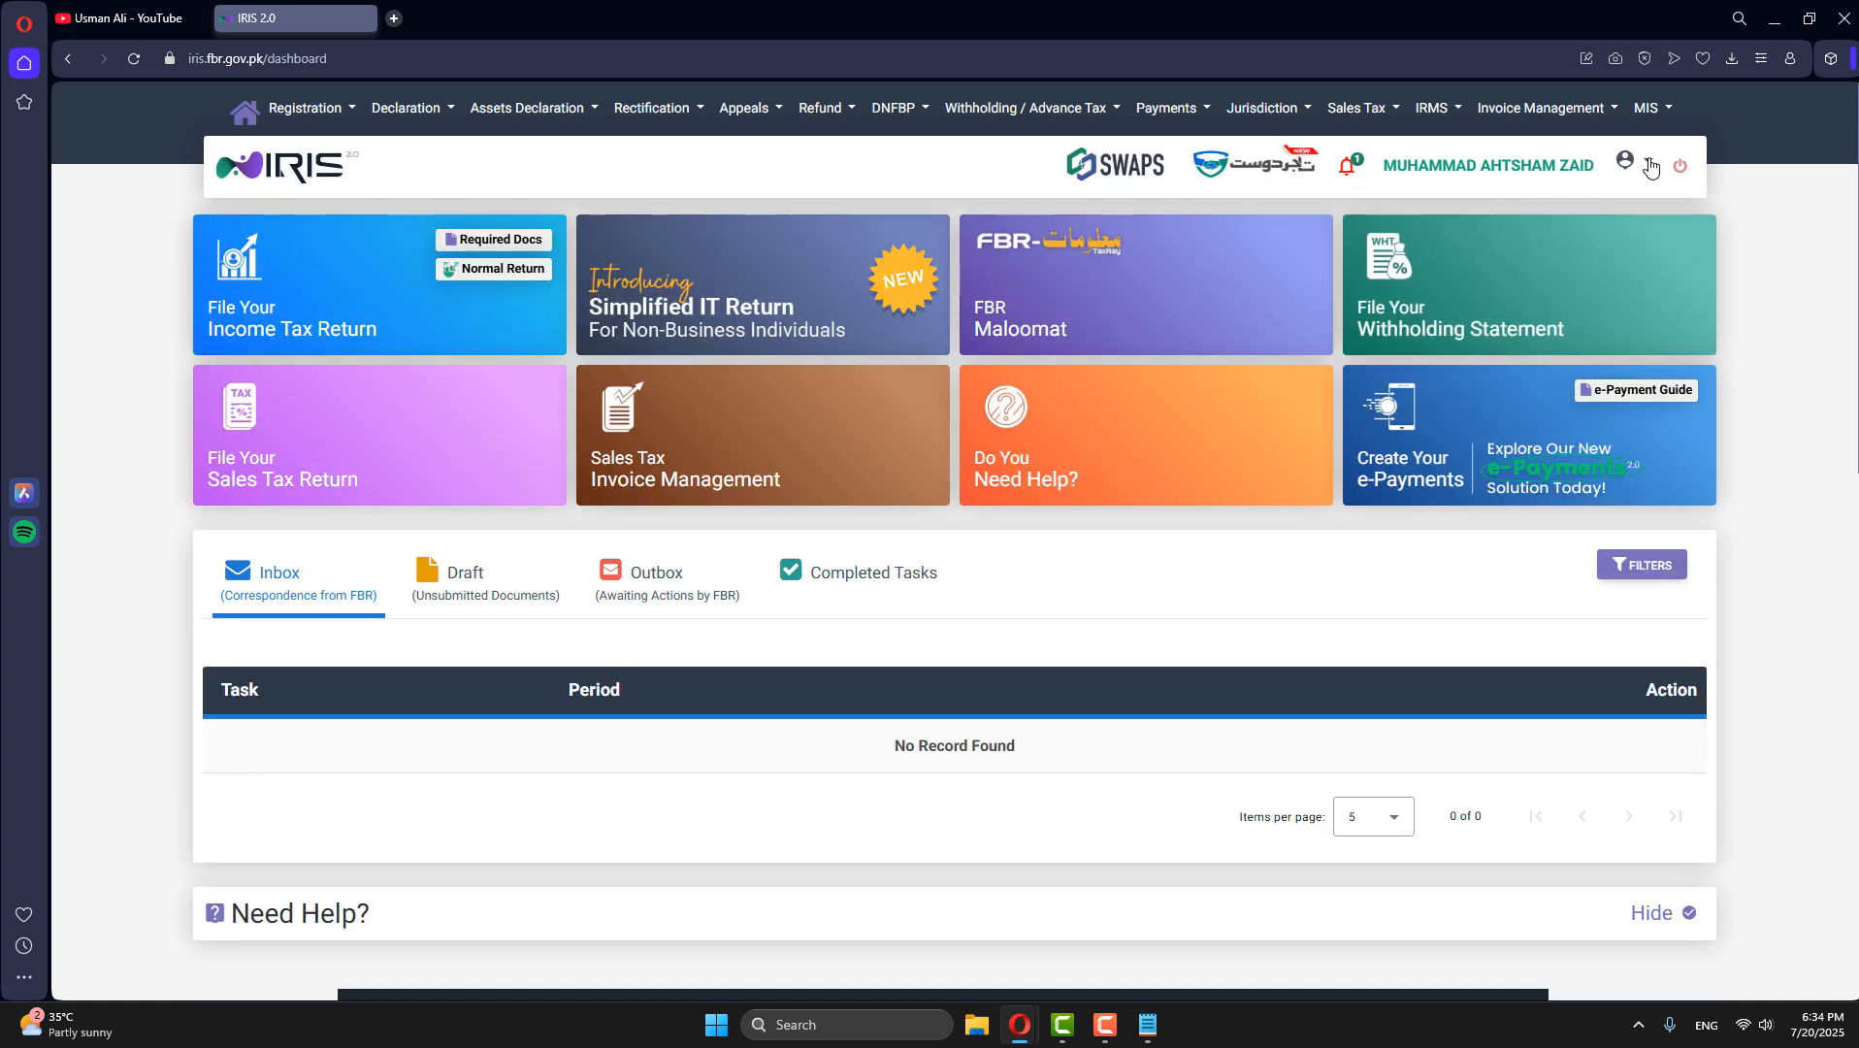
- Change the account PIN, entering the new PIN and its confirmation
left_click(1630, 162)
left_click(1691, 306)
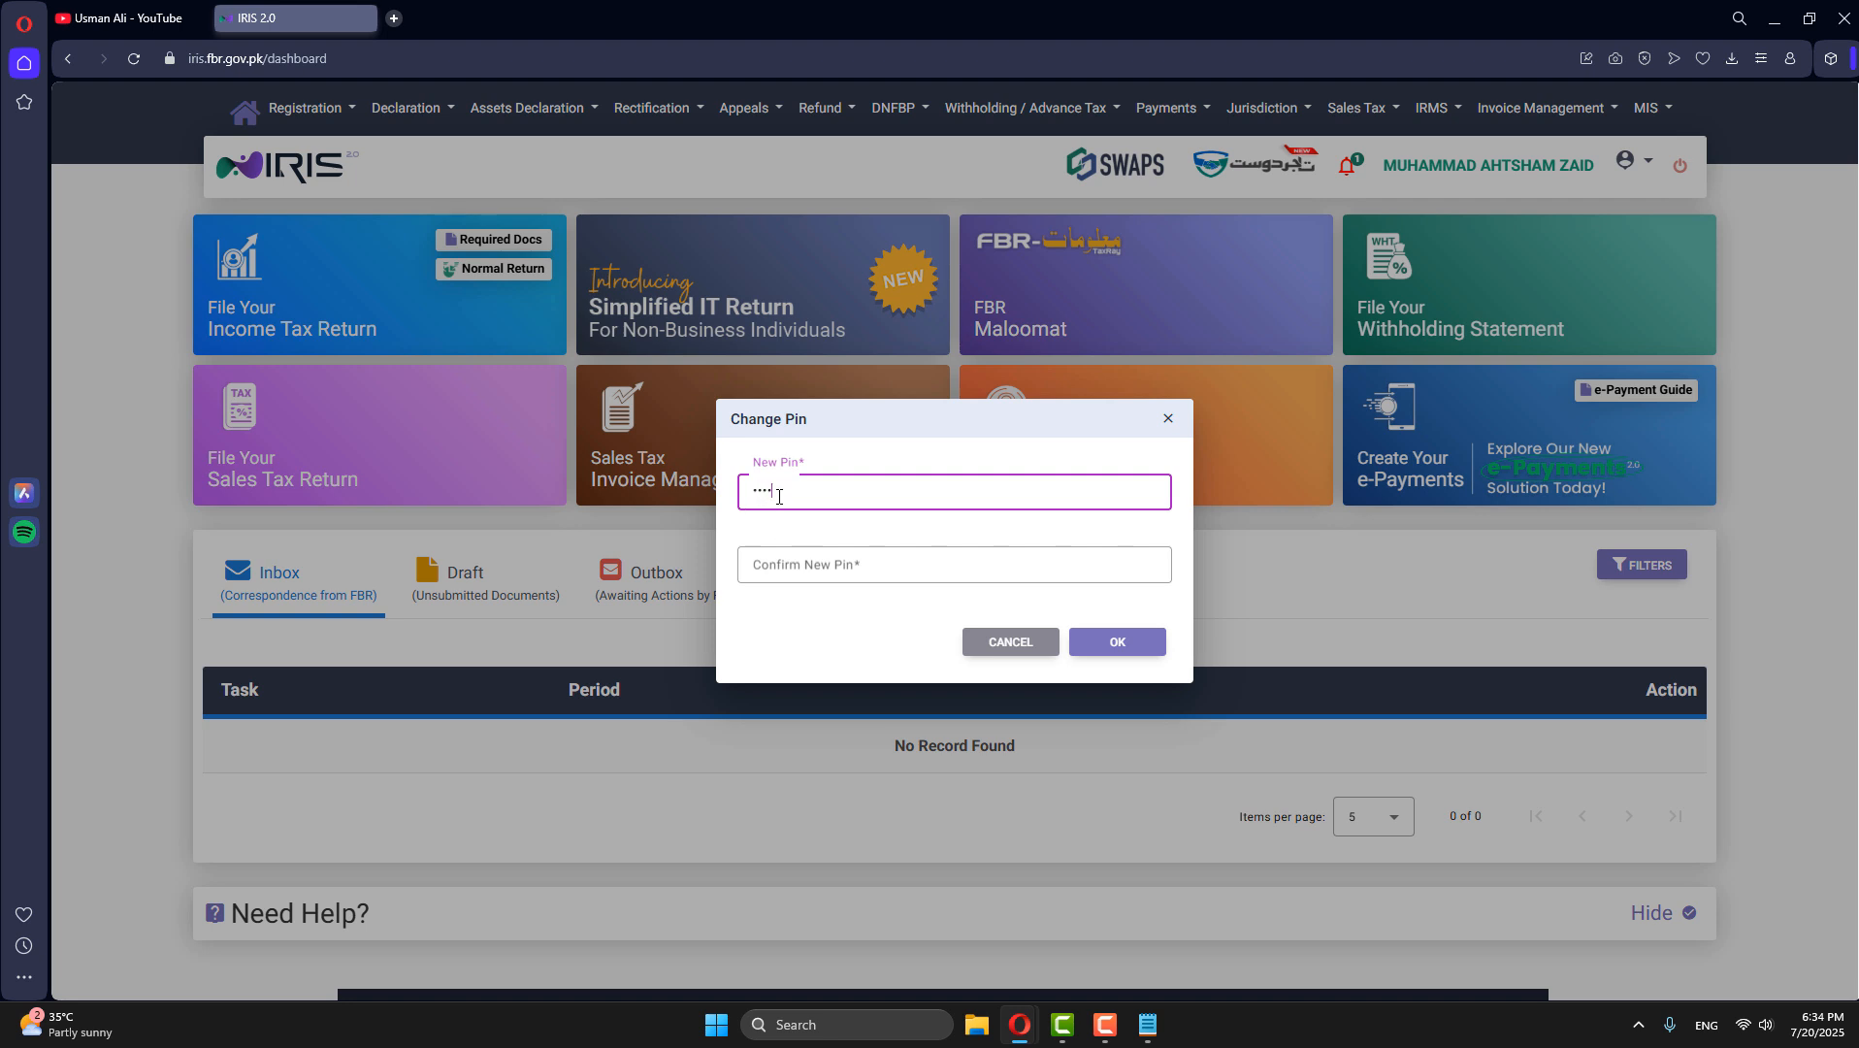
left_click(816, 564)
type("12")
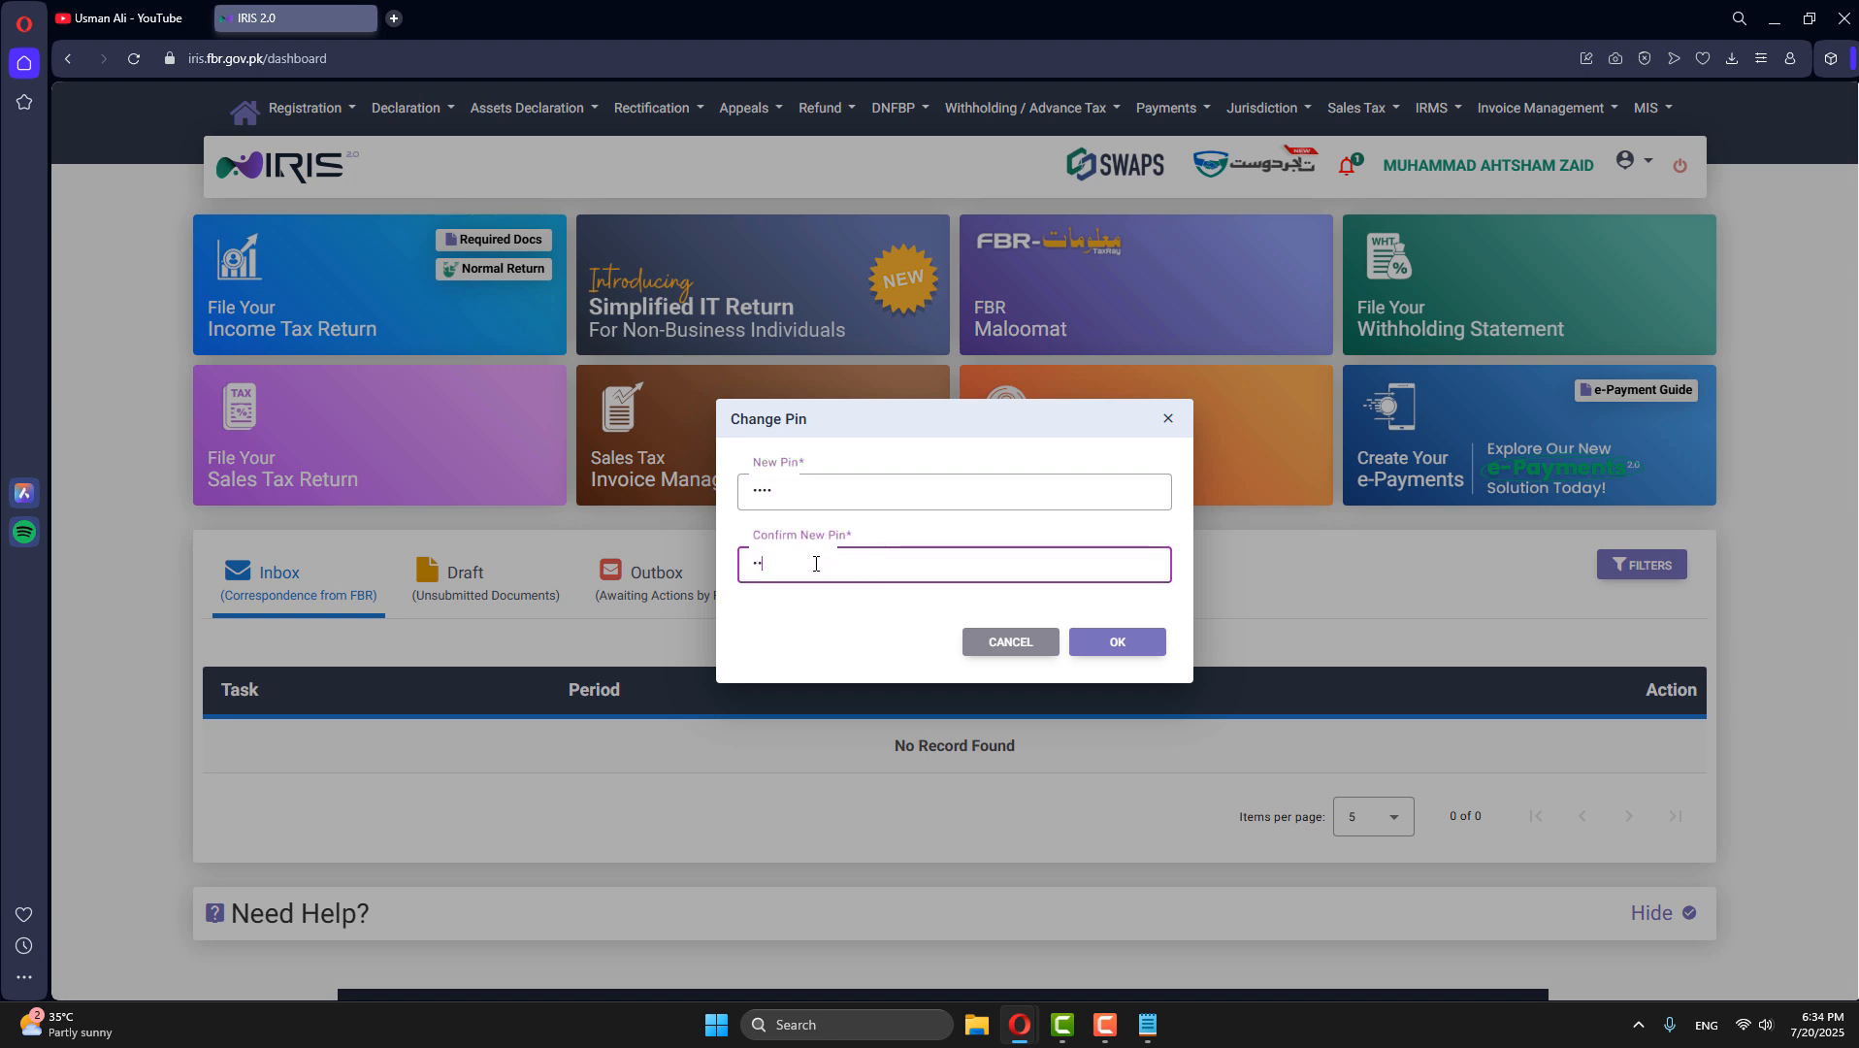
left_click(1141, 649)
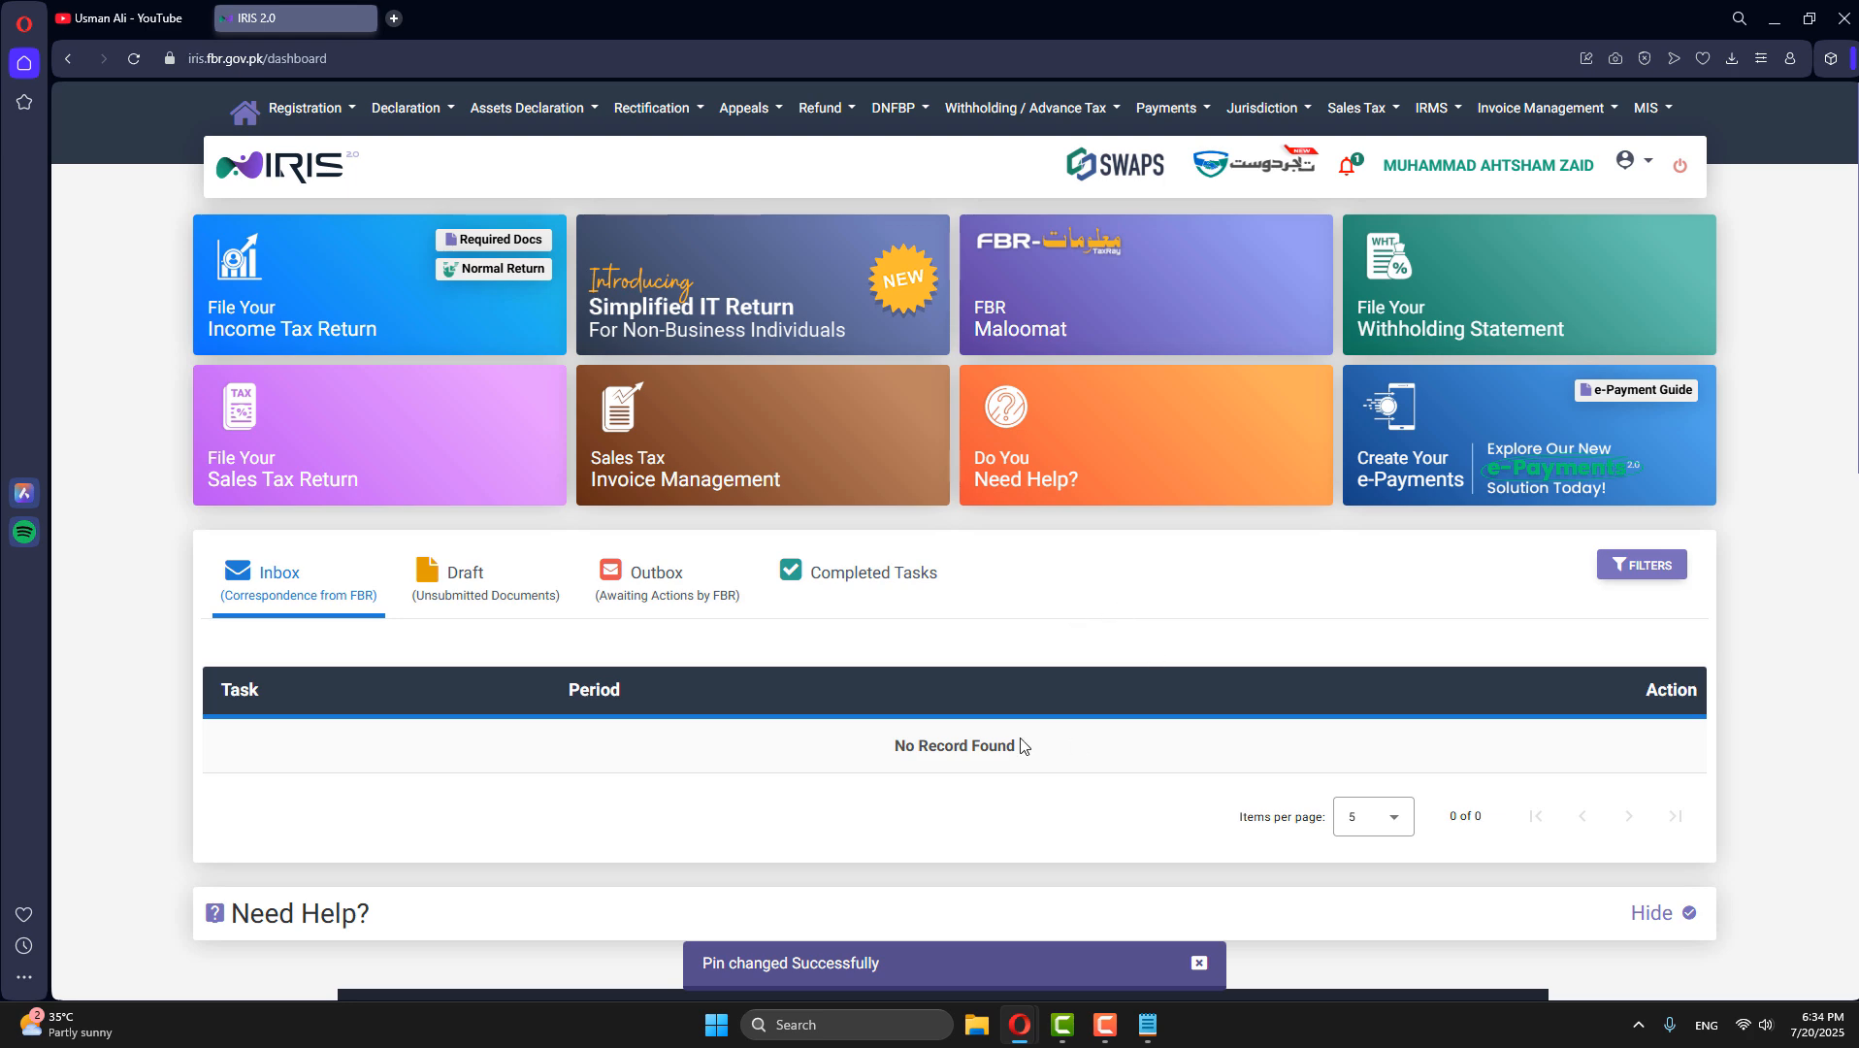
- Open the unsubmitted 114(1) return for tax year 2025 from the drafts for viewing and close it again
left_click(515, 607)
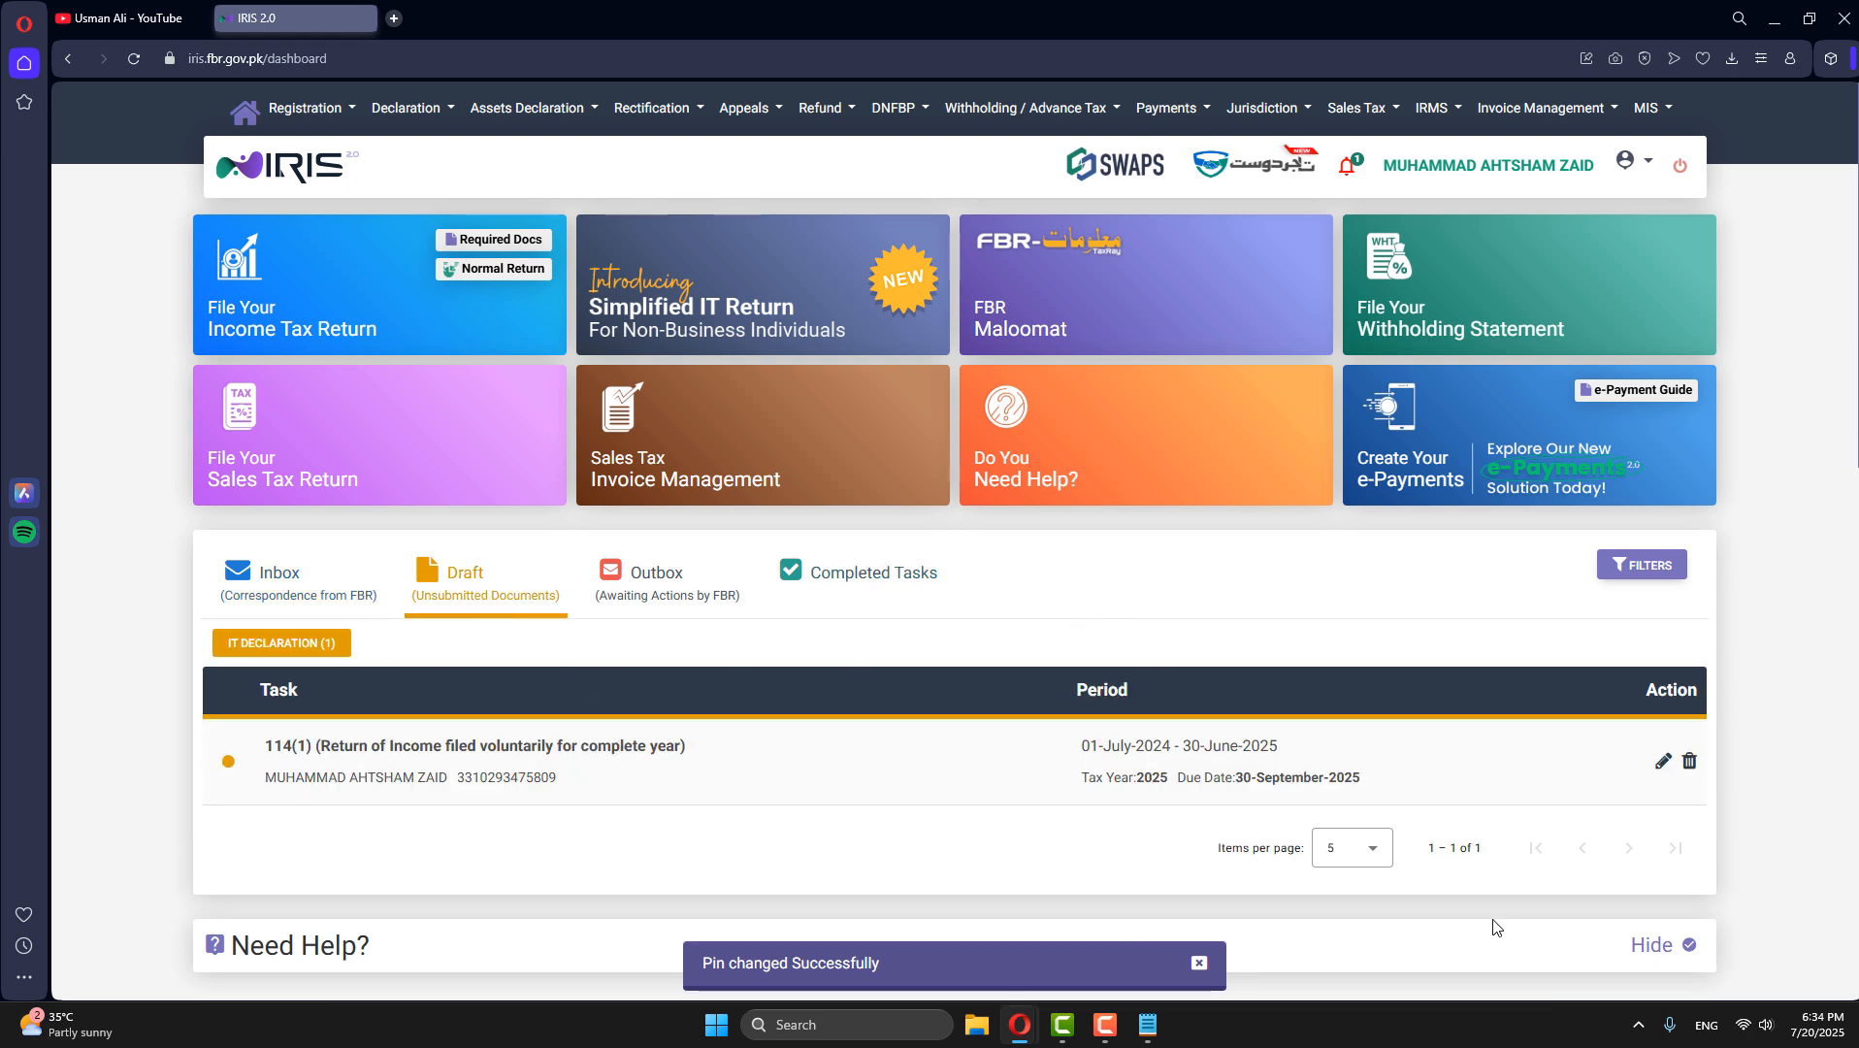
left_click(1661, 765)
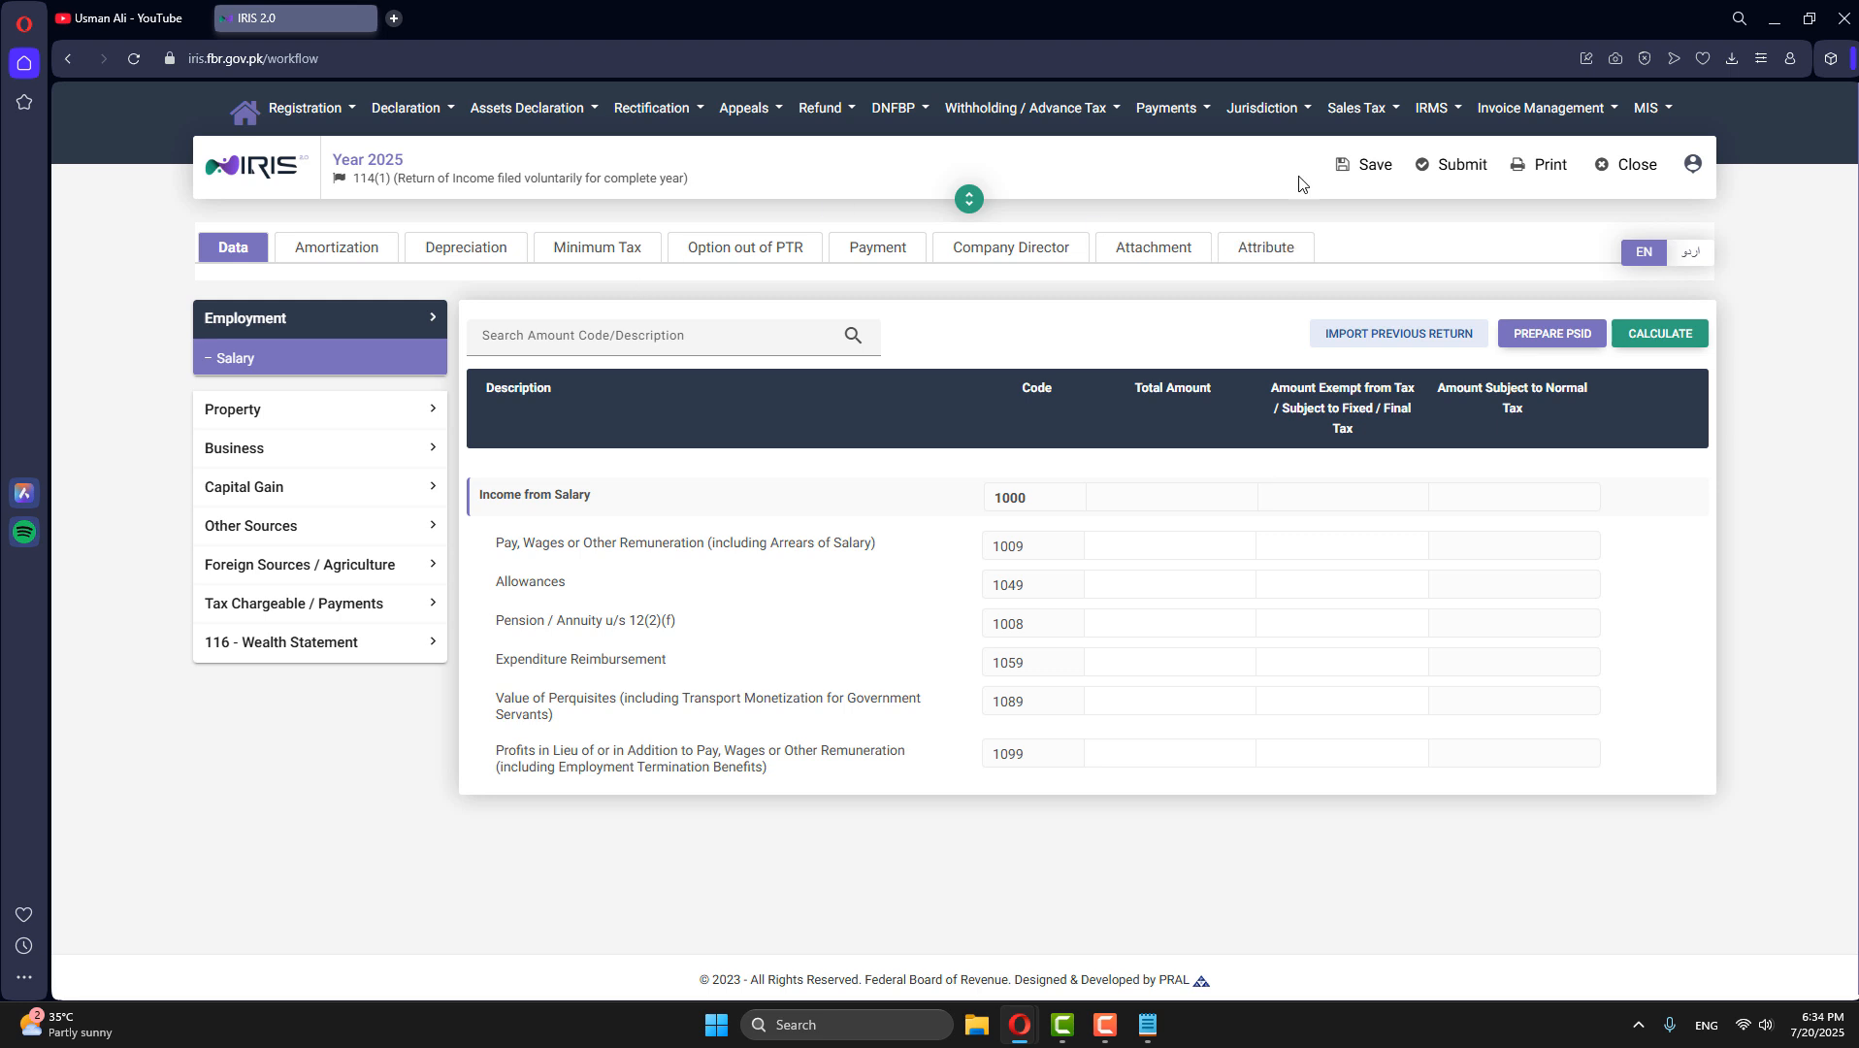
left_click(1638, 181)
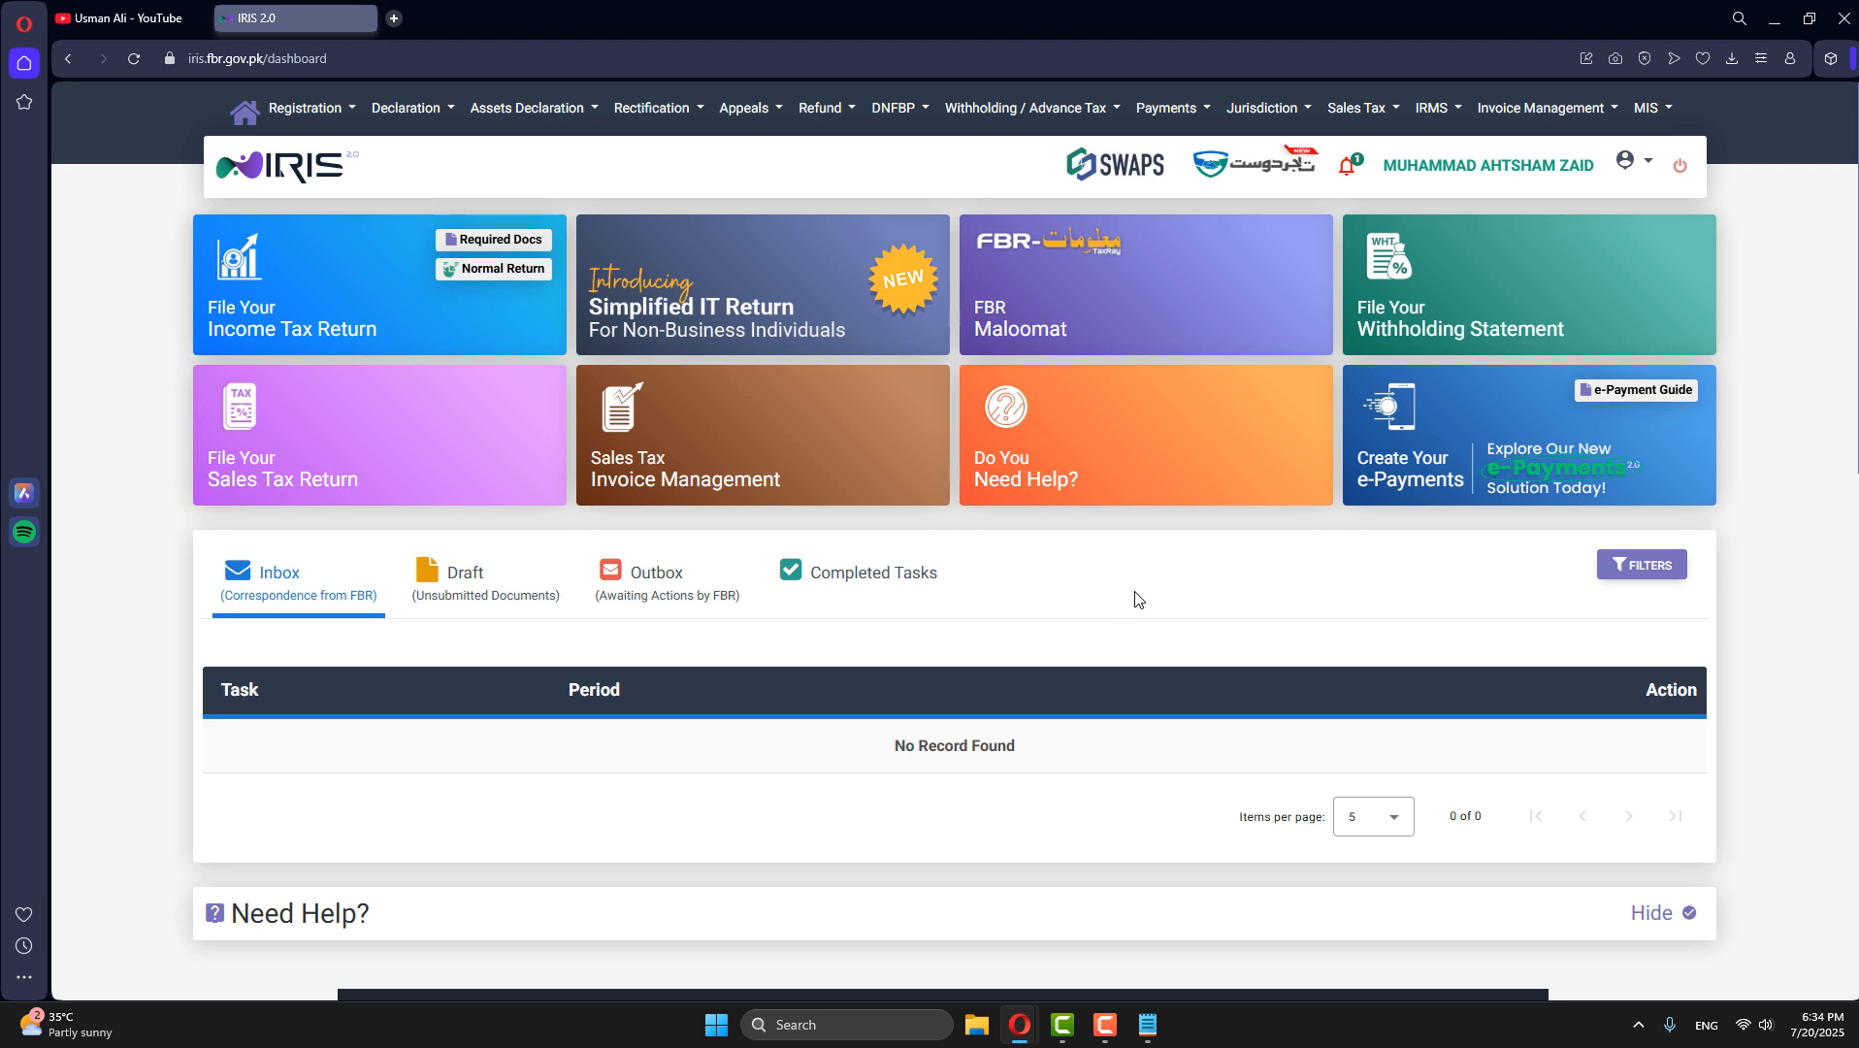
- Check the completed tasks and the inbox, and switch to the YouTube channel page
left_click(859, 579)
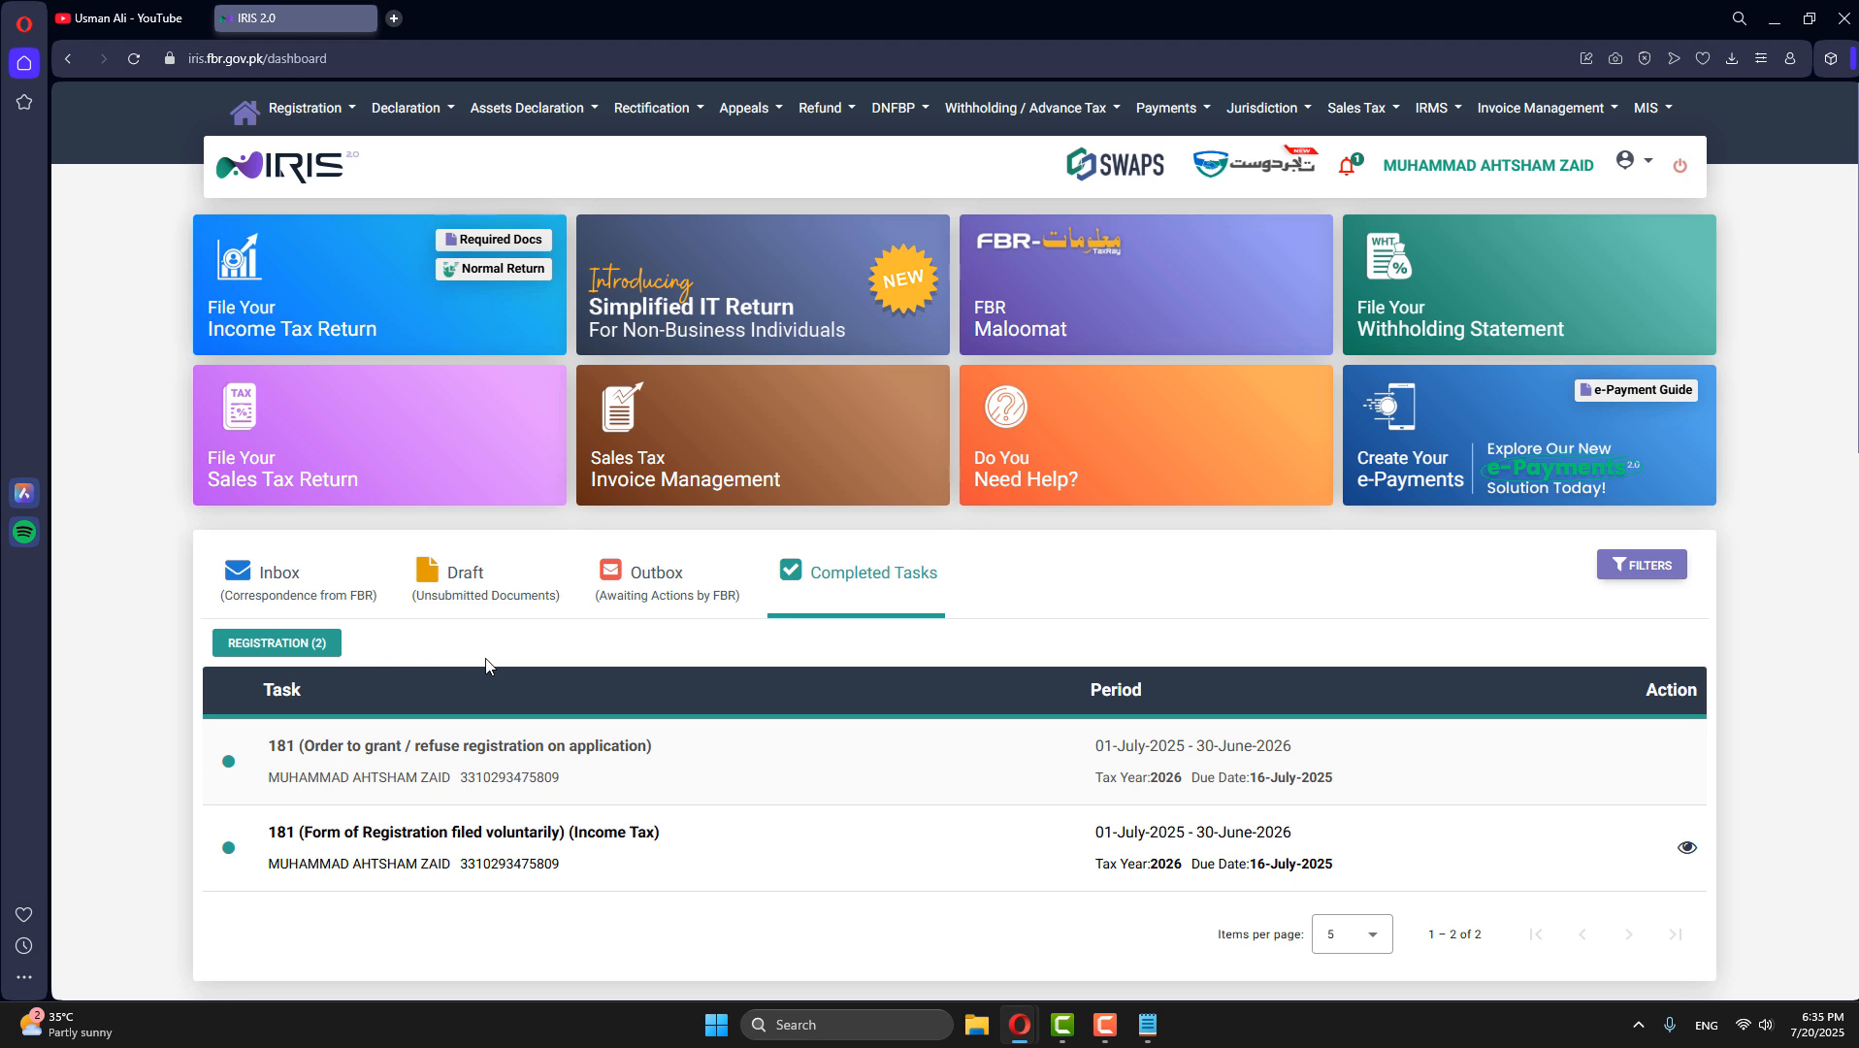
left_click(277, 593)
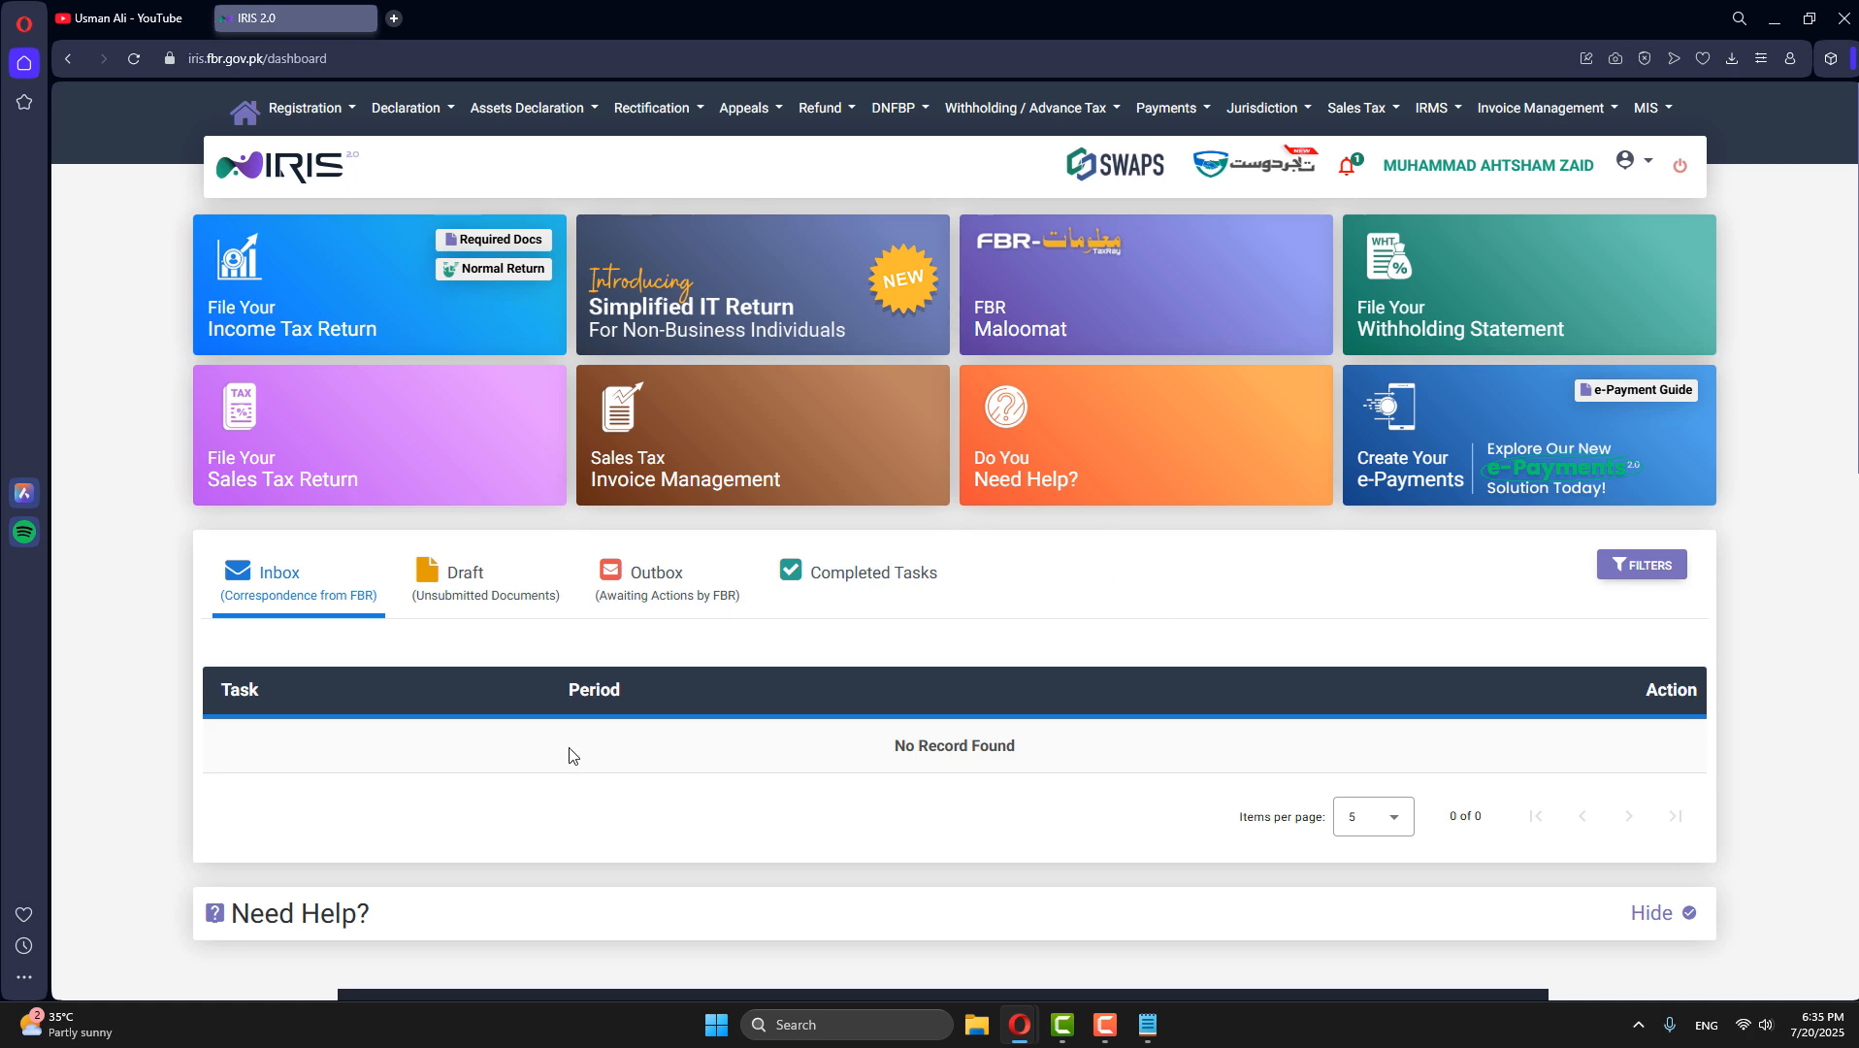
left_click(140, 10)
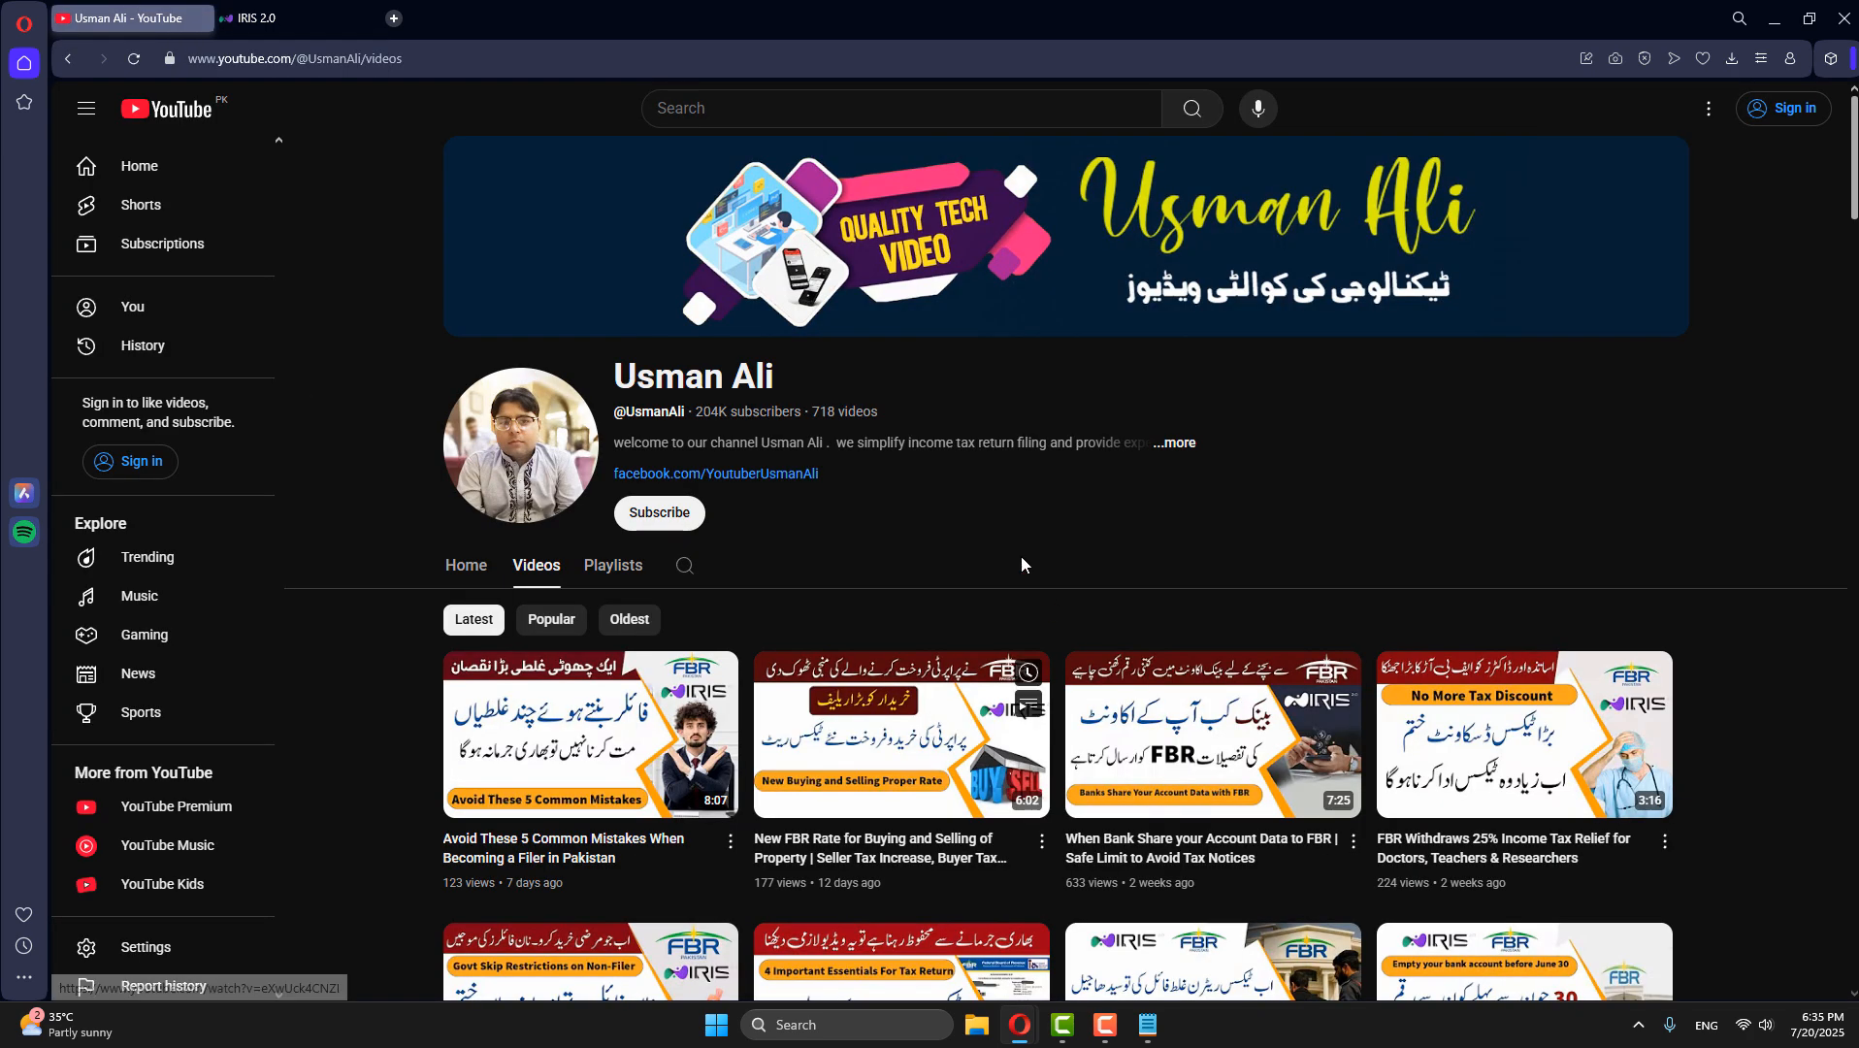